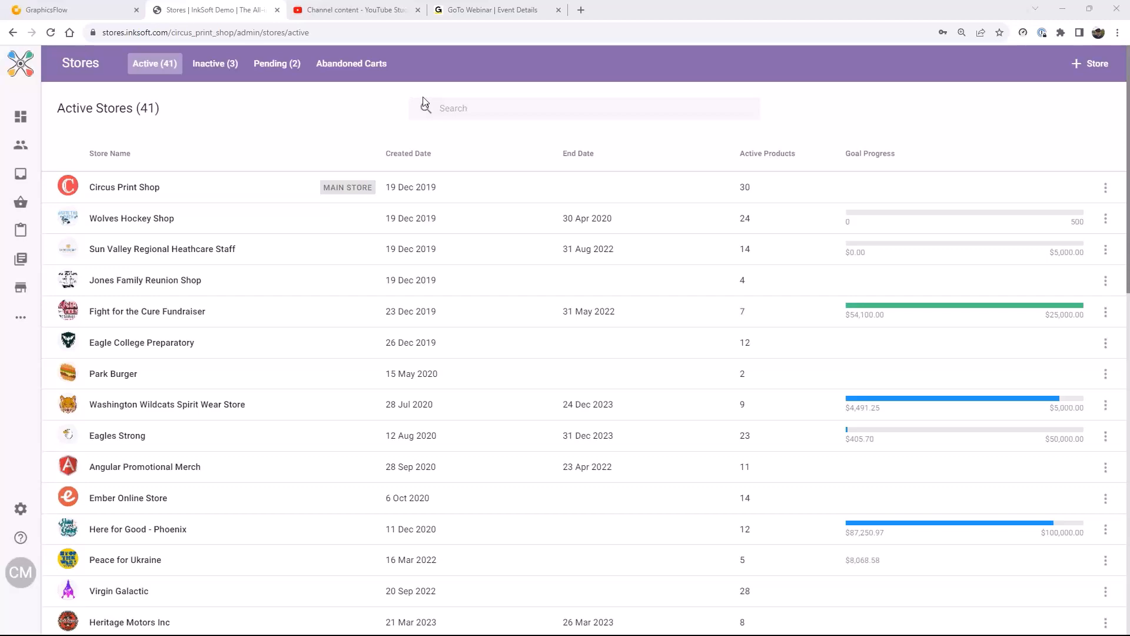
# Step: Search Google for "design custom t shirt online" in a new browser tab and review the sponsored results
pyautogui.click(582, 10)
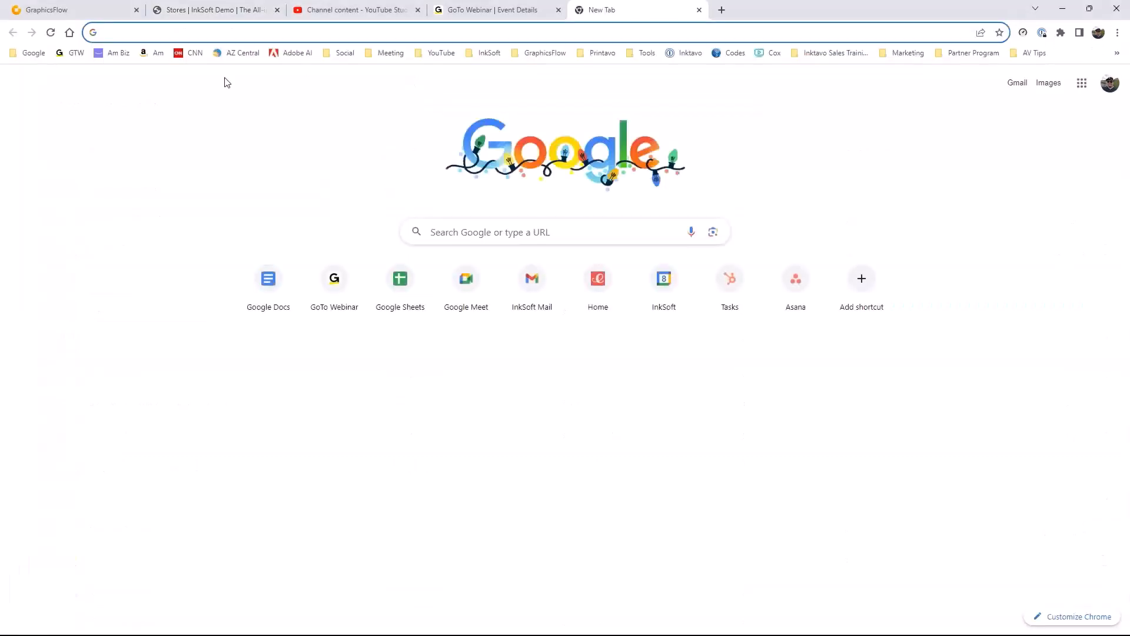
pyautogui.write('design cust')
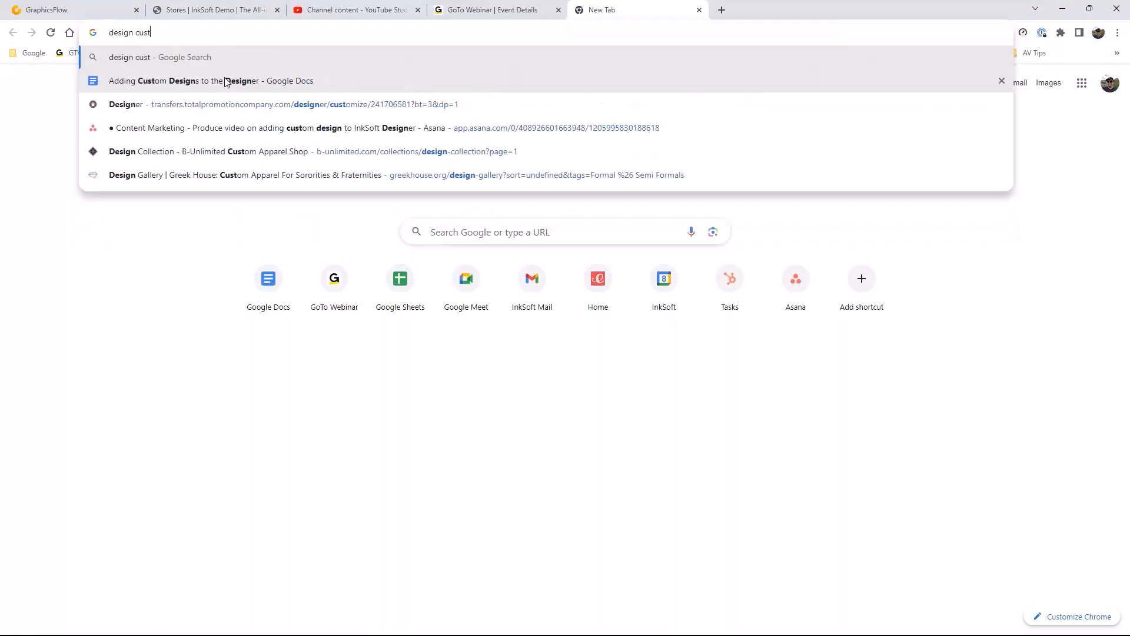
pyautogui.write('om t shirt onli')
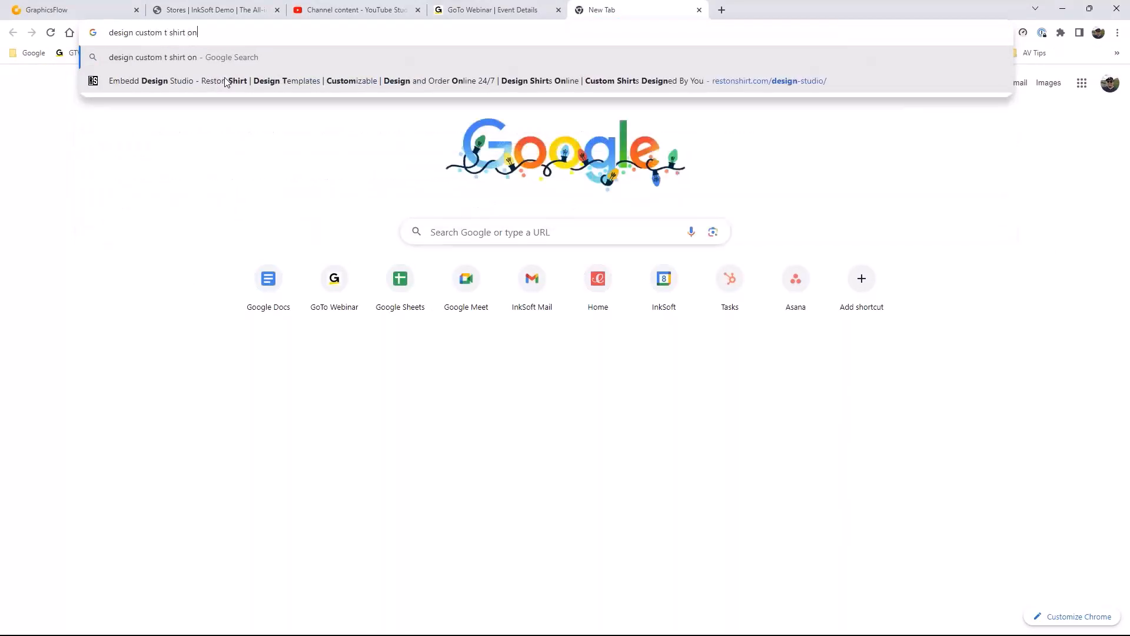
pyautogui.write('ne')
pyautogui.press('Return')
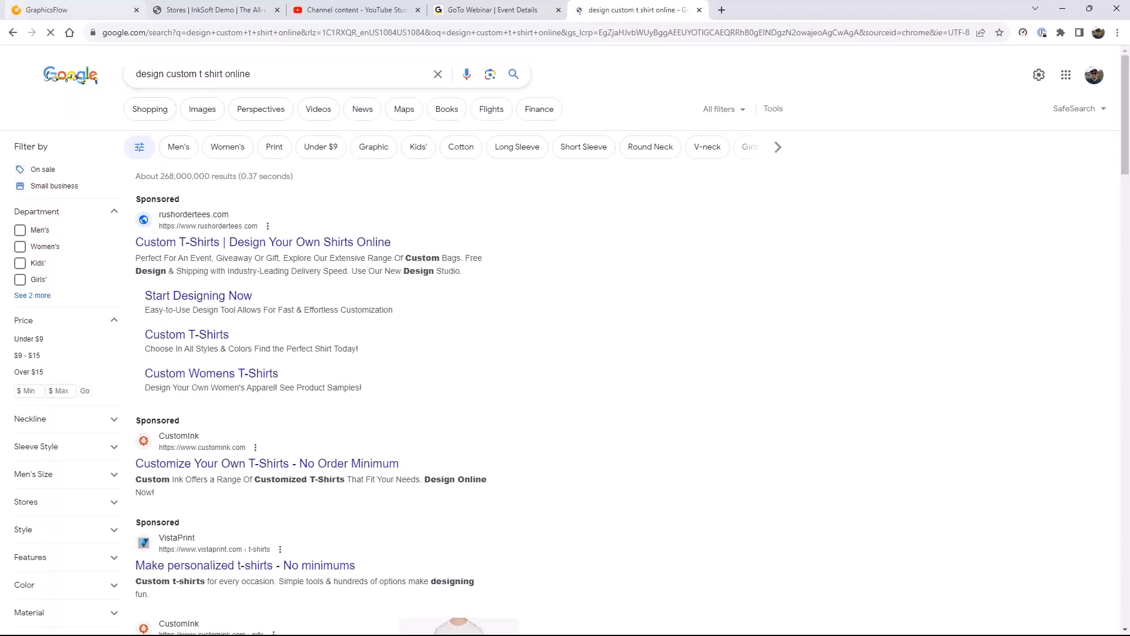
pyautogui.scroll(-2, 307, 366)
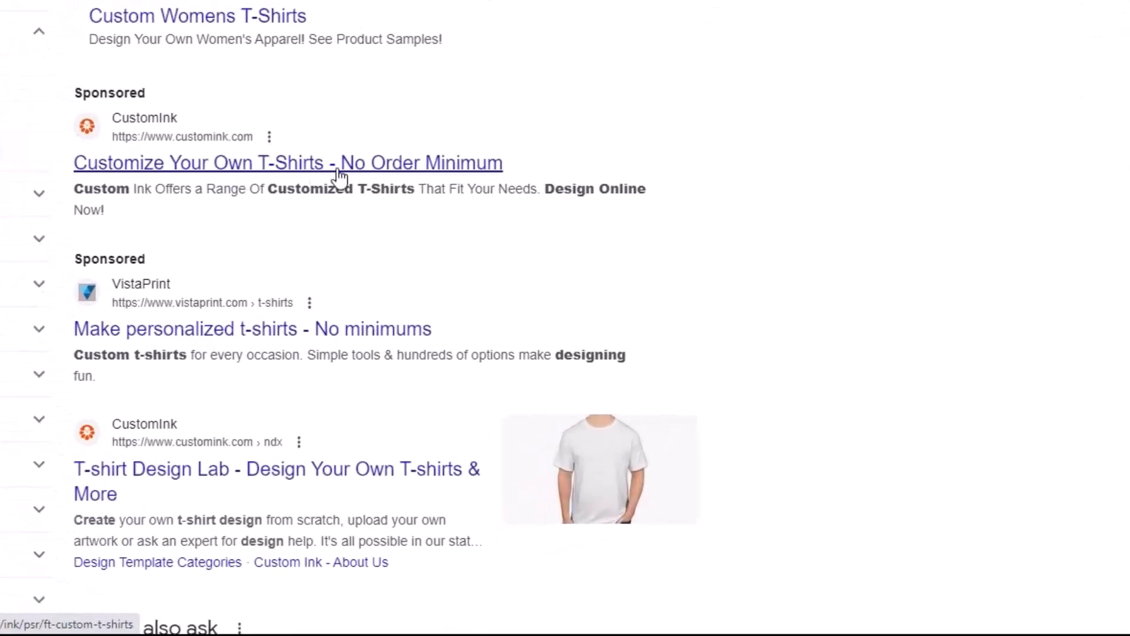
pyautogui.scroll(-2, 305, 331)
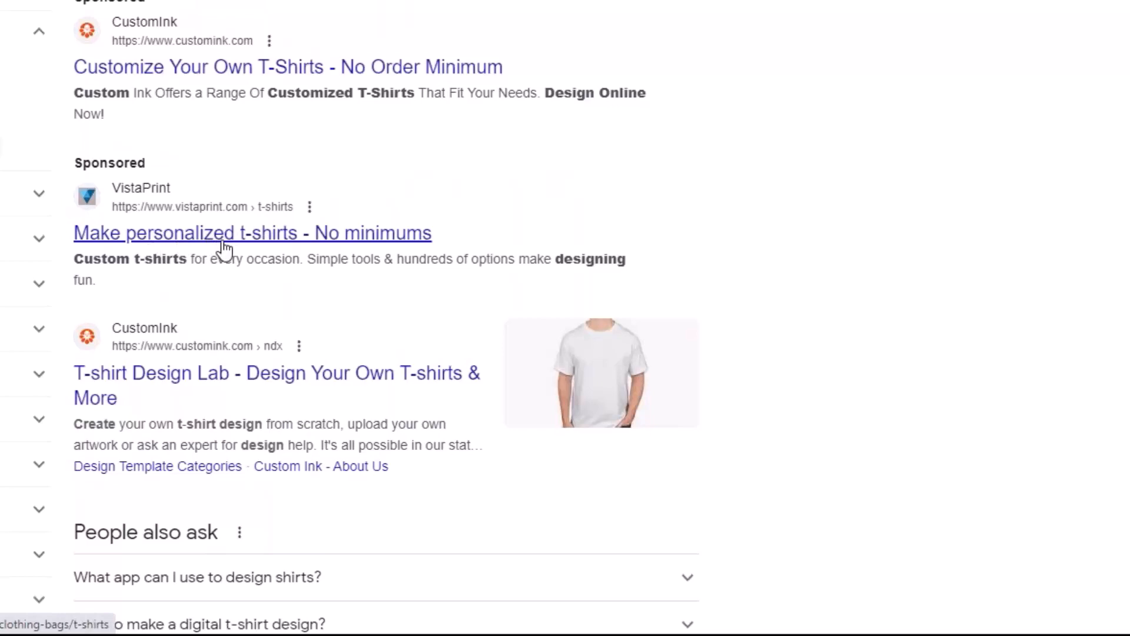
pyautogui.scroll(-3, 226, 249)
pyautogui.scroll(5, 225, 249)
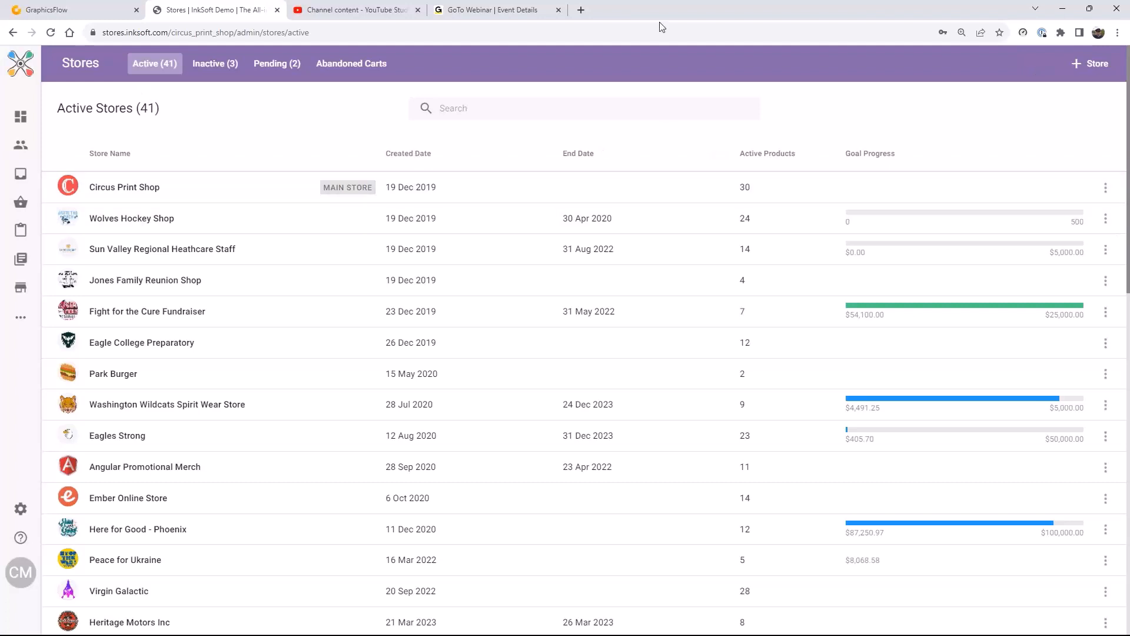
# Step: Open the Circus Print Shop storefront and start designing to reach its product selection
pyautogui.click(123, 189)
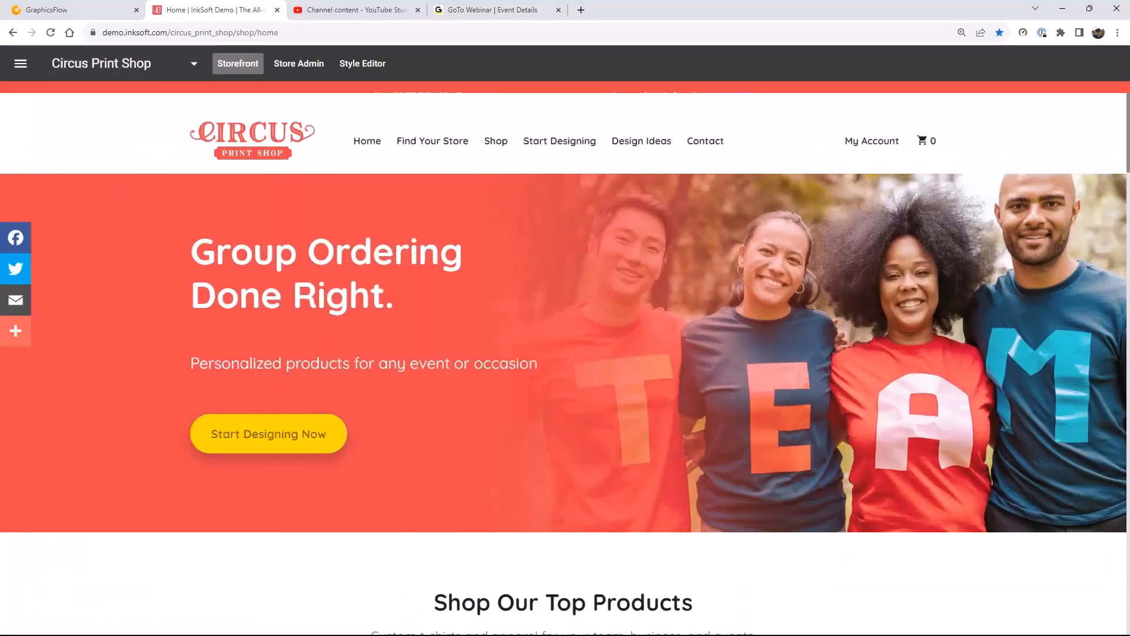
pyautogui.click(570, 142)
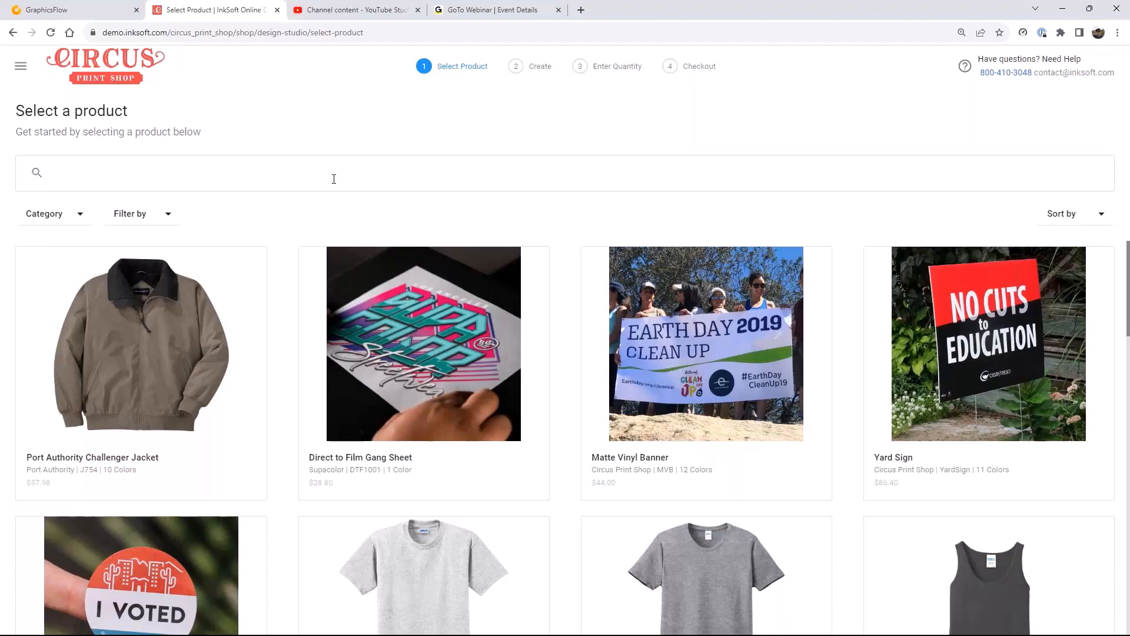
pyautogui.scroll(-2, 748, 282)
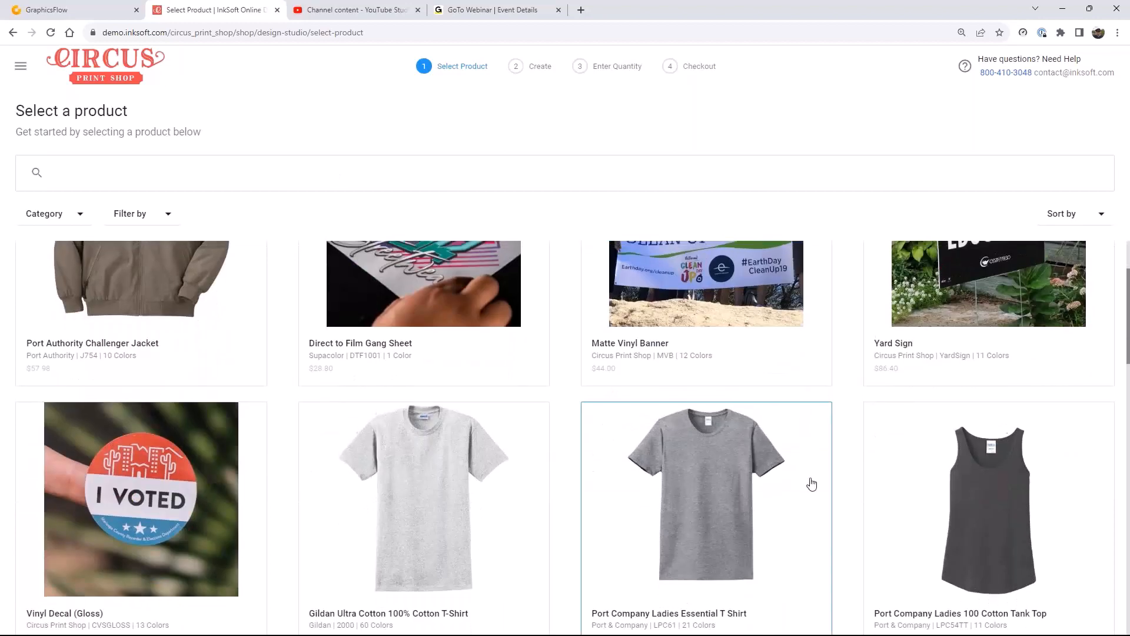
pyautogui.scroll(2, 812, 484)
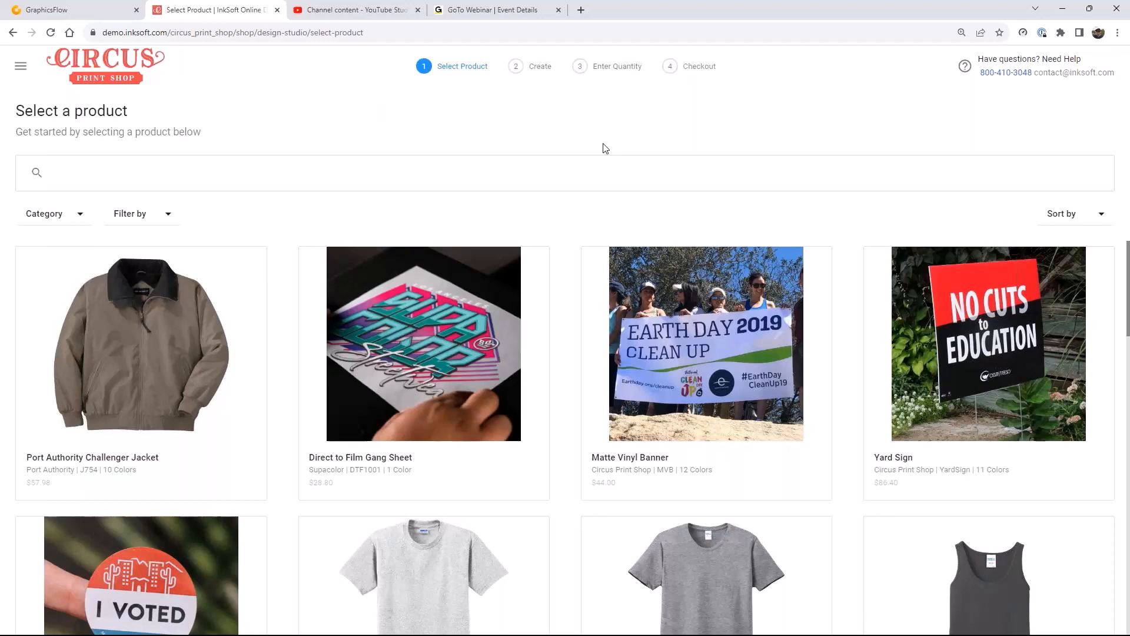
# Step: Browse the product catalogue, choose the Gildan Ultra Cotton 100% Cotton T-Shirt and start designing it
pyautogui.scroll(-3, 907, 475)
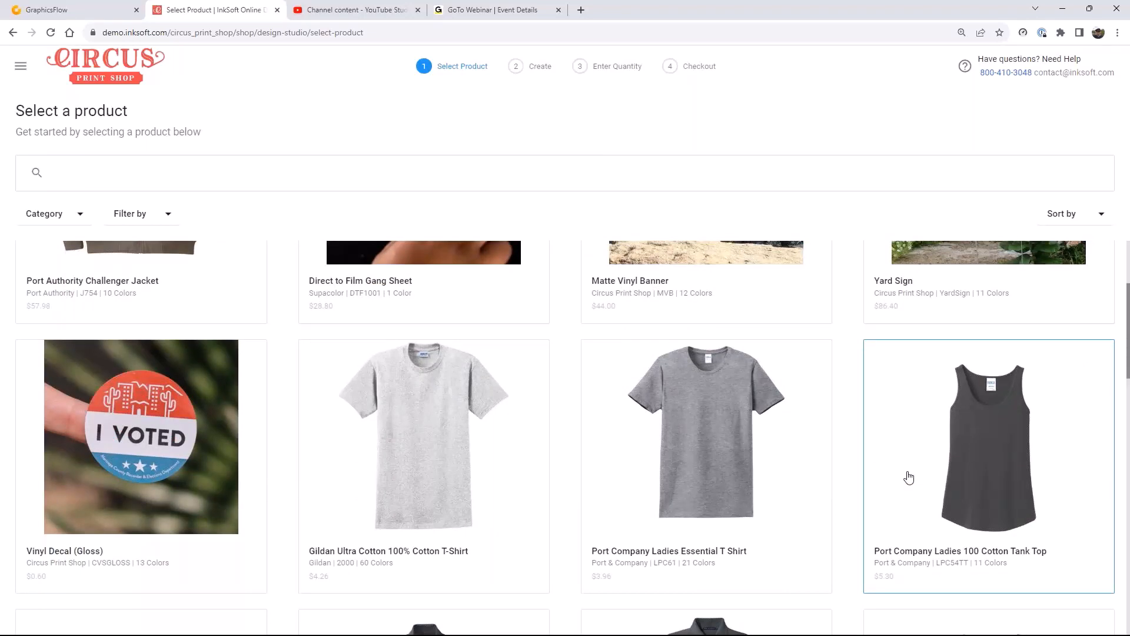
pyautogui.scroll(-2, 910, 477)
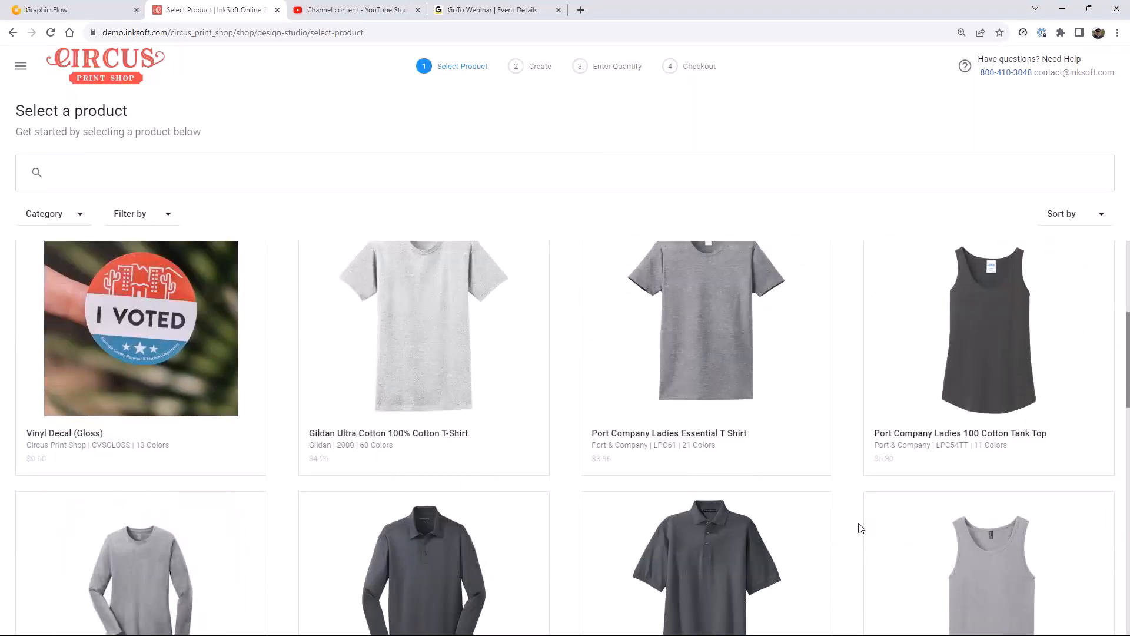
pyautogui.scroll(-5, 861, 528)
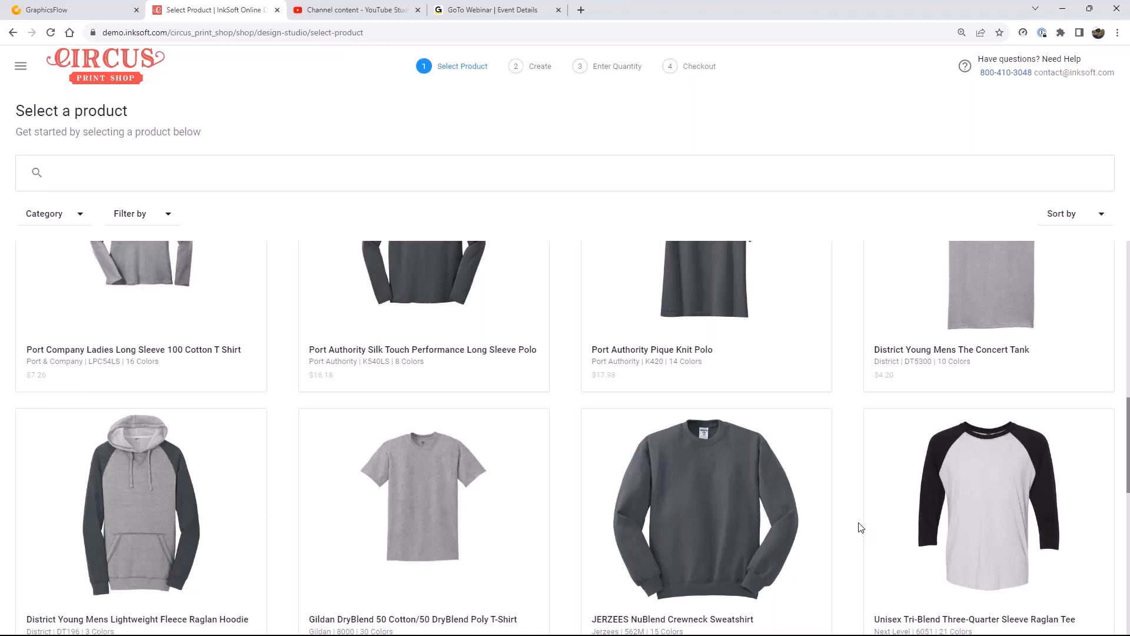
pyautogui.scroll(8, 860, 527)
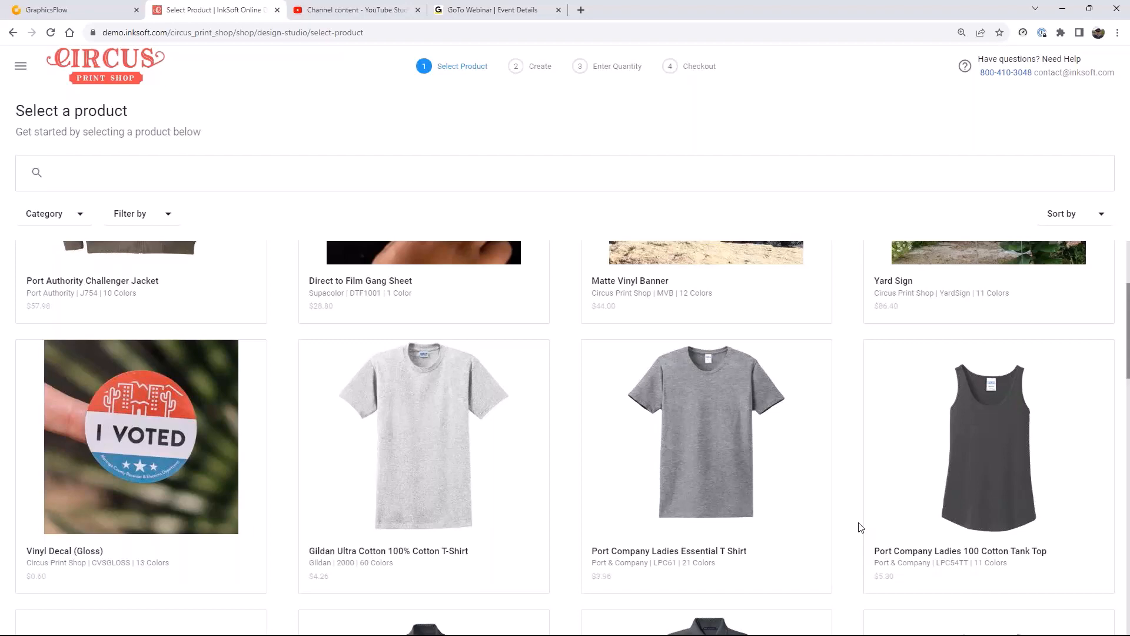
pyautogui.scroll(3, 732, 547)
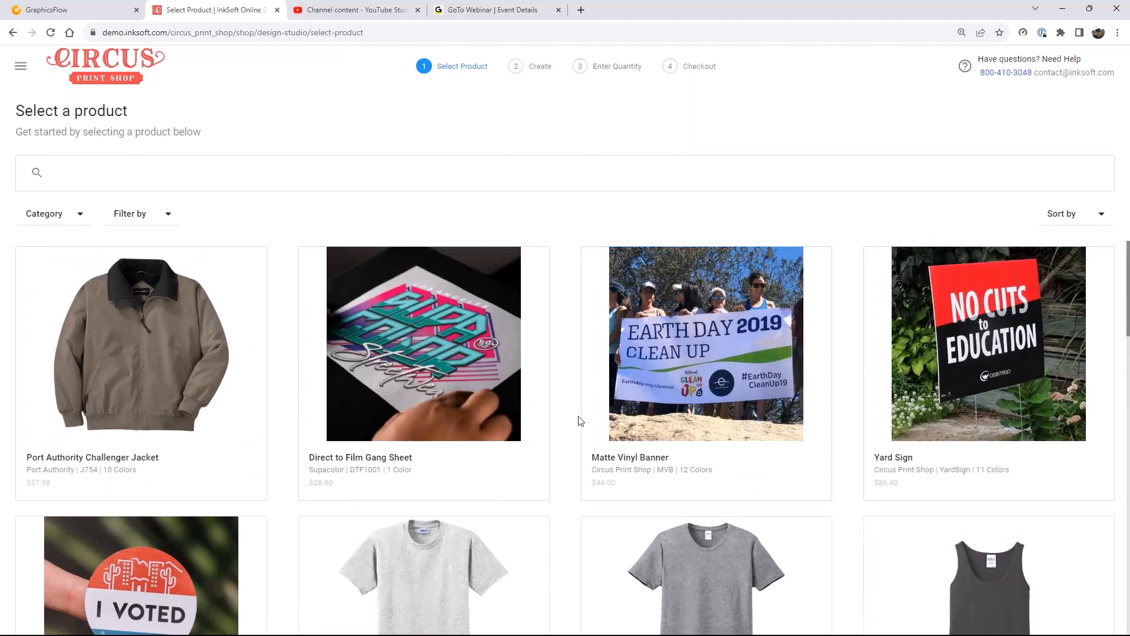
pyautogui.scroll(-4, 580, 421)
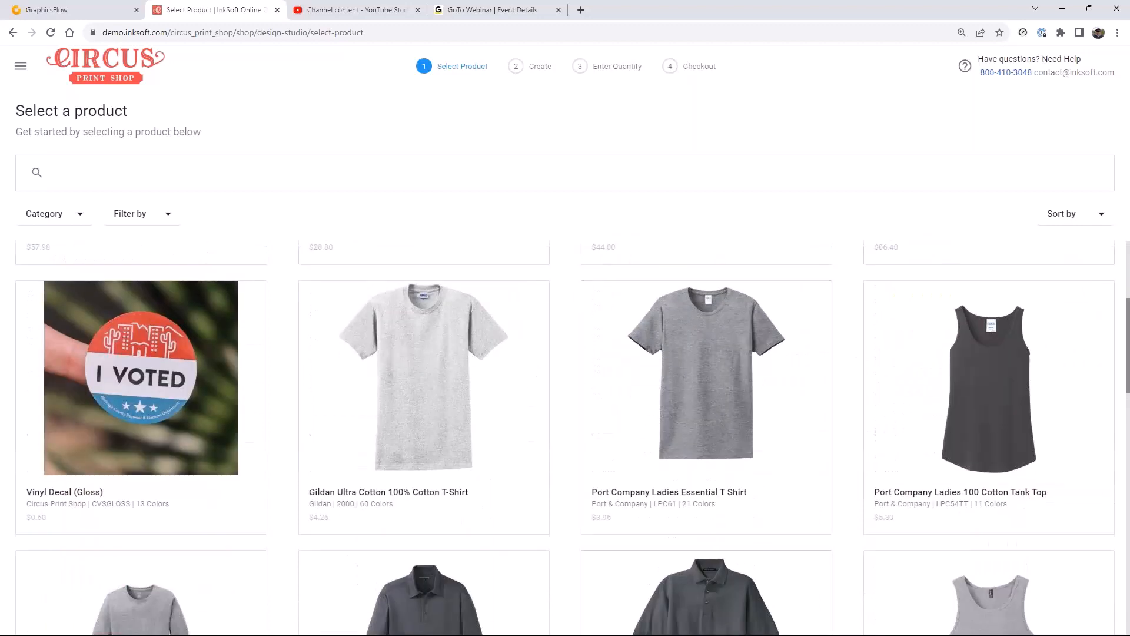
pyautogui.click(445, 376)
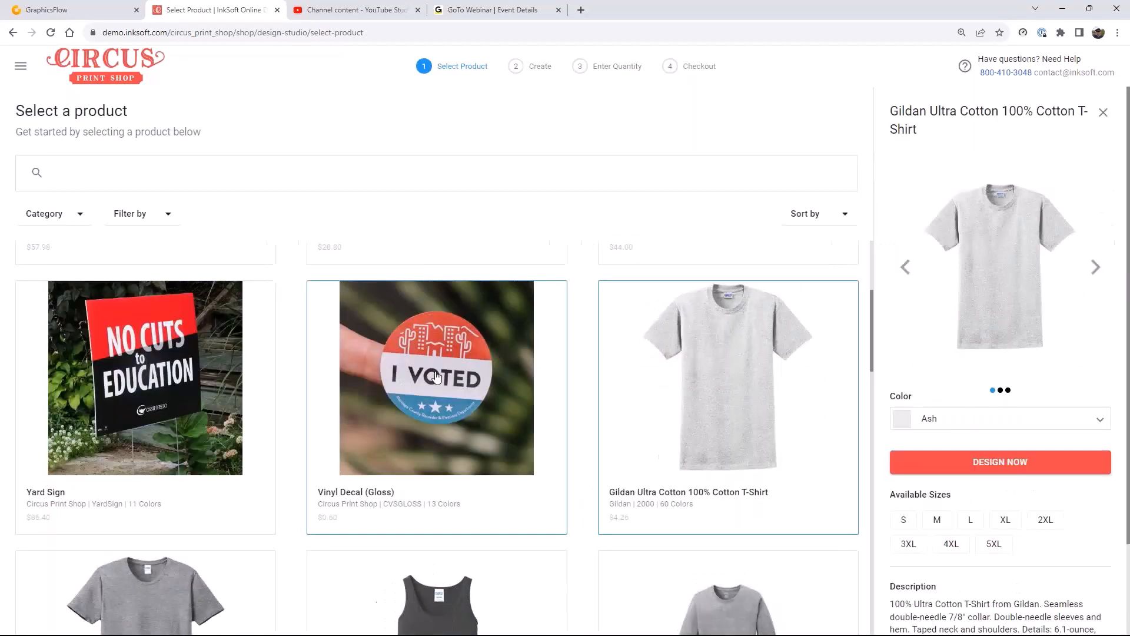
pyautogui.click(978, 465)
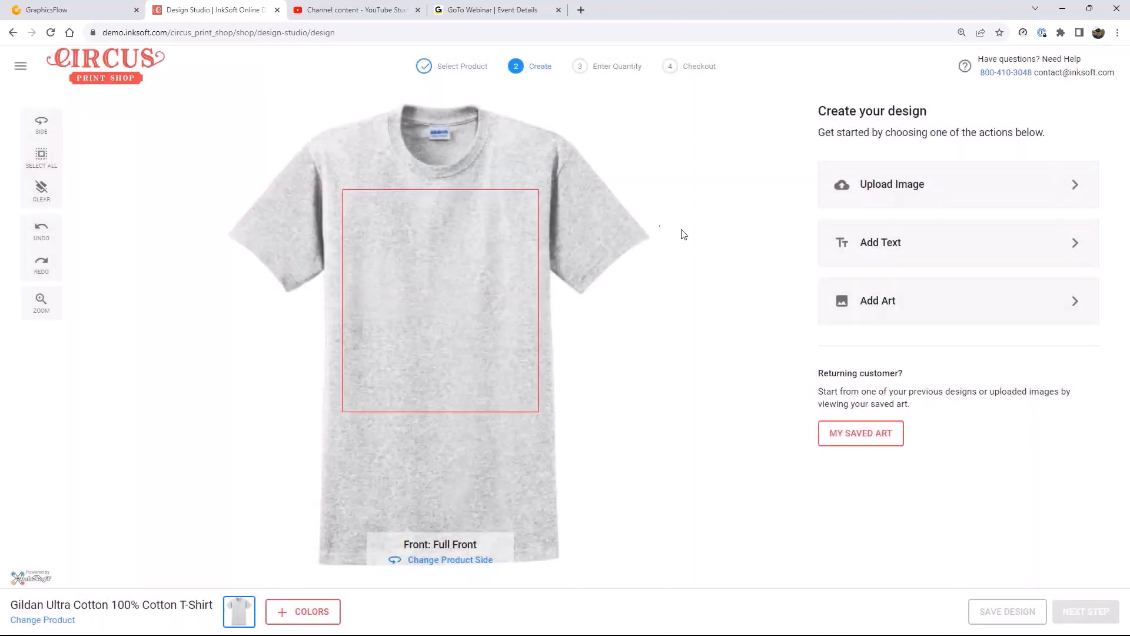
# Step: Add the "Viking Pride" design idea from the Soccer category of Sports & Athletics to the shirt front
pyautogui.click(915, 309)
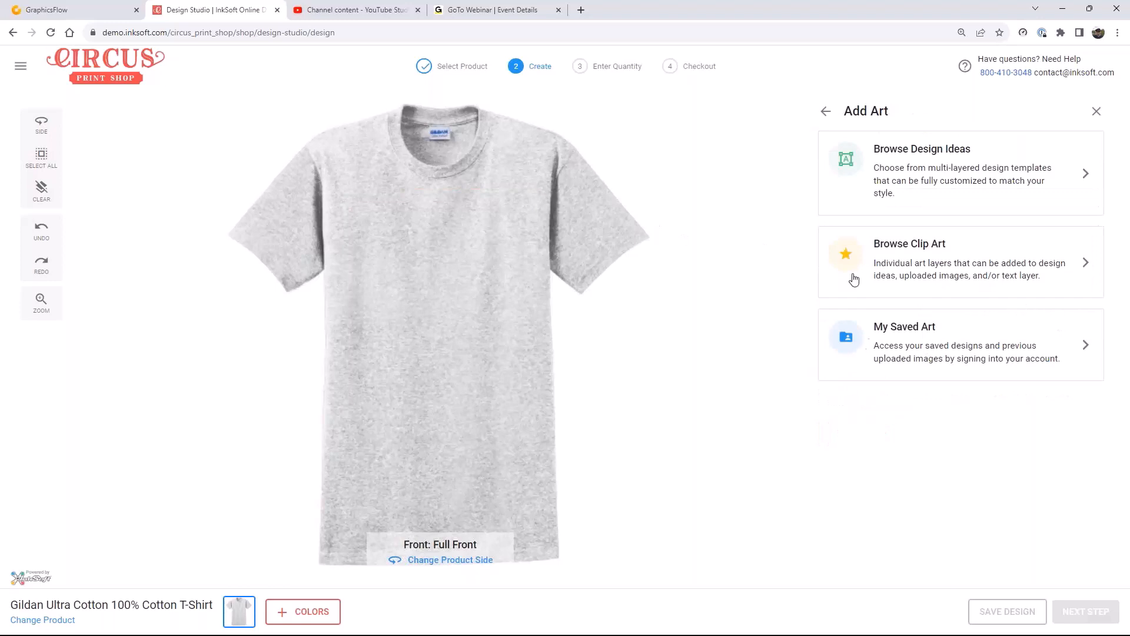
pyautogui.click(916, 171)
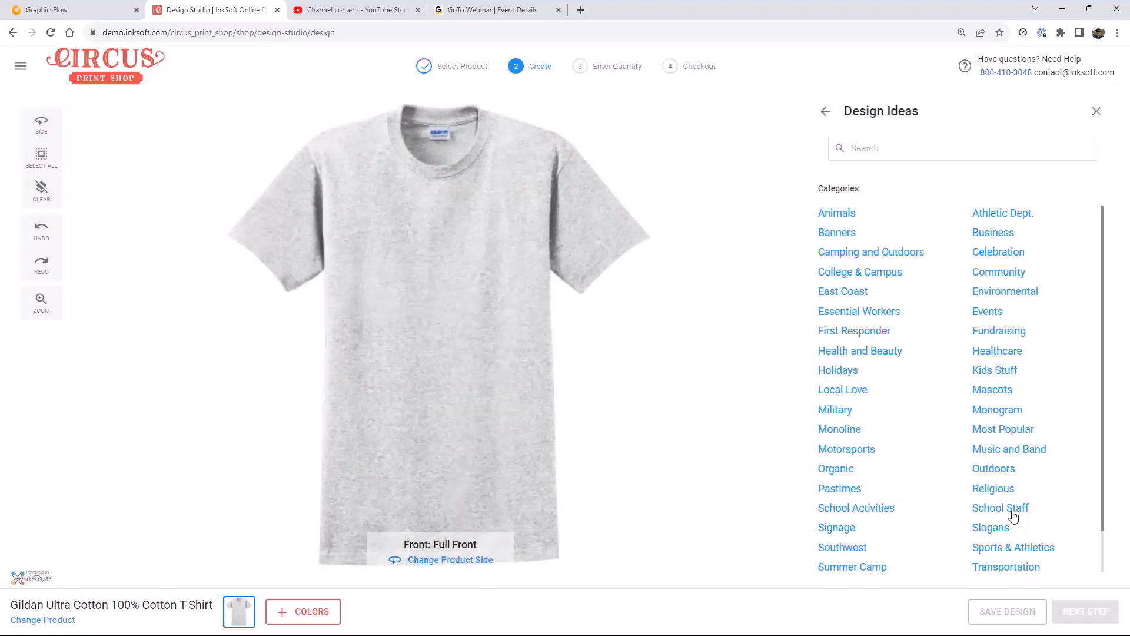
pyautogui.scroll(-1, 1015, 512)
pyautogui.click(1017, 502)
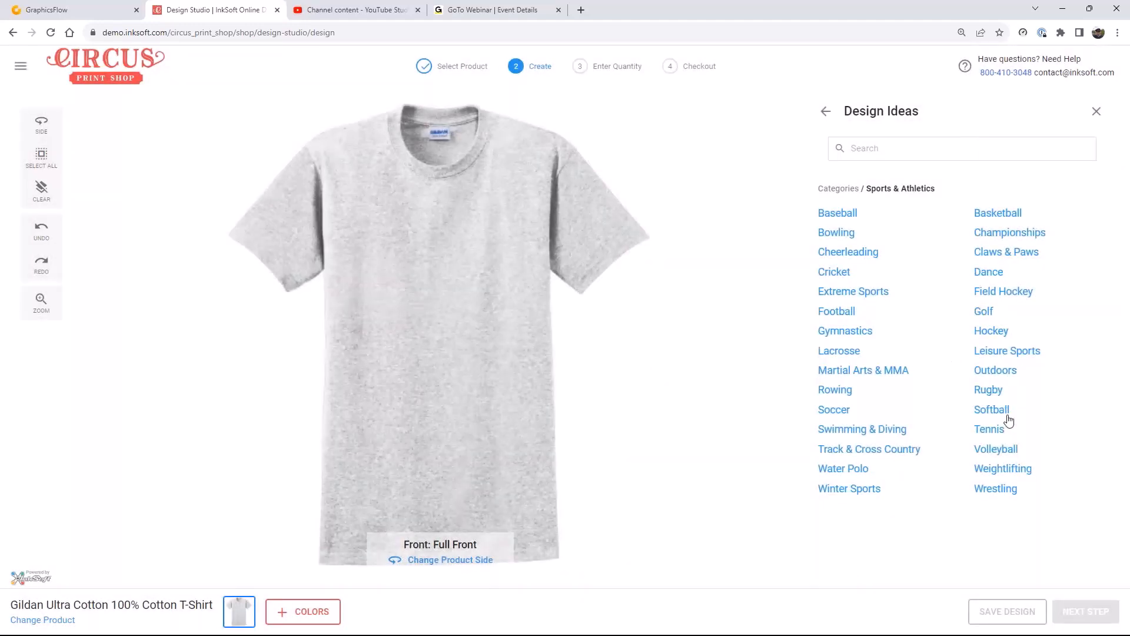
pyautogui.click(842, 412)
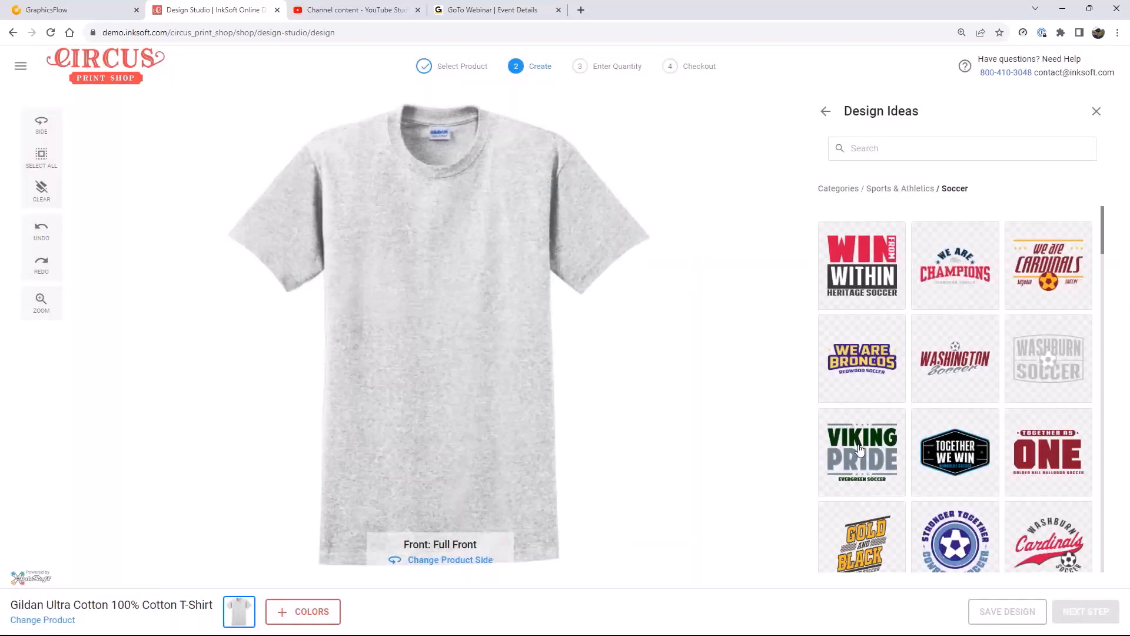
pyautogui.click(859, 443)
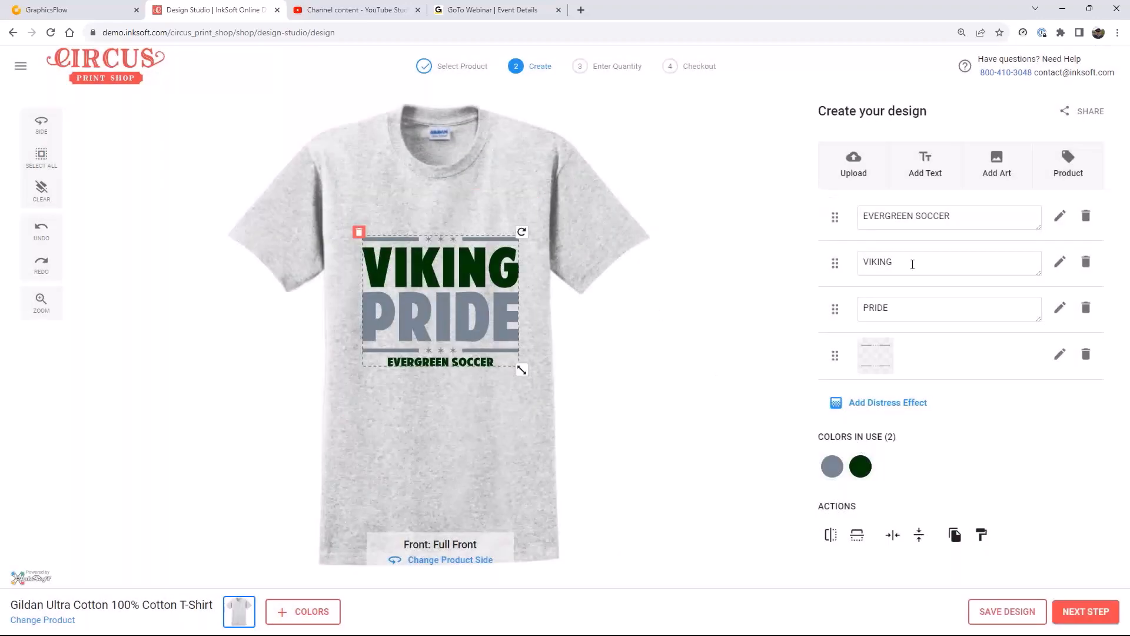
# Step: Replace the VIKING text with COUGARS and scale it down to about the width of PRIDE
pyautogui.doubleClick(878, 262)
pyautogui.write('COU')
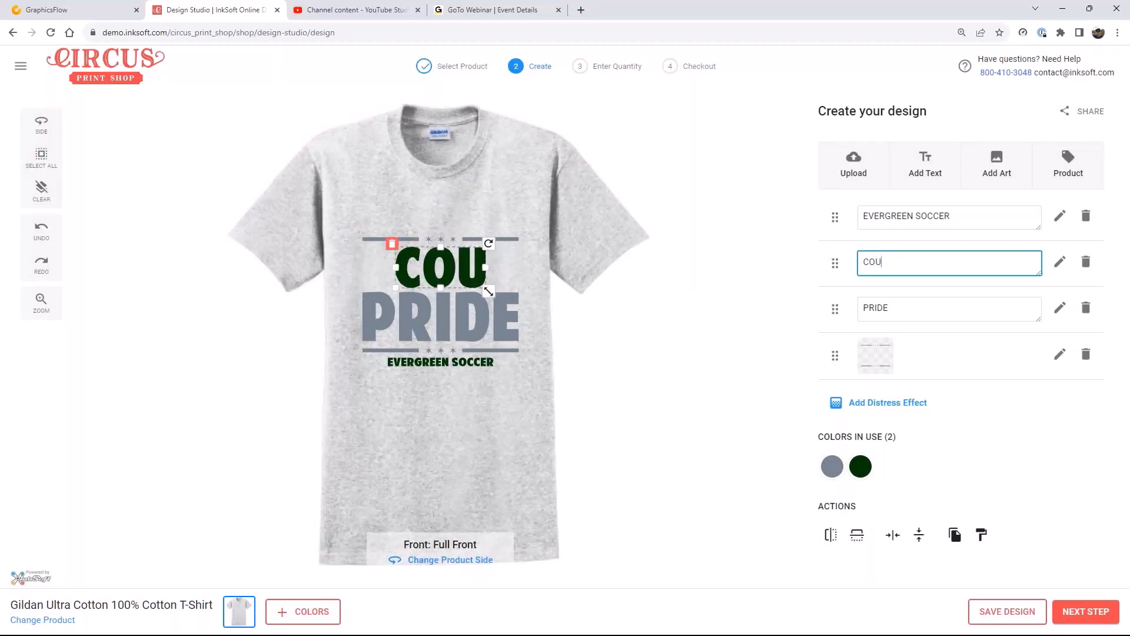
pyautogui.write('GARS')
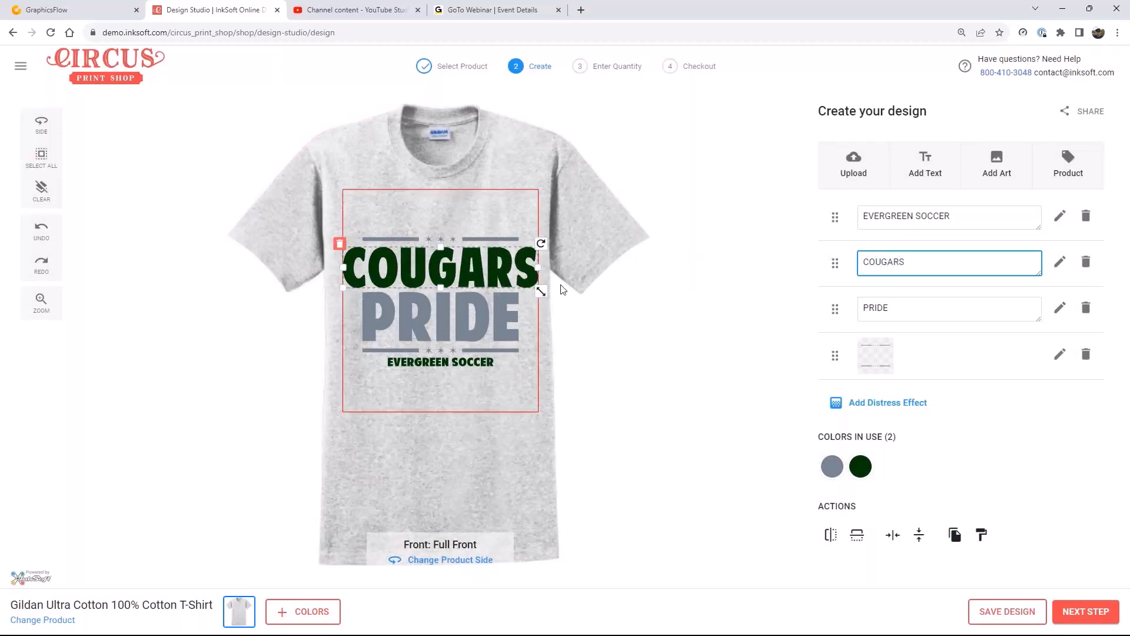
pyautogui.moveTo(540, 291); pyautogui.dragTo(525, 287)
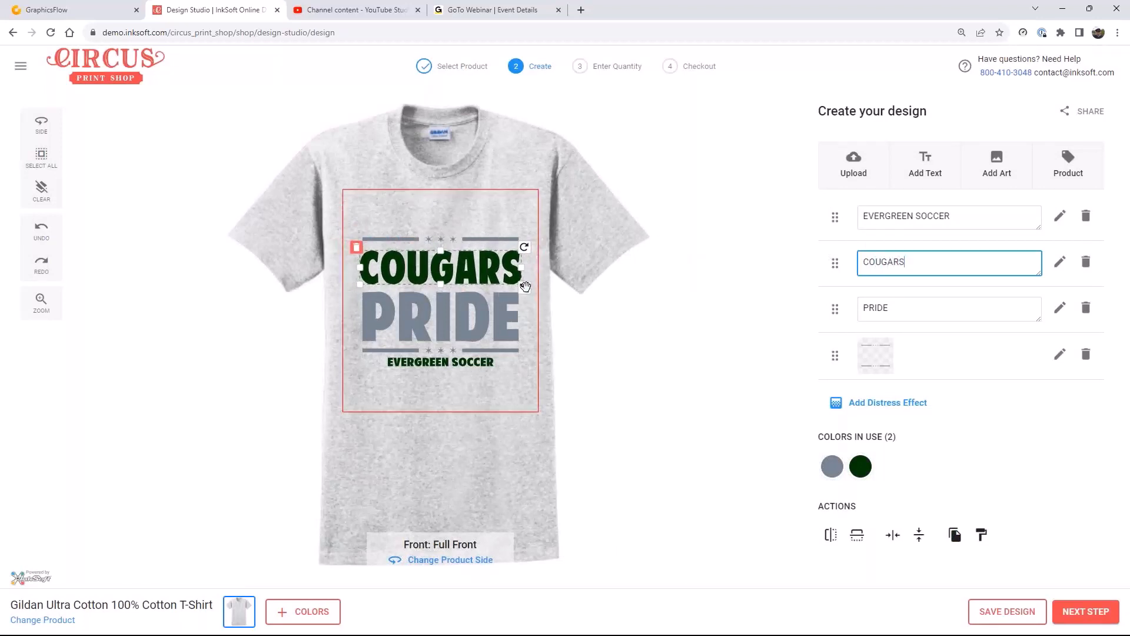
pyautogui.click(659, 429)
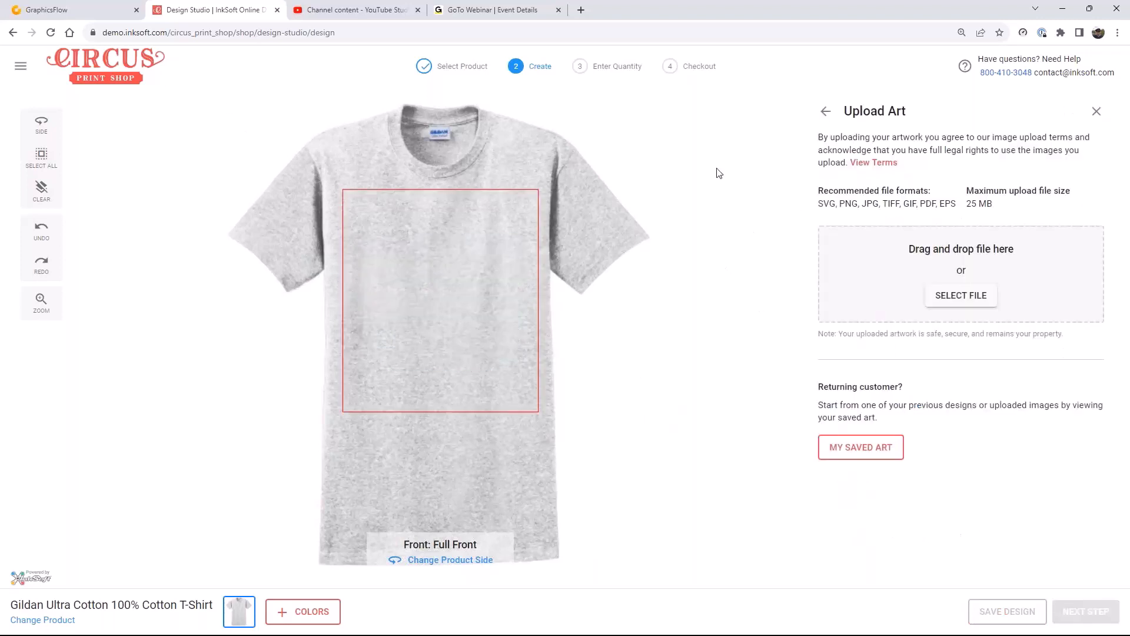
# Step: Upload Central Cougars 01 PDF from the PDF Files folder of Central Boosters Store Files to the shirt front
pyautogui.click(826, 112)
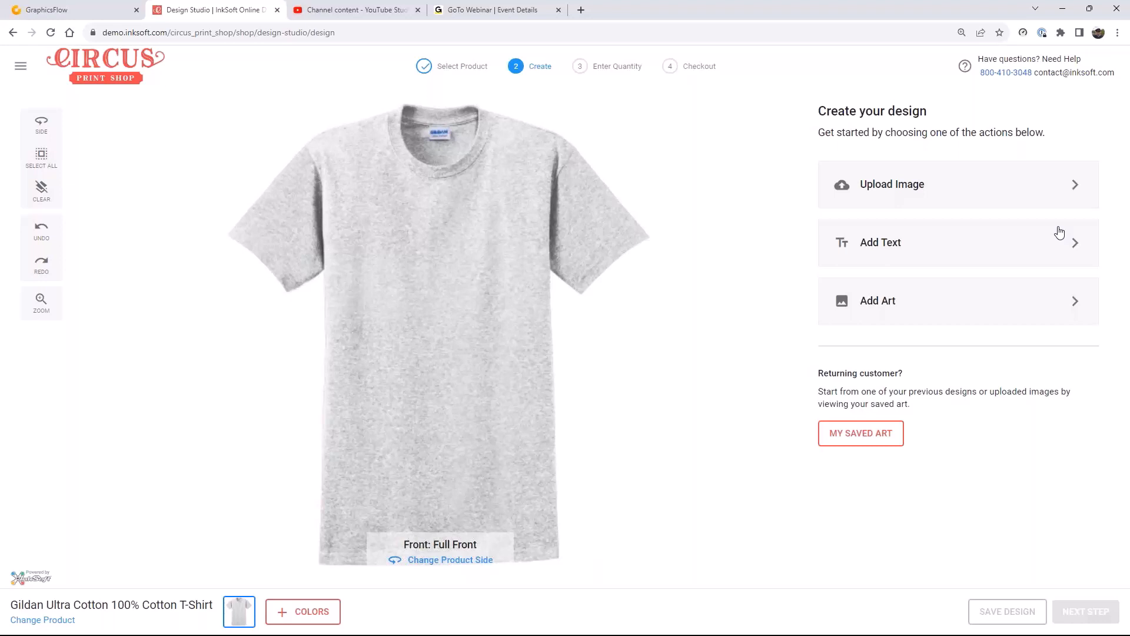
pyautogui.click(925, 188)
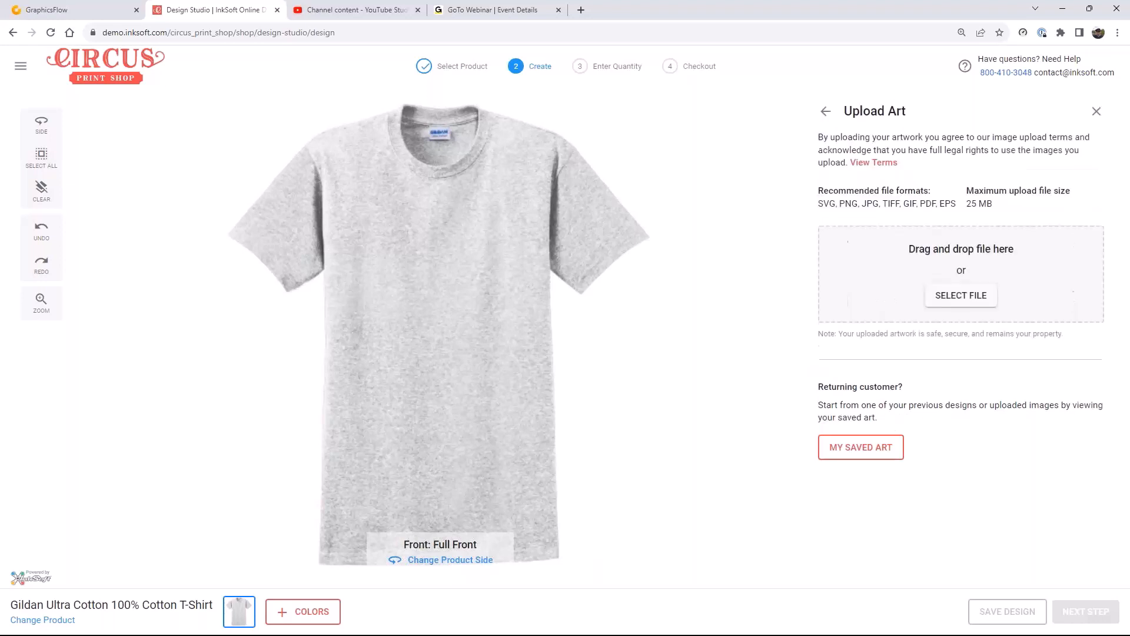
pyautogui.click(967, 304)
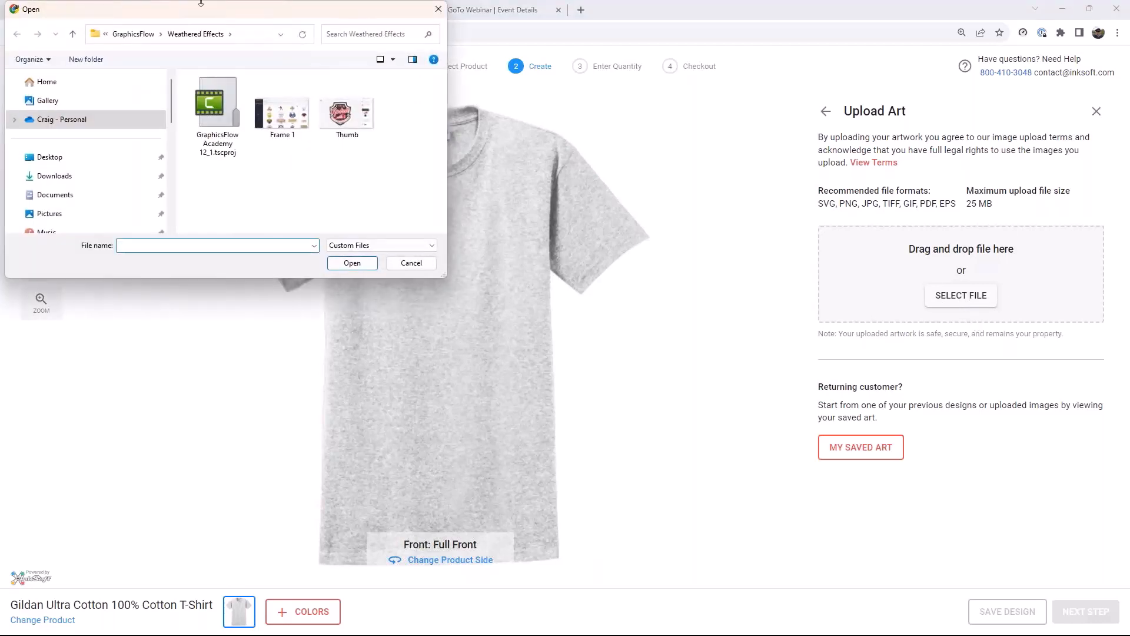
pyautogui.moveTo(177, 9); pyautogui.dragTo(528, 15)
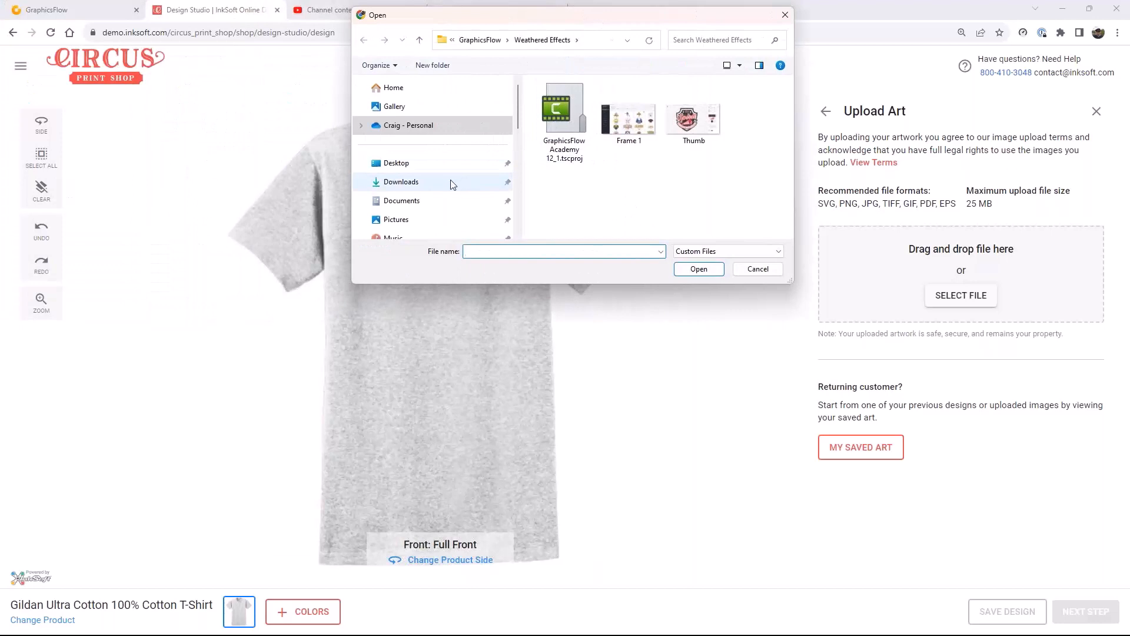
pyautogui.scroll(-3, 461, 180)
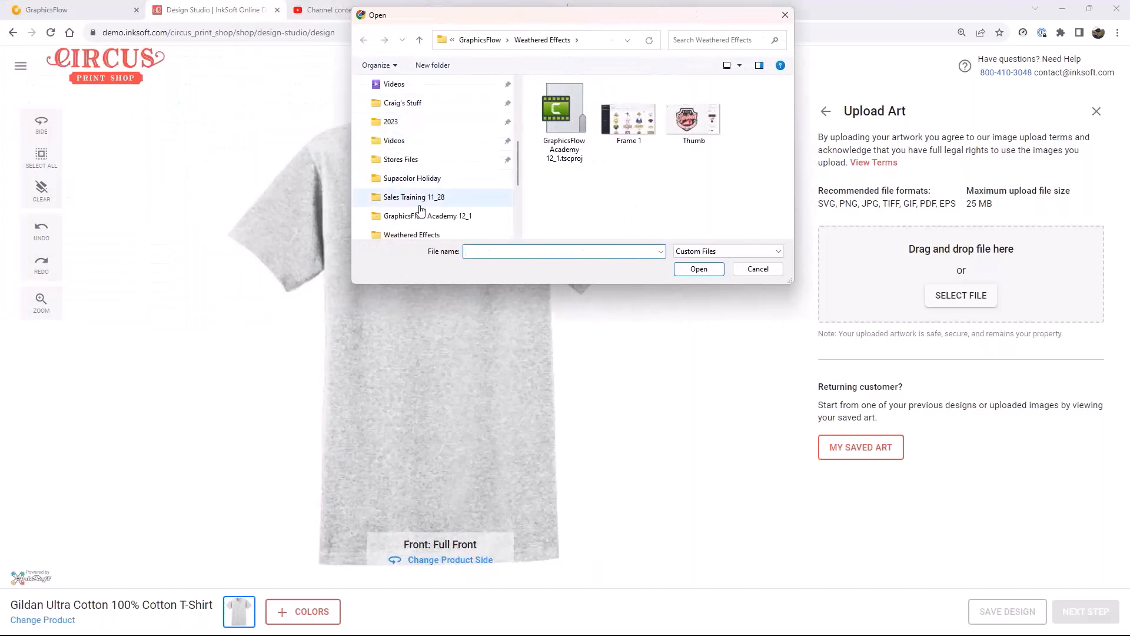
pyautogui.scroll(-1, 499, 205)
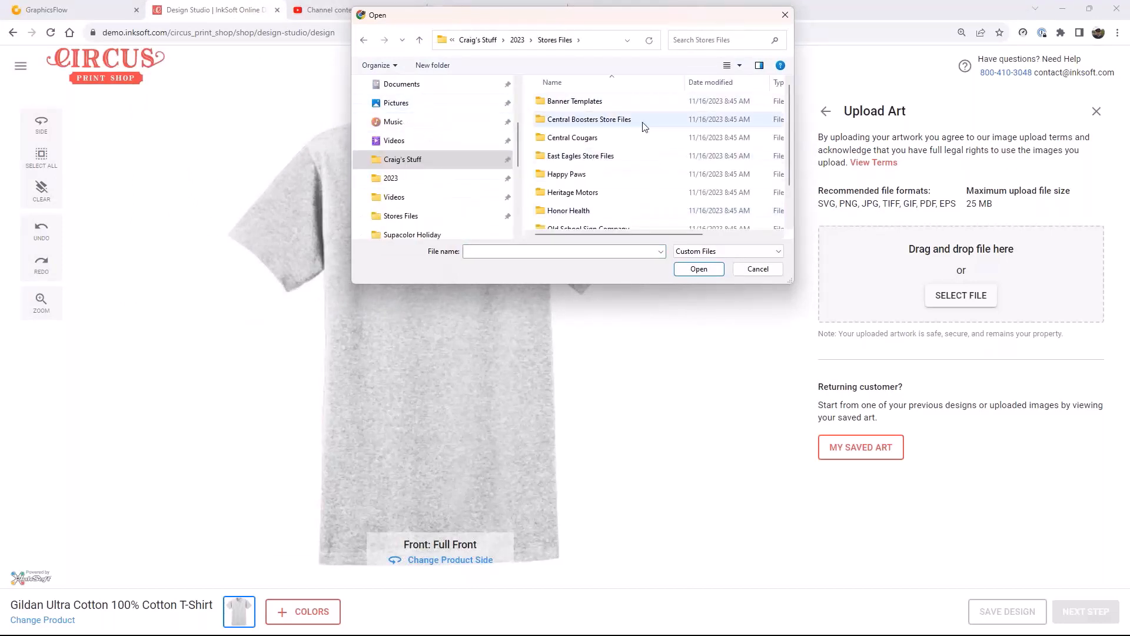
pyautogui.doubleClick(605, 119)
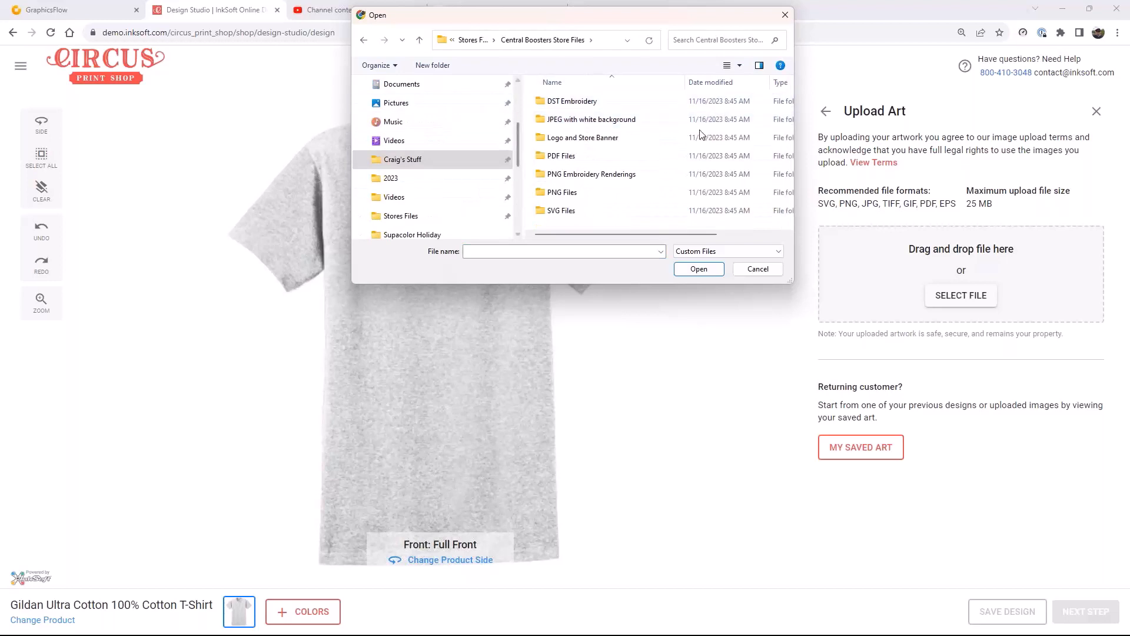
pyautogui.doubleClick(560, 156)
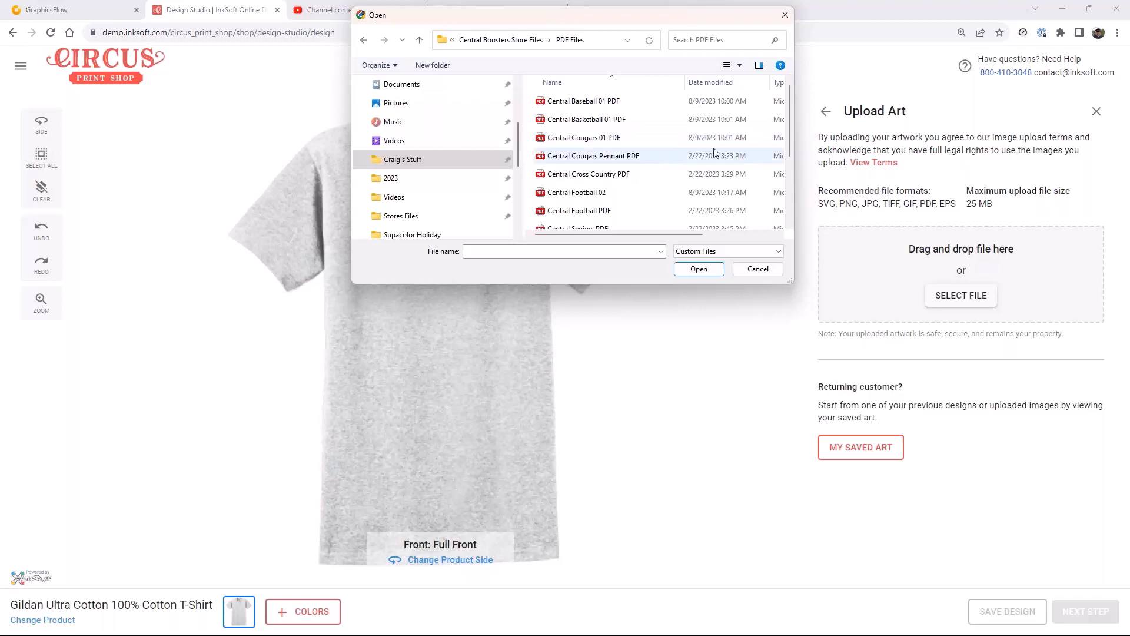
pyautogui.click(583, 137)
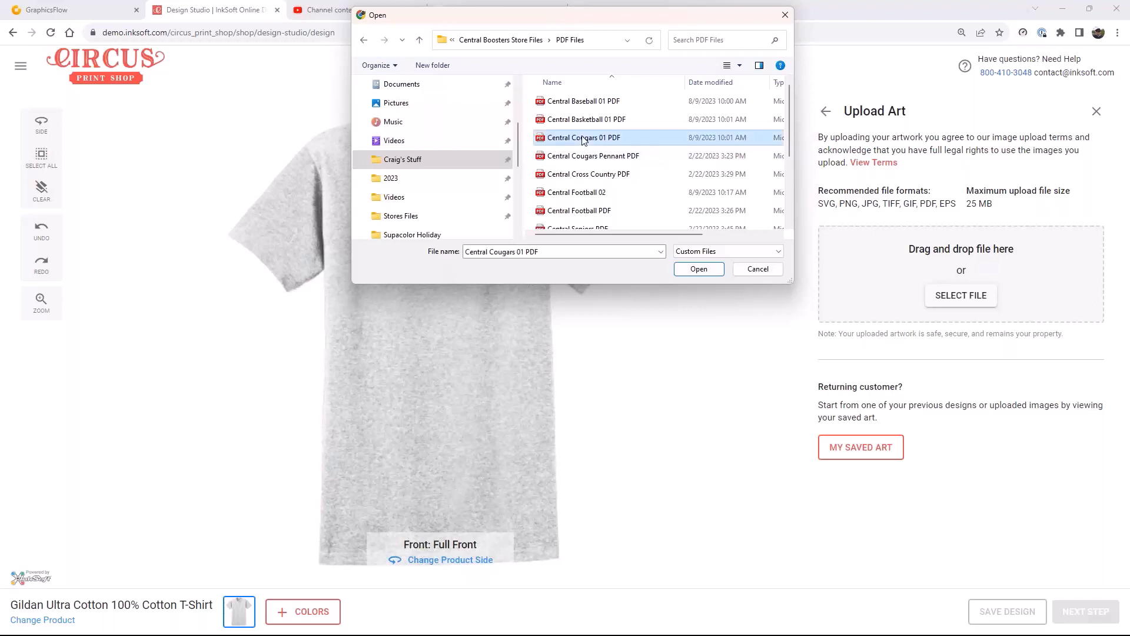
pyautogui.click(699, 269)
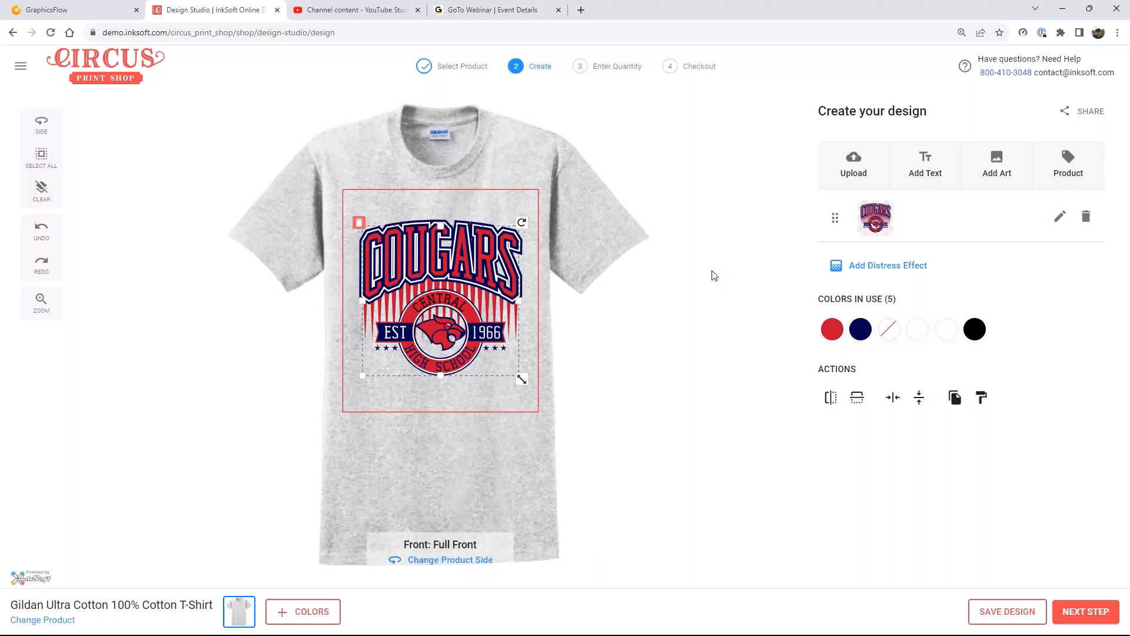
# Step: Replace the shirt's artwork with Central Cougars 01 PNG from the PNG Files folder, using the Remove All White option
pyautogui.click(358, 223)
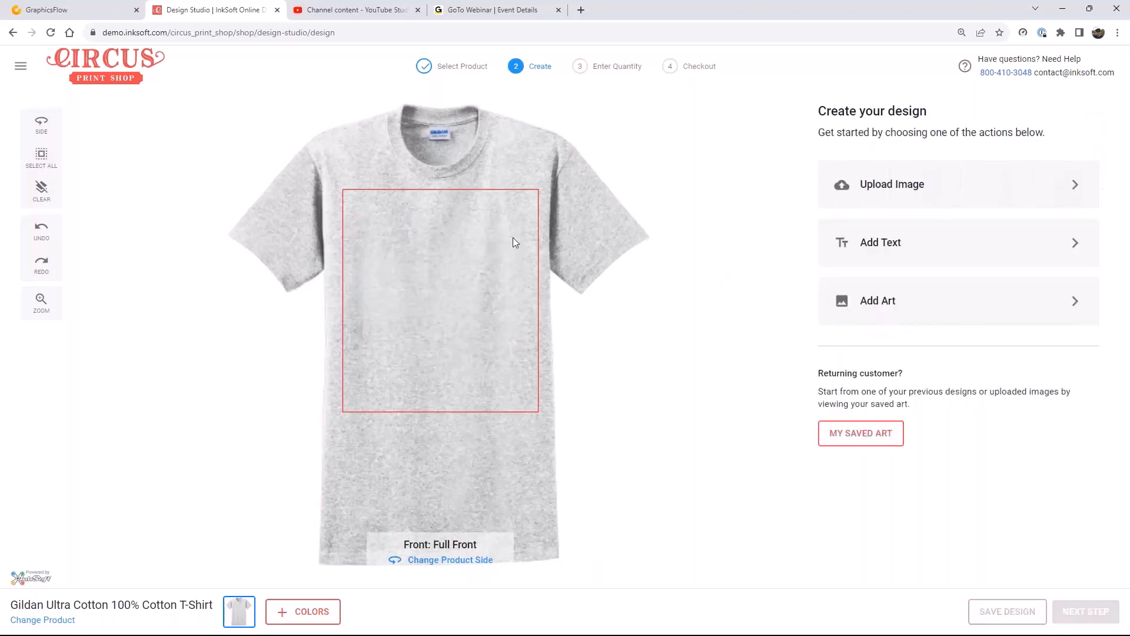
pyautogui.click(909, 198)
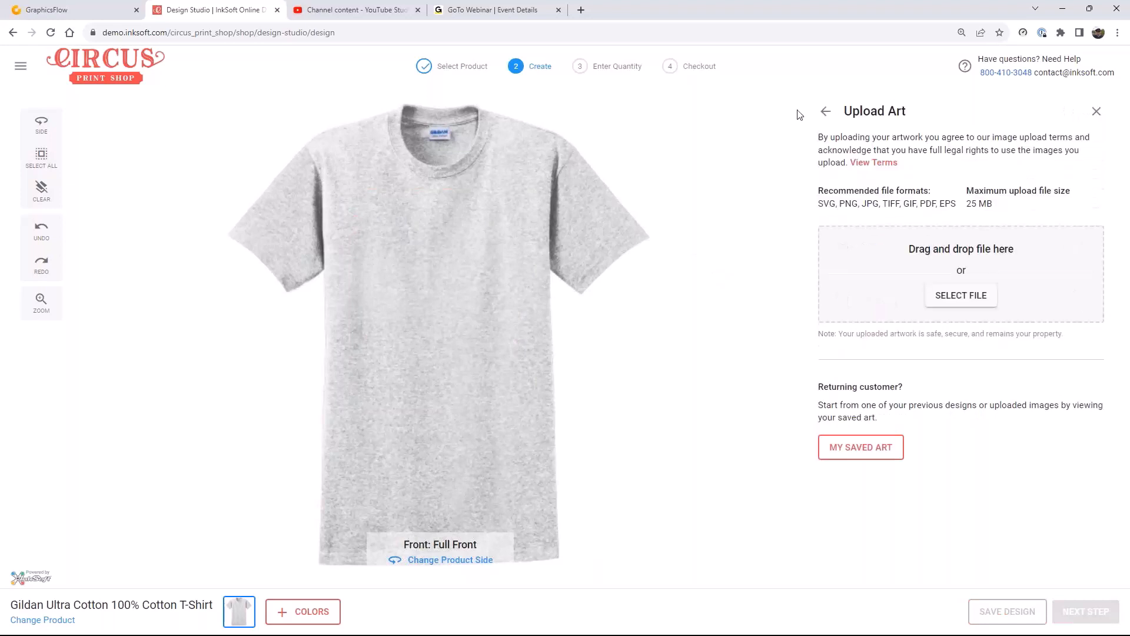
pyautogui.click(963, 304)
pyautogui.click(494, 39)
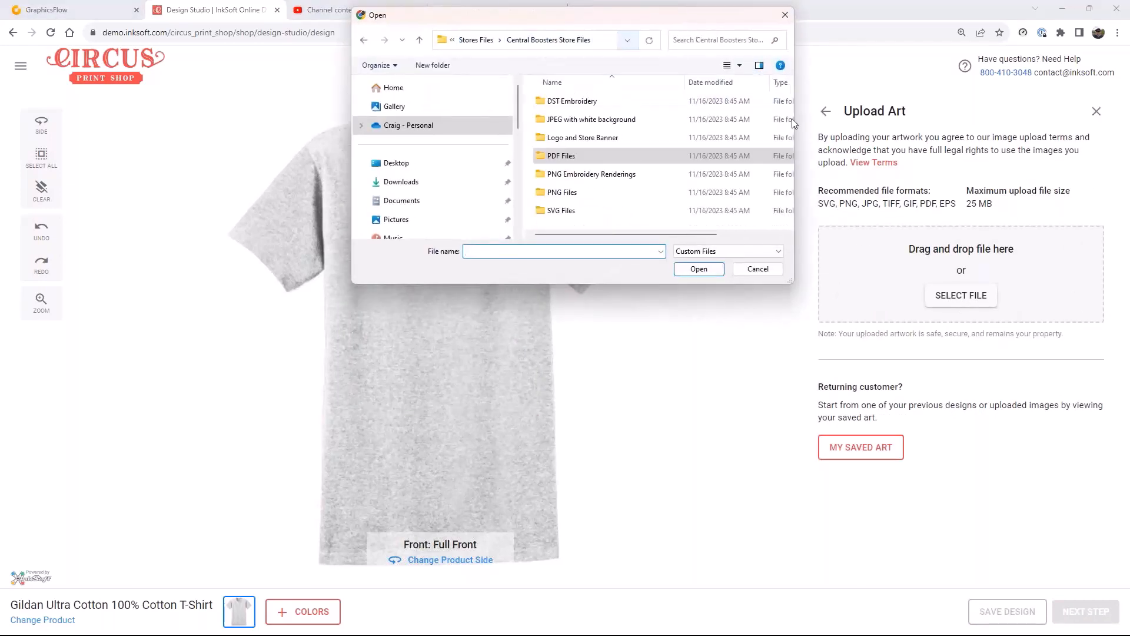
pyautogui.click(564, 200)
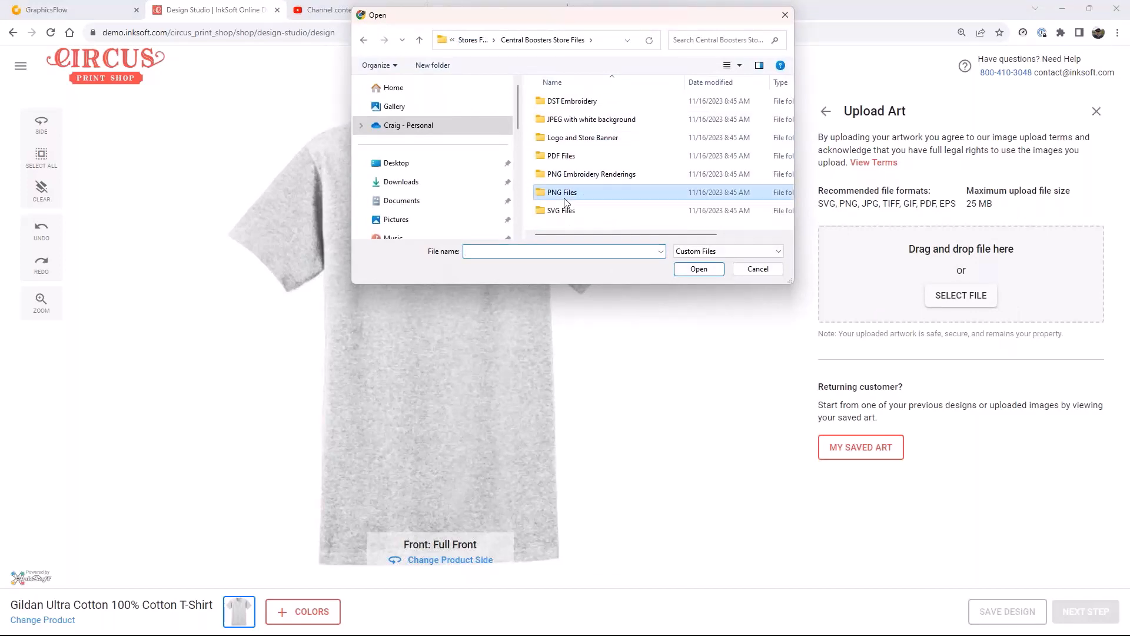
pyautogui.doubleClick(565, 199)
pyautogui.click(698, 112)
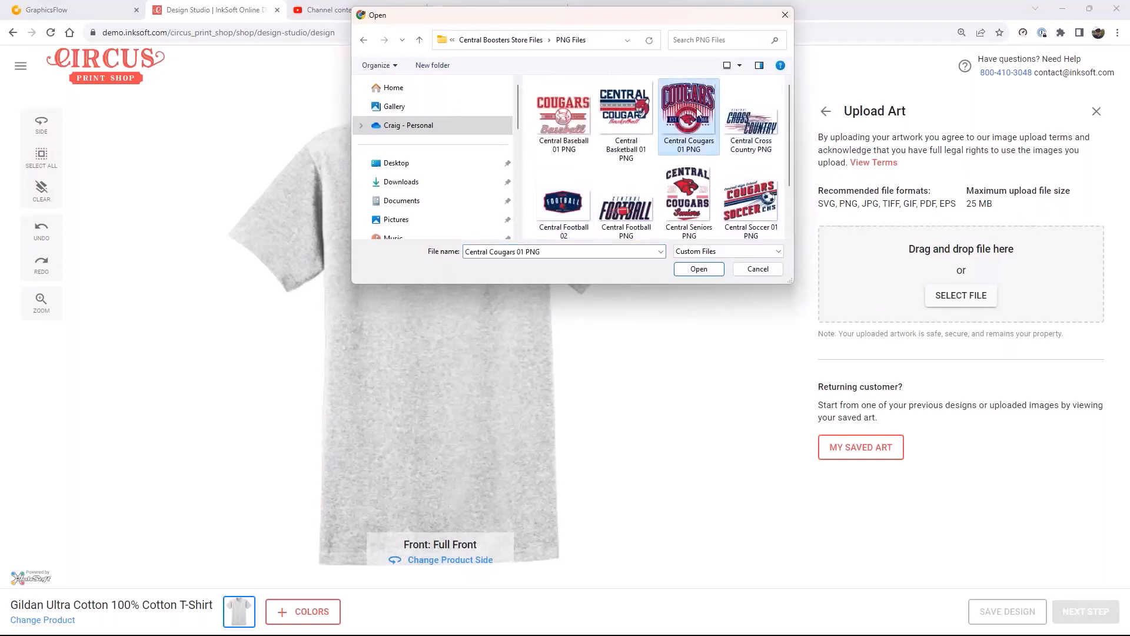
pyautogui.click(698, 268)
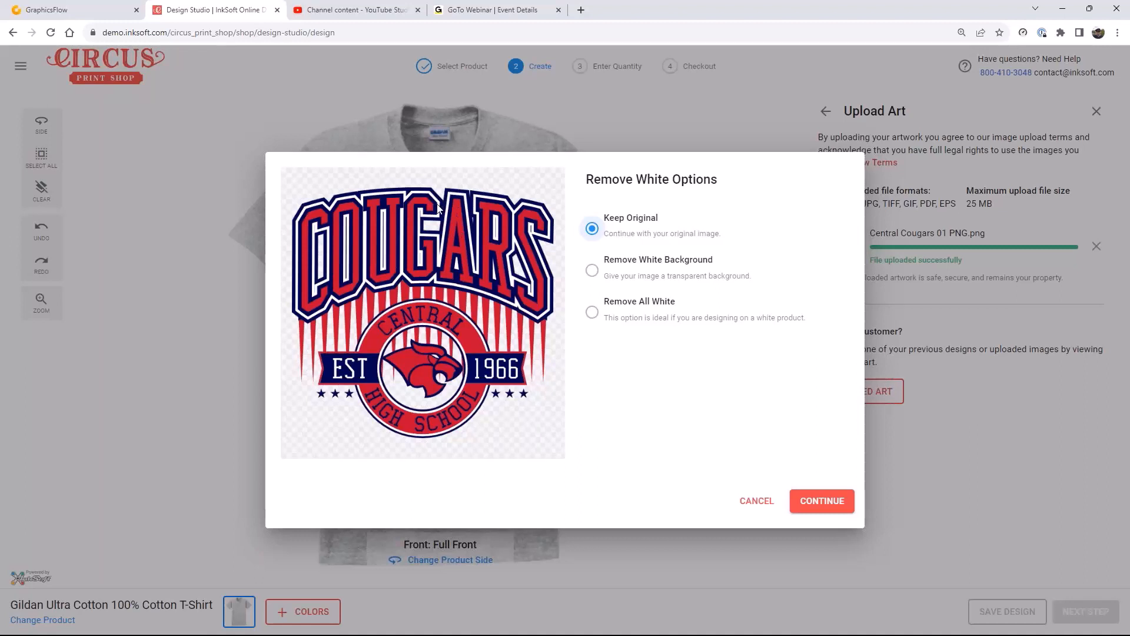
pyautogui.click(597, 311)
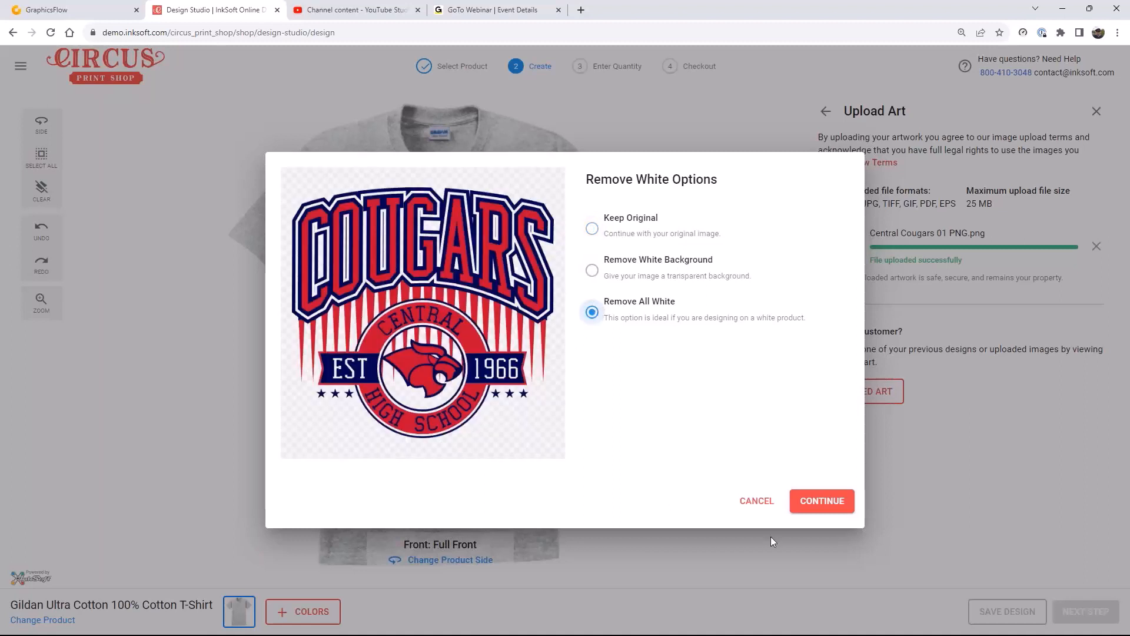
pyautogui.click(822, 504)
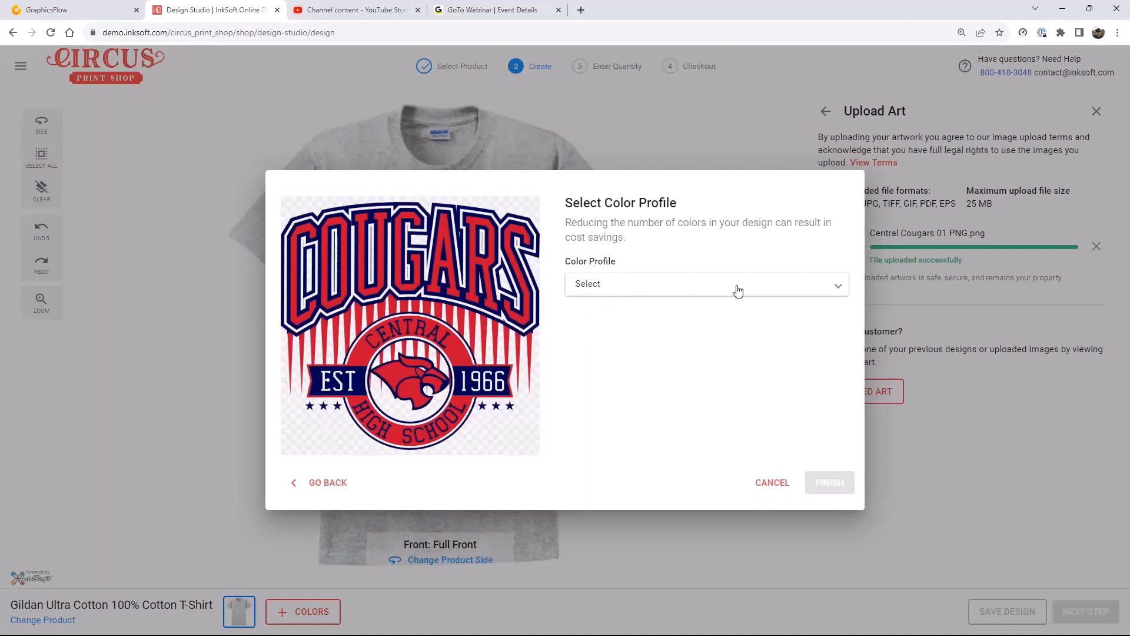
# Step: Preview the uploaded artwork in the Black & White, 1 Color, 2 Color, 3 Color and Full Color profiles
pyautogui.click(811, 295)
pyautogui.click(836, 286)
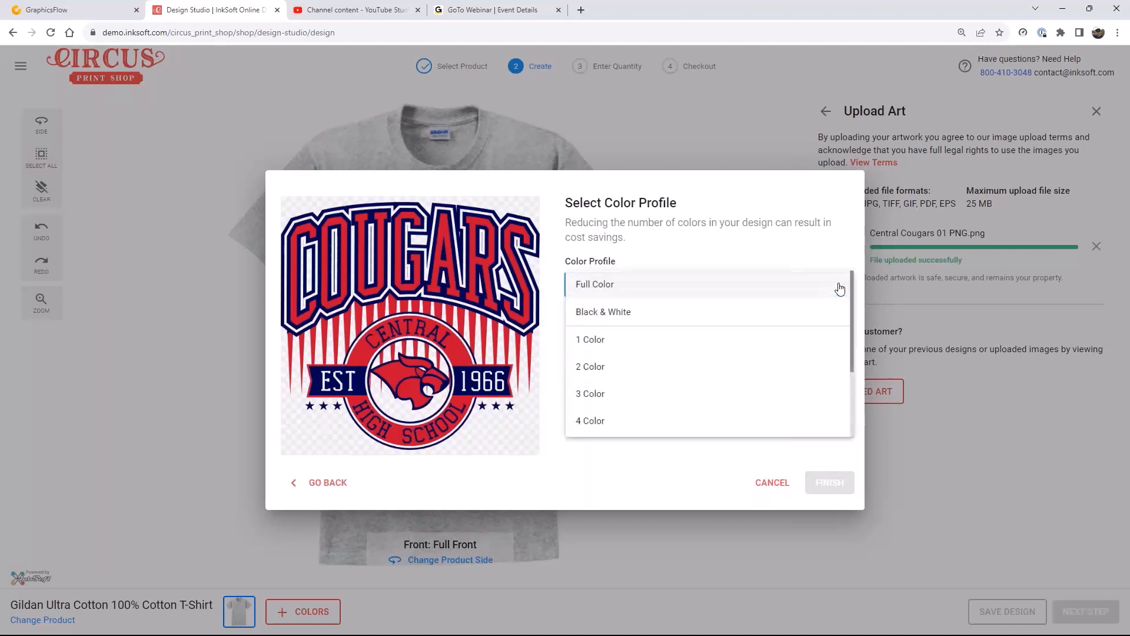
pyautogui.click(634, 315)
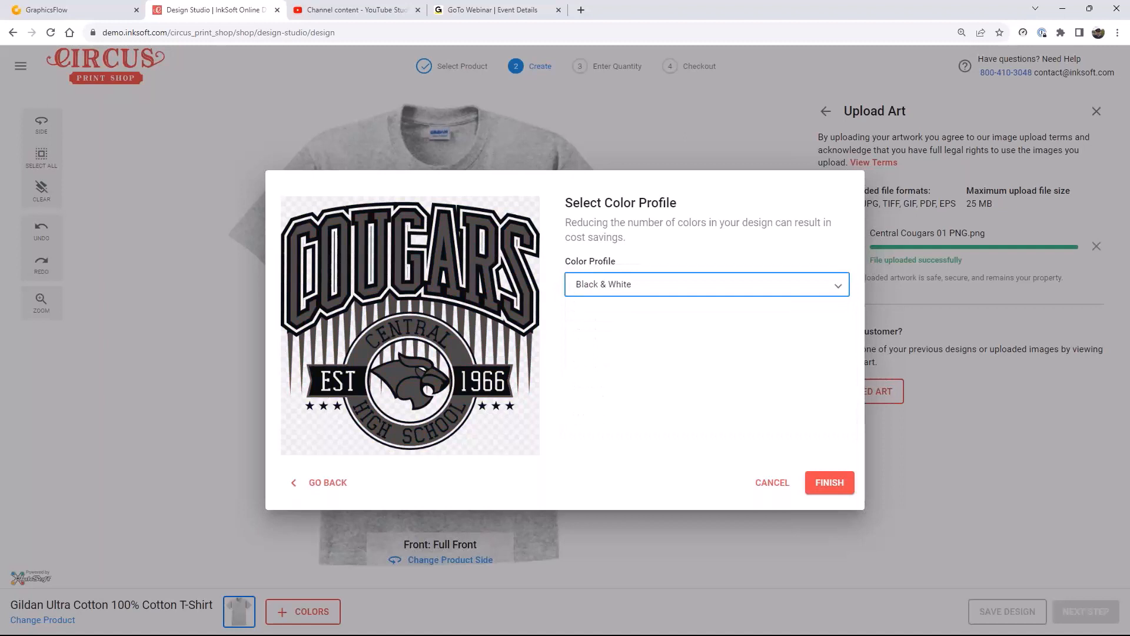
pyautogui.click(840, 290)
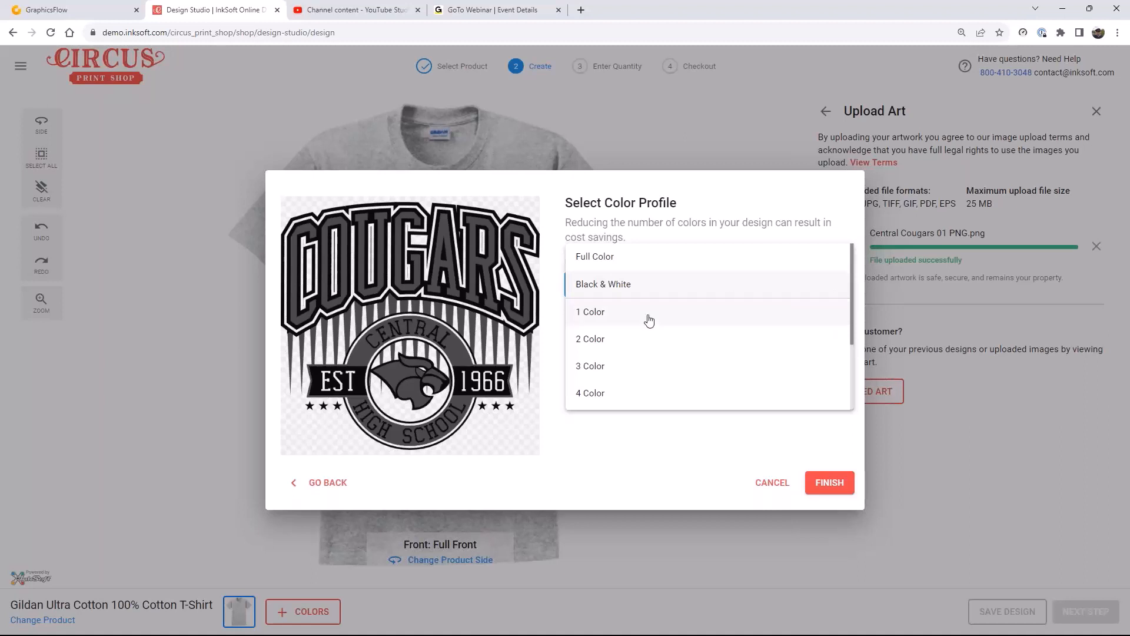
pyautogui.click(615, 316)
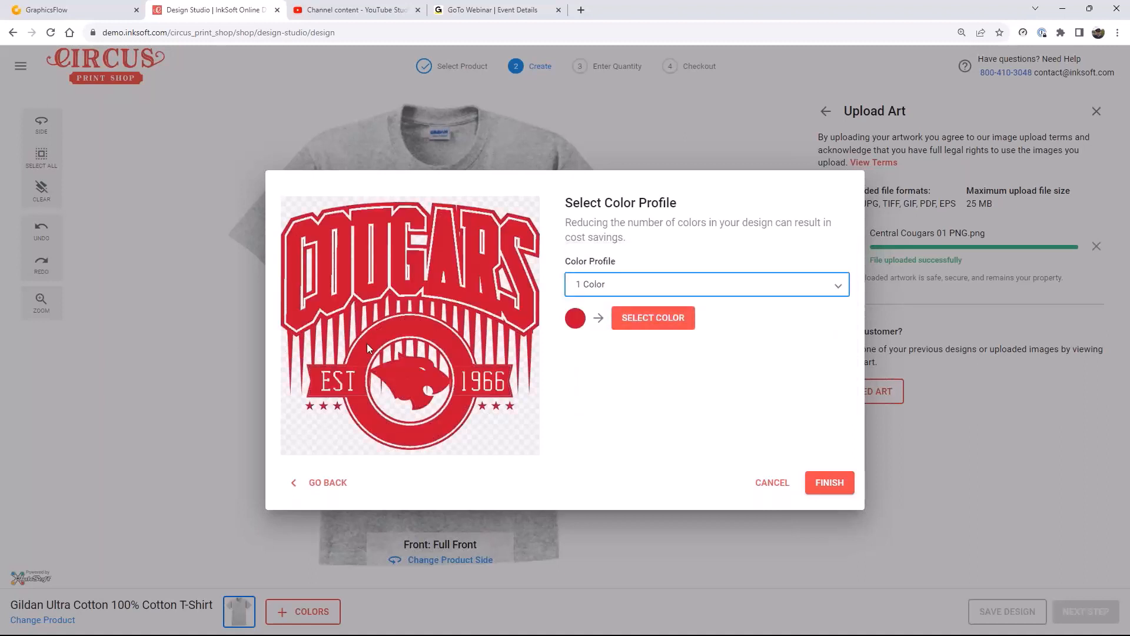
pyautogui.click(834, 286)
pyautogui.click(593, 310)
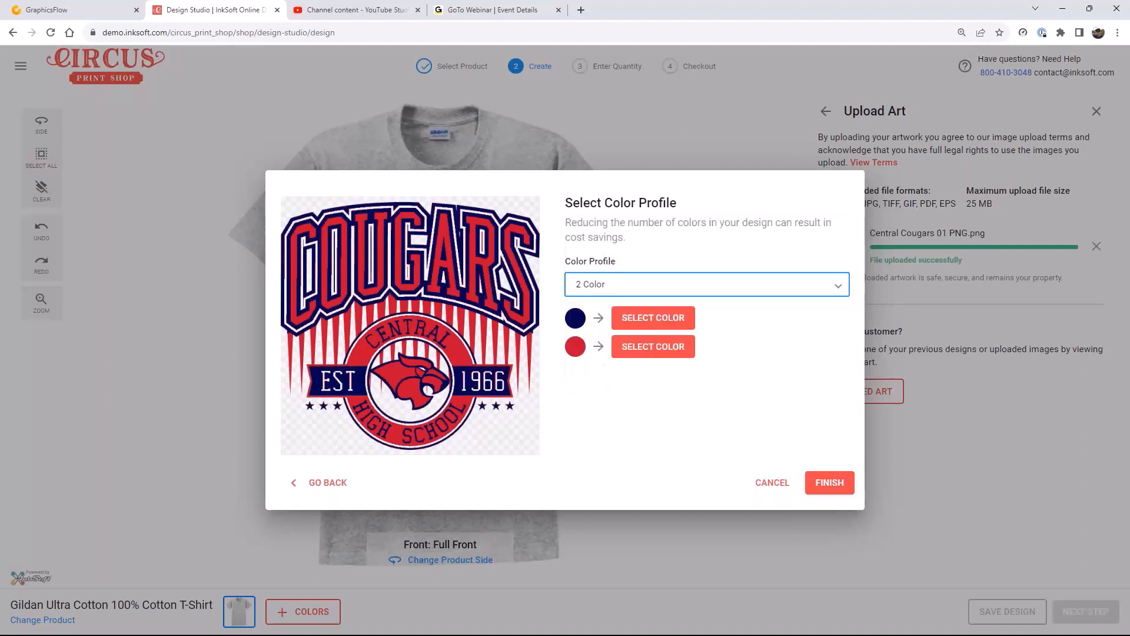
pyautogui.click(835, 289)
pyautogui.click(603, 318)
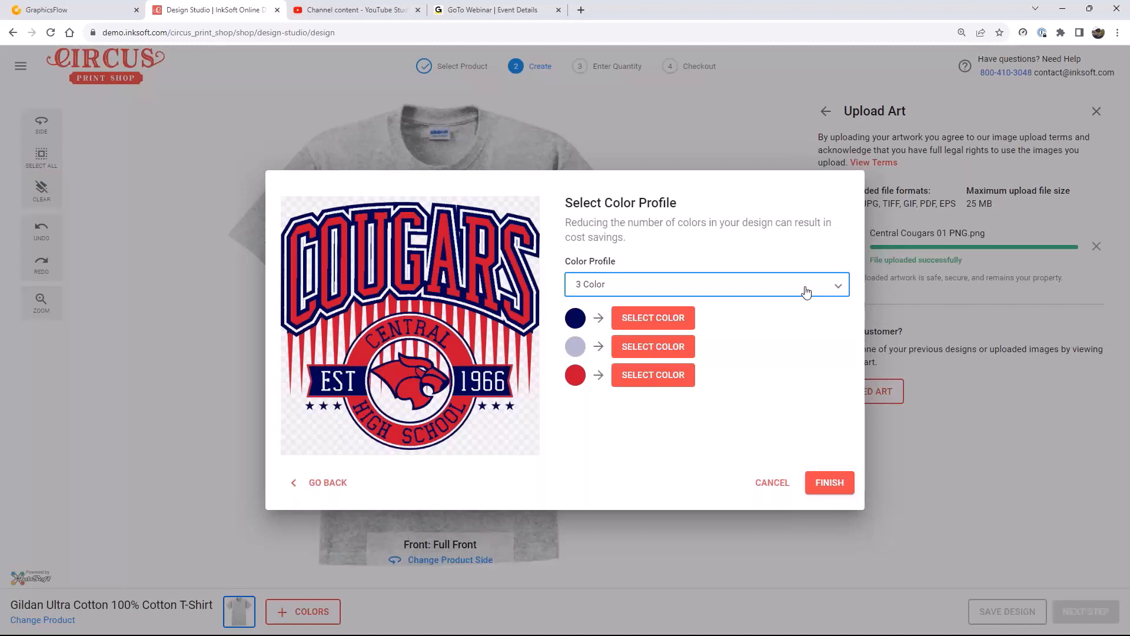
pyautogui.click(838, 286)
pyautogui.scroll(1, 678, 317)
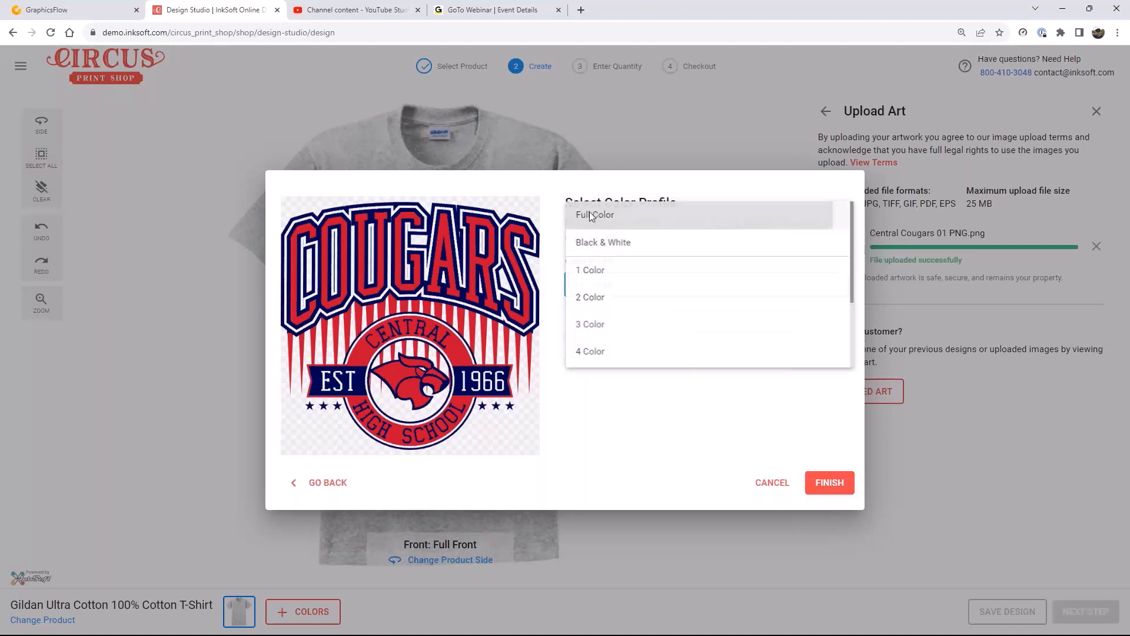
pyautogui.click(591, 217)
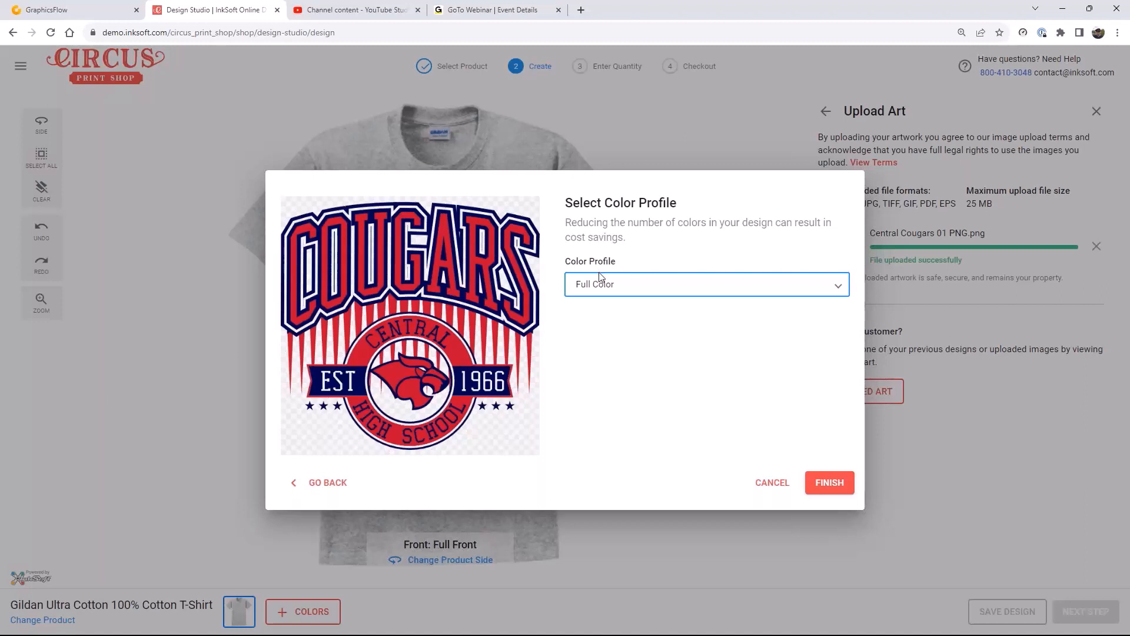
# Step: Apply the 2 Color profile to the uploaded artwork and place it on the shirt
pyautogui.click(833, 286)
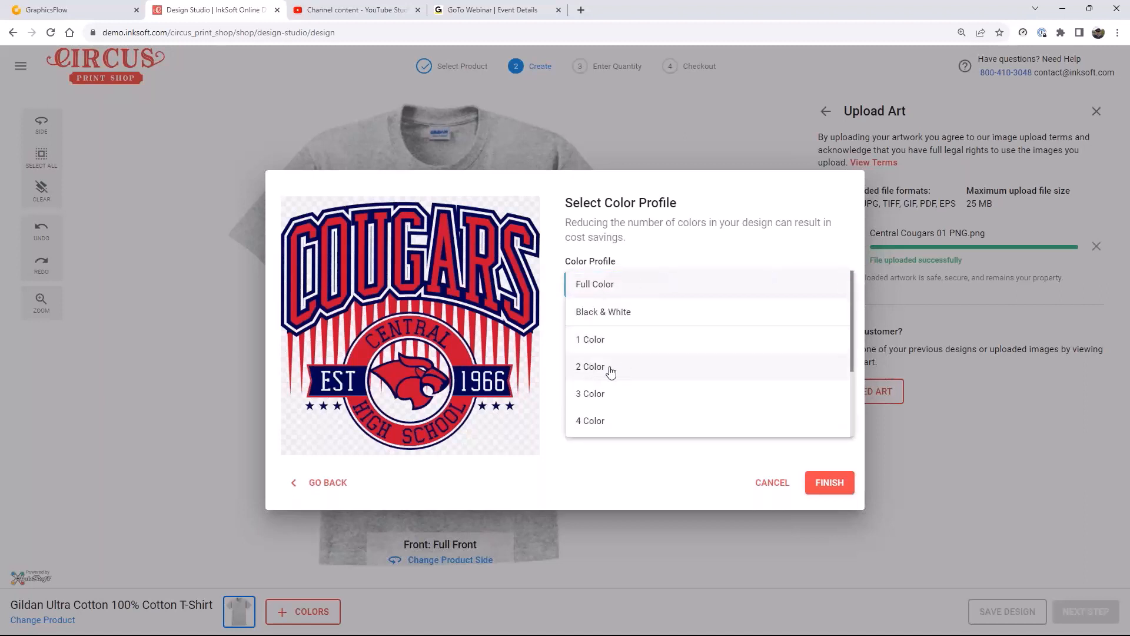
pyautogui.click(595, 370)
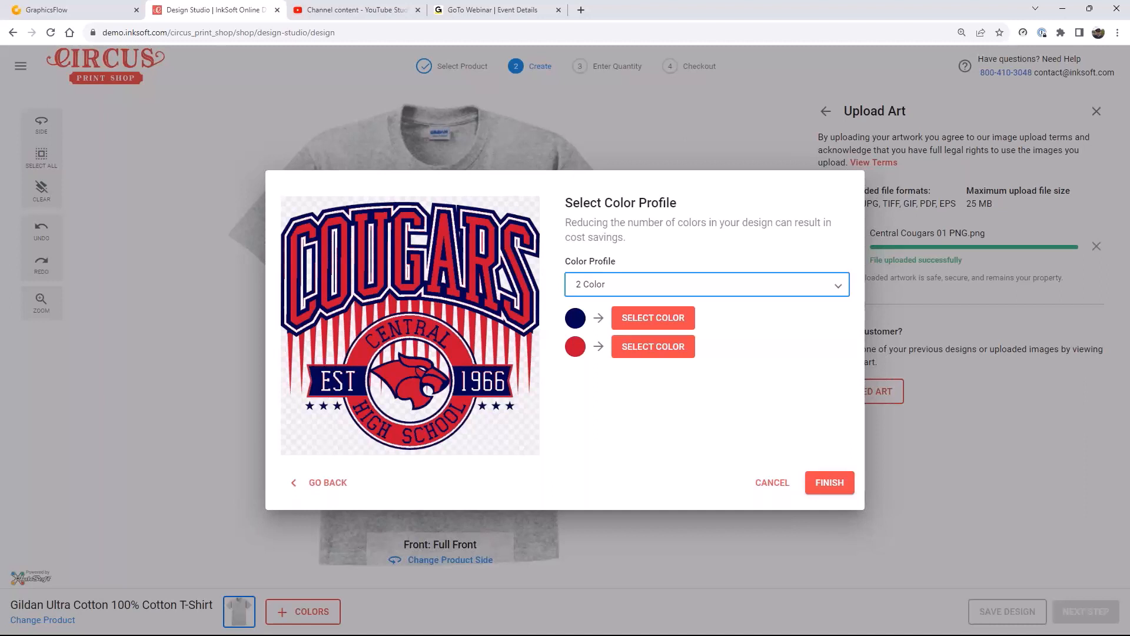
pyautogui.click(824, 484)
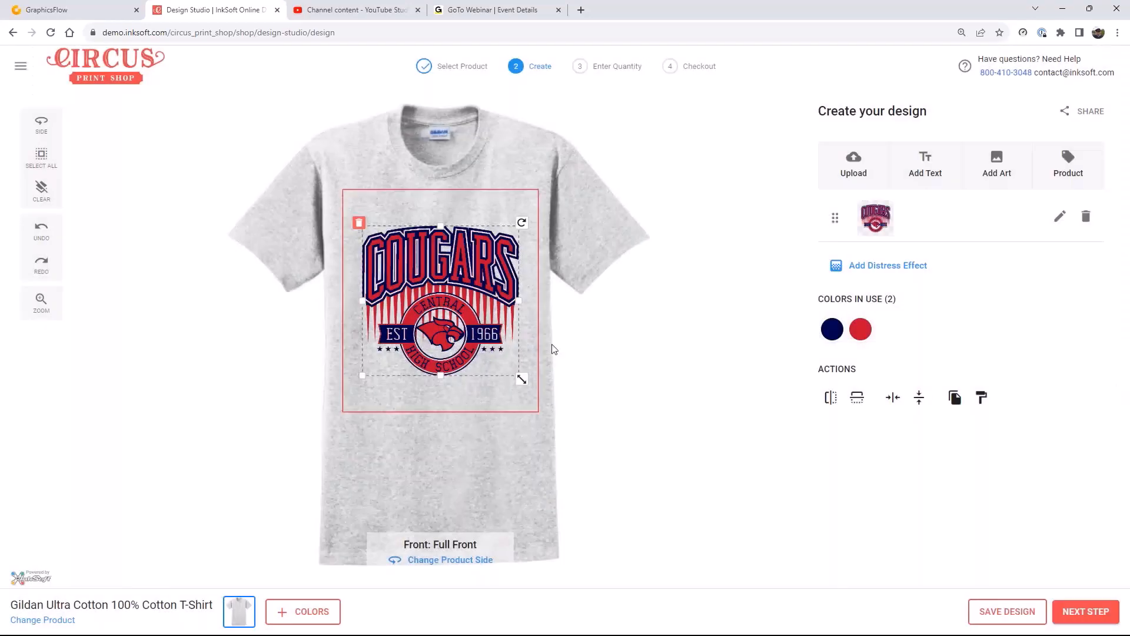
# Step: Recolor the Cougars artwork, changing navy to purple and red to gold
pyautogui.click(832, 332)
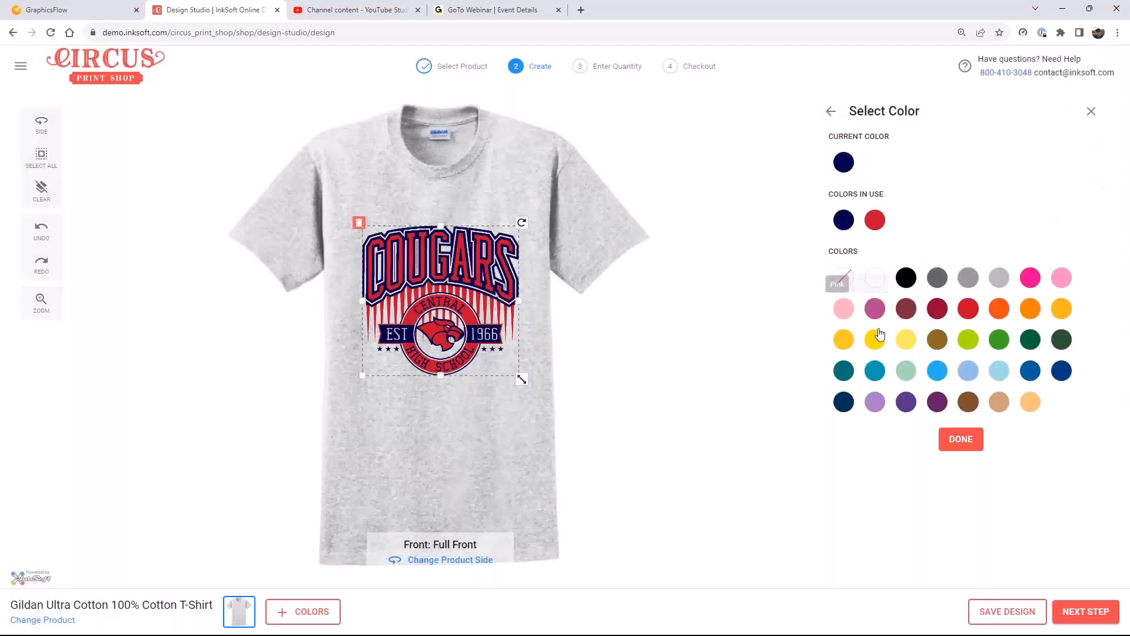
pyautogui.click(906, 403)
pyautogui.click(960, 439)
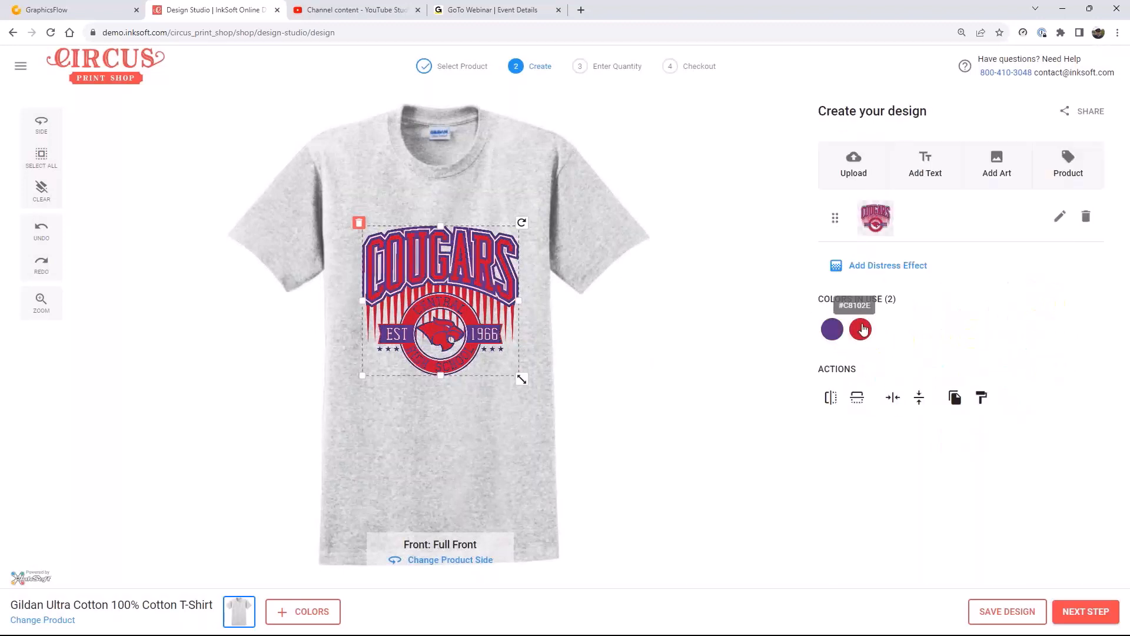
pyautogui.click(861, 329)
pyautogui.click(1061, 309)
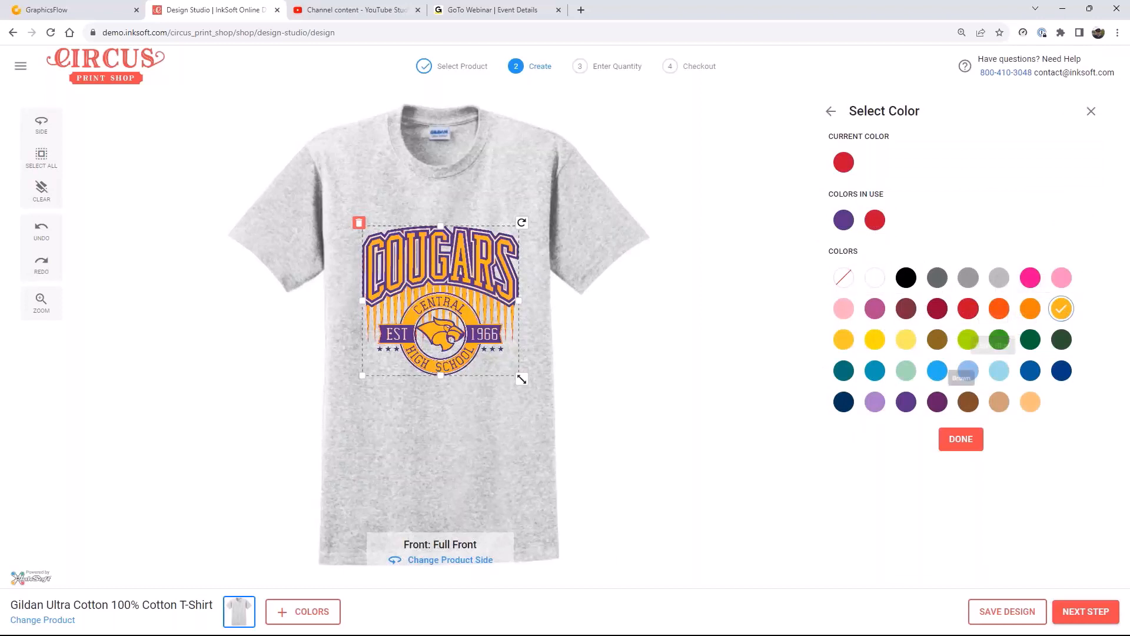
pyautogui.click(959, 439)
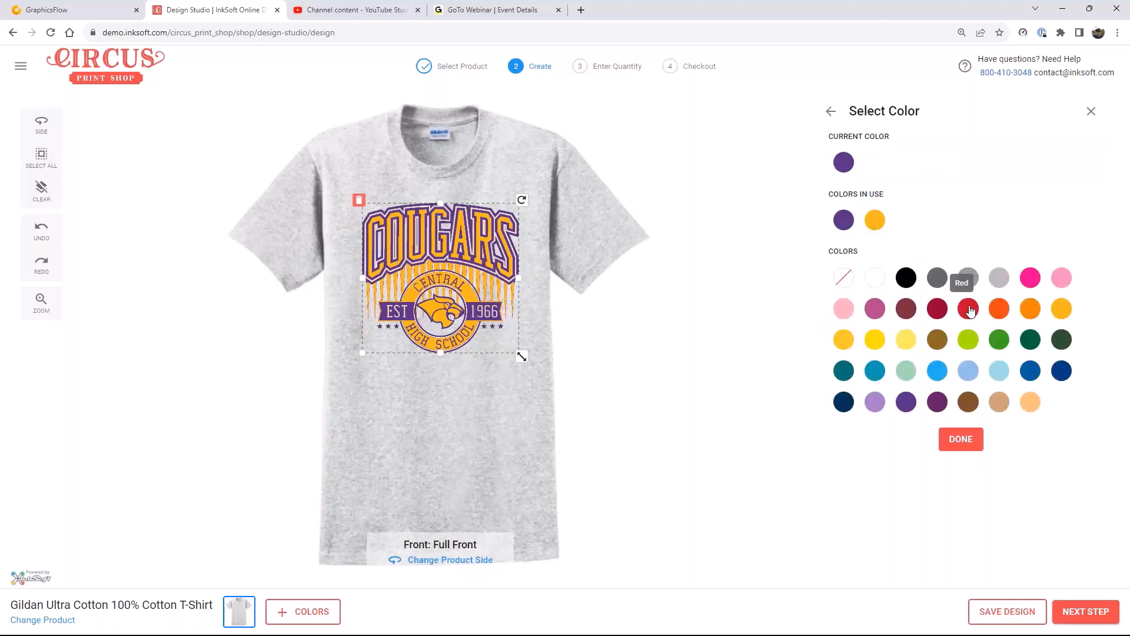
# Step: Recolor the Cougars artwork, changing purple to red and gold to dark blue
pyautogui.click(969, 309)
pyautogui.click(961, 438)
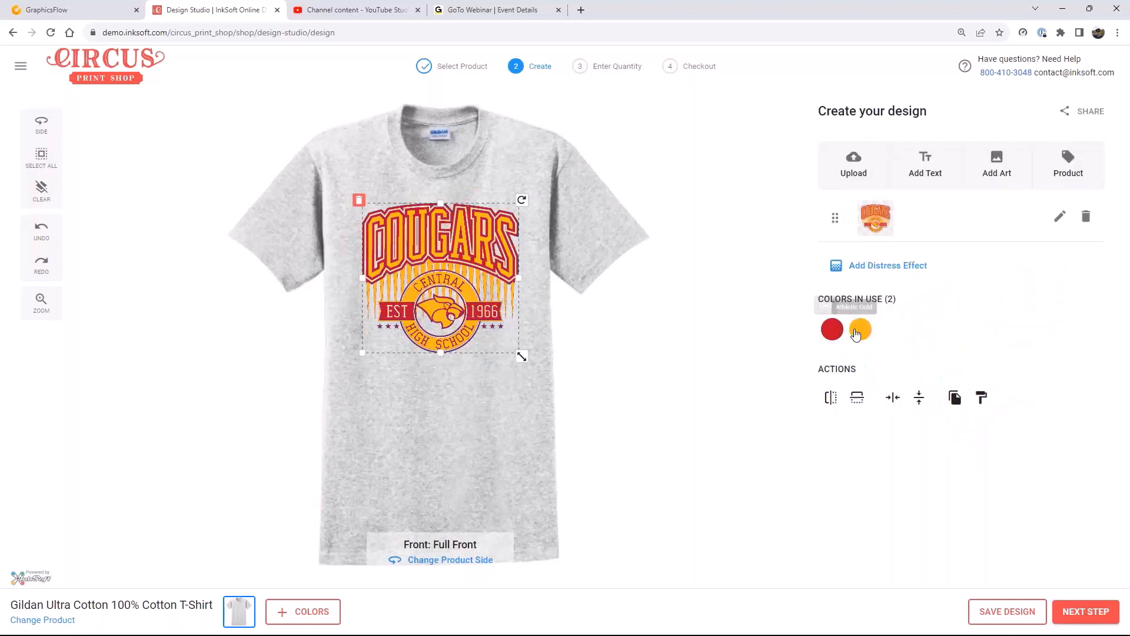
pyautogui.click(859, 331)
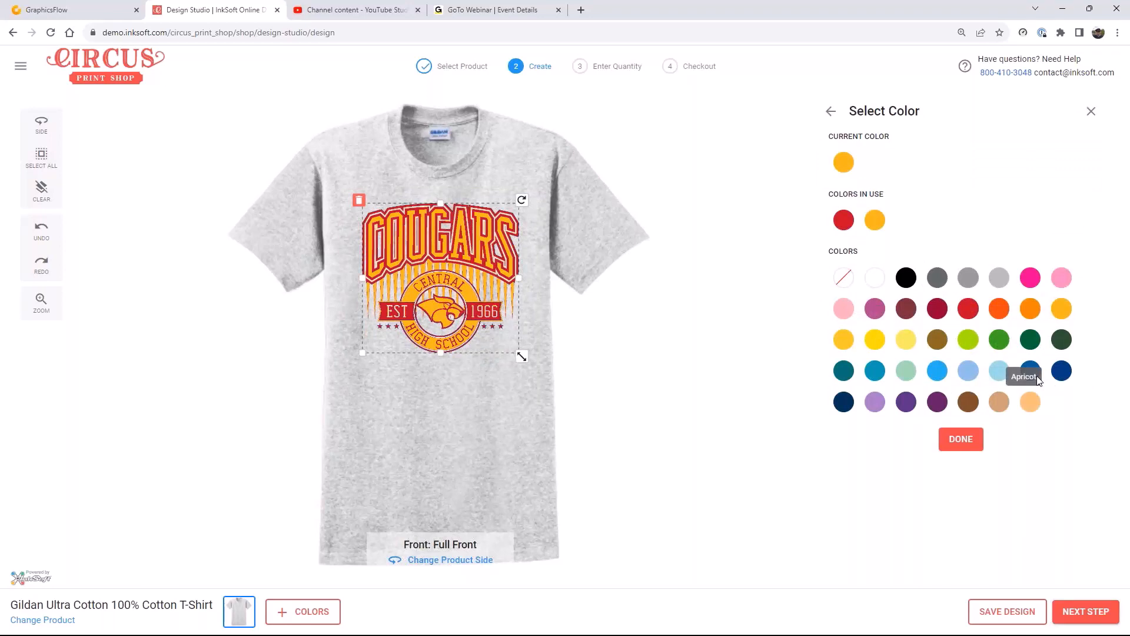
pyautogui.click(1061, 371)
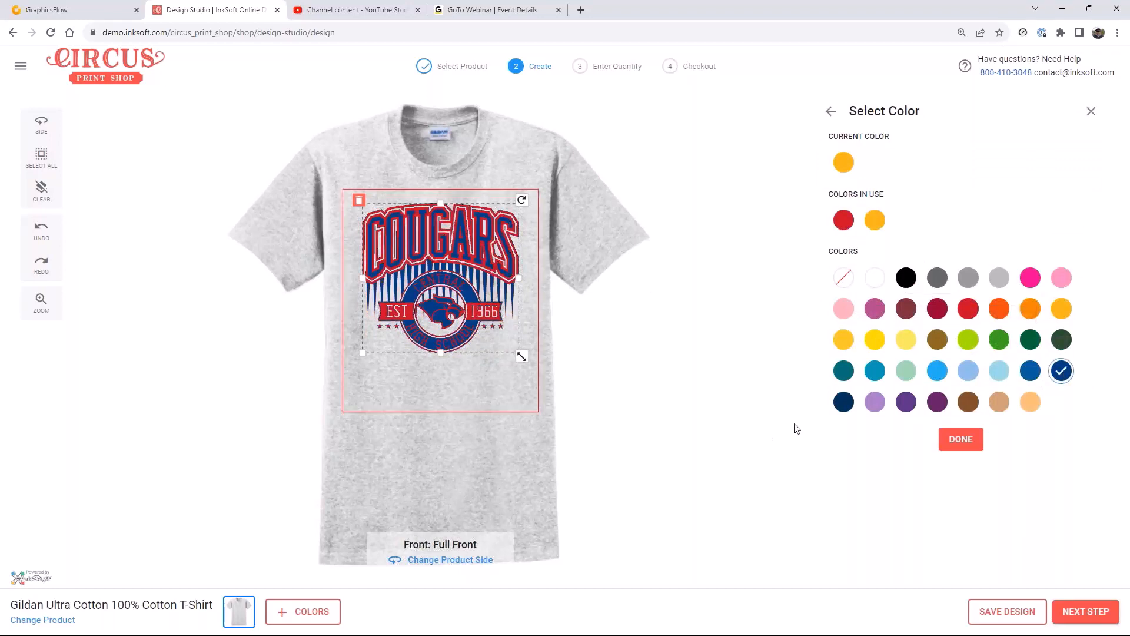
pyautogui.click(960, 442)
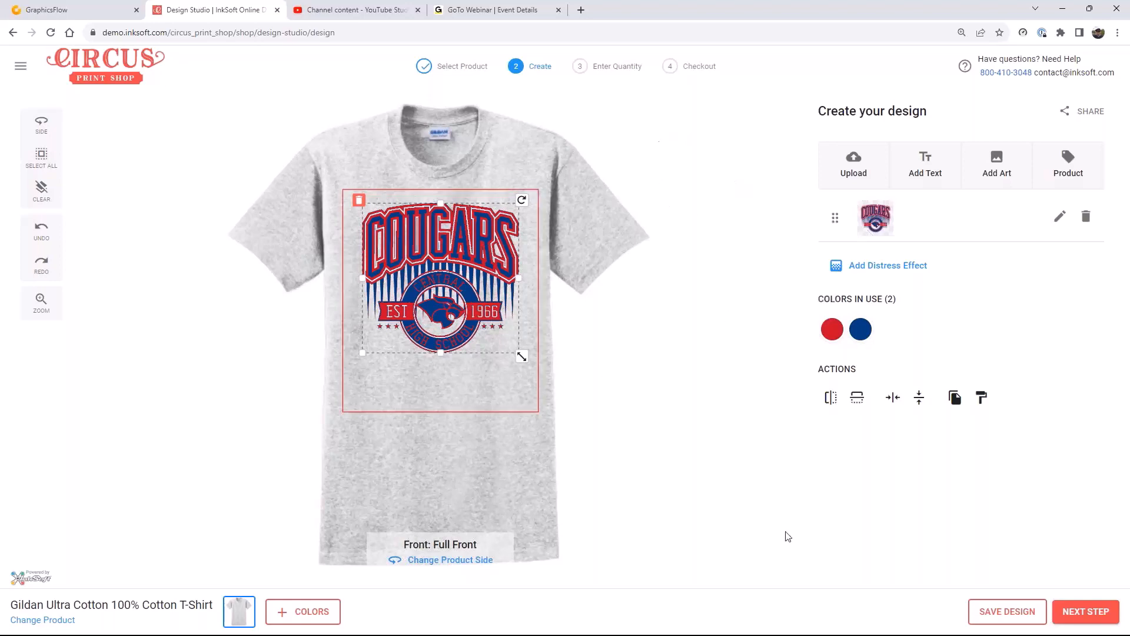
# Step: Try saving the design as Cougars Crest 01, and save it as Cougars Crest 02 instead
pyautogui.click(1009, 612)
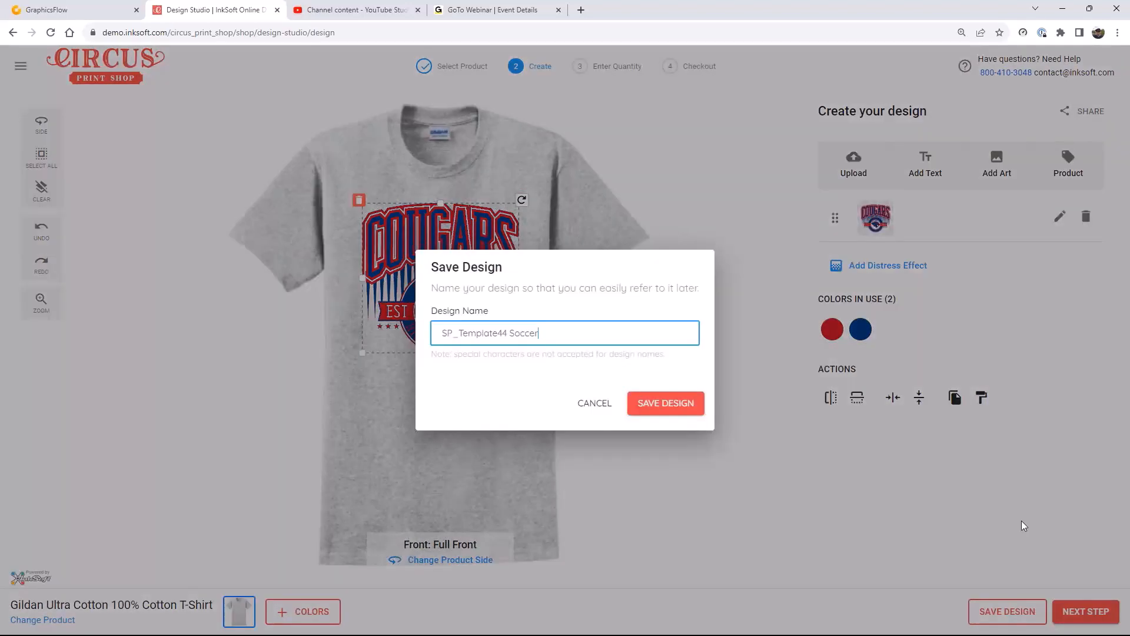
pyautogui.moveTo(565, 329); pyautogui.dragTo(418, 322)
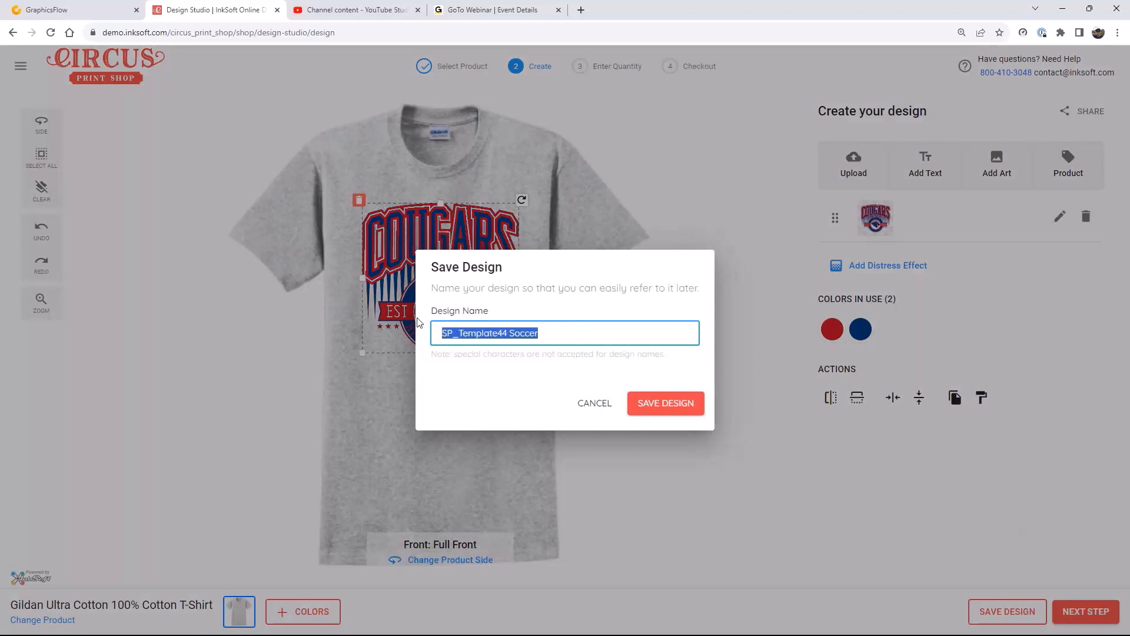
pyautogui.write('Coug')
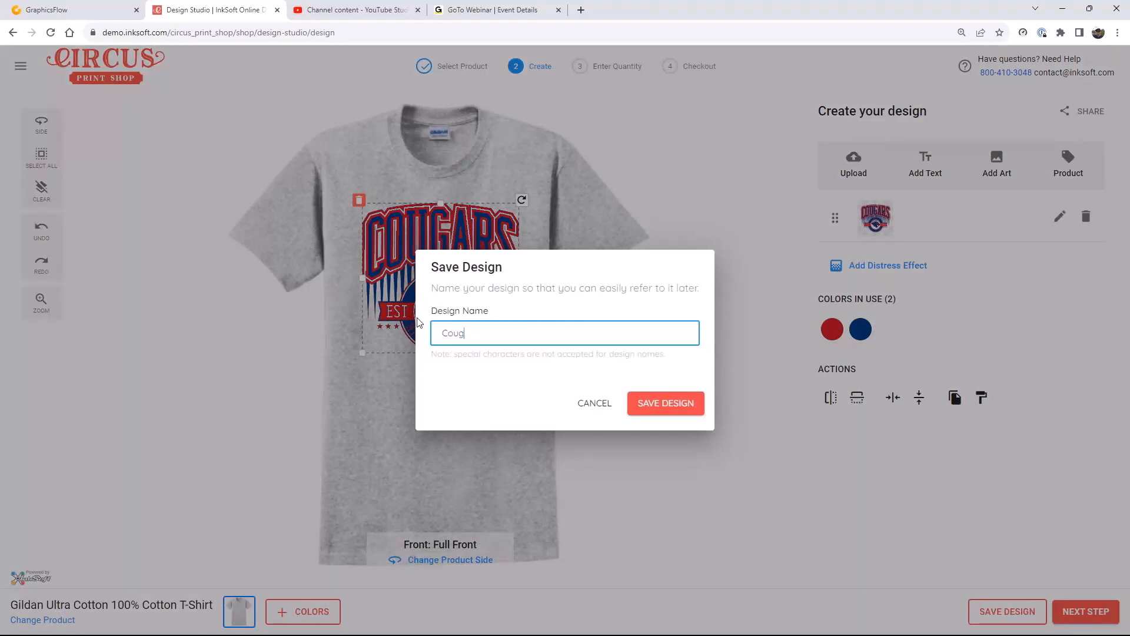
pyautogui.write('ars Crest 01')
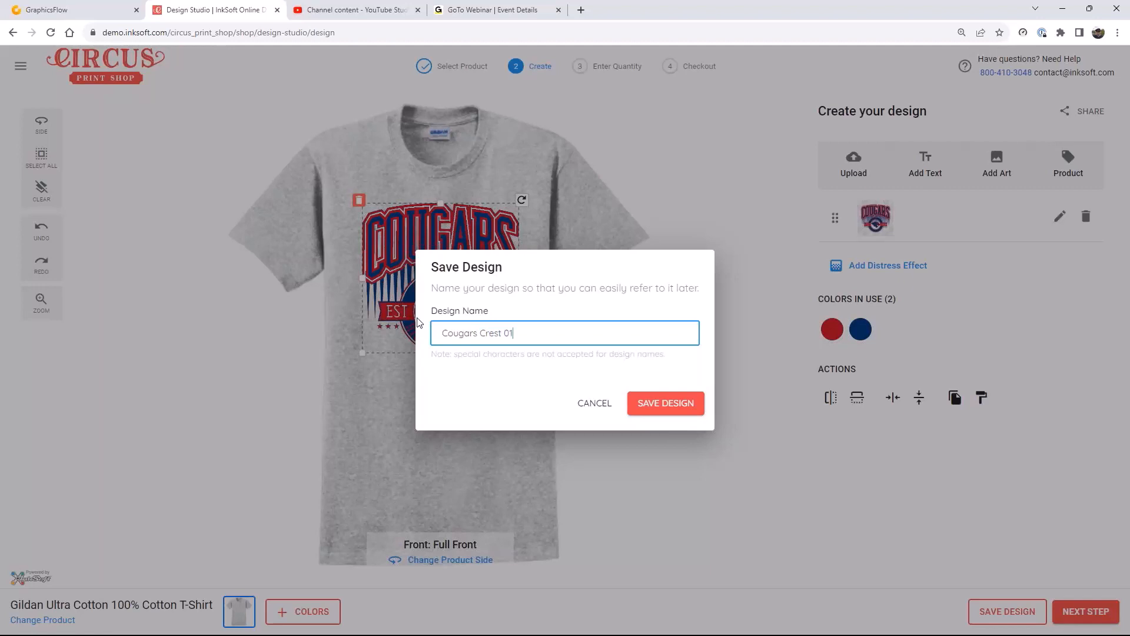
pyautogui.click(659, 412)
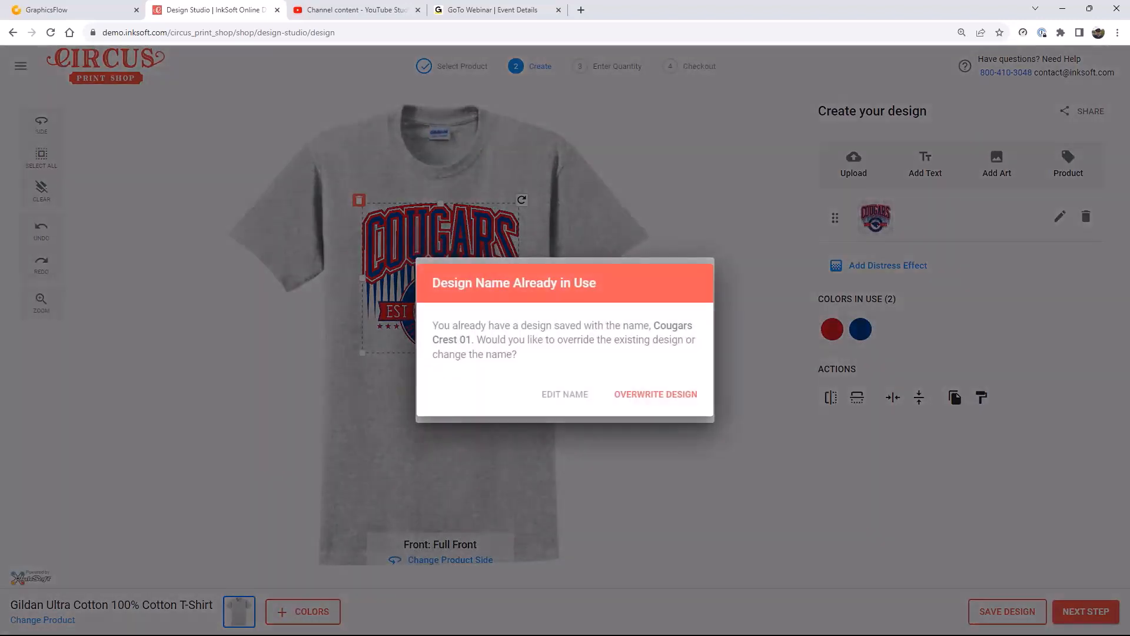
pyautogui.click(648, 405)
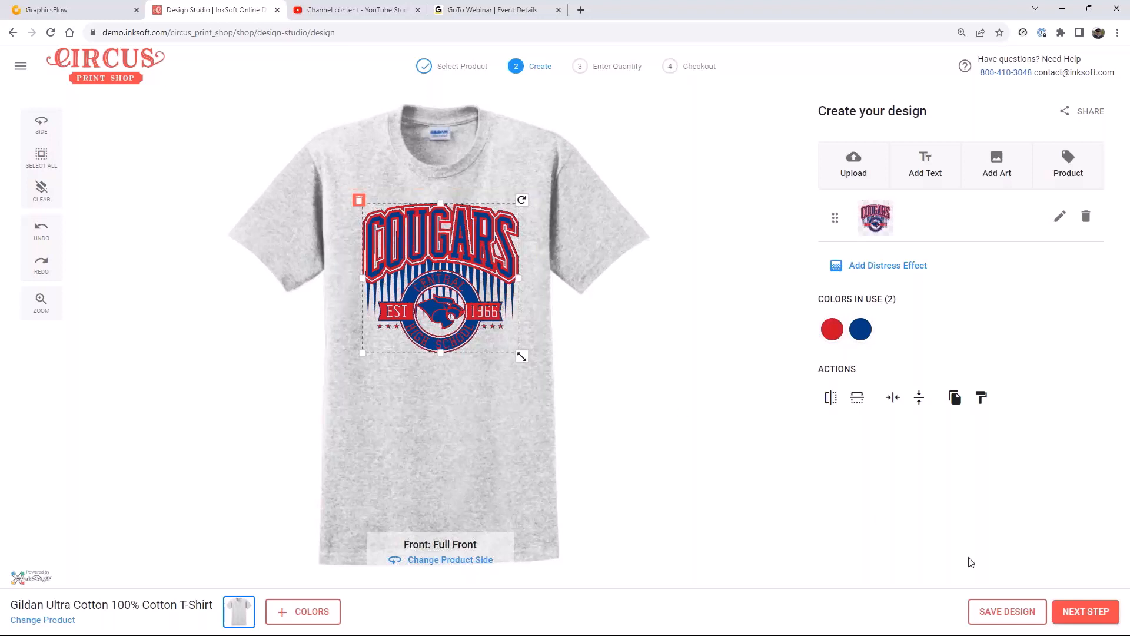
# Step: Proceed to the quantities and get a price for 12 S, 24 M, 24 L and 12 XL shirts
pyautogui.click(1077, 611)
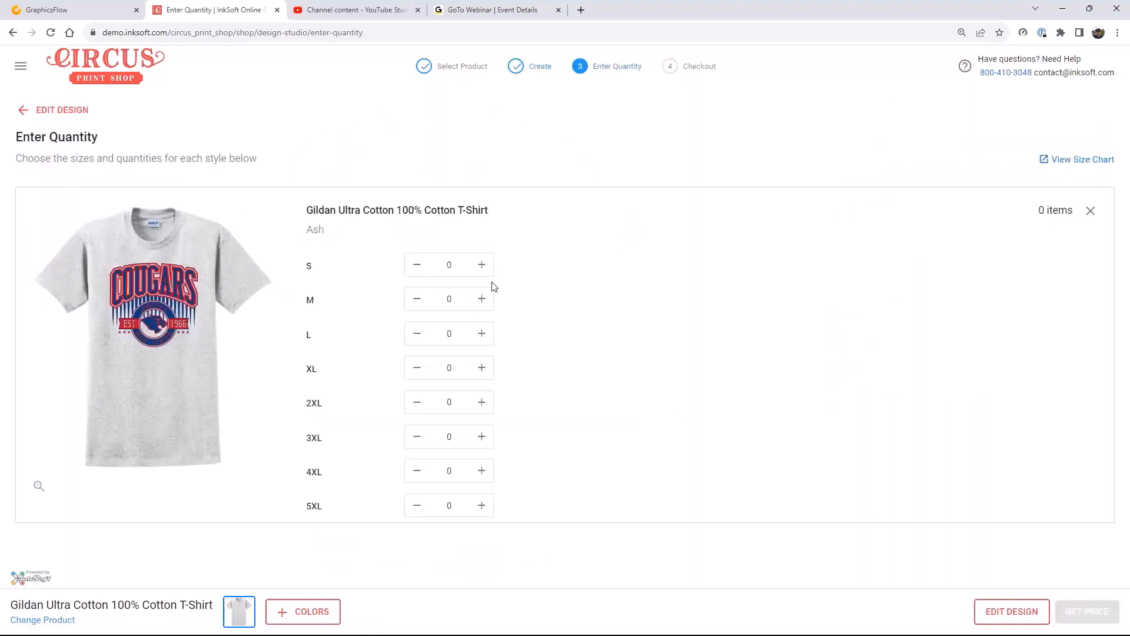
pyautogui.doubleClick(450, 265)
pyautogui.write('12')
pyautogui.doubleClick(462, 296)
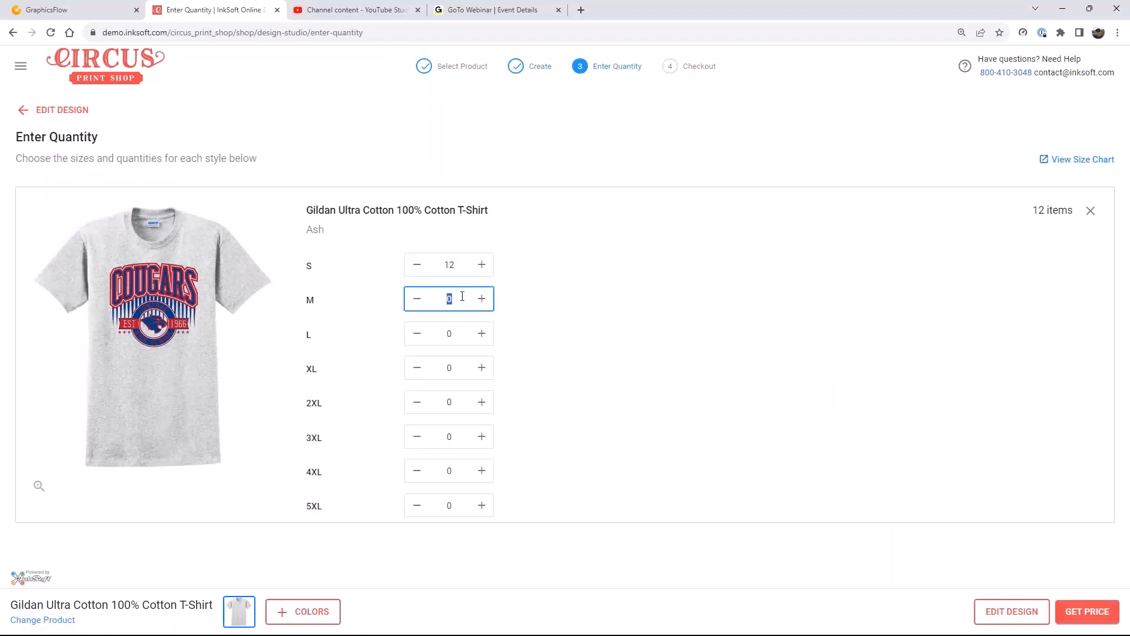
pyautogui.write('24')
pyautogui.doubleClick(468, 333)
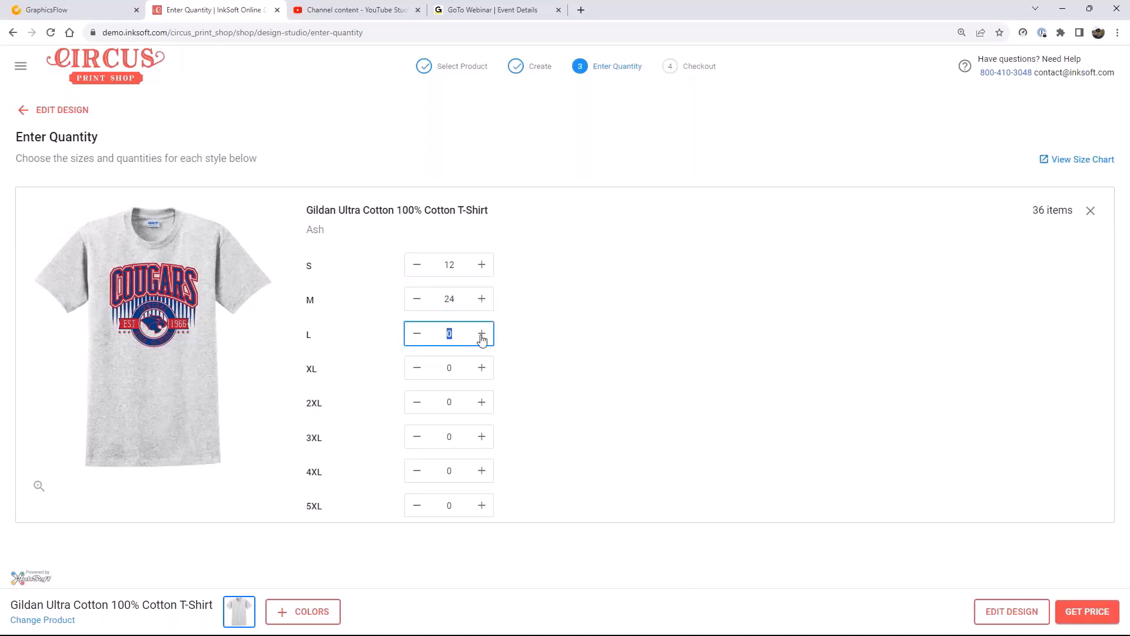
pyautogui.write('24')
pyautogui.doubleClick(466, 362)
pyautogui.write('12')
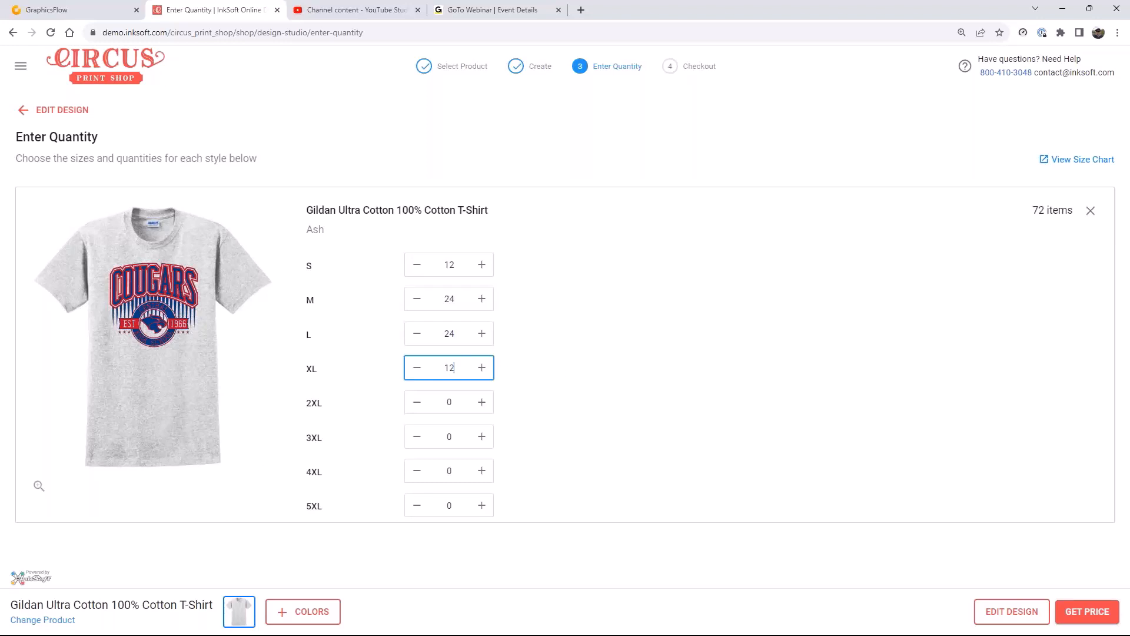
pyautogui.click(562, 371)
pyautogui.click(1090, 612)
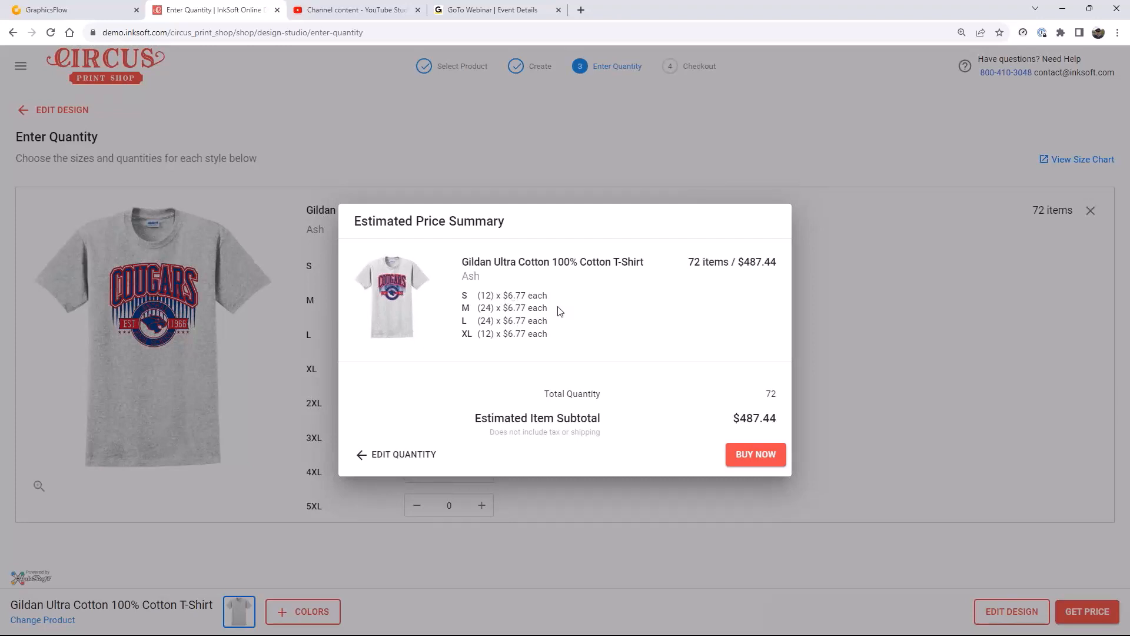
# Step: Change the order to 1 S and 0 for M, L and XL, and get the new price estimate
pyautogui.click(378, 457)
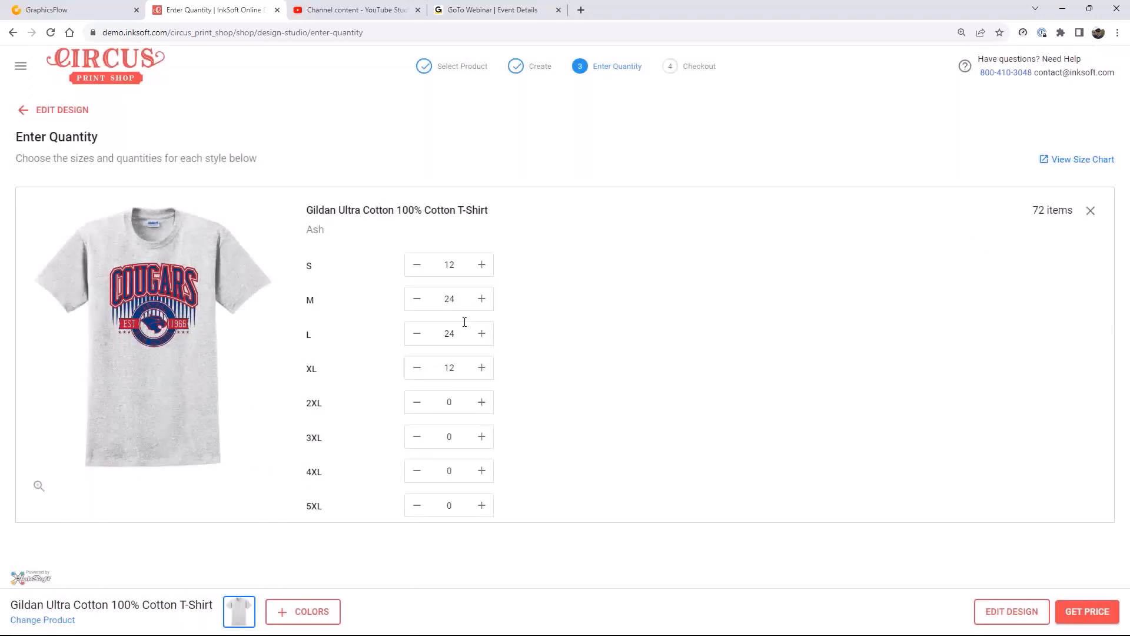
pyautogui.moveTo(468, 270); pyautogui.dragTo(412, 265)
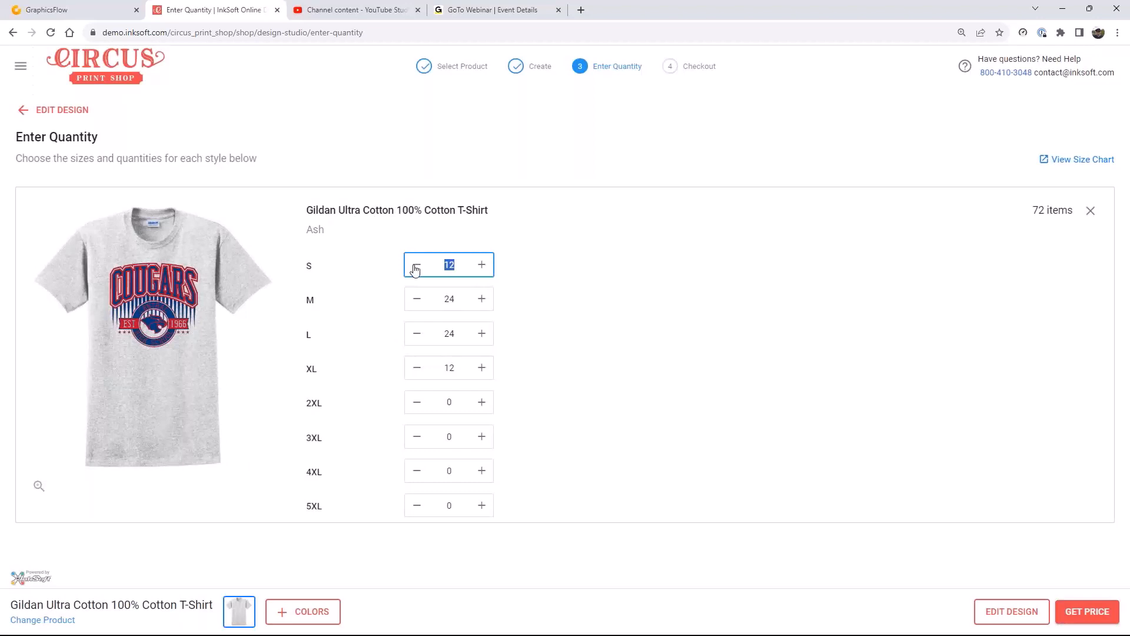
pyautogui.write('1')
pyautogui.click(422, 302)
pyautogui.moveTo(475, 302); pyautogui.dragTo(391, 305)
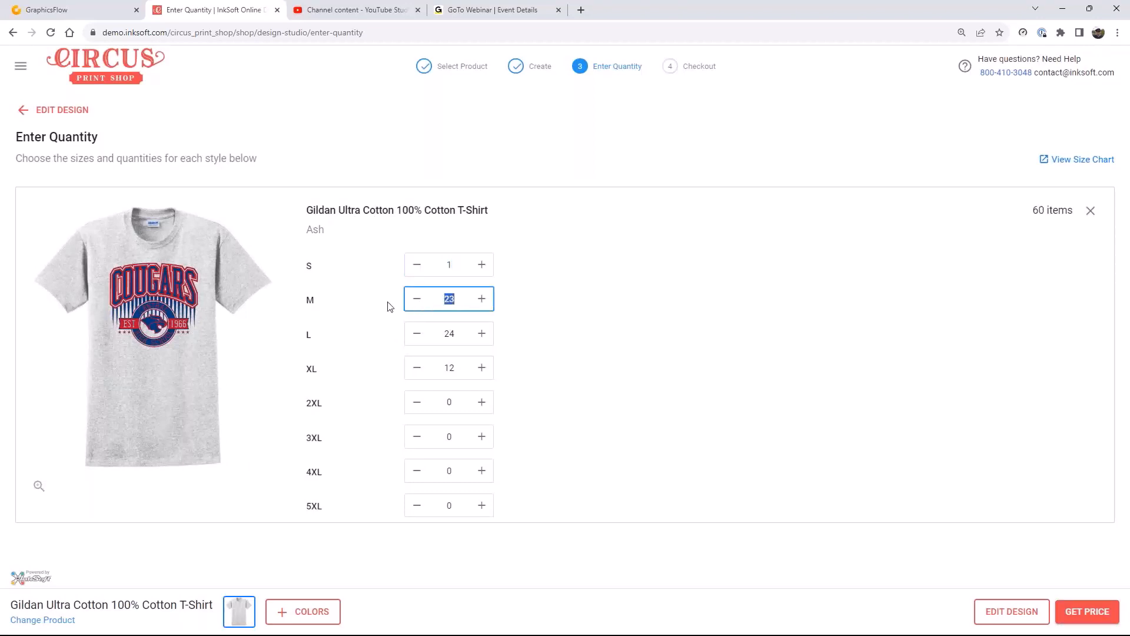
pyautogui.write('0')
pyautogui.doubleClick(449, 334)
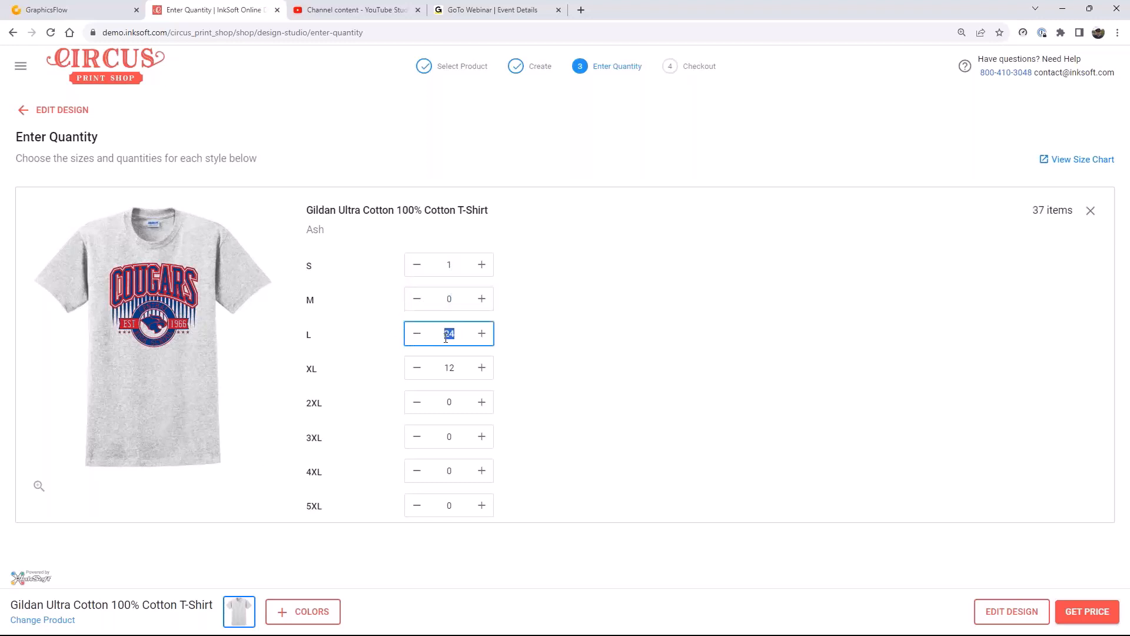
pyautogui.write('0')
pyautogui.press('Tab')
pyautogui.write('0')
pyautogui.click(580, 414)
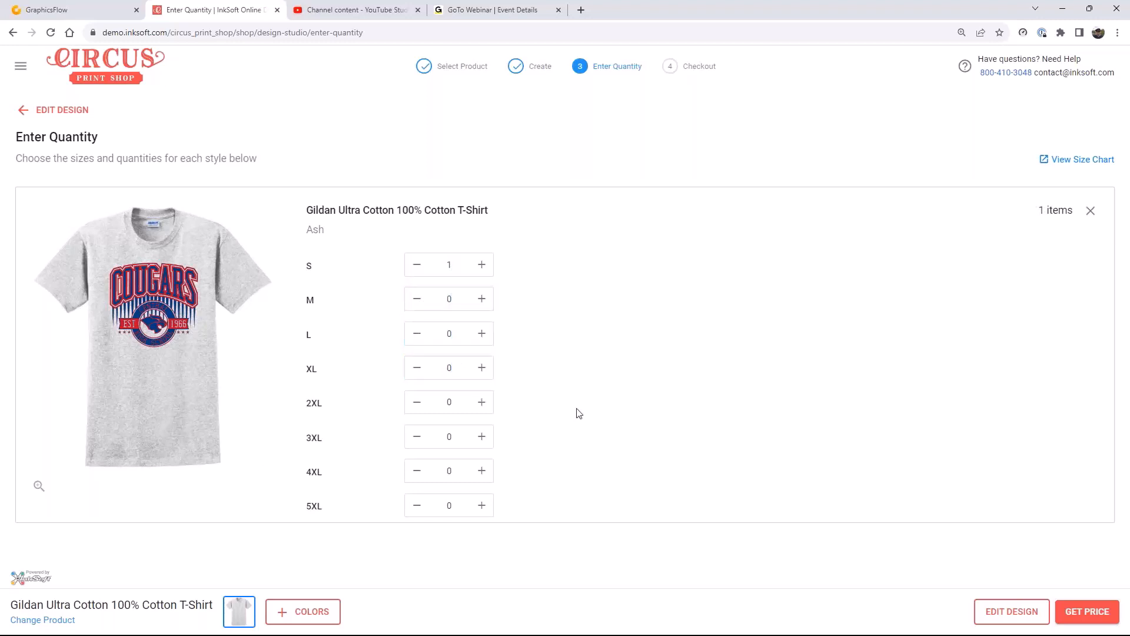
pyautogui.click(1088, 611)
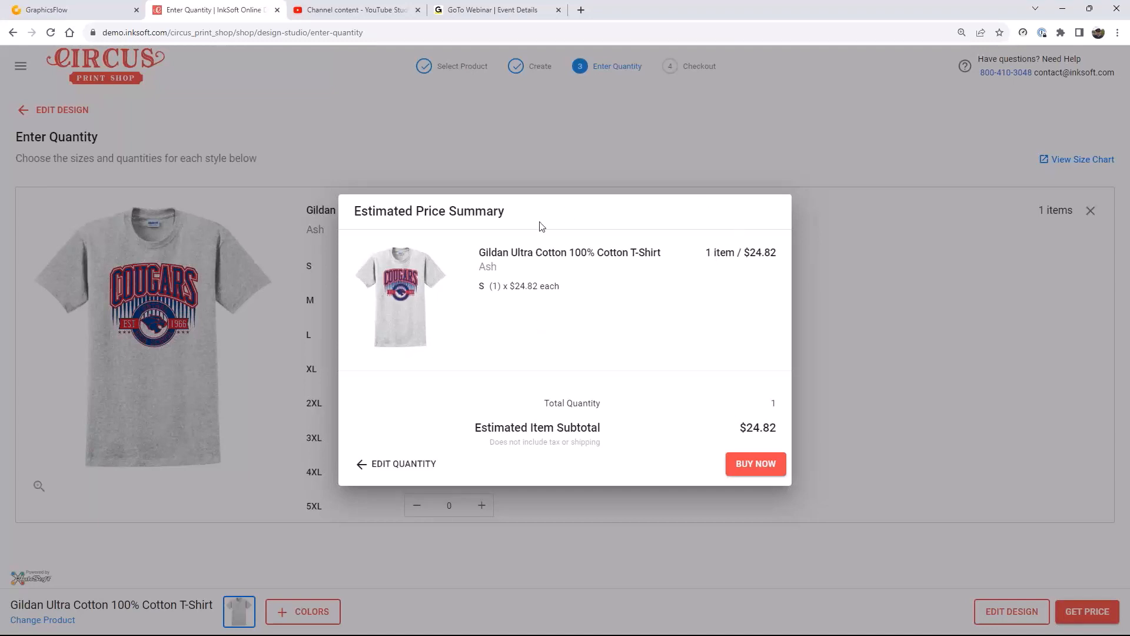
# Step: Add the single shirt to the cart with the design name Cougars Crest 02 and proceed to checkout
pyautogui.click(759, 465)
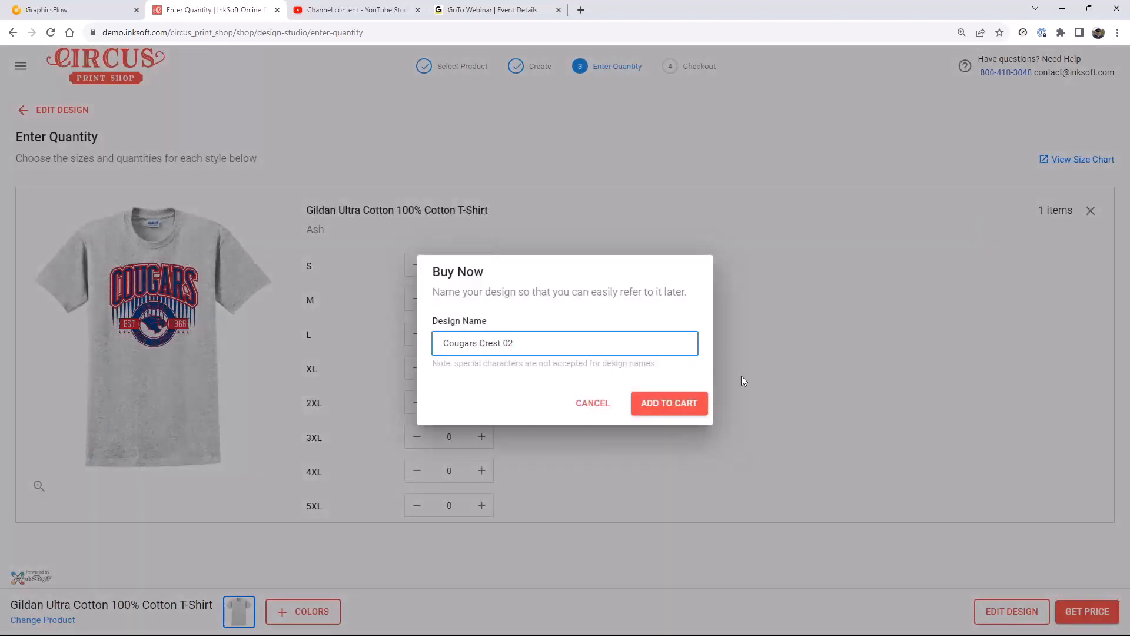
pyautogui.click(669, 410)
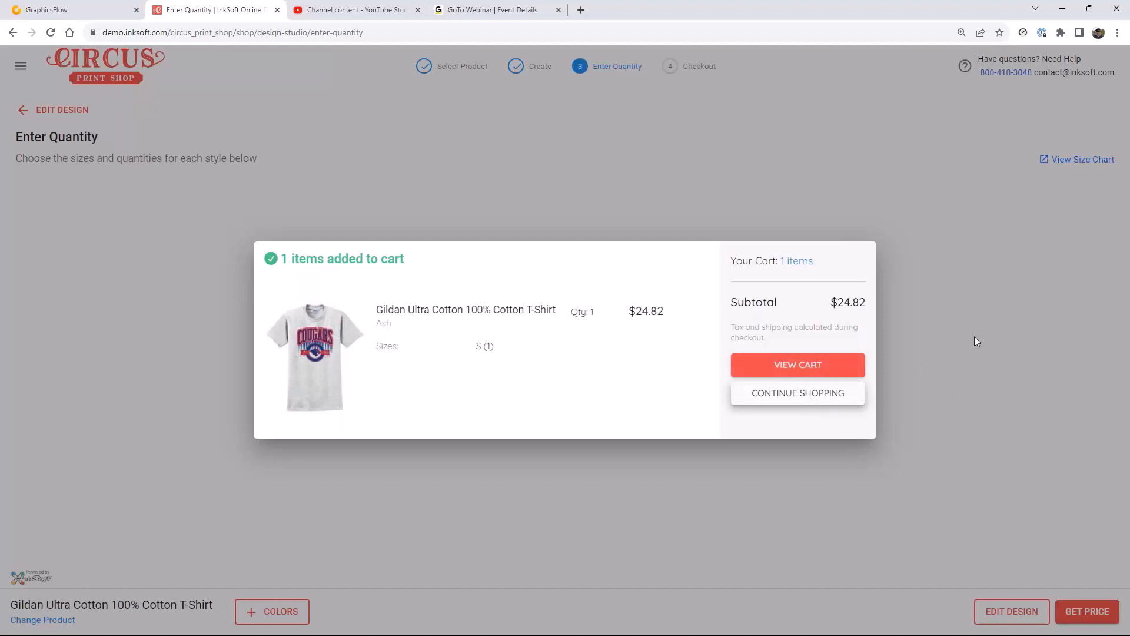
pyautogui.click(807, 367)
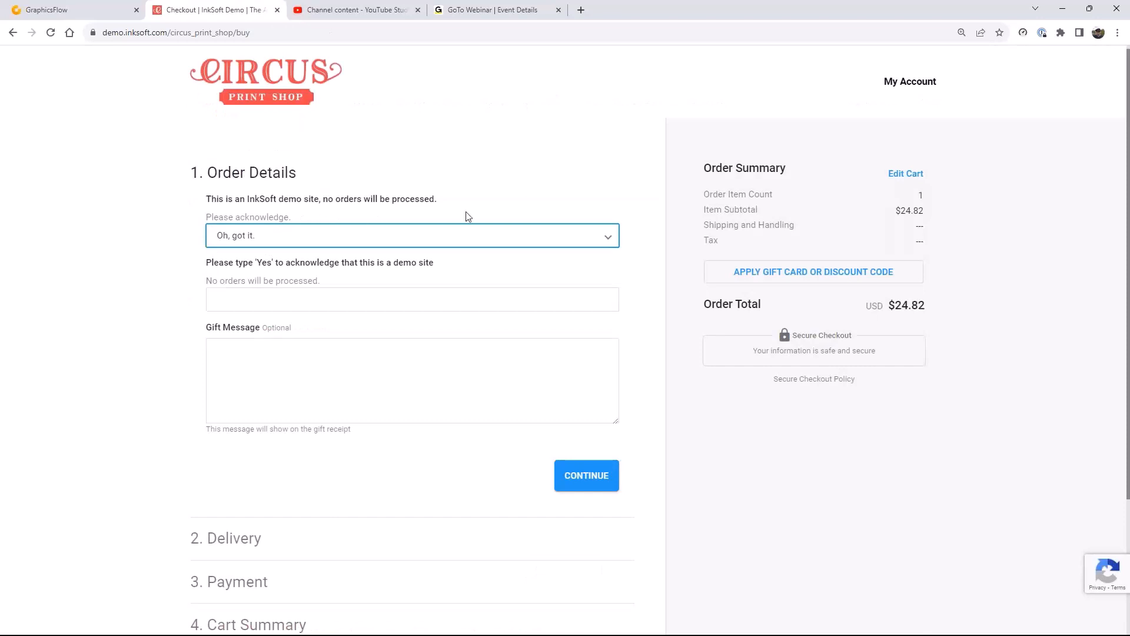
# Step: Complete the order details by entering Yes to acknowledge the demo site, and continue to delivery
pyautogui.scroll(-2, 391, 283)
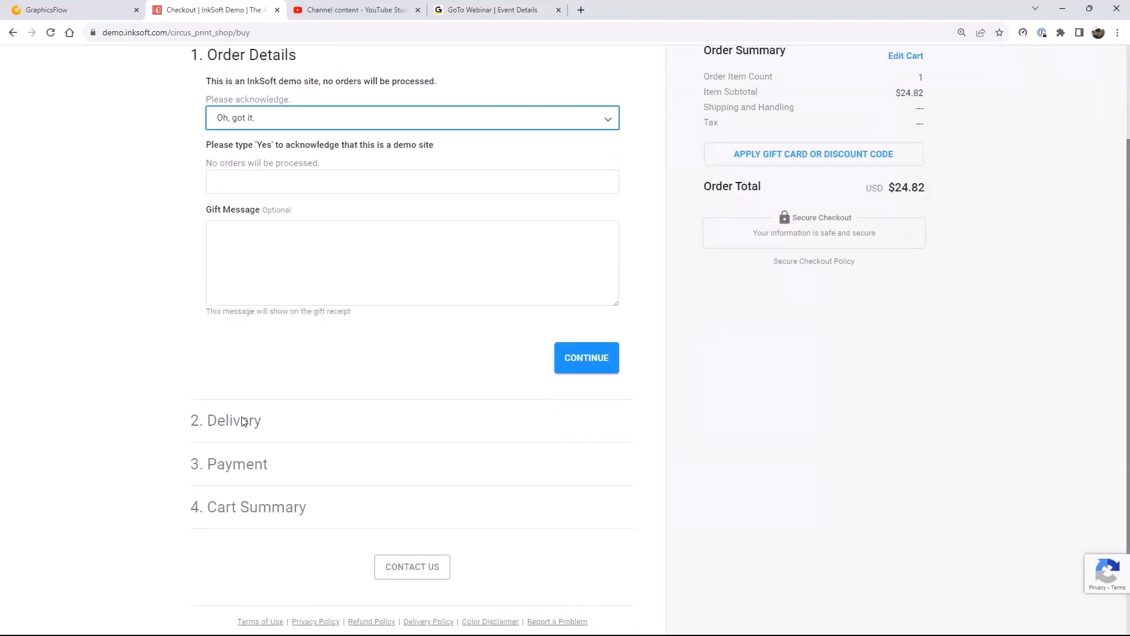
pyautogui.click(346, 300)
pyautogui.write('Yes')
pyautogui.click(151, 181)
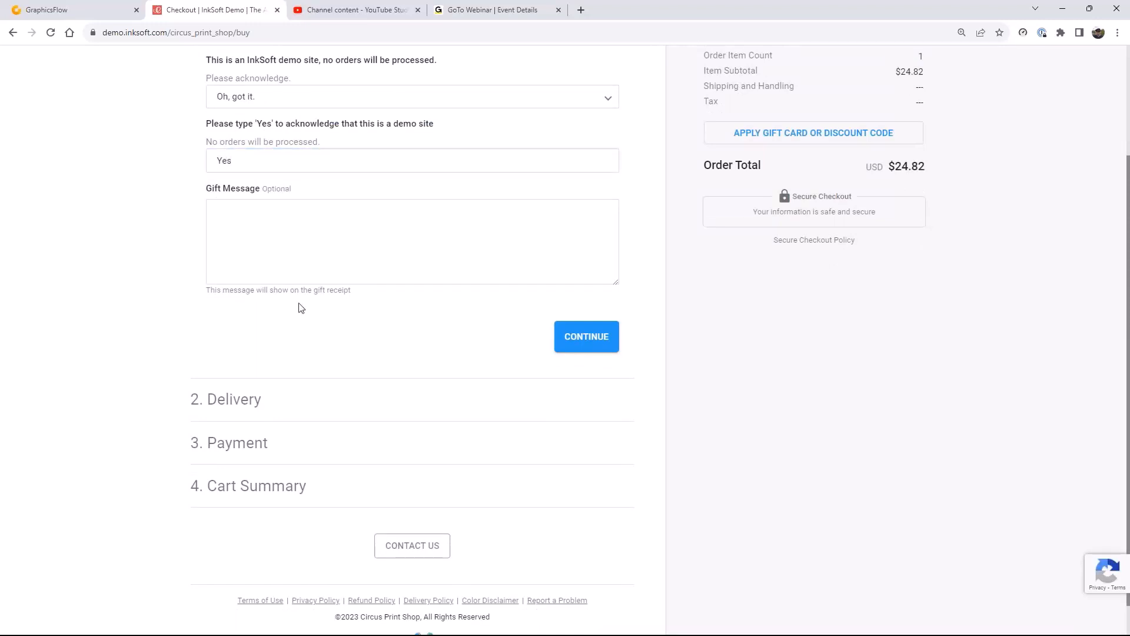
pyautogui.scroll(-1, 159, 404)
pyautogui.click(584, 299)
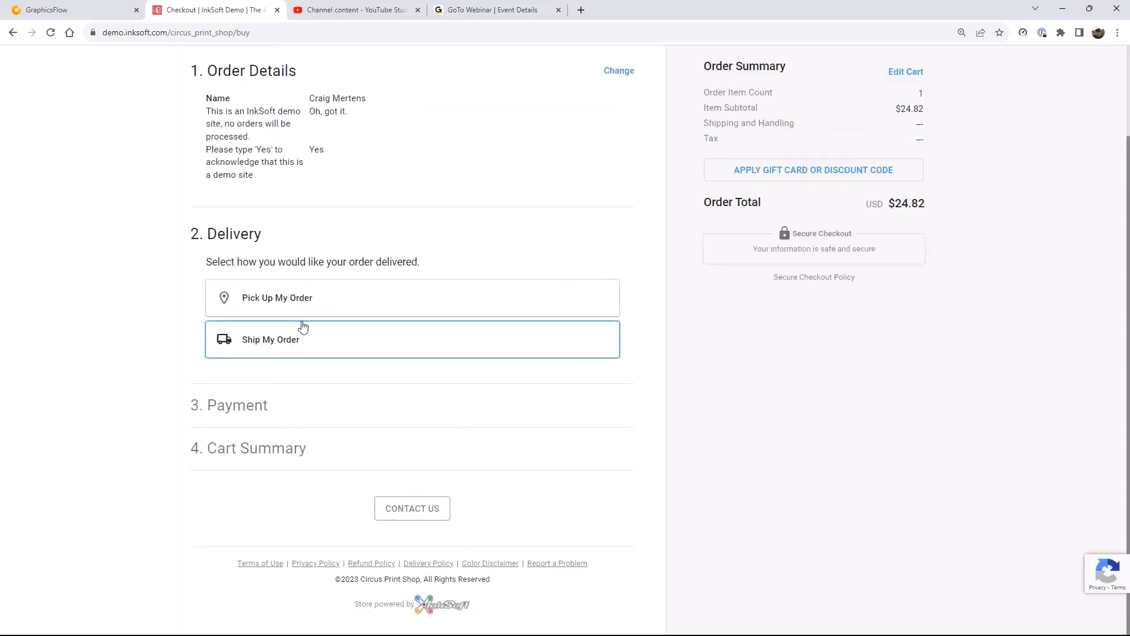
# Step: Review the Pick Up My Order option and switch the delivery to Ship My Order with UPS - Ground
pyautogui.click(300, 298)
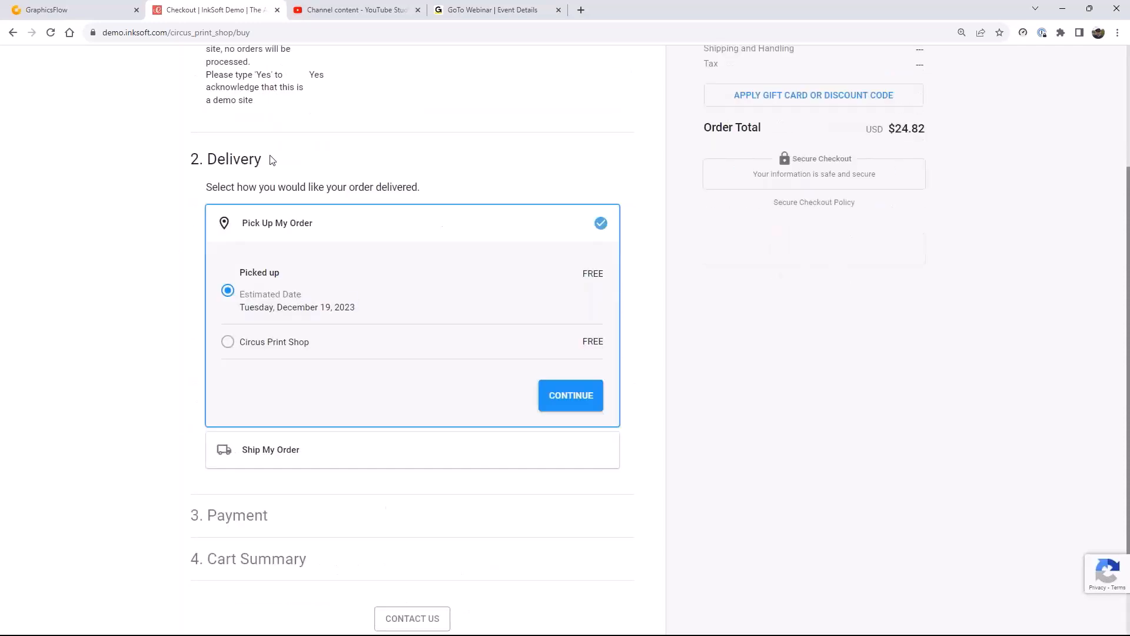
pyautogui.click(549, 391)
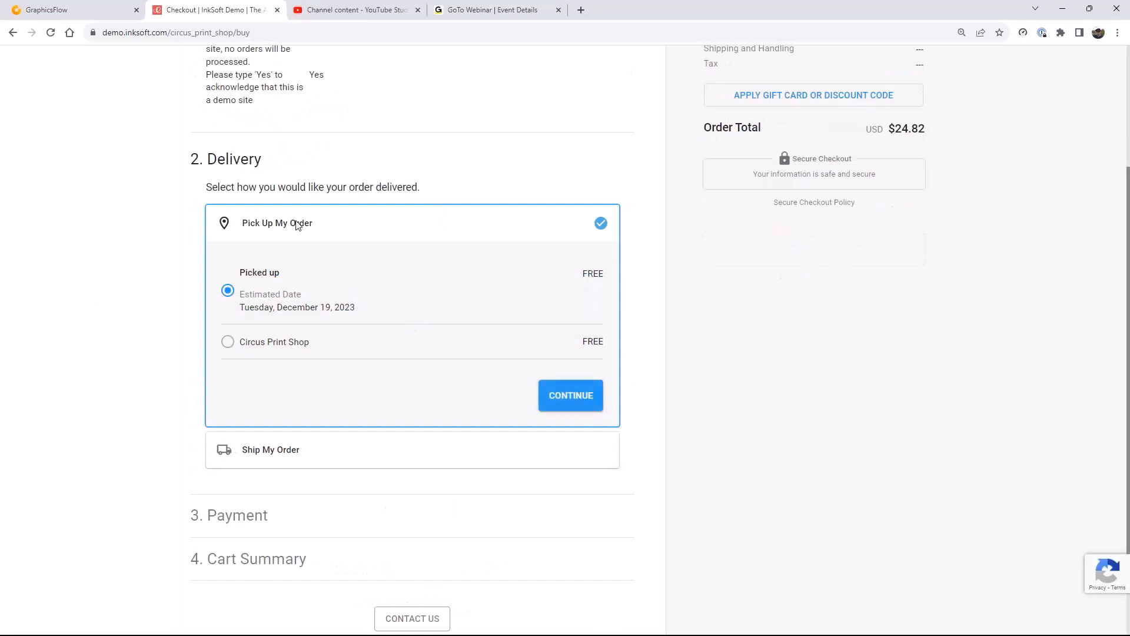
pyautogui.click(590, 405)
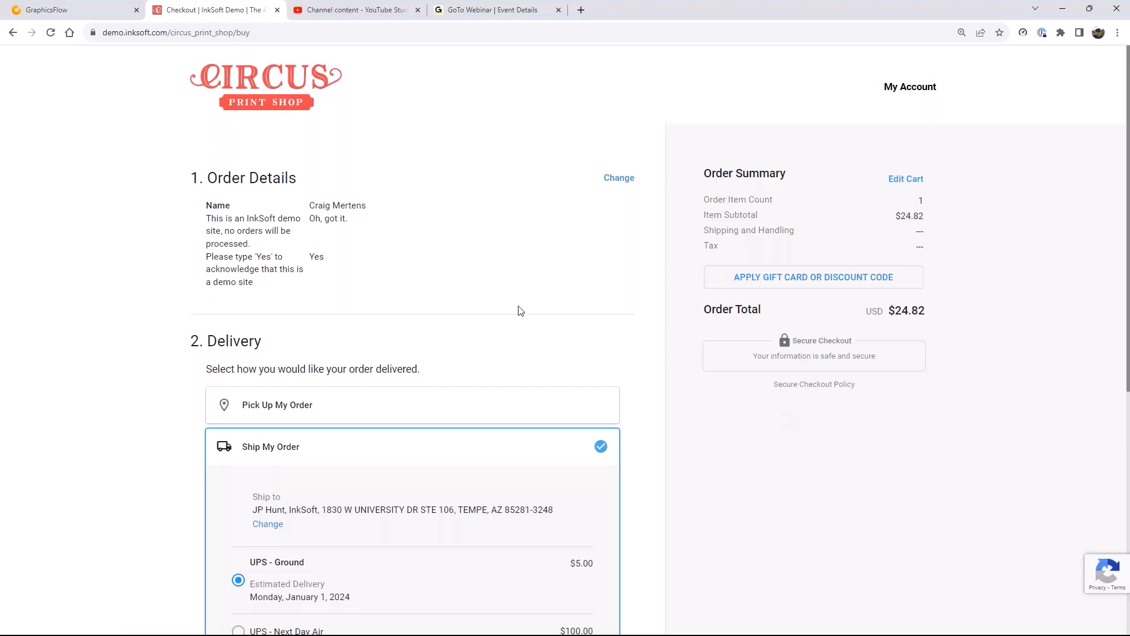
# Step: Open the Circus Print Shop site in a new browser tab and display the abandoned carts in the Stores admin
pyautogui.click(581, 10)
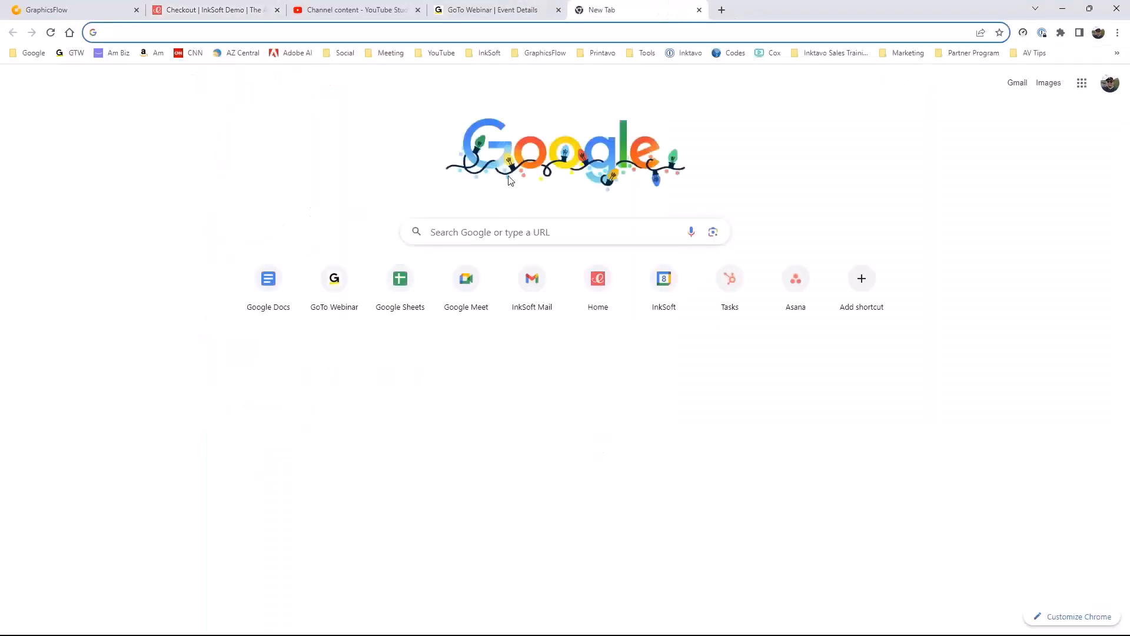
pyautogui.click(70, 33)
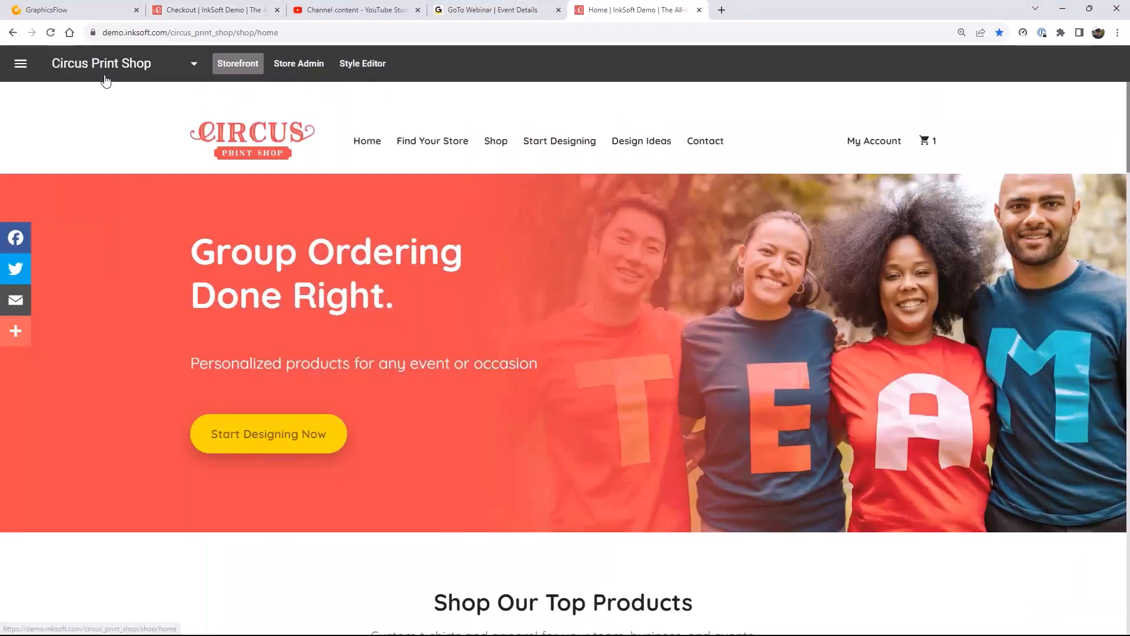
pyautogui.click(22, 63)
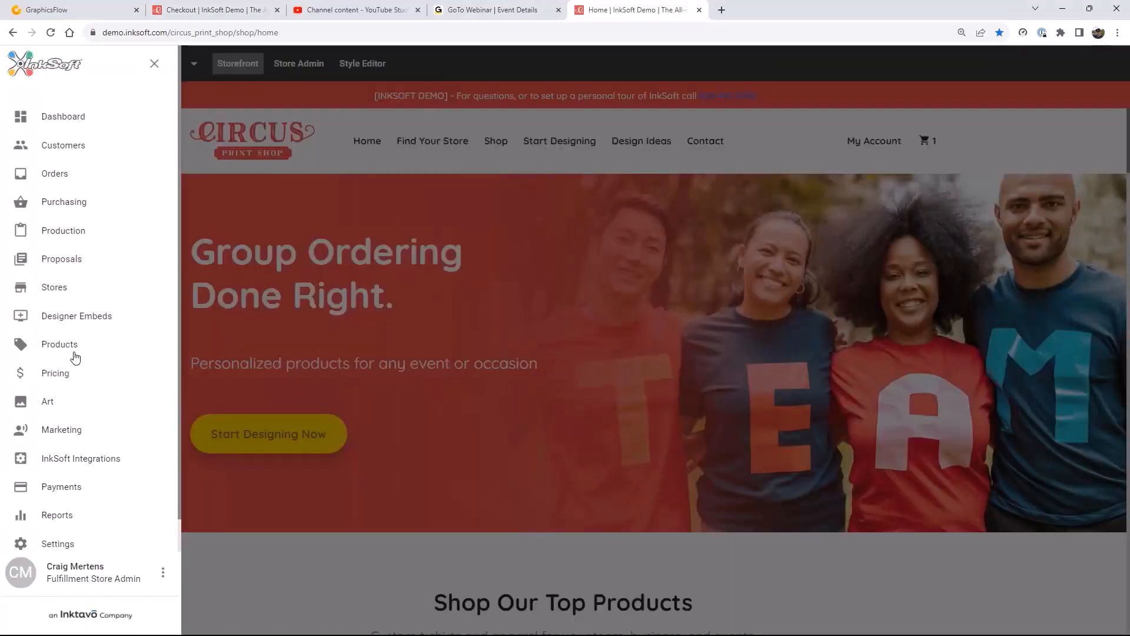
pyautogui.click(51, 289)
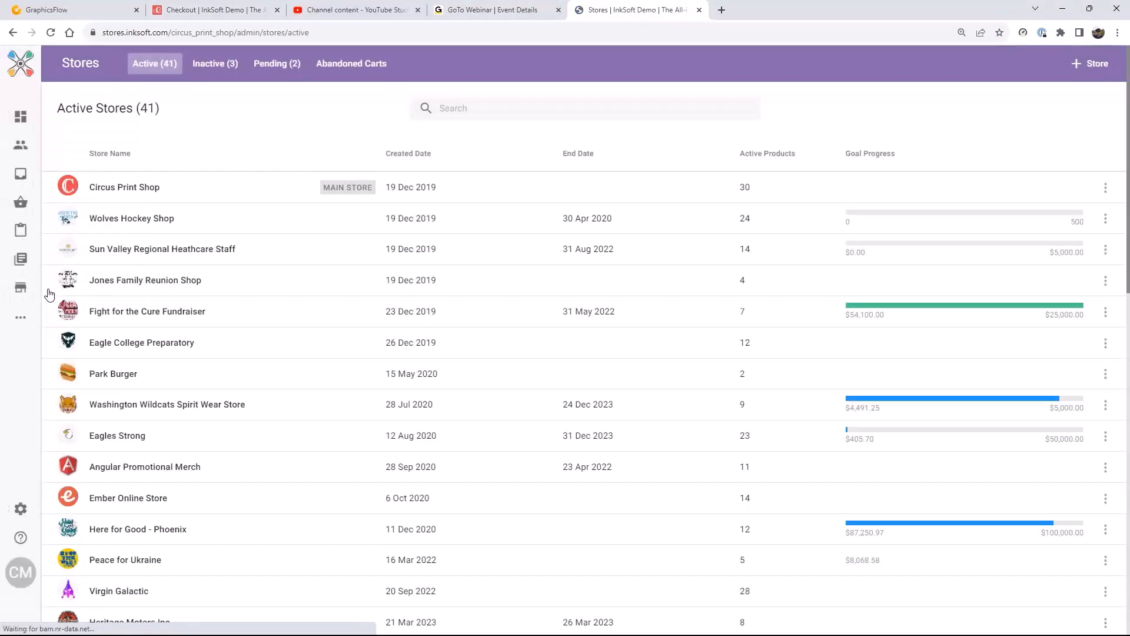
pyautogui.click(353, 63)
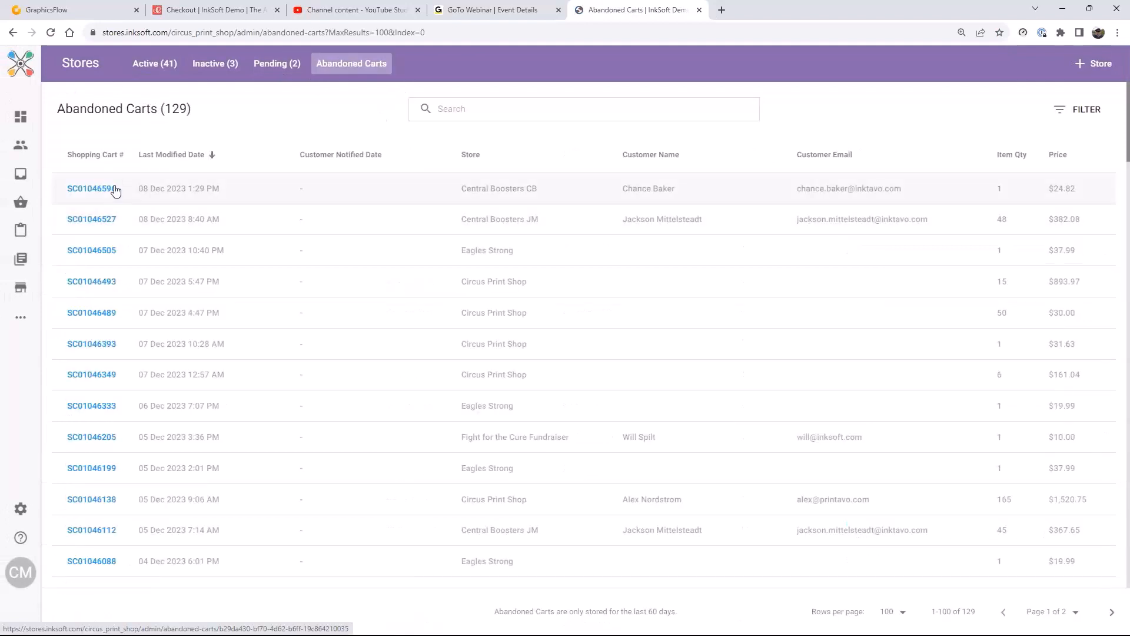
# Step: Open the most recent abandoned cart and review its customer cart link and shopping cart copy options
pyautogui.click(112, 188)
pyautogui.moveTo(582, 393)
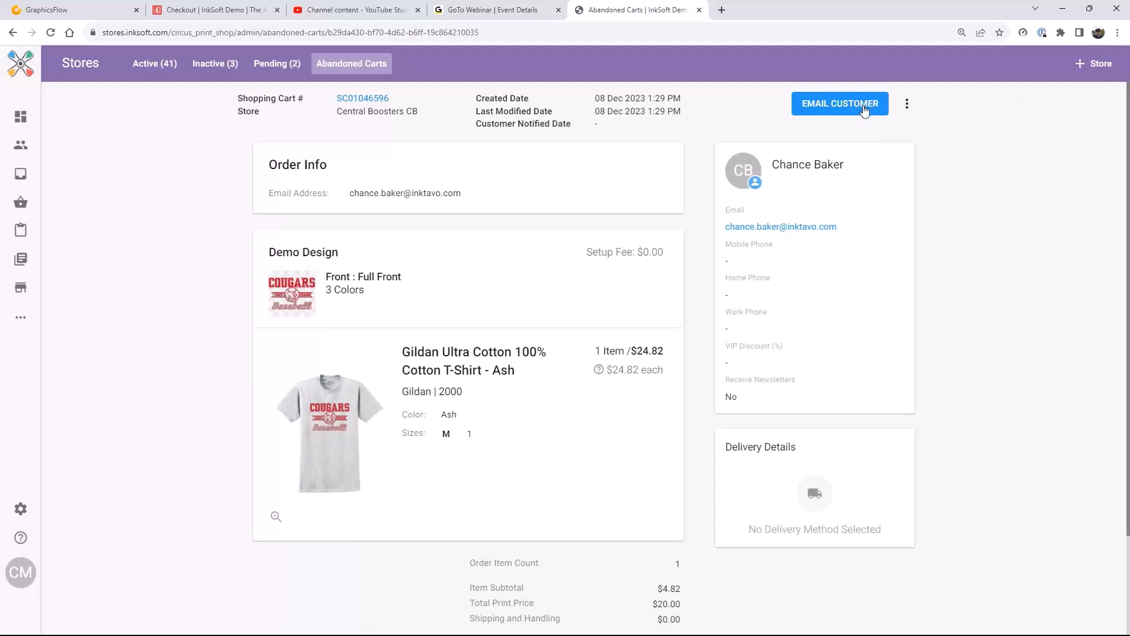
pyautogui.click(907, 104)
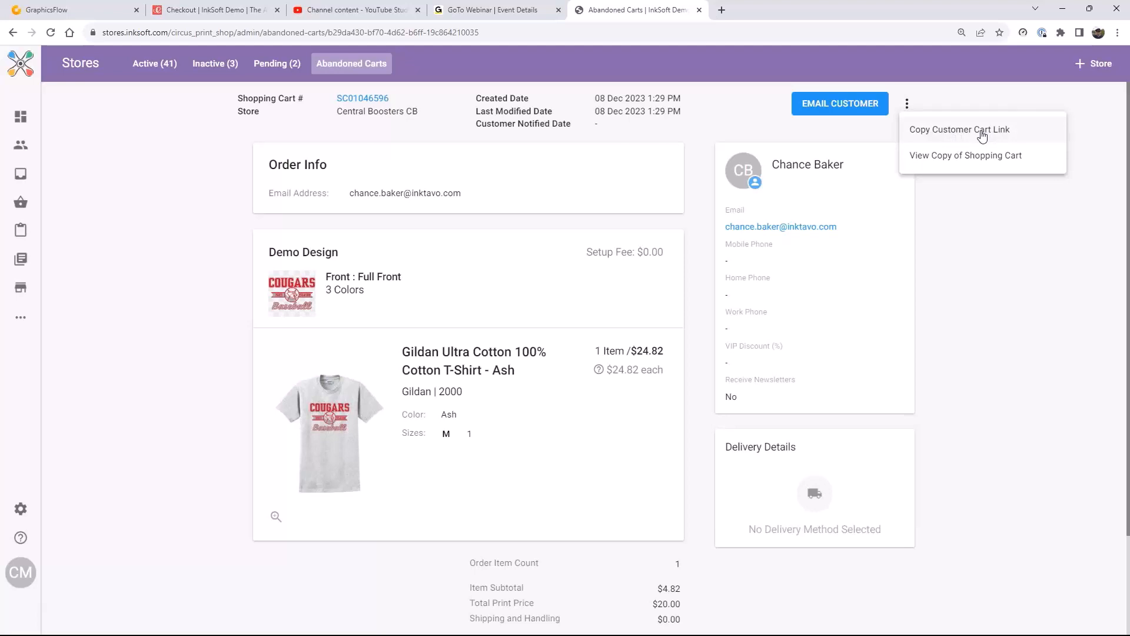
pyautogui.click(858, 110)
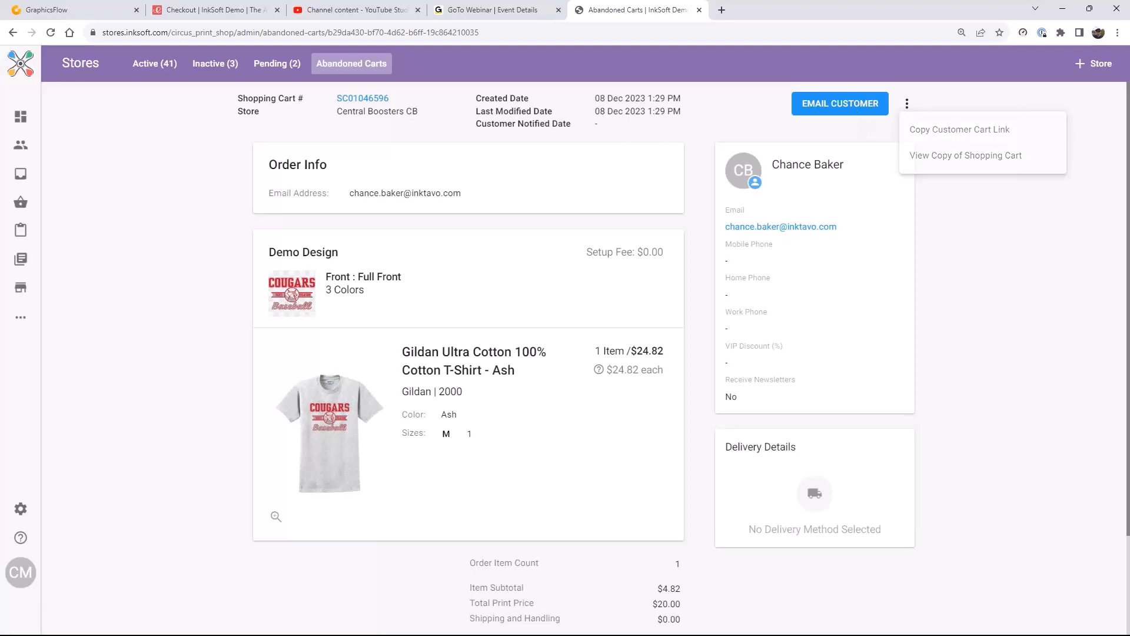
pyautogui.click(907, 105)
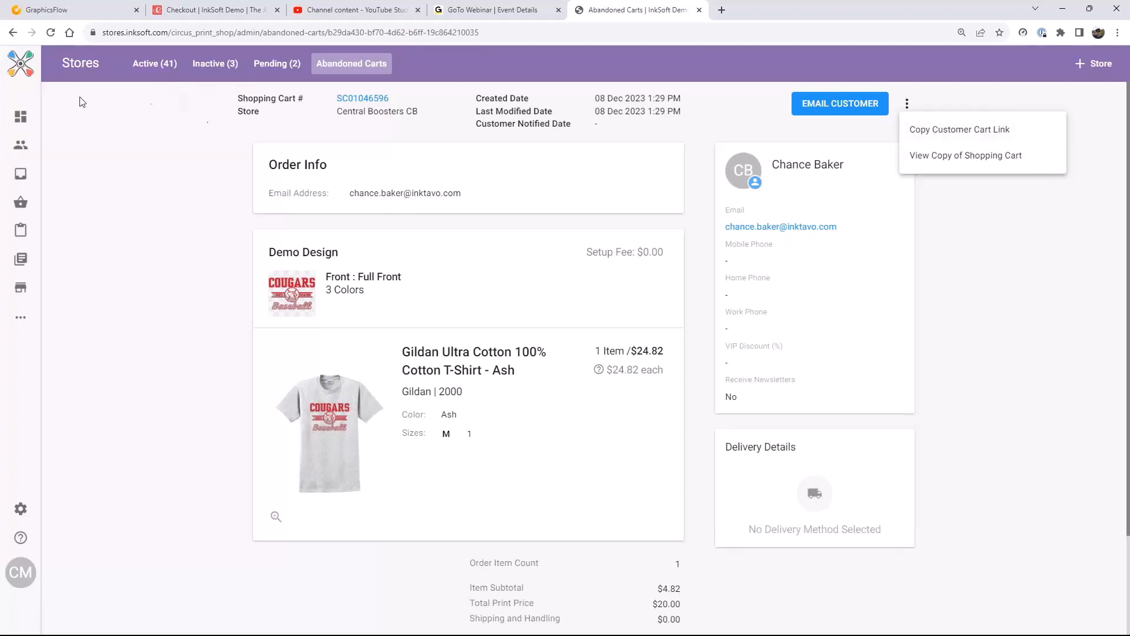
# Step: Visit the Admin Portal dashboard and display the list of active stores
pyautogui.click(25, 63)
pyautogui.moveTo(160, 111)
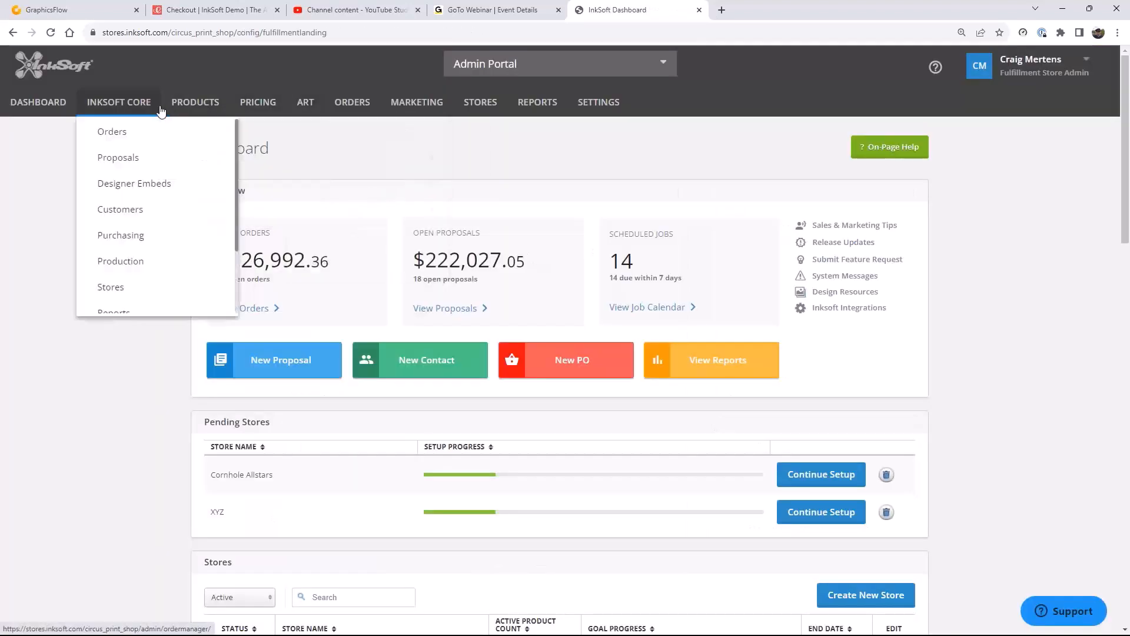
pyautogui.hotkey('alt', 'Left')
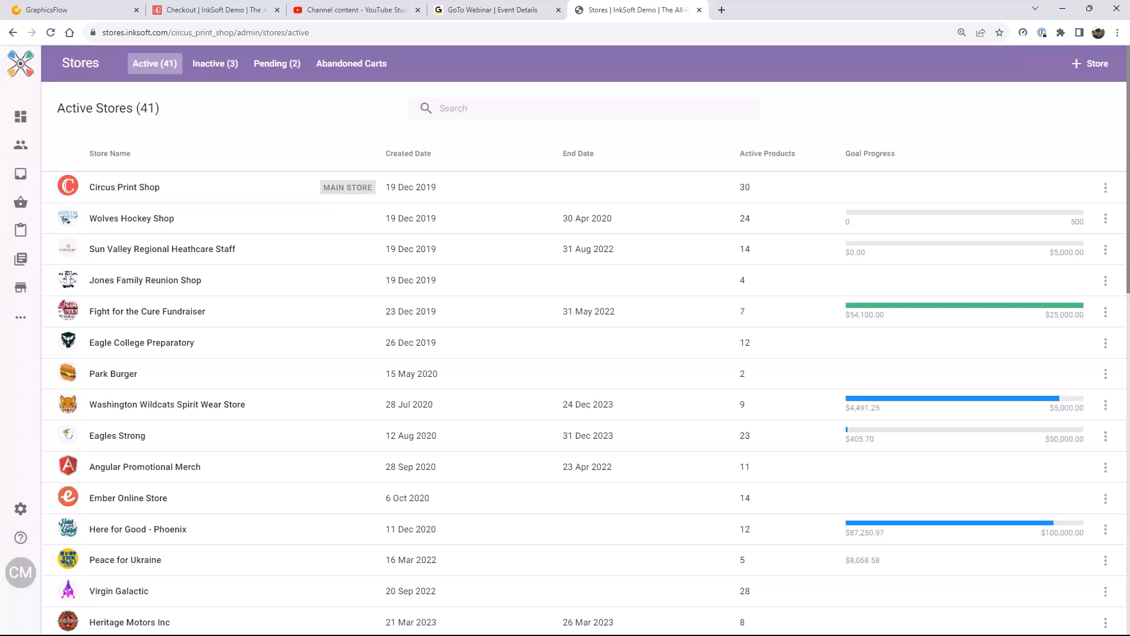
# Step: Review the Clone Store form for the Central Boosters CW store and cancel it
pyautogui.scroll(-9, 272, 530)
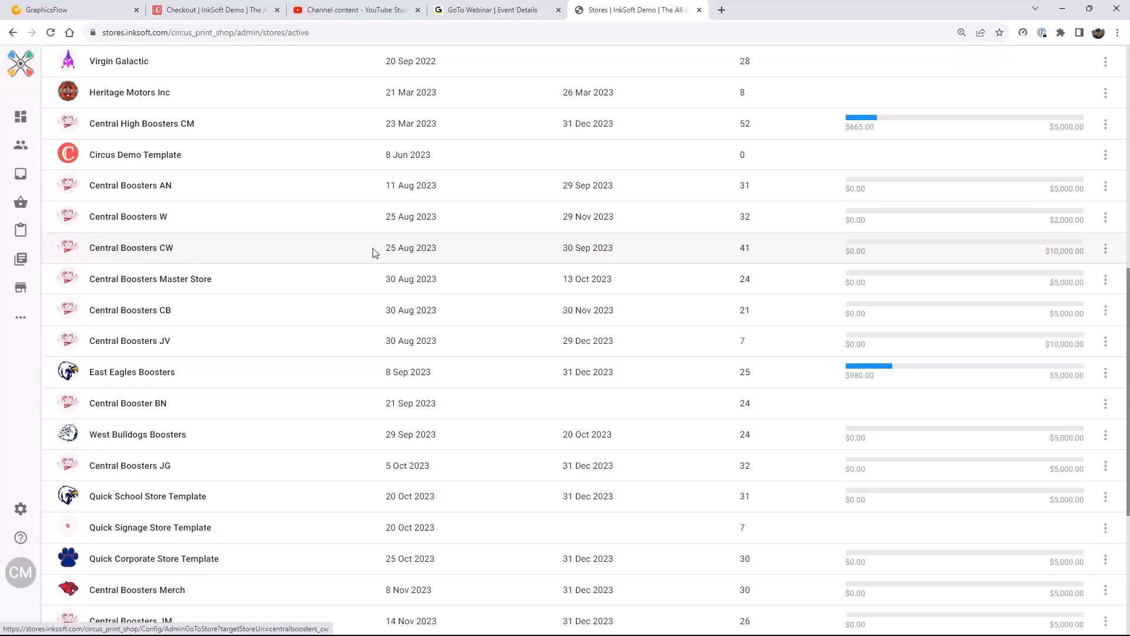
pyautogui.click(1104, 249)
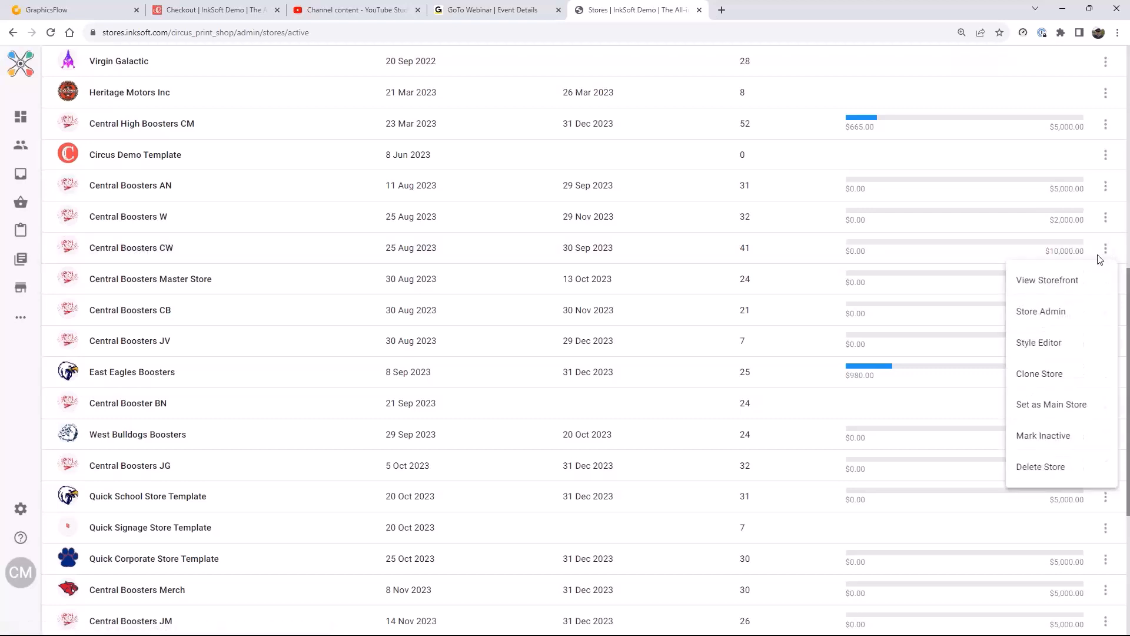
pyautogui.click(1041, 382)
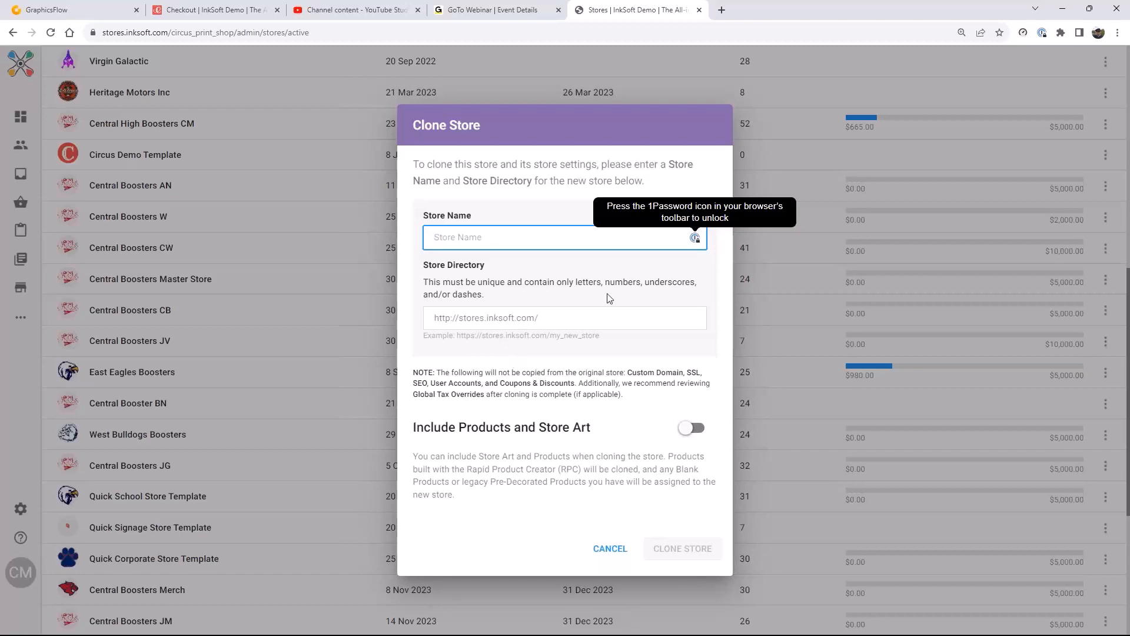
pyautogui.click(611, 550)
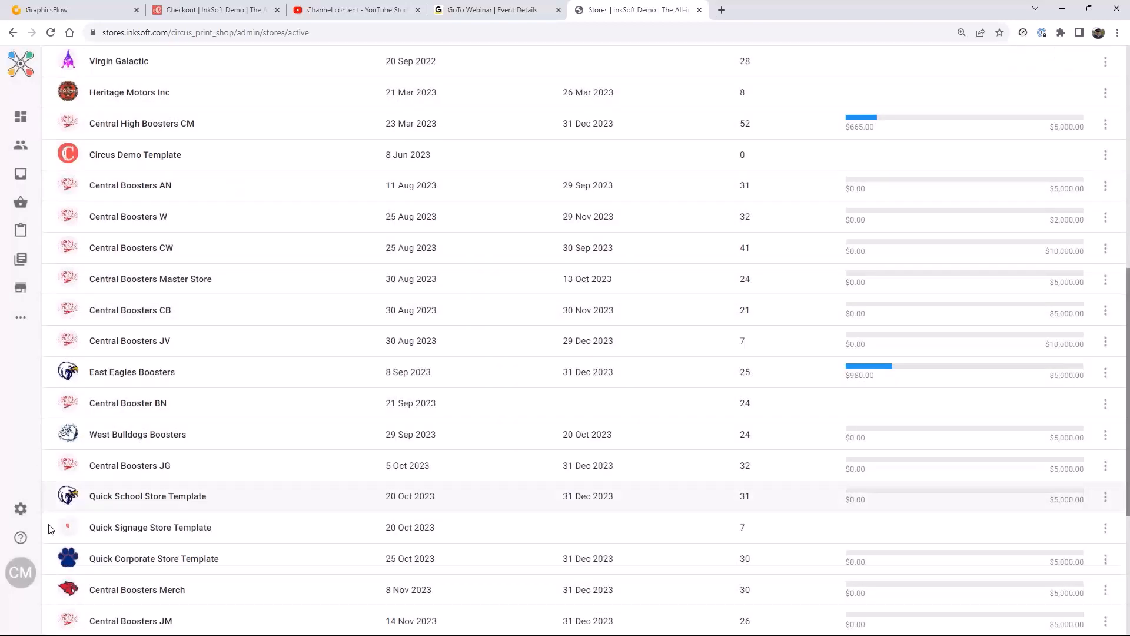
# Step: Open the East Eagles Boosters storefront and look through its home page, including the fundraising section and featured products
pyautogui.click(151, 372)
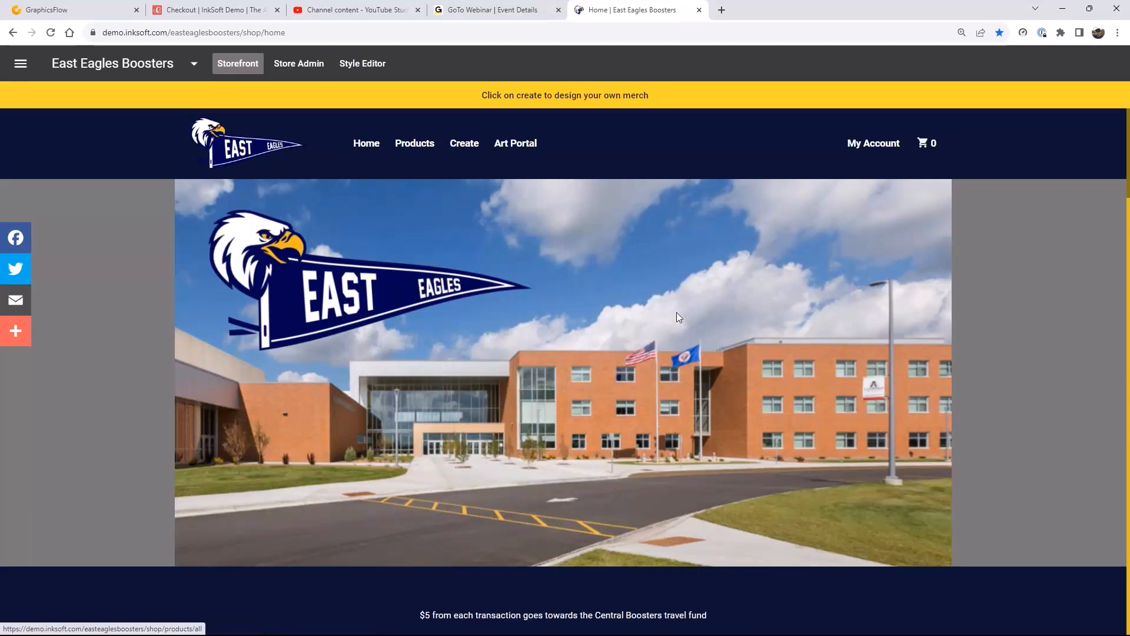
pyautogui.scroll(-4, 680, 316)
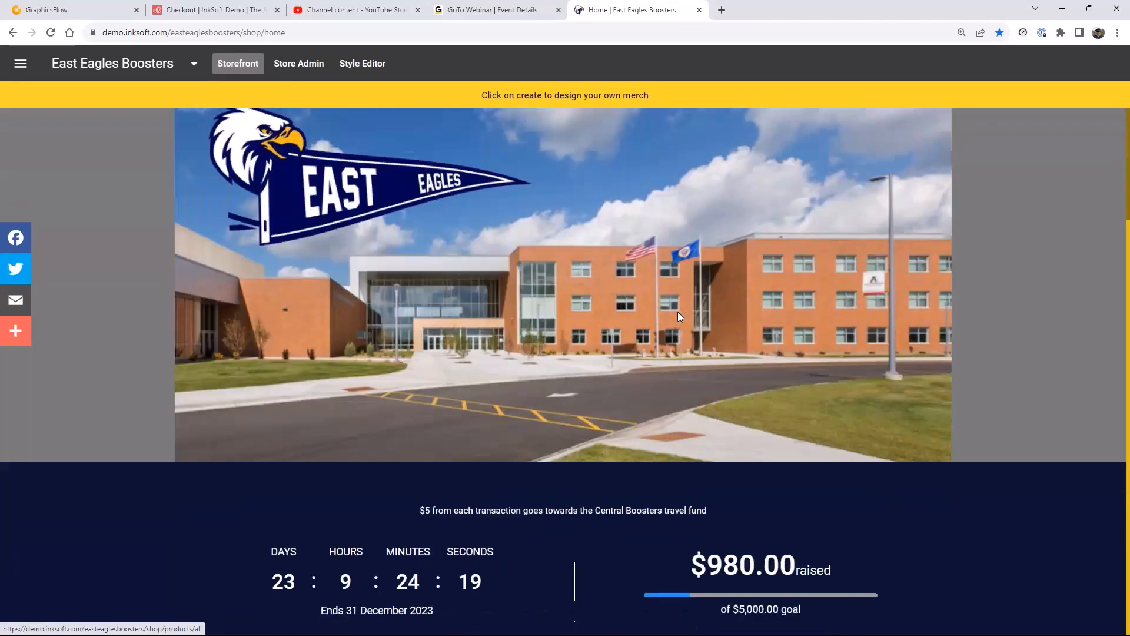
pyautogui.scroll(-7, 975, 413)
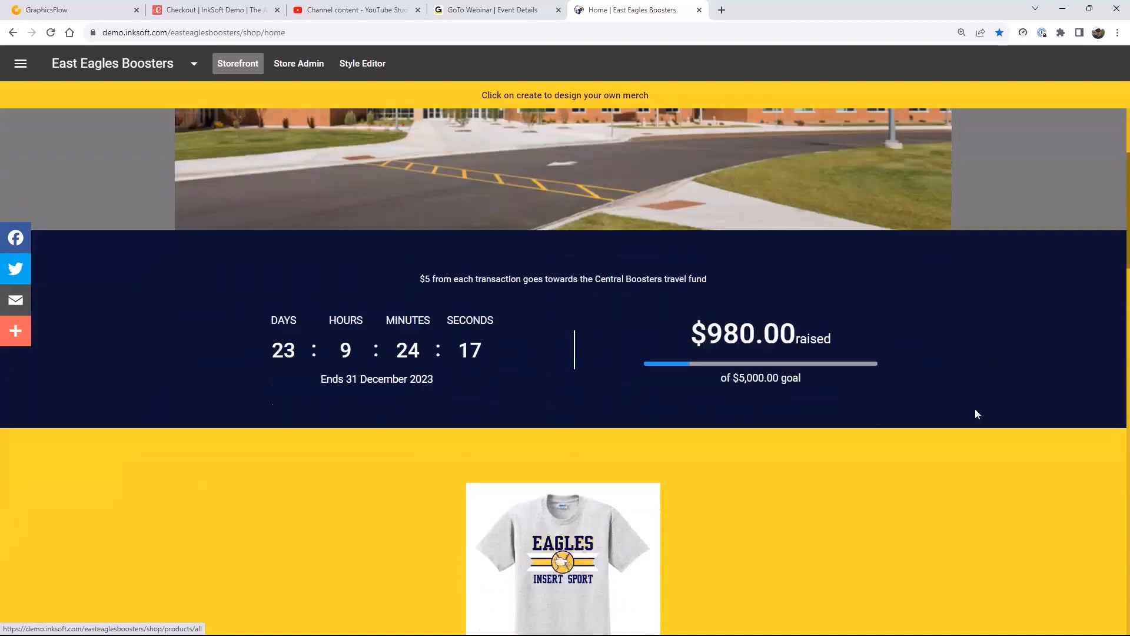
pyautogui.scroll(-6, 670, 278)
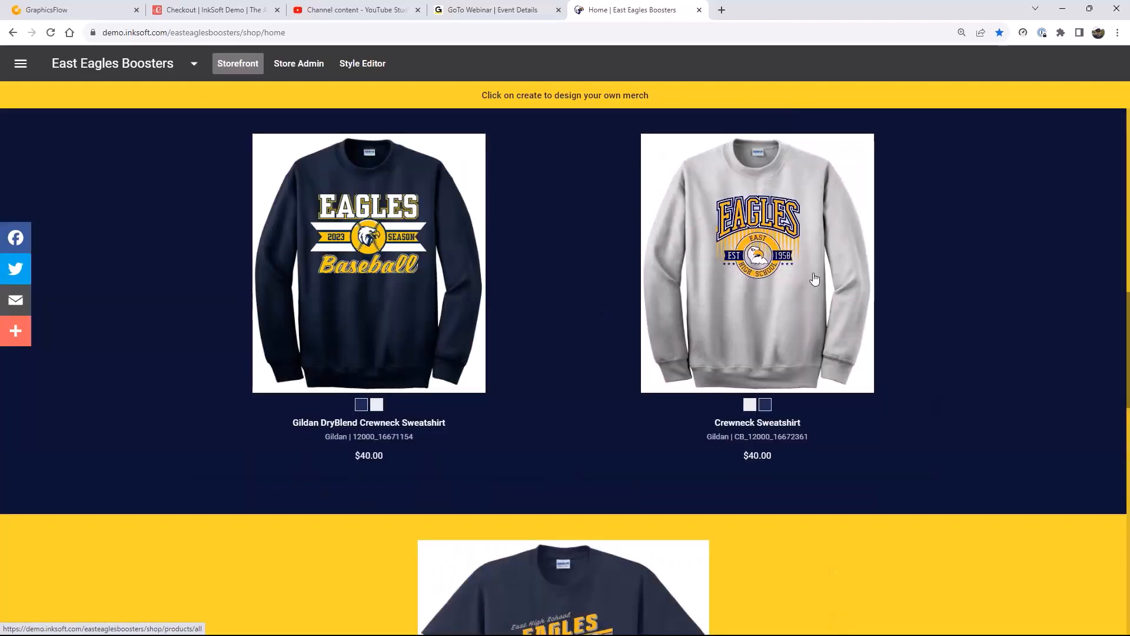
pyautogui.scroll(-15, 812, 277)
pyautogui.scroll(20, 566, 371)
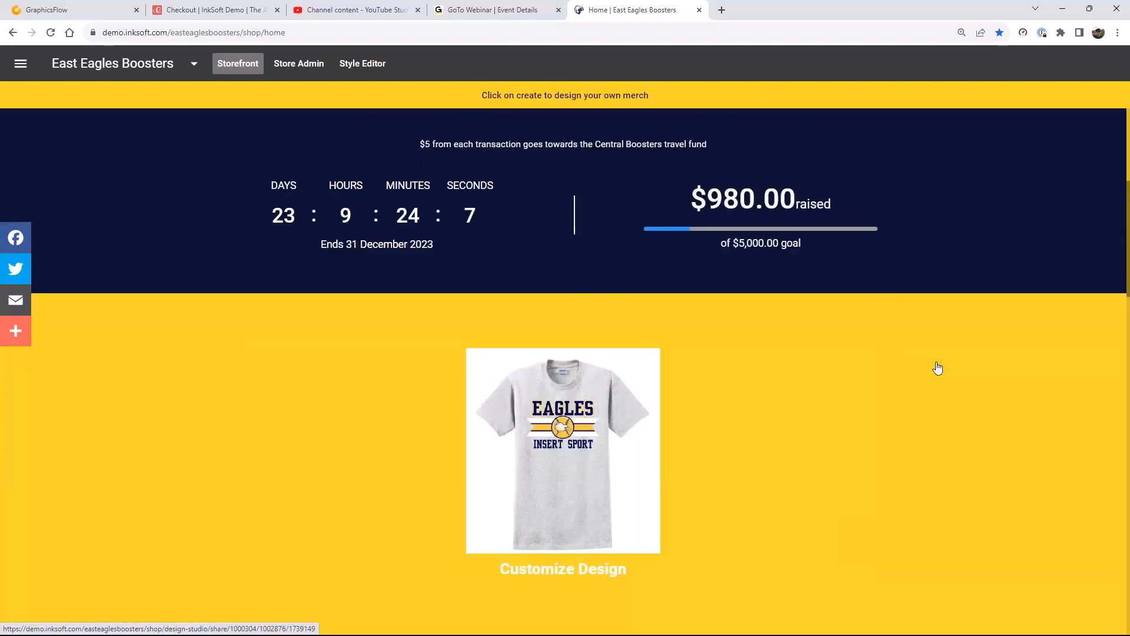
pyautogui.scroll(1, 750, 356)
pyautogui.scroll(-3, 582, 471)
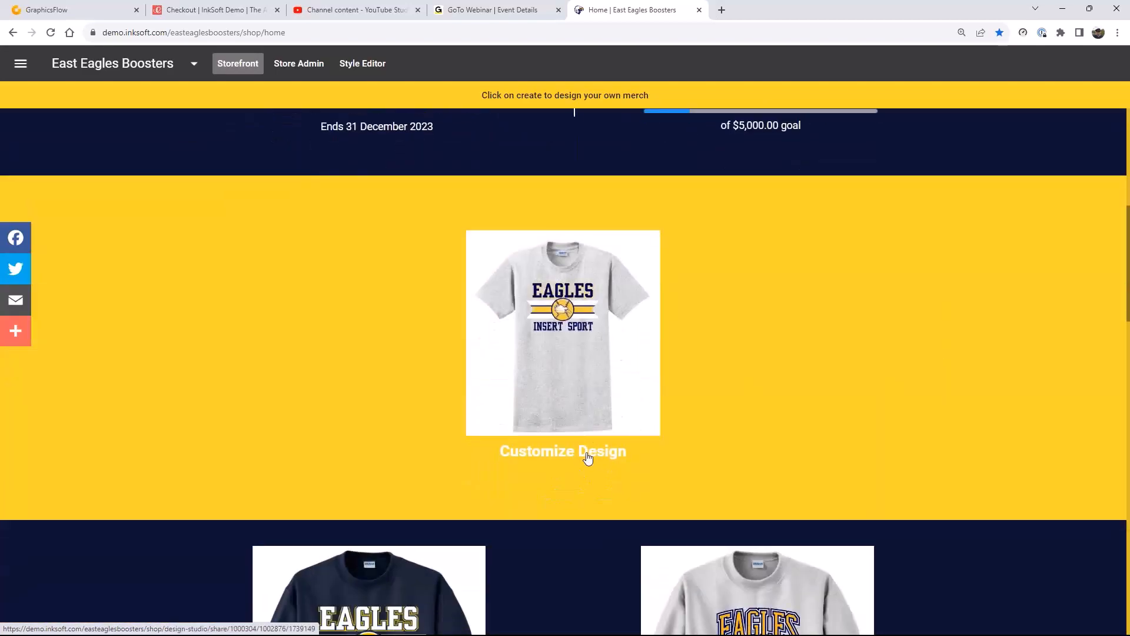
# Step: Customize the featured Eagles t-shirt design by replacing INSERT SPORT with SOCCER and enlarging that text slightly
pyautogui.click(569, 453)
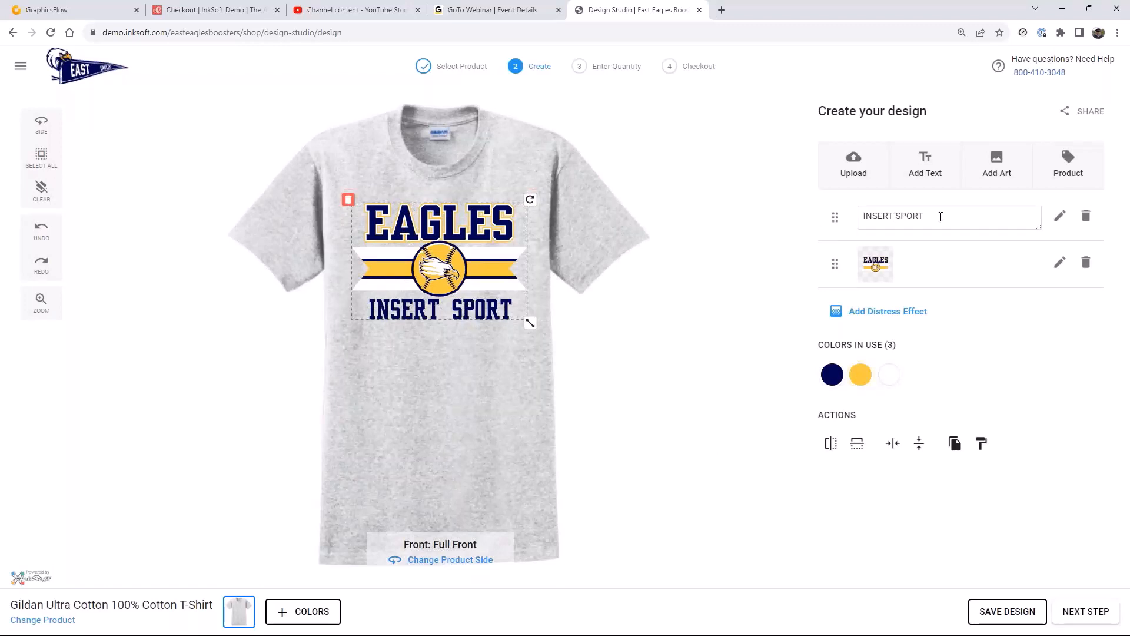
pyautogui.moveTo(942, 217); pyautogui.dragTo(746, 210)
pyautogui.write('SOCCER')
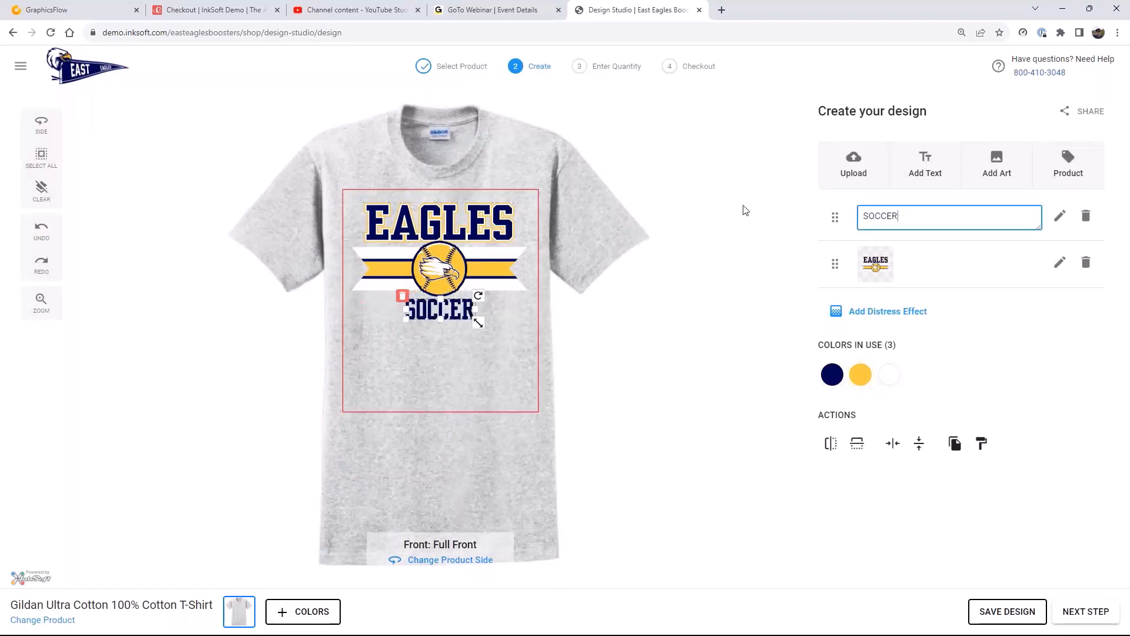
pyautogui.press('Return')
pyautogui.moveTo(479, 323); pyautogui.dragTo(448, 318)
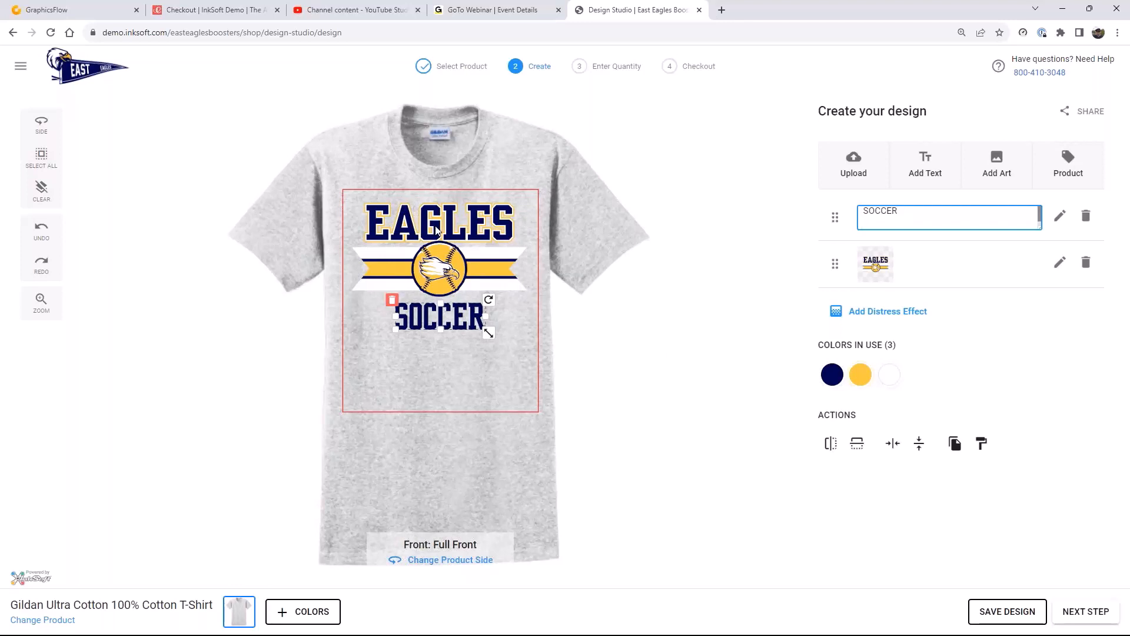
pyautogui.click(624, 374)
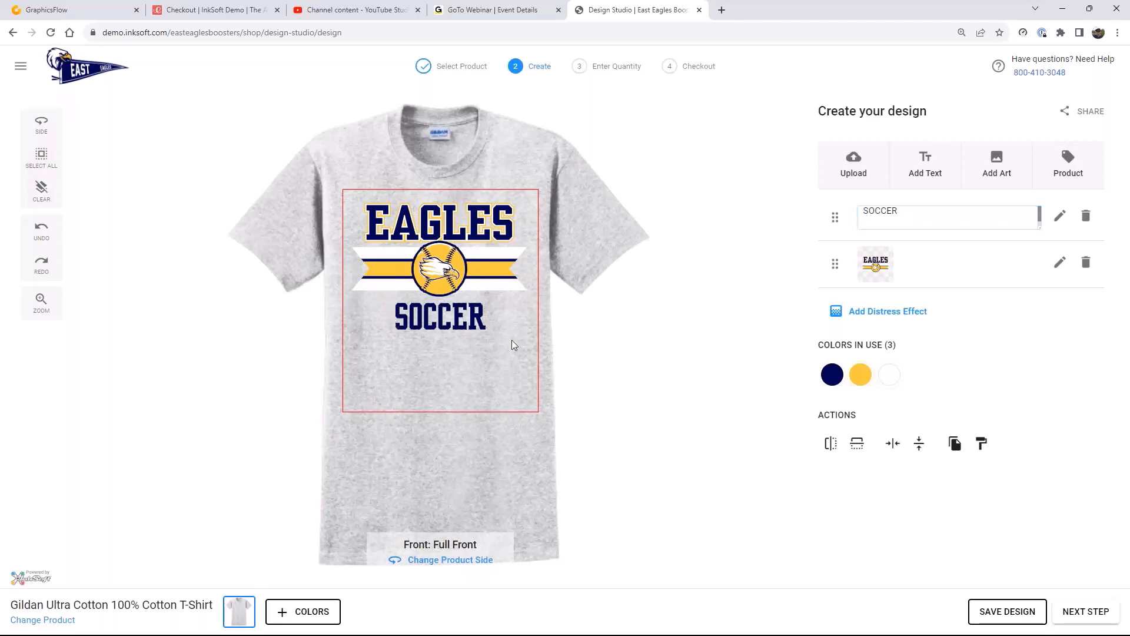
pyautogui.click(442, 327)
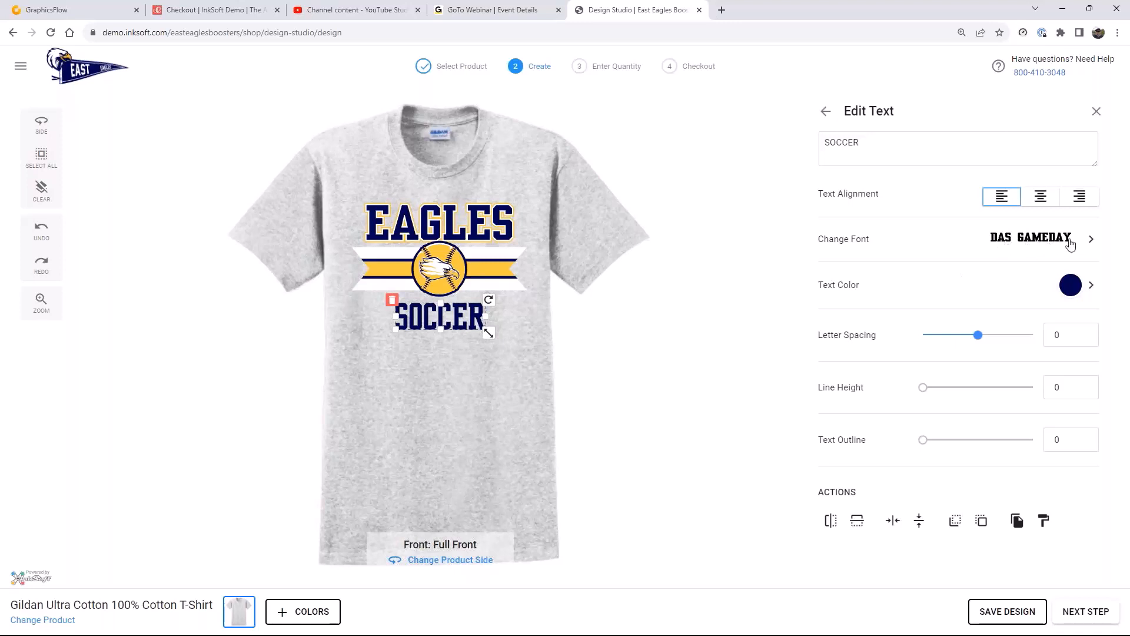
pyautogui.click(627, 323)
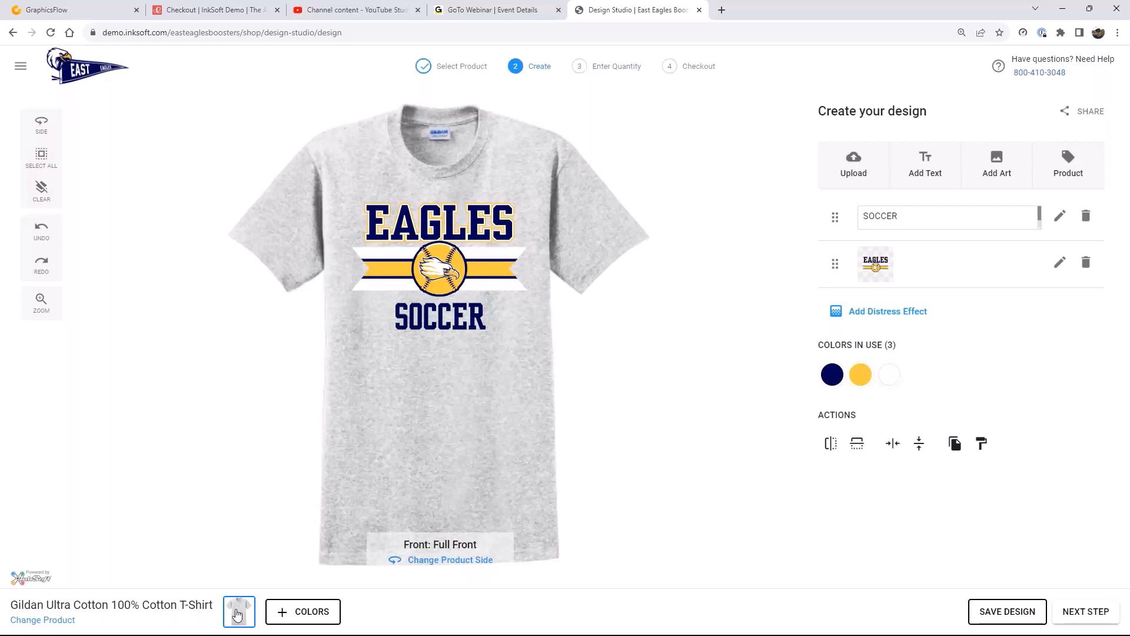
# Step: Switch the t-shirt to solid navy, removing the light gray shirt and the extra dark color variant
pyautogui.click(299, 618)
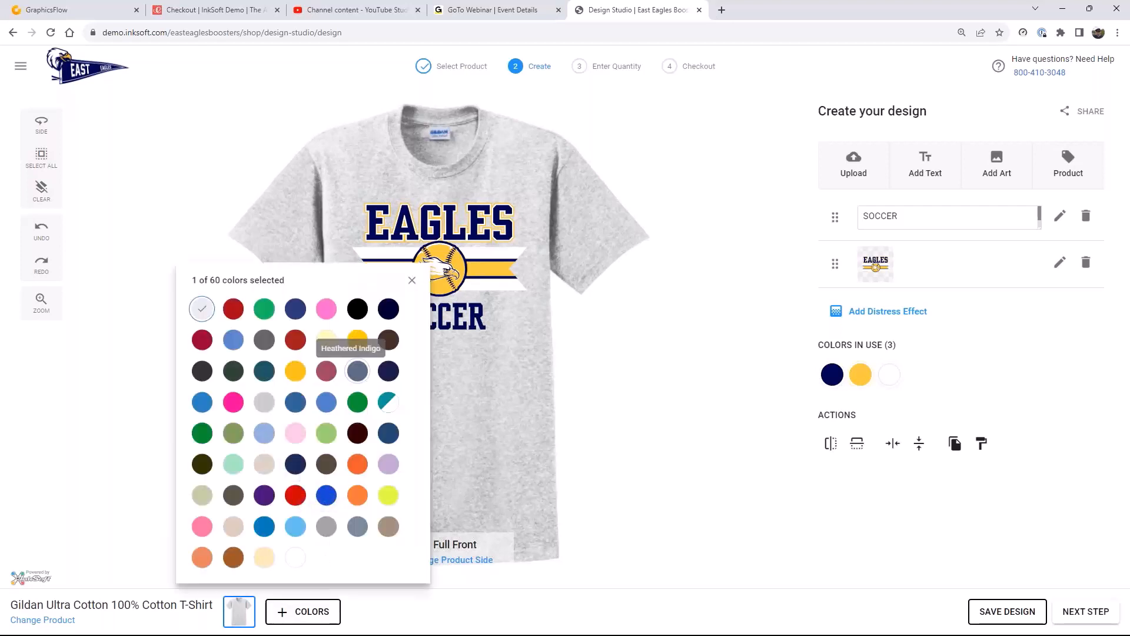
pyautogui.click(389, 371)
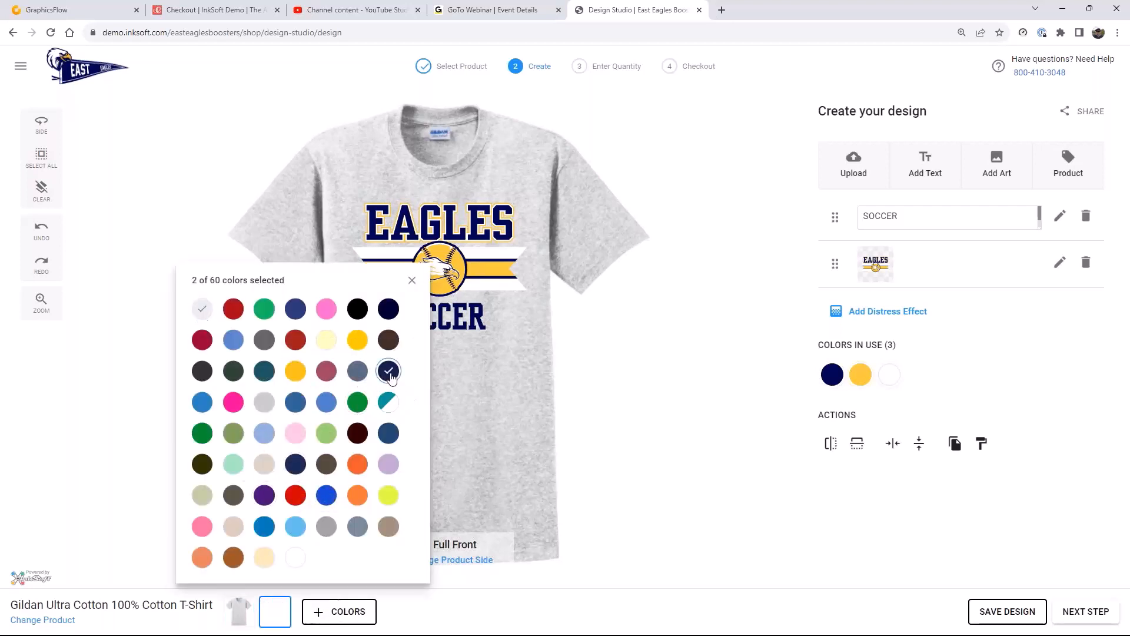
pyautogui.click(347, 609)
pyautogui.click(325, 599)
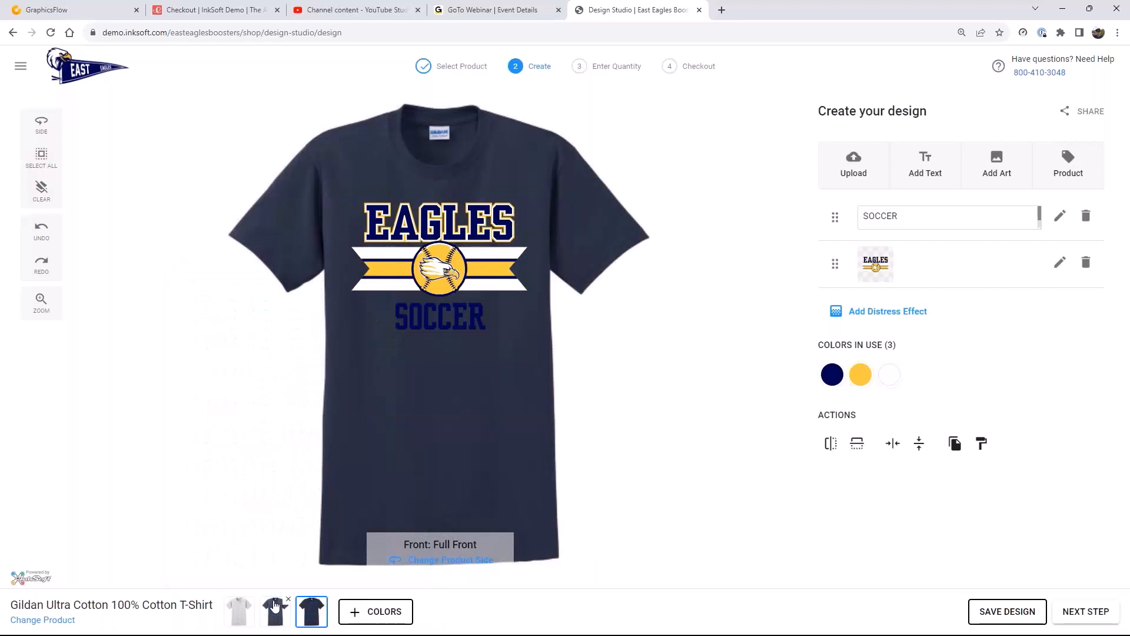
pyautogui.click(288, 599)
pyautogui.click(252, 600)
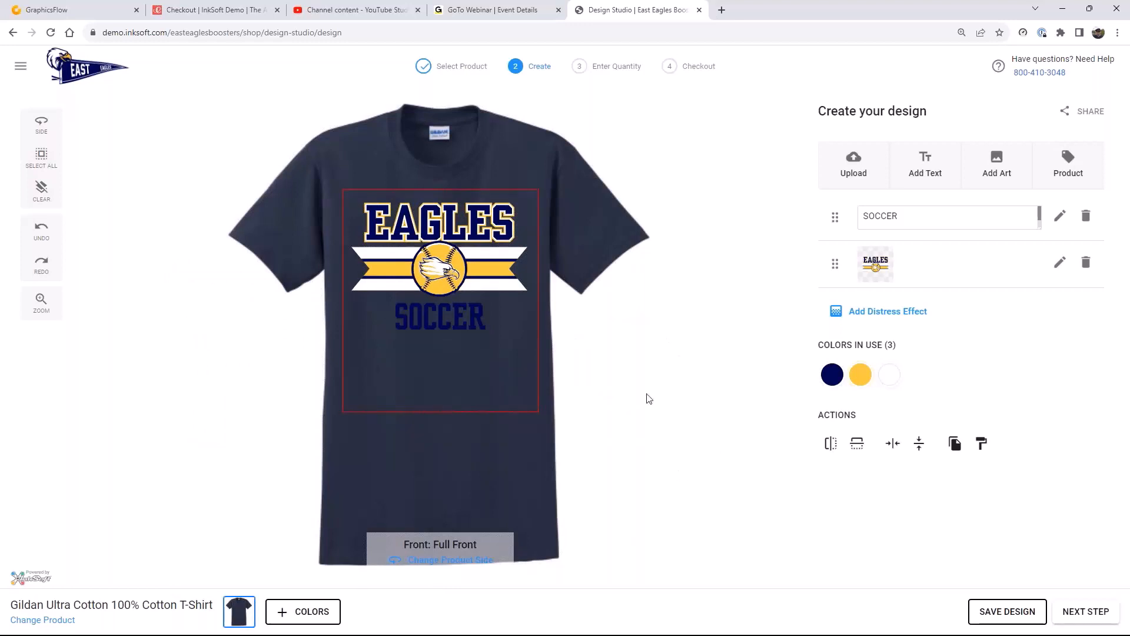
# Step: Recolor the navy parts of the Eagles design and the SOCCER text to light gray
pyautogui.click(832, 375)
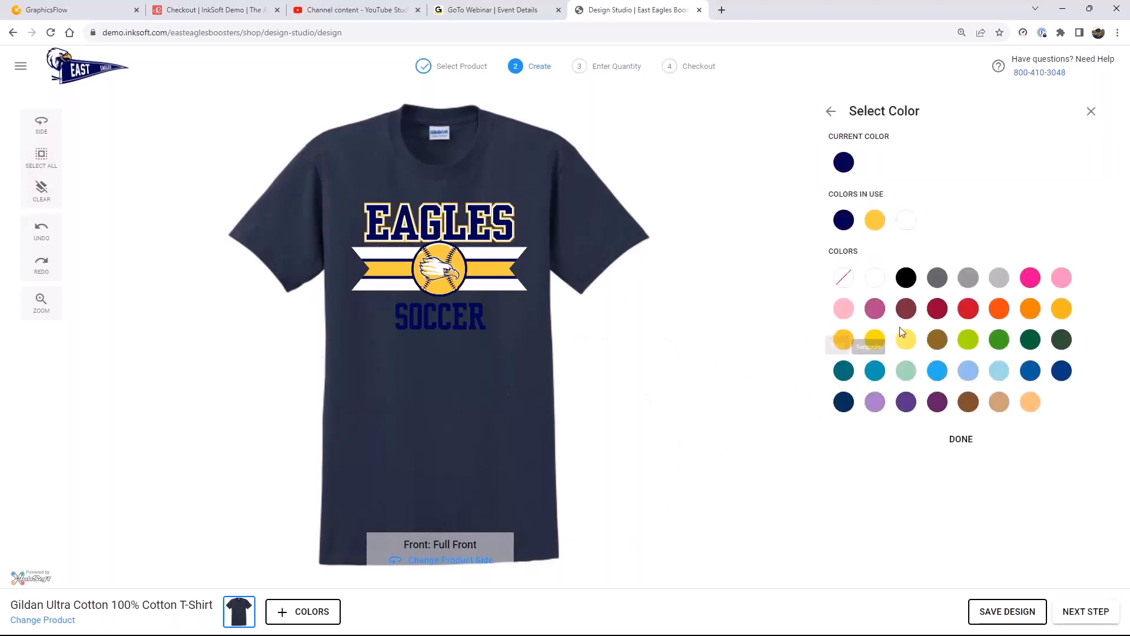
pyautogui.click(1000, 277)
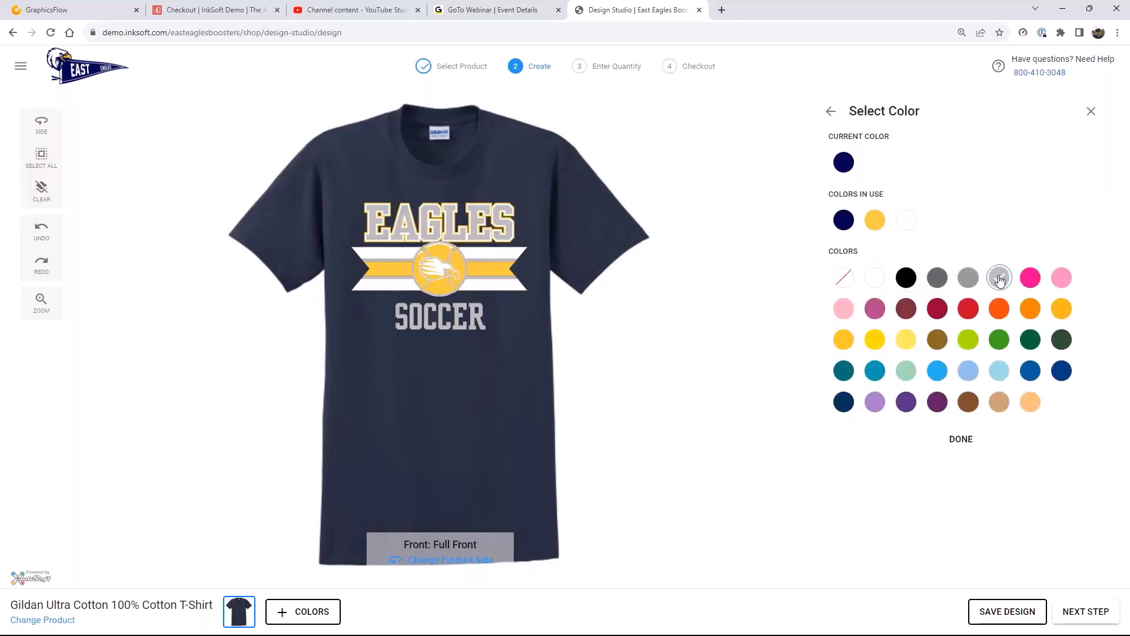
pyautogui.click(960, 440)
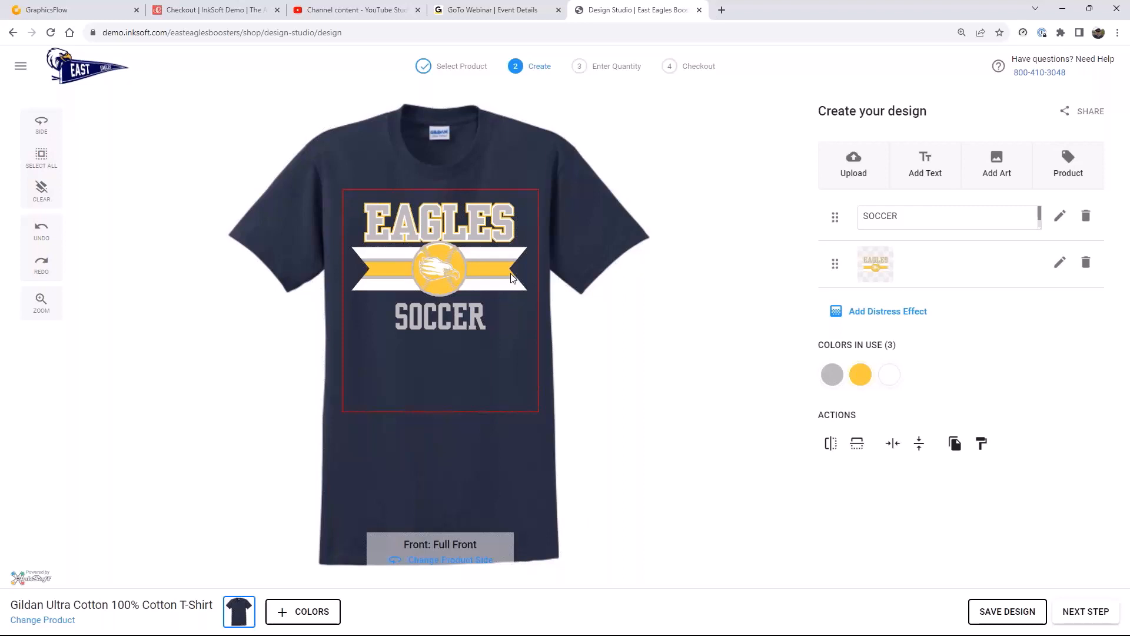
pyautogui.click(355, 205)
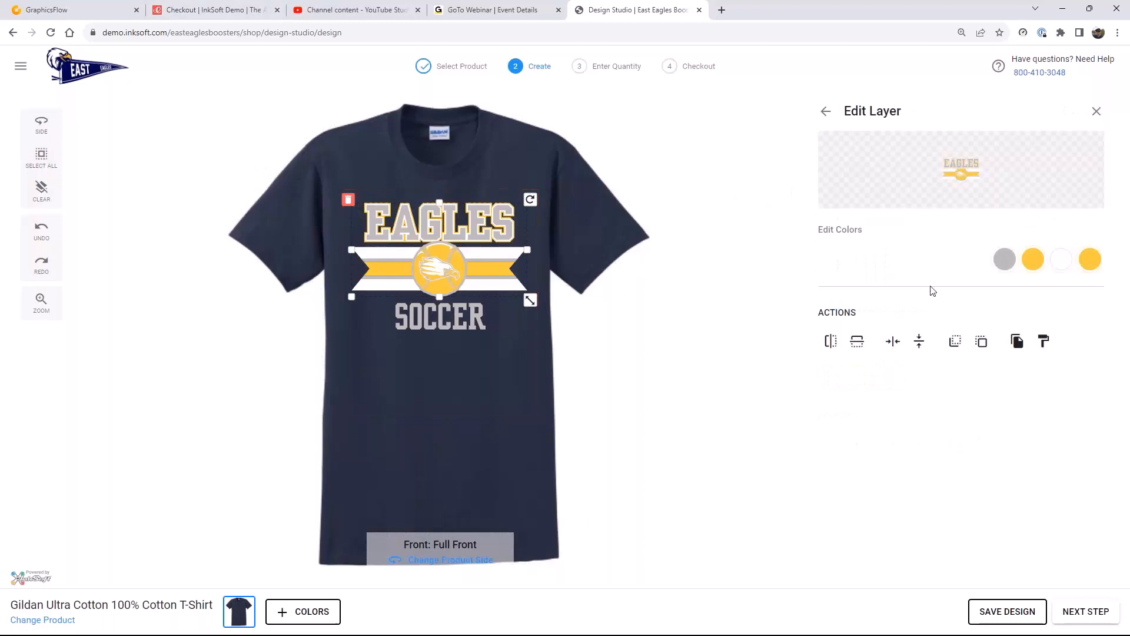
pyautogui.click(393, 172)
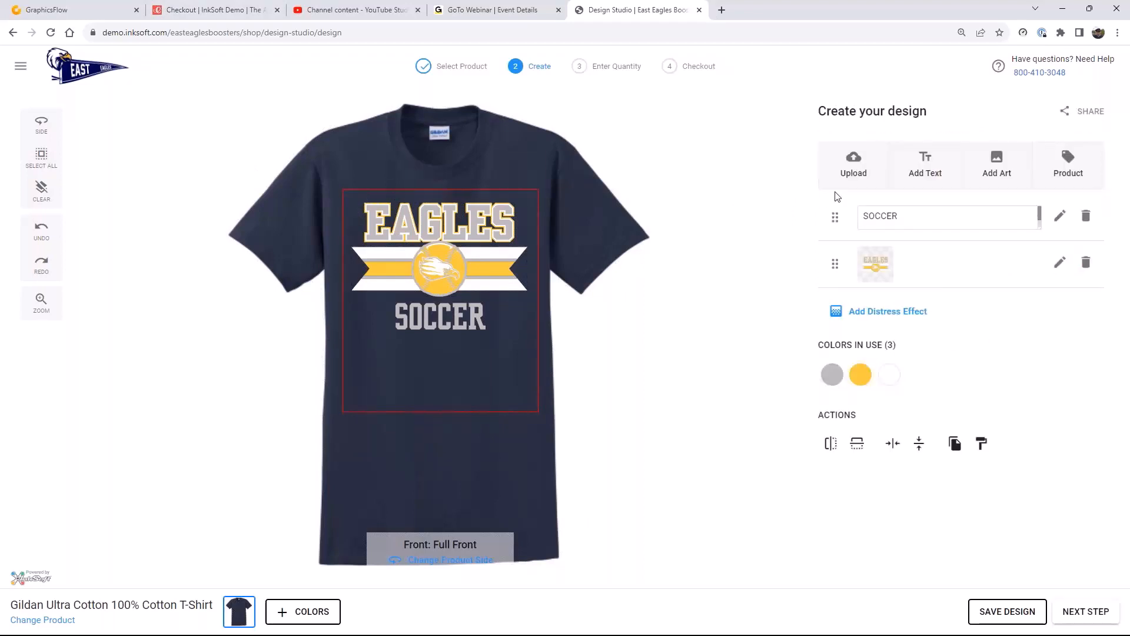
# Step: Copy the share link for the Eagles Soccer design and close the sharing dialog
pyautogui.click(1070, 114)
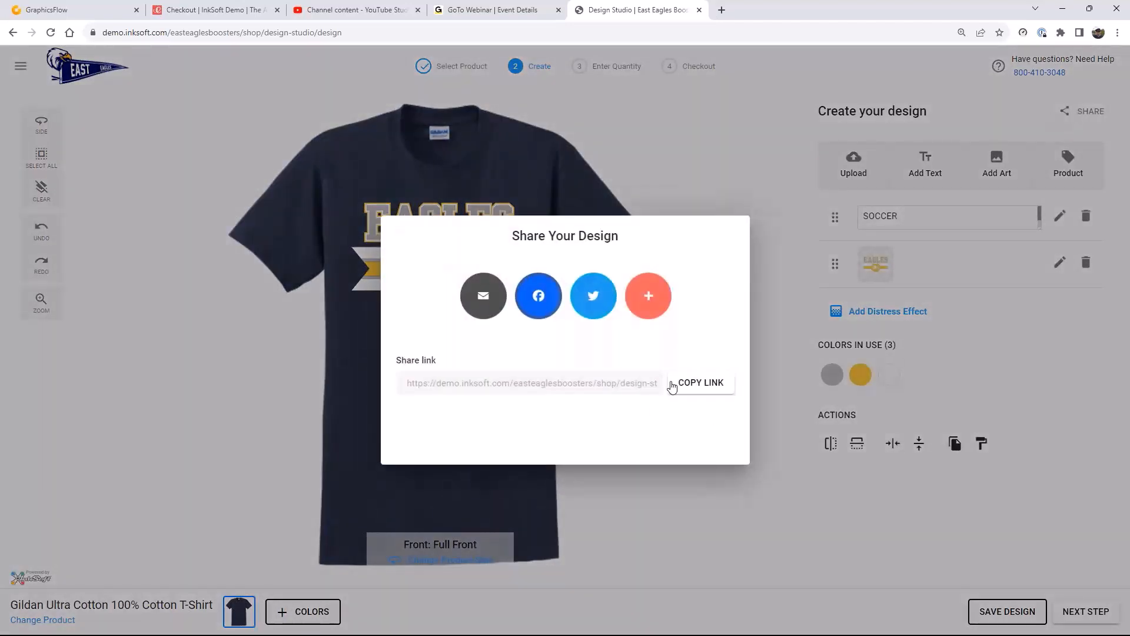
pyautogui.click(677, 385)
pyautogui.click(632, 137)
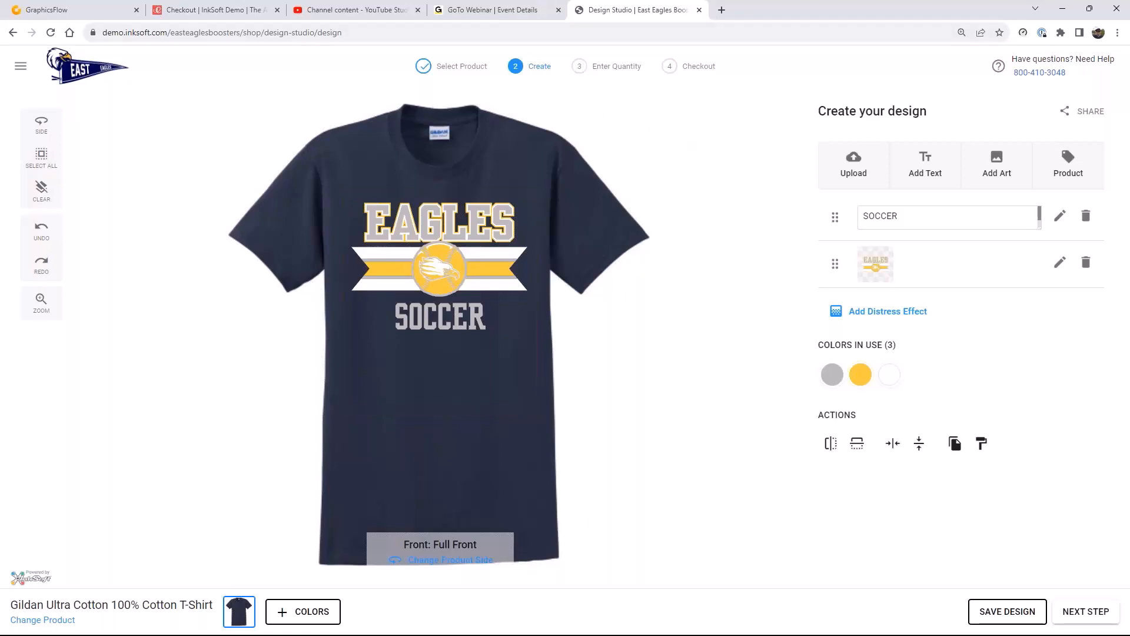
# Step: Return to the East Eagles Boosters storefront home page and open its Style Editor
pyautogui.click(18, 34)
pyautogui.click(18, 34)
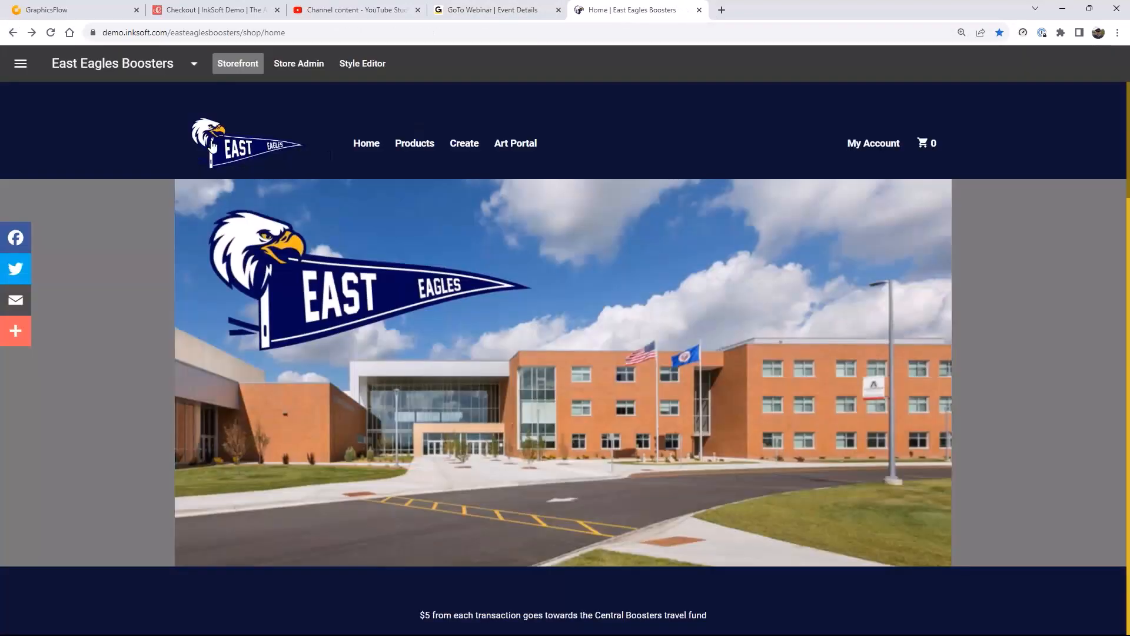
pyautogui.click(362, 64)
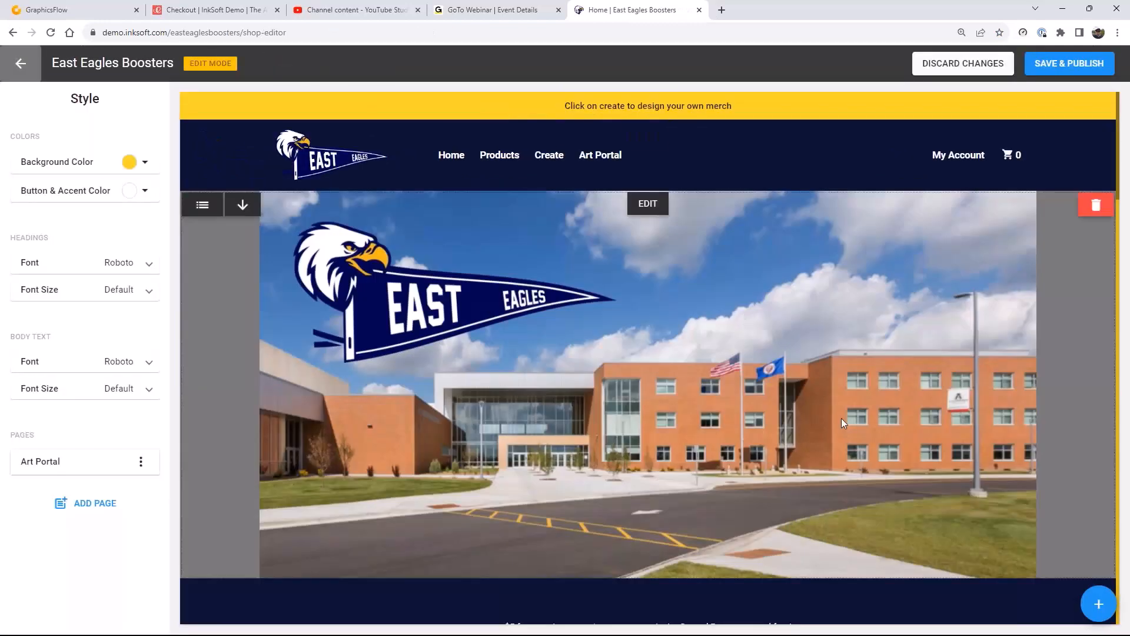
# Step: Open the Customize Design content block, select its t-shirt image, inspect the link insertion options, and close the block editor
pyautogui.scroll(-10, 842, 418)
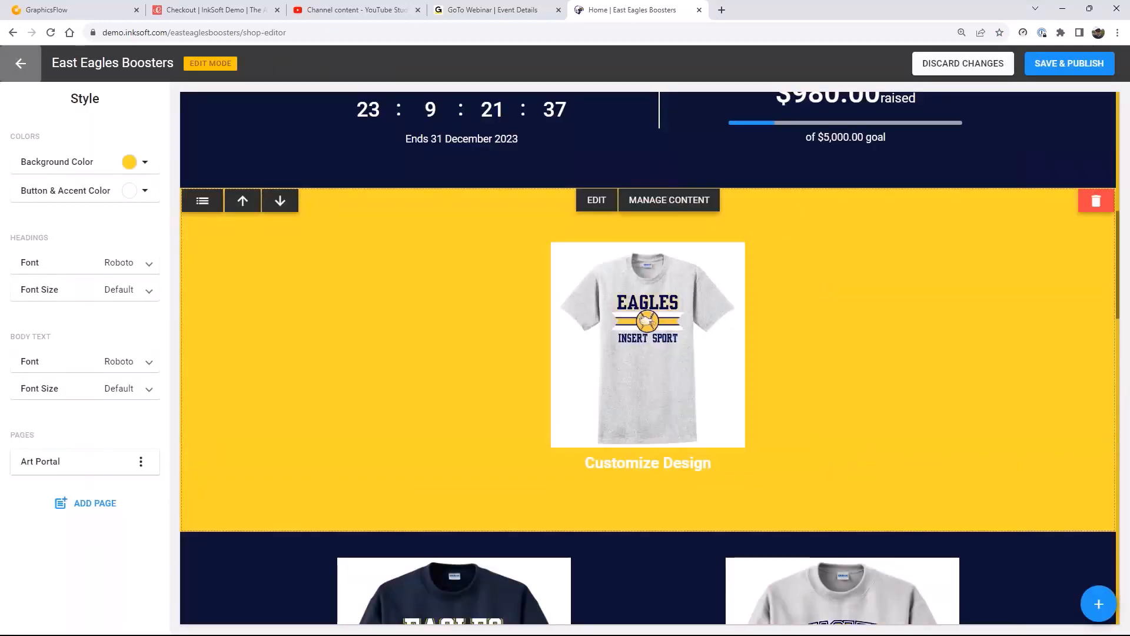
pyautogui.click(699, 204)
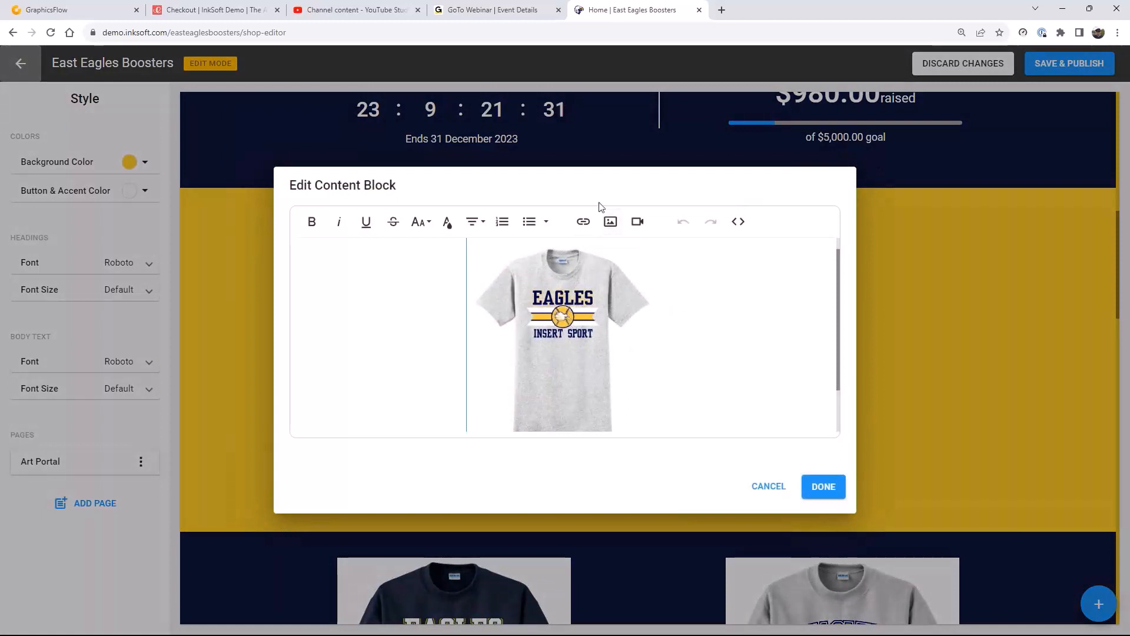
pyautogui.moveTo(756, 359); pyautogui.dragTo(449, 335)
pyautogui.click(542, 342)
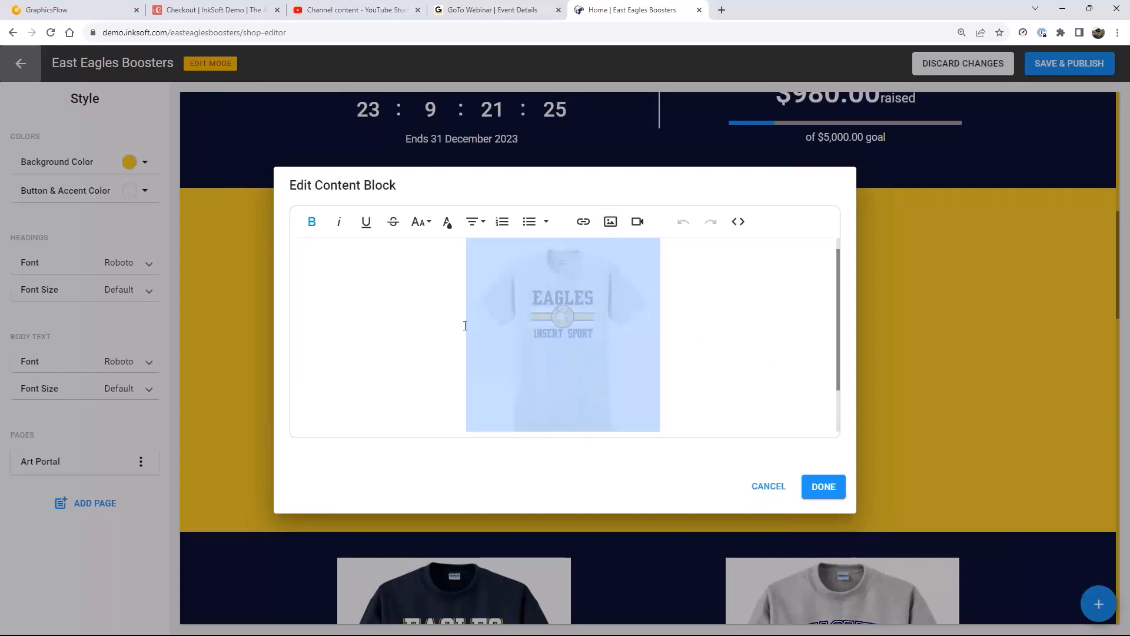
pyautogui.click(583, 223)
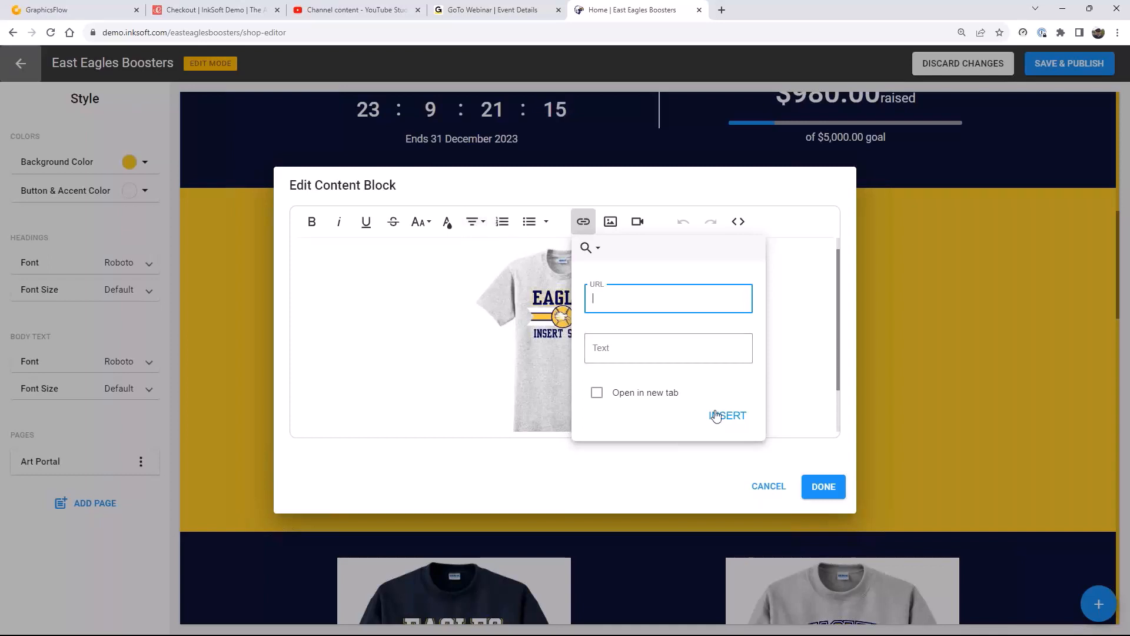
pyautogui.click(794, 275)
pyautogui.click(824, 486)
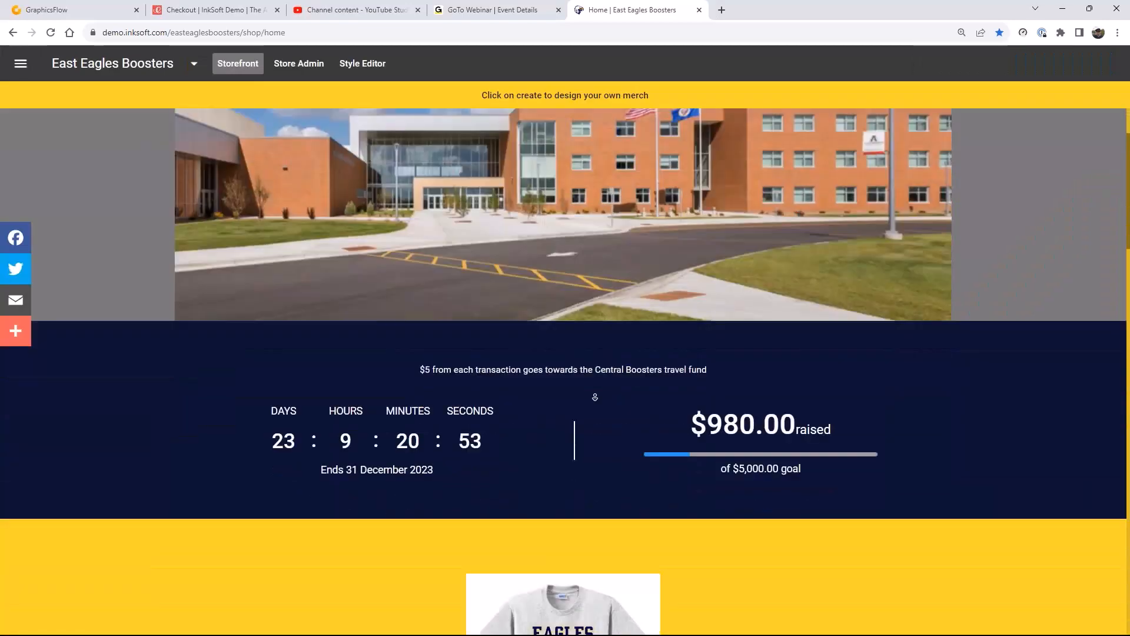
# Step: Open the Customize Design t-shirt from the storefront home page, continue to Enter Quantity, and enlarge its product image
pyautogui.scroll(-10, 594, 397)
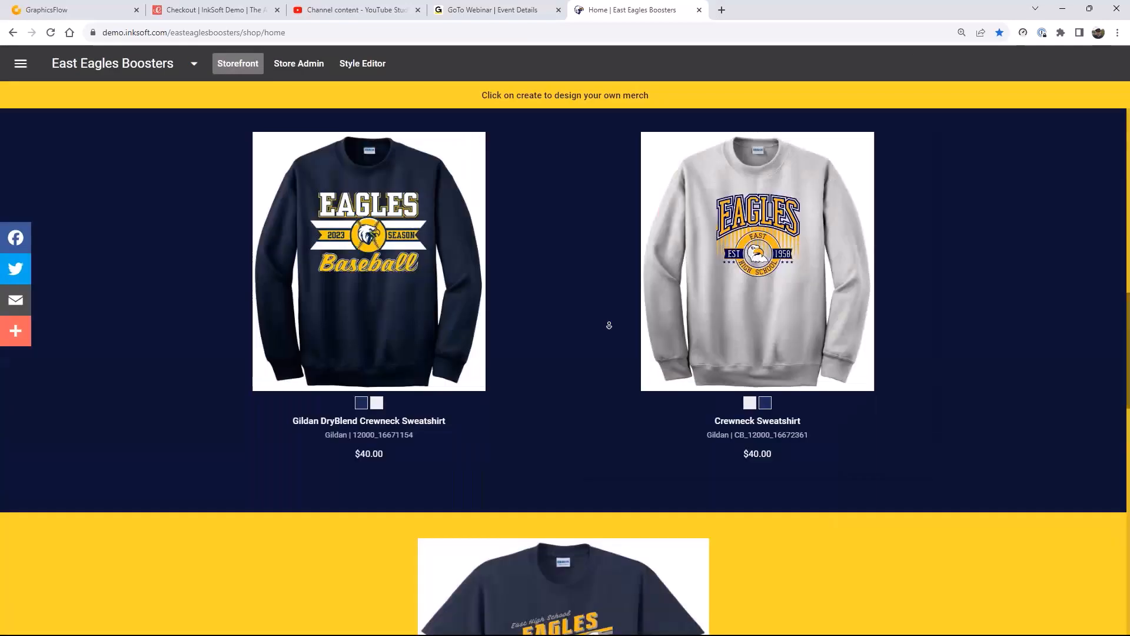
pyautogui.scroll(10, 609, 323)
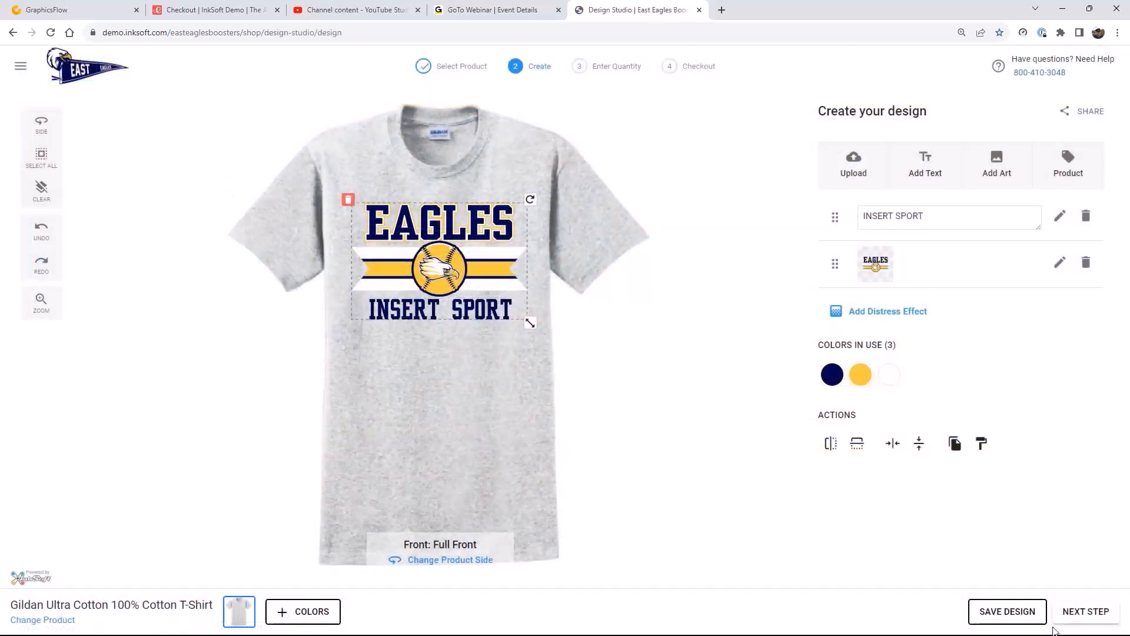
pyautogui.click(1086, 611)
pyautogui.click(181, 366)
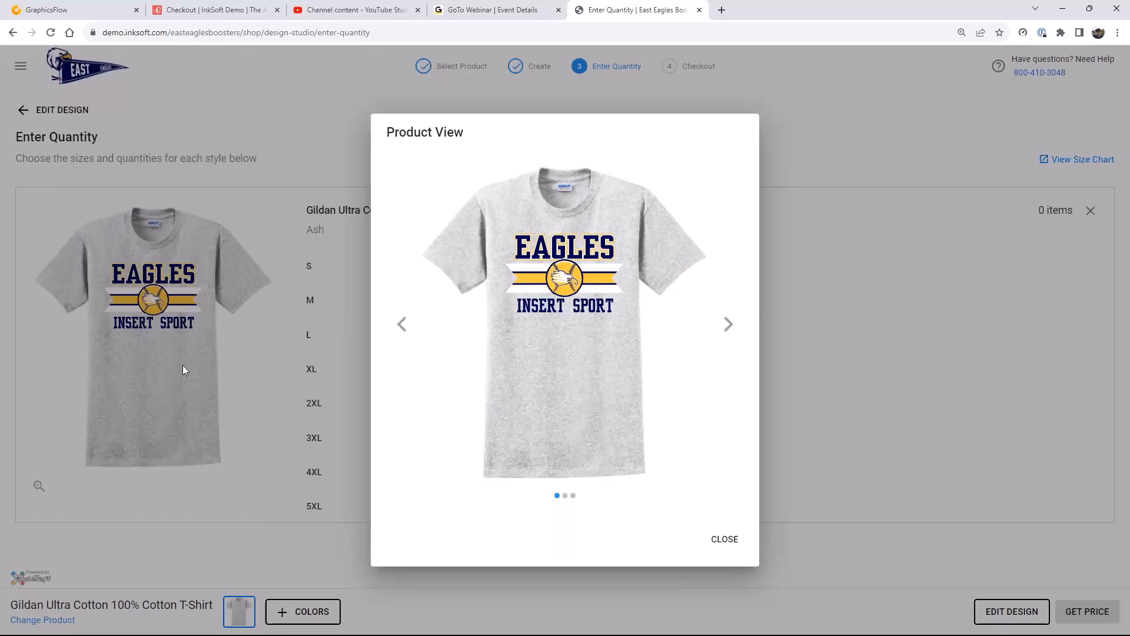
# Step: Capture a screenshot of the enlarged t-shirt mockup and close the product view
pyautogui.press('super+shift+s')
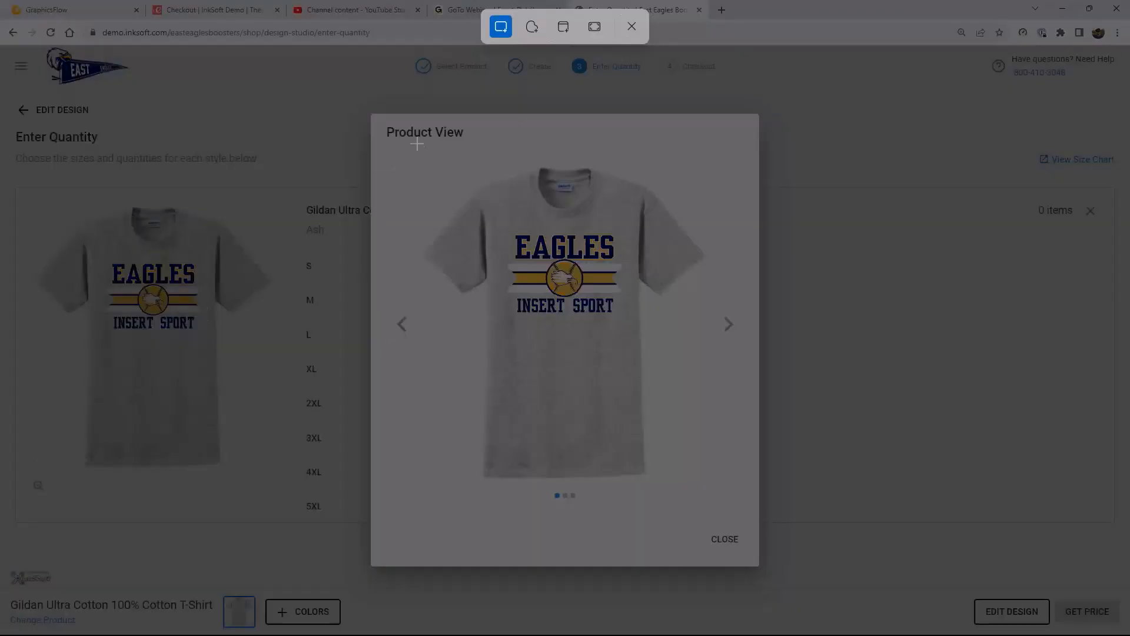
pyautogui.moveTo(418, 143); pyautogui.dragTo(714, 484)
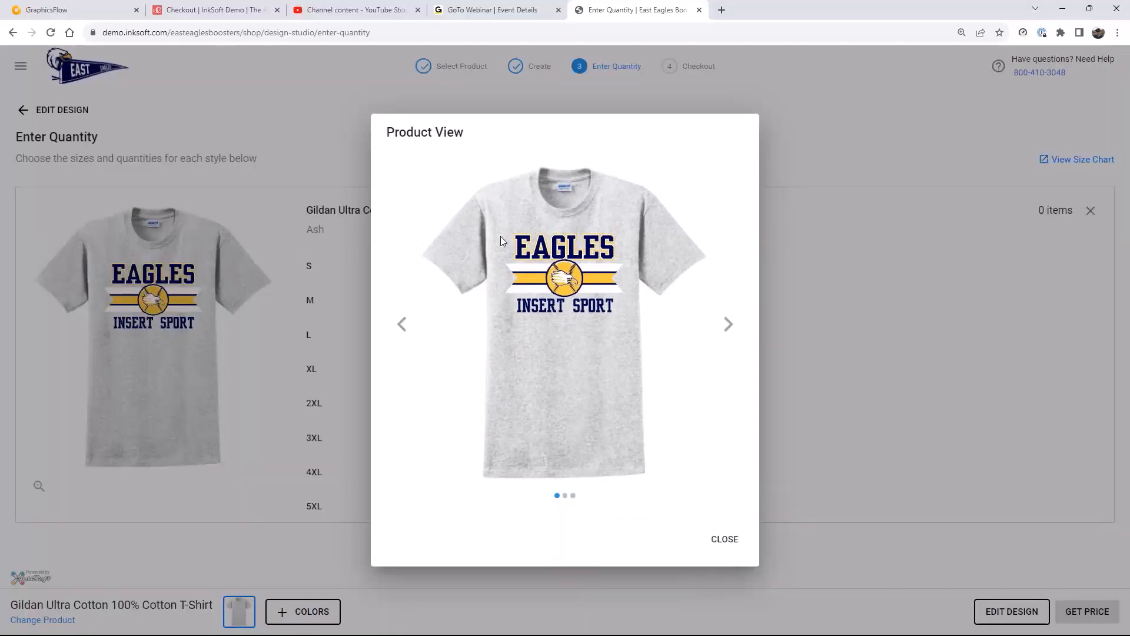
pyautogui.click(734, 544)
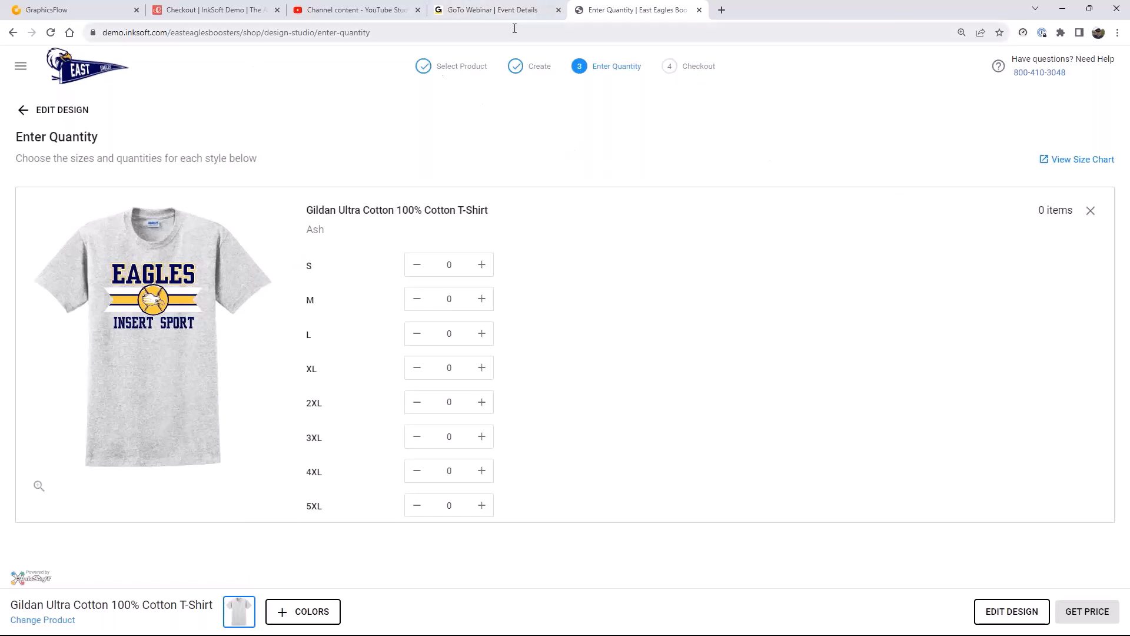
# Step: Return to the storefront's Style Editor, review the Customize Design block on the home page, and exit the editor
pyautogui.click(14, 33)
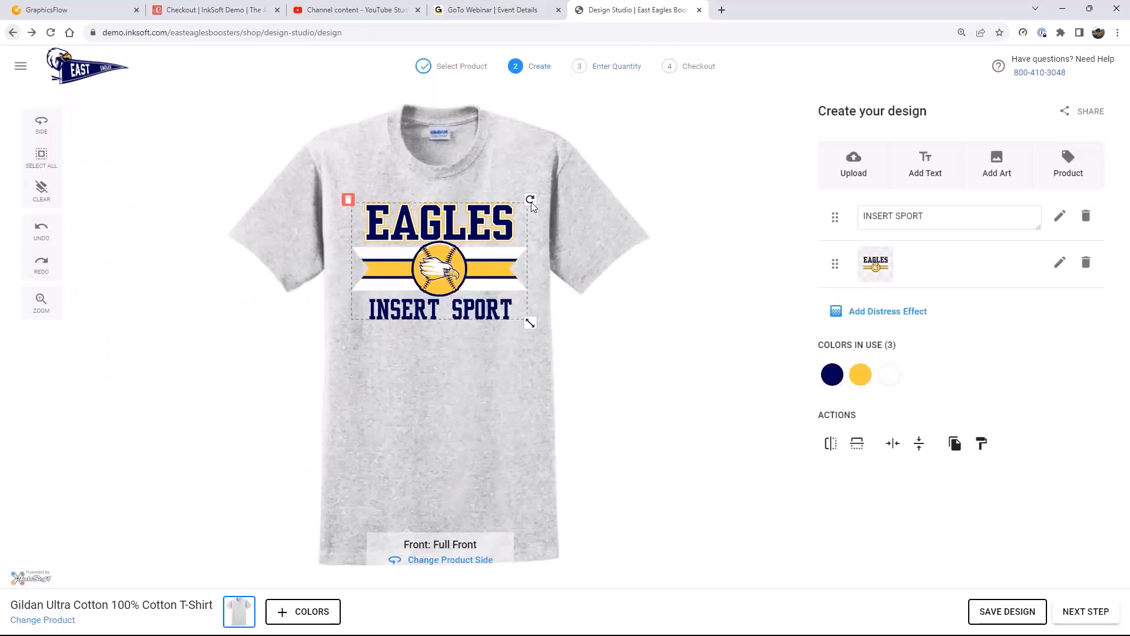
pyautogui.click(13, 33)
pyautogui.click(679, 386)
pyautogui.scroll(-8, 694, 314)
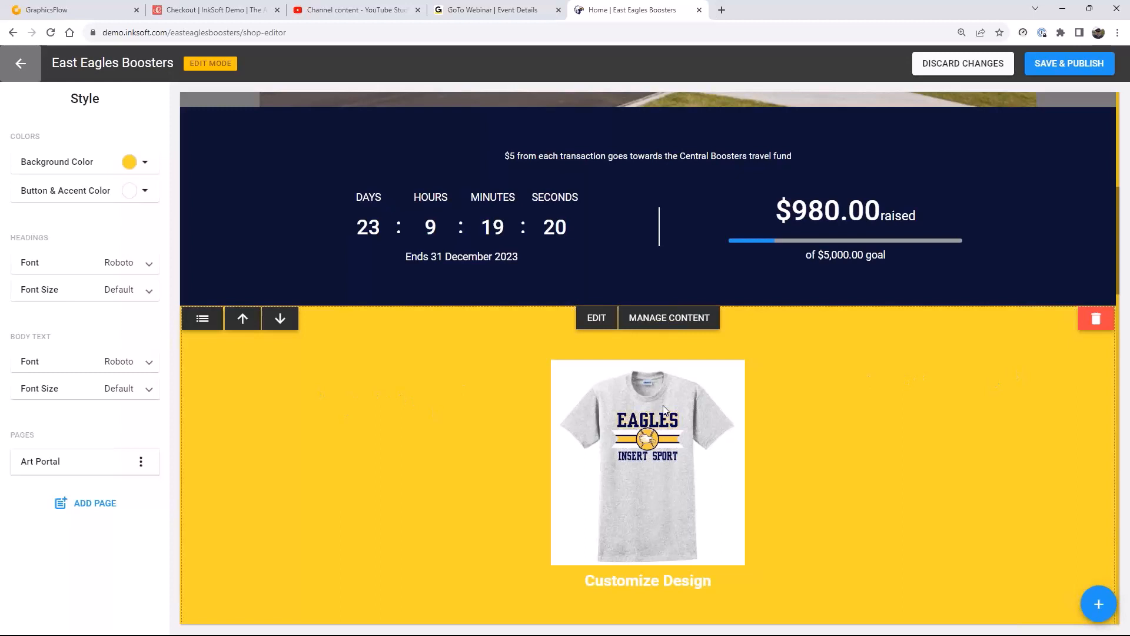
pyautogui.scroll(-3, 825, 408)
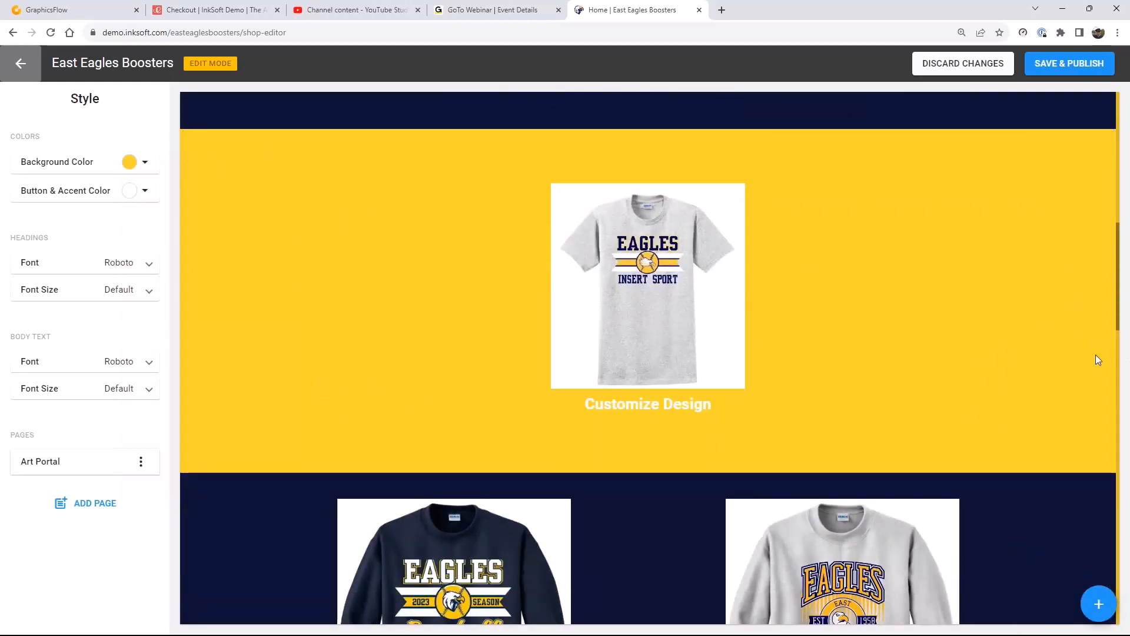
pyautogui.moveTo(1046, 347)
pyautogui.click(23, 60)
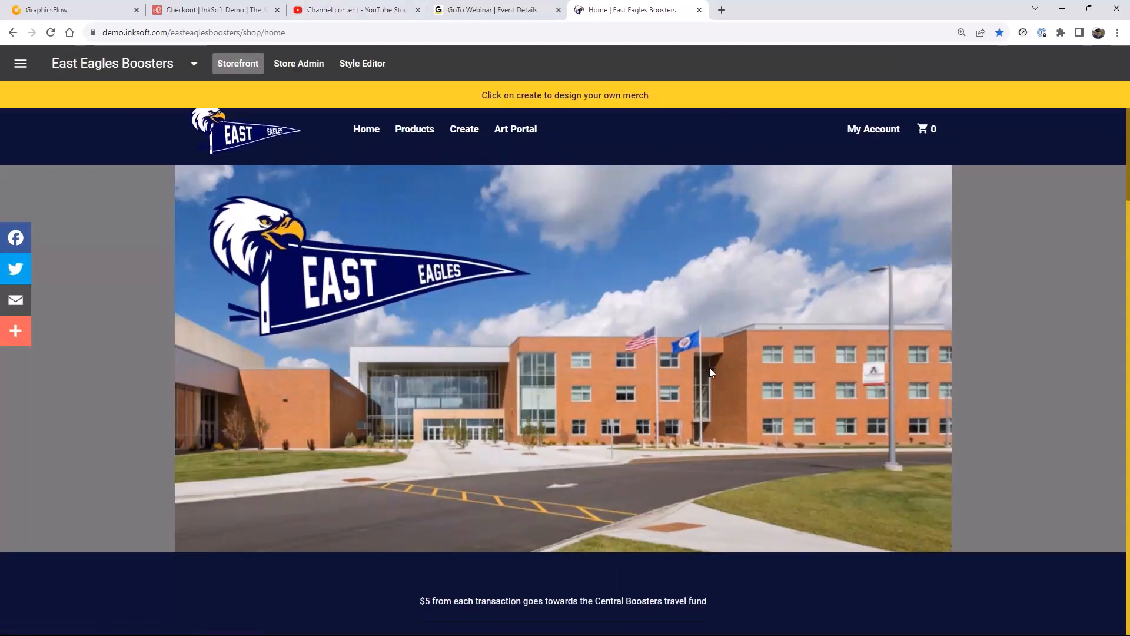
# Step: Open the Customize Design t-shirt from the storefront home page and delete the Eagles INSERT SPORT artwork from its front
pyautogui.scroll(-10, 709, 367)
pyautogui.click(609, 394)
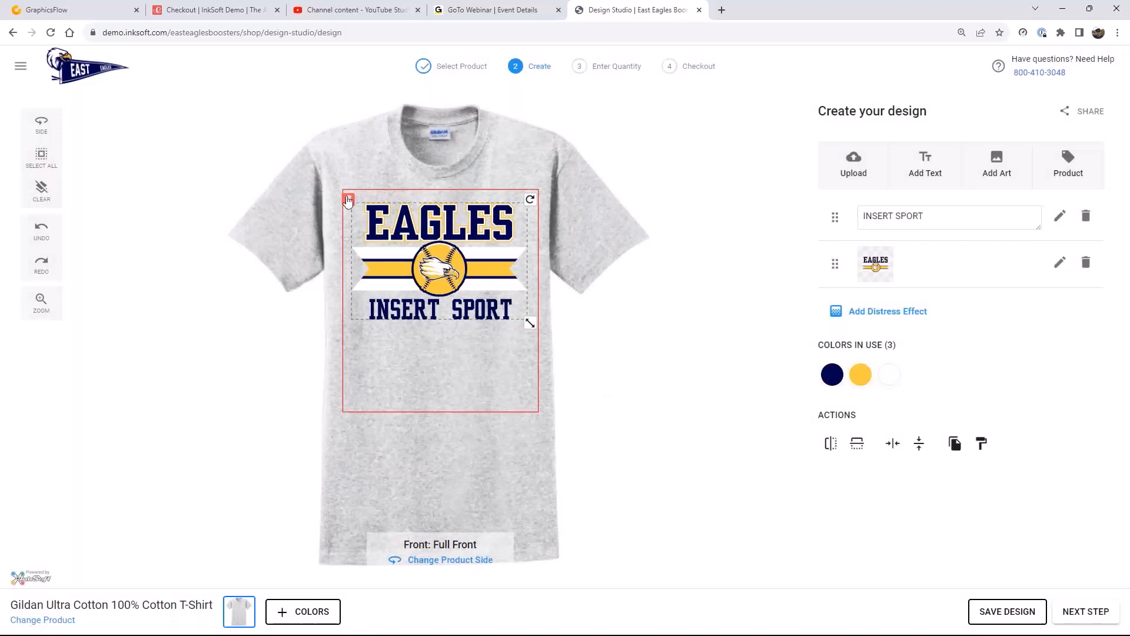
pyautogui.click(348, 201)
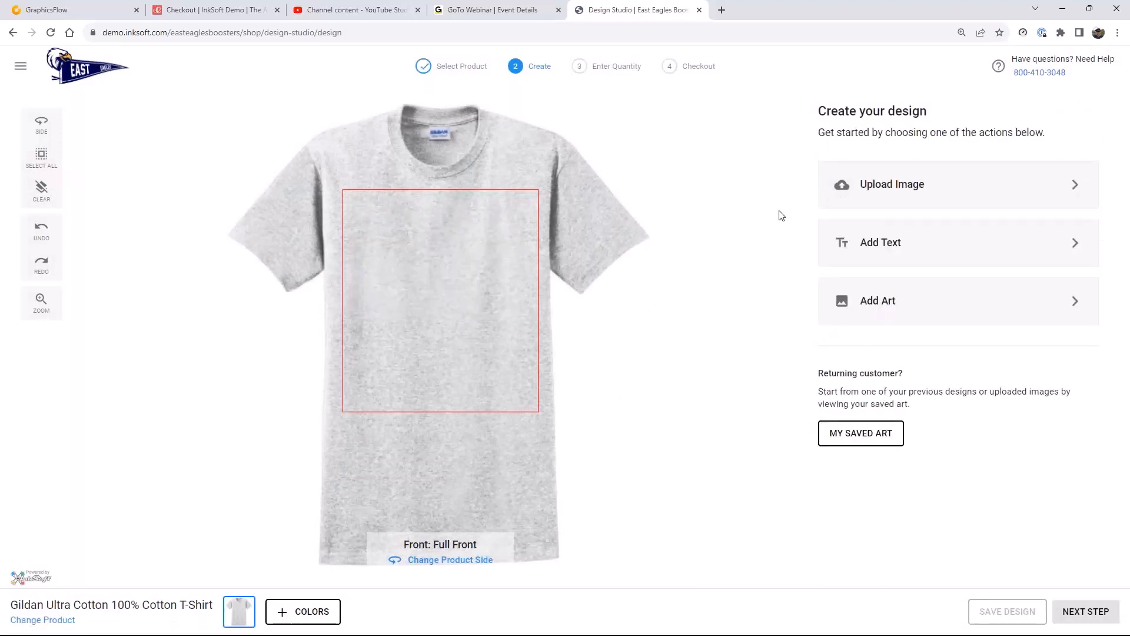
# Step: Add the East Eagles INSERT SPORT 2023 design idea from the East Eagles Designs category to the t-shirt
pyautogui.click(923, 307)
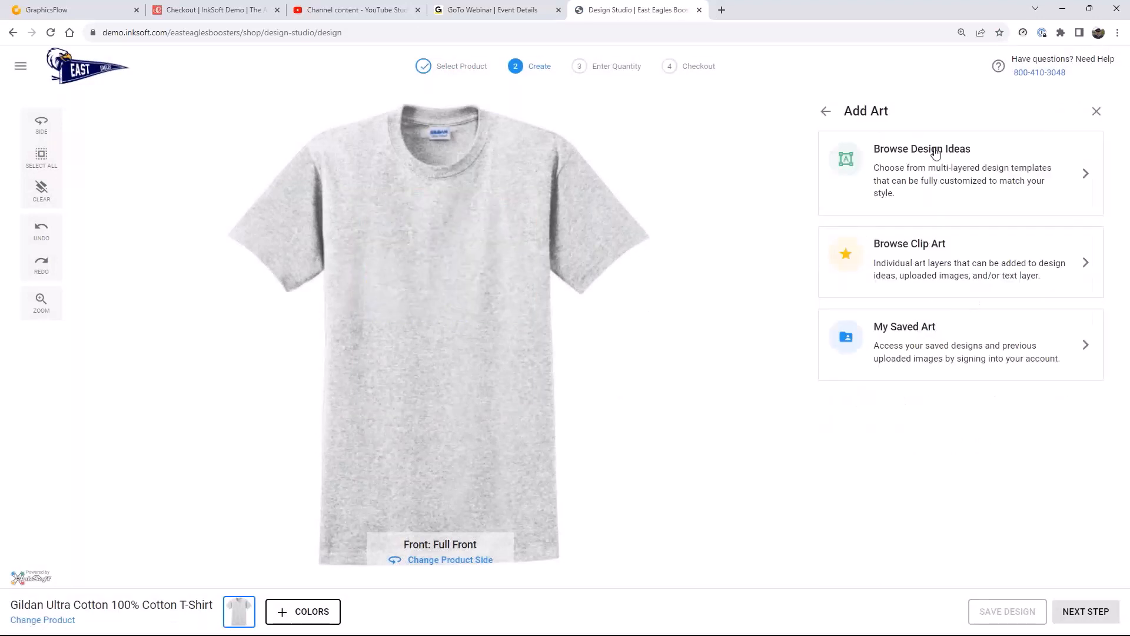
pyautogui.click(969, 173)
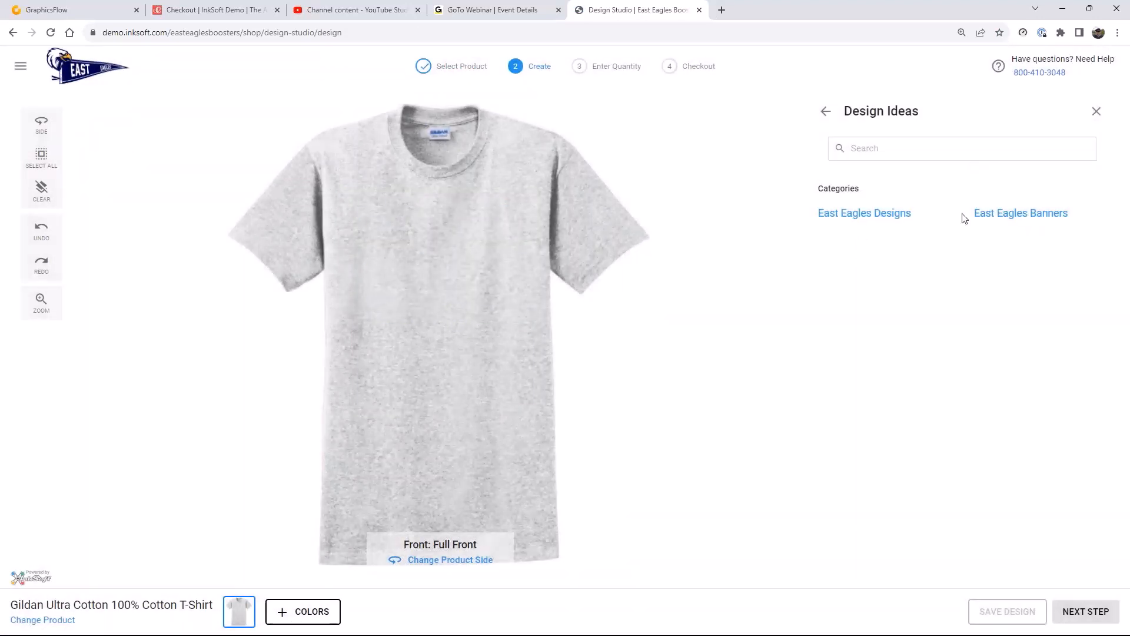
pyautogui.click(1058, 216)
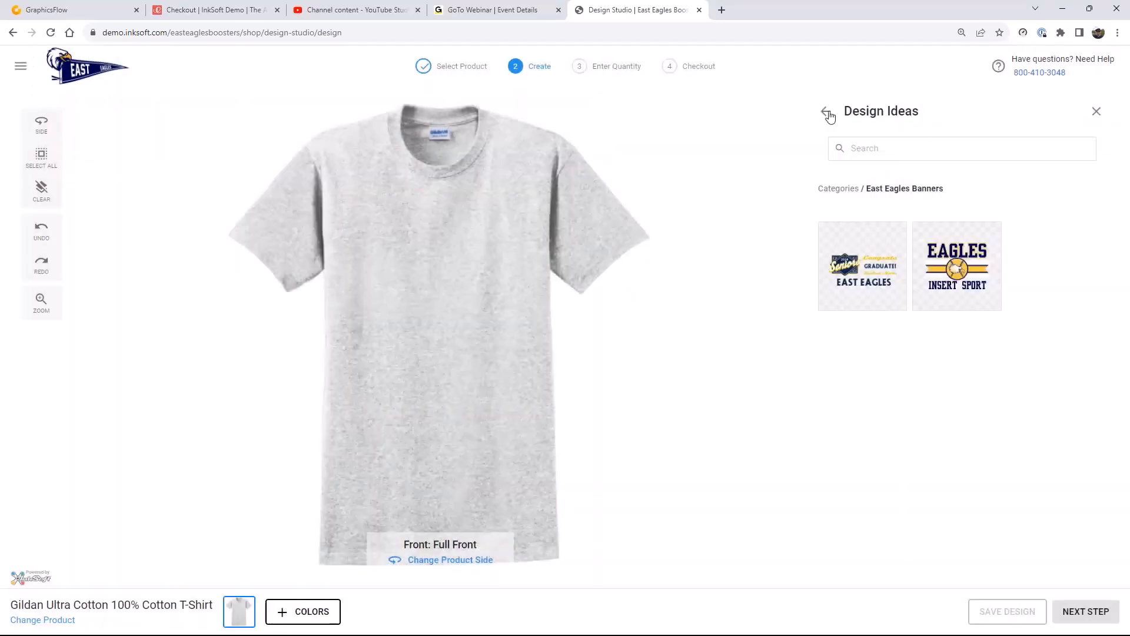
pyautogui.click(826, 112)
pyautogui.click(895, 218)
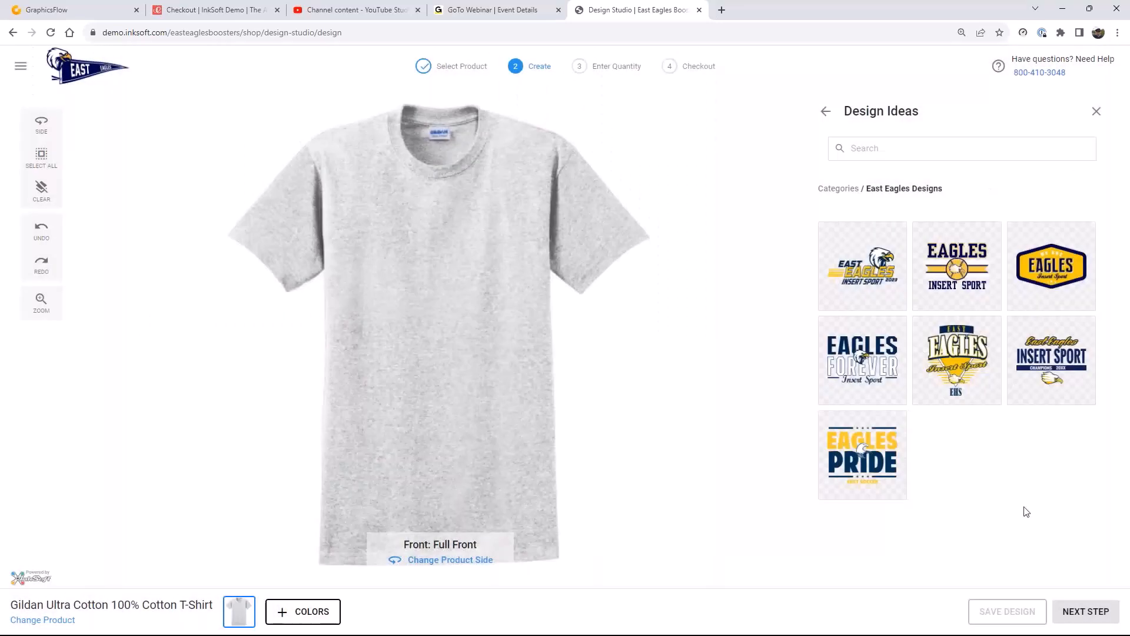
pyautogui.click(878, 250)
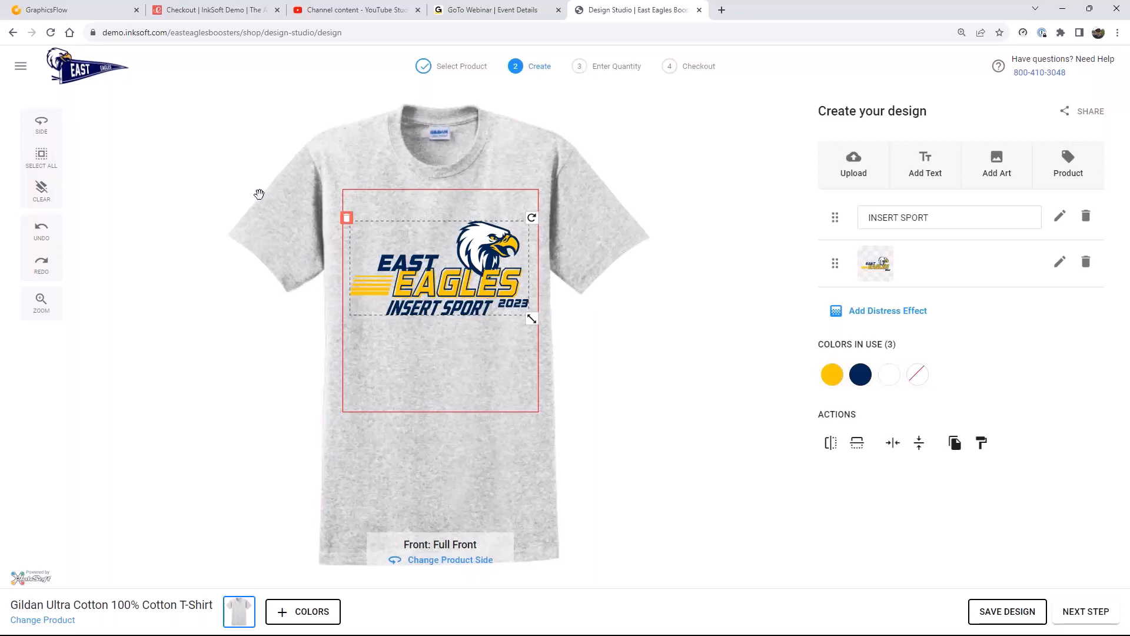
# Step: Switch to GraphicsFlow and browse the stock Design Ideas library for customizable sports and event artwork
pyautogui.click(722, 10)
pyautogui.click(77, 12)
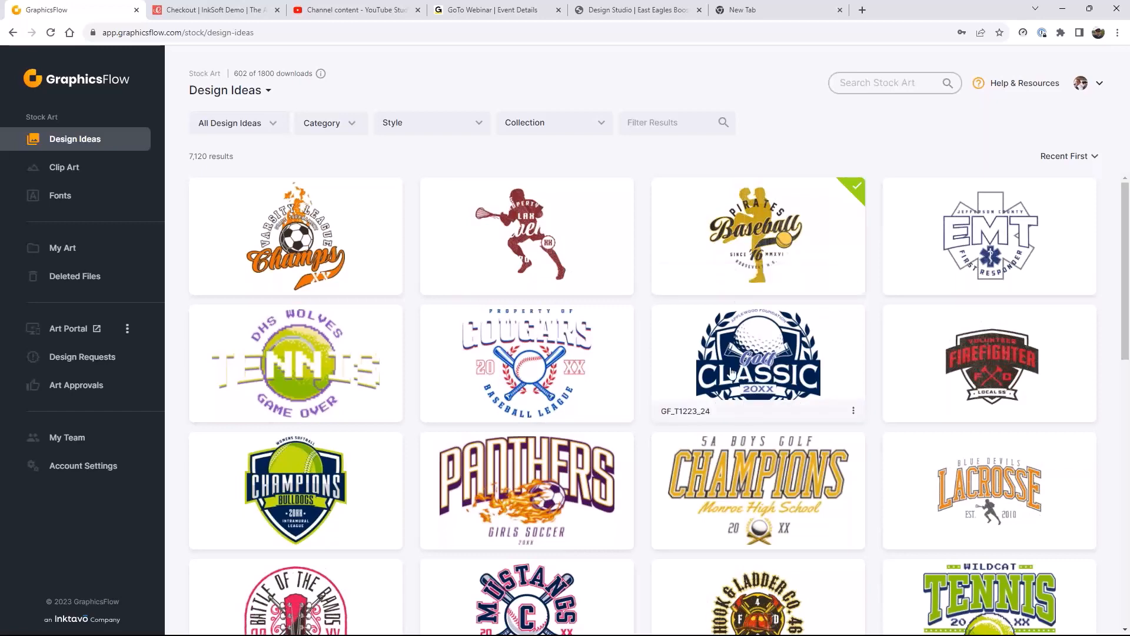
pyautogui.scroll(-4, 627, 466)
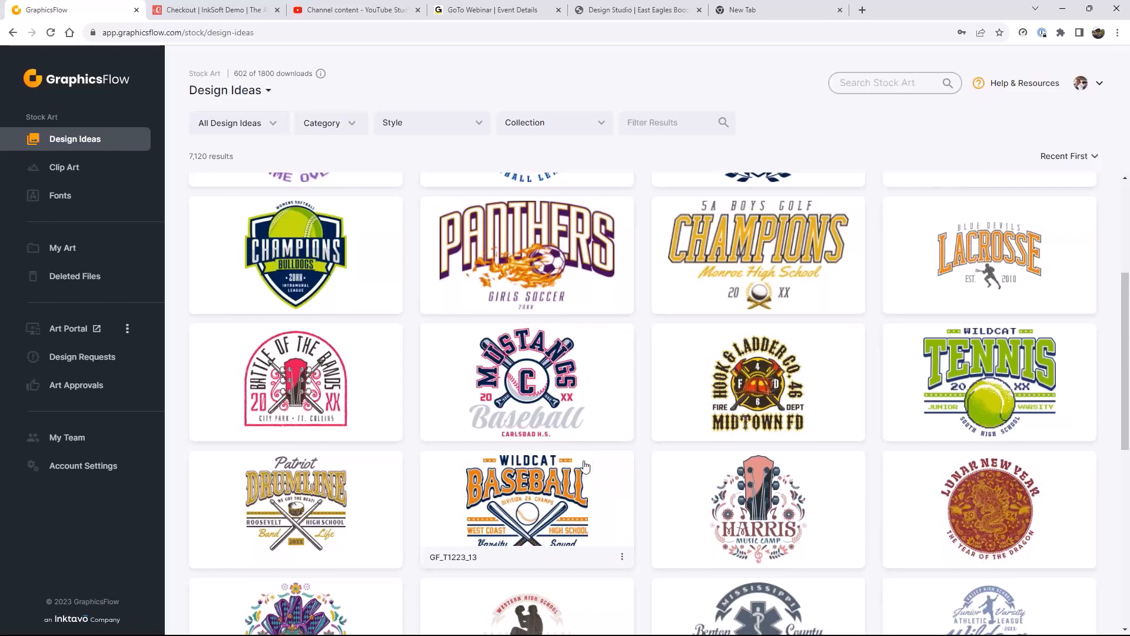
pyautogui.scroll(-2, 584, 469)
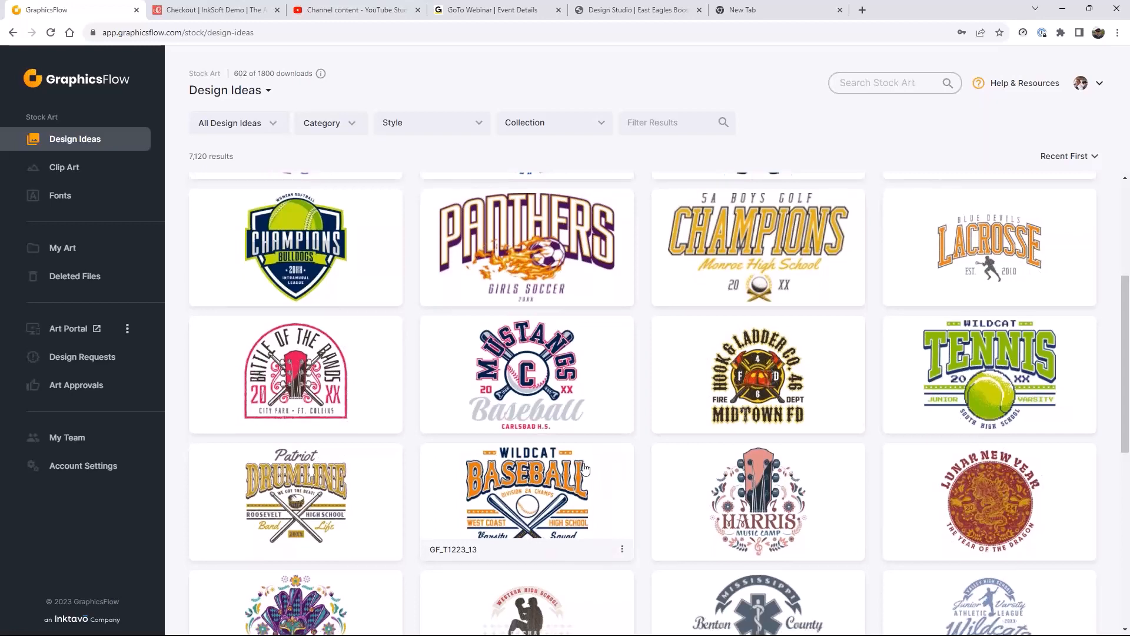
pyautogui.scroll(-3, 762, 454)
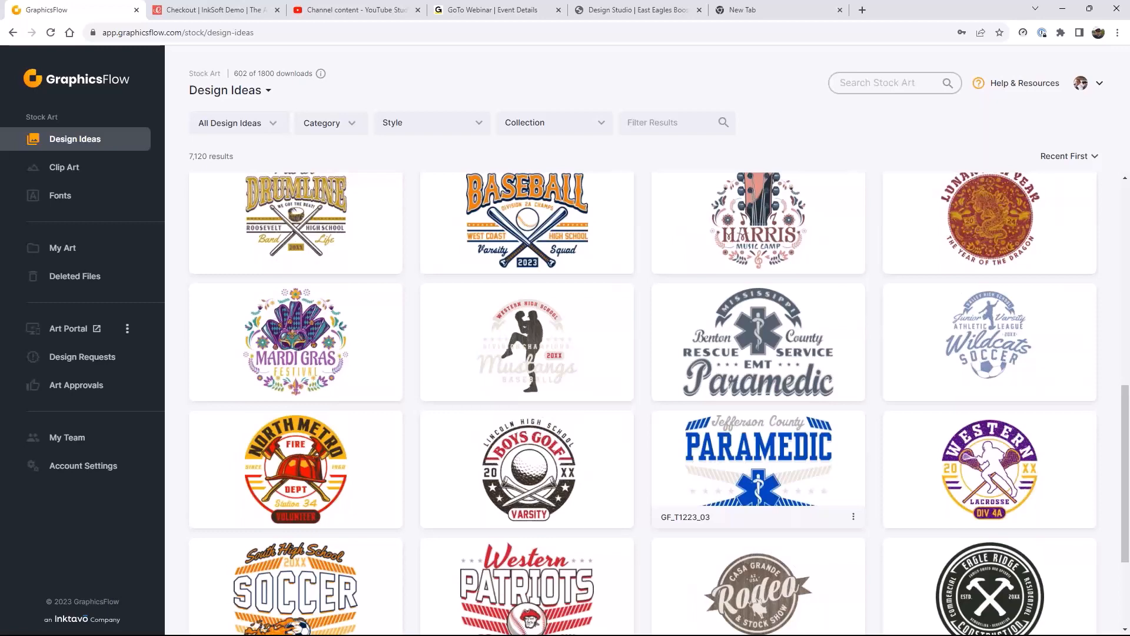
pyautogui.scroll(-3, 760, 457)
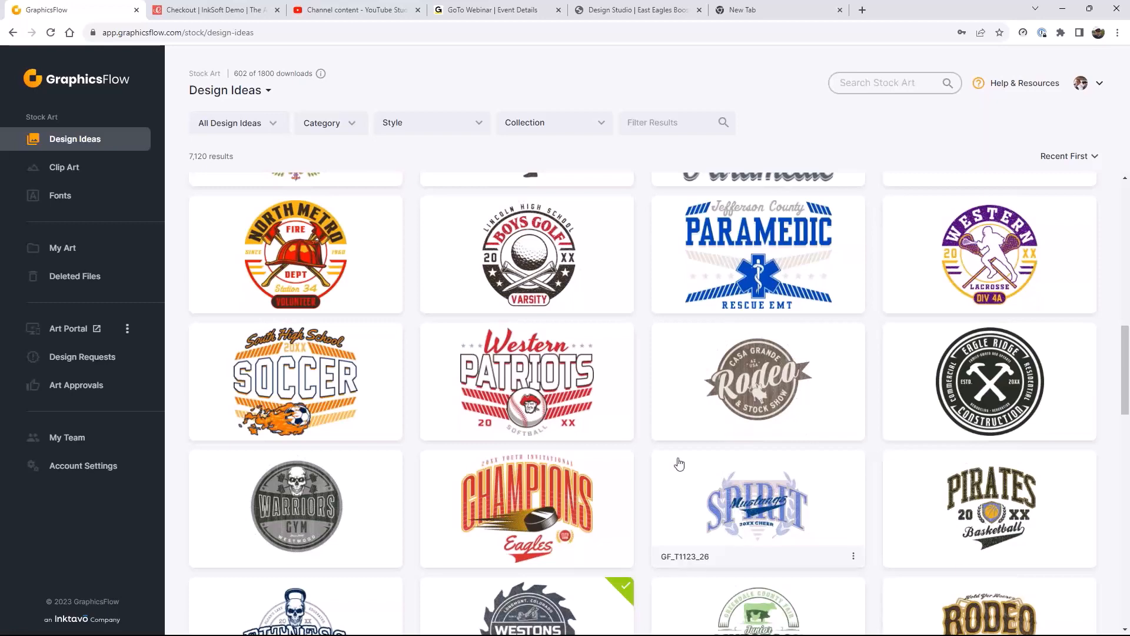
pyautogui.scroll(-5, 614, 457)
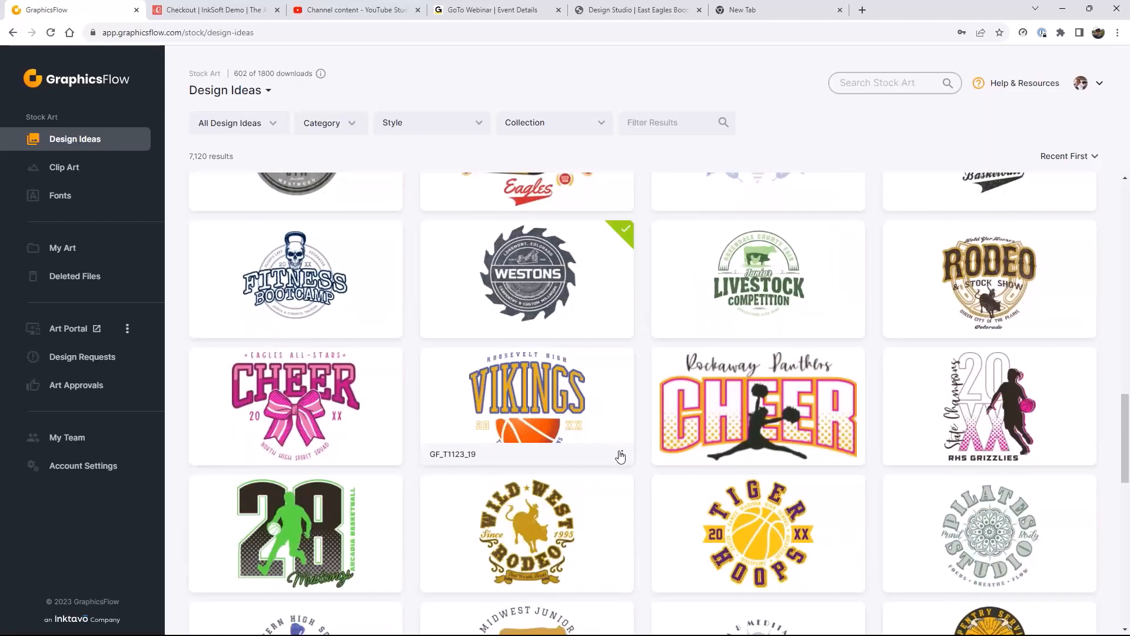
pyautogui.scroll(-5, 621, 457)
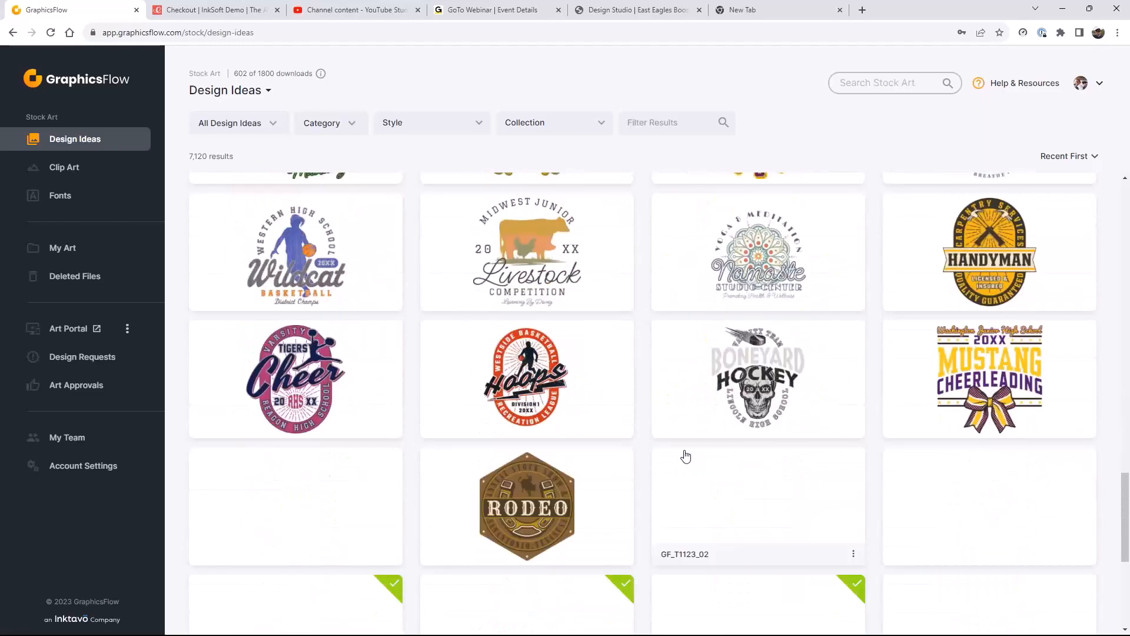
pyautogui.scroll(-3, 681, 454)
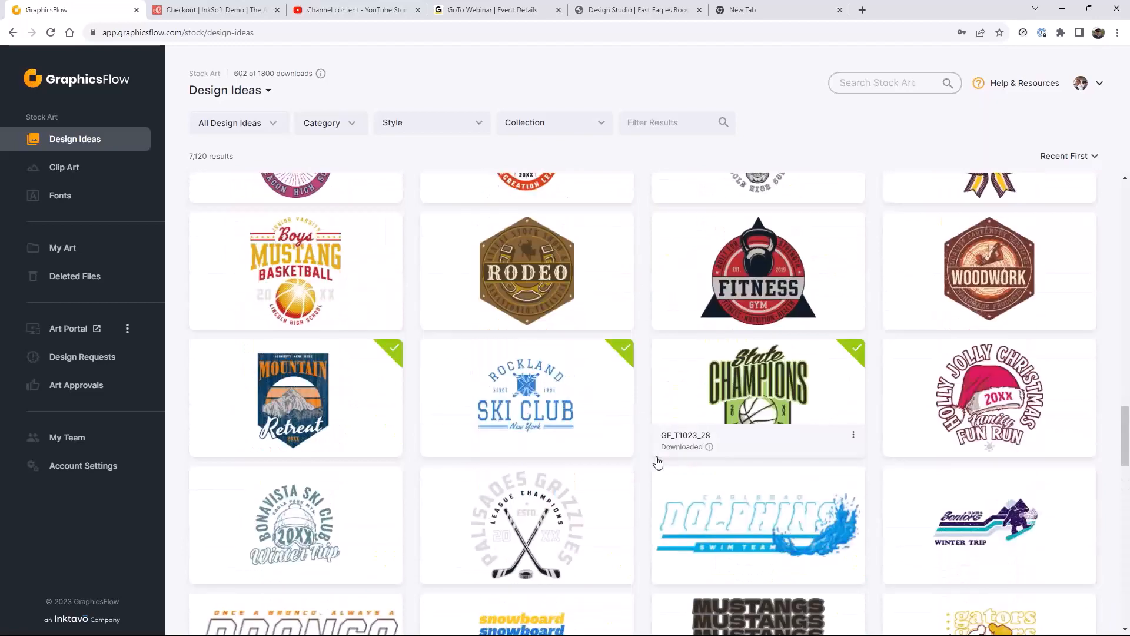
pyautogui.scroll(-5, 660, 460)
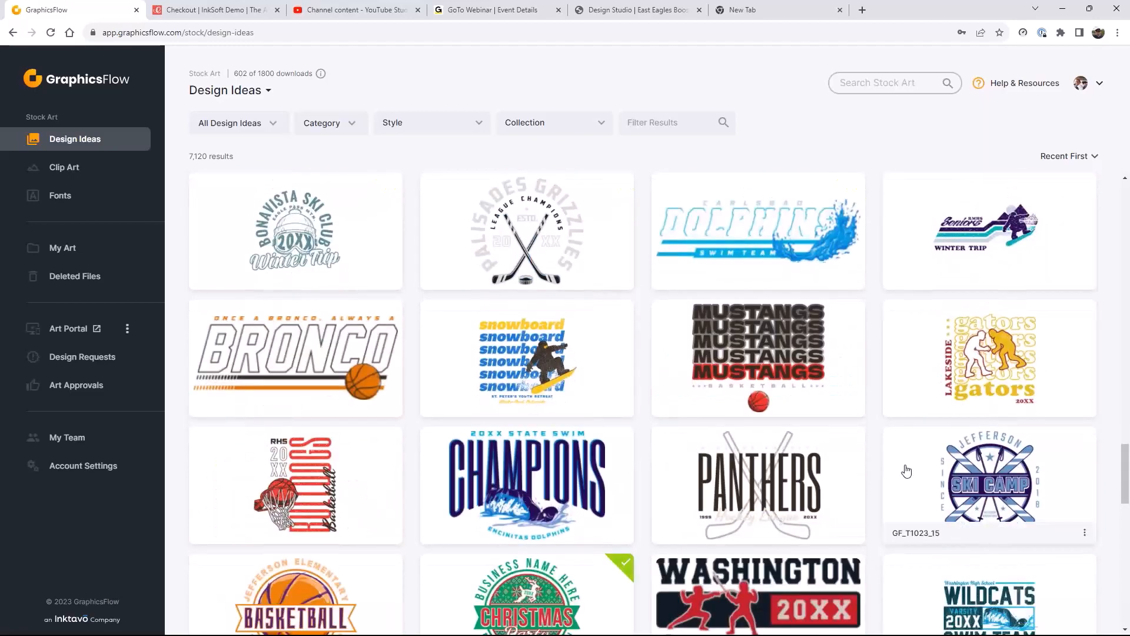
pyautogui.scroll(-3, 907, 471)
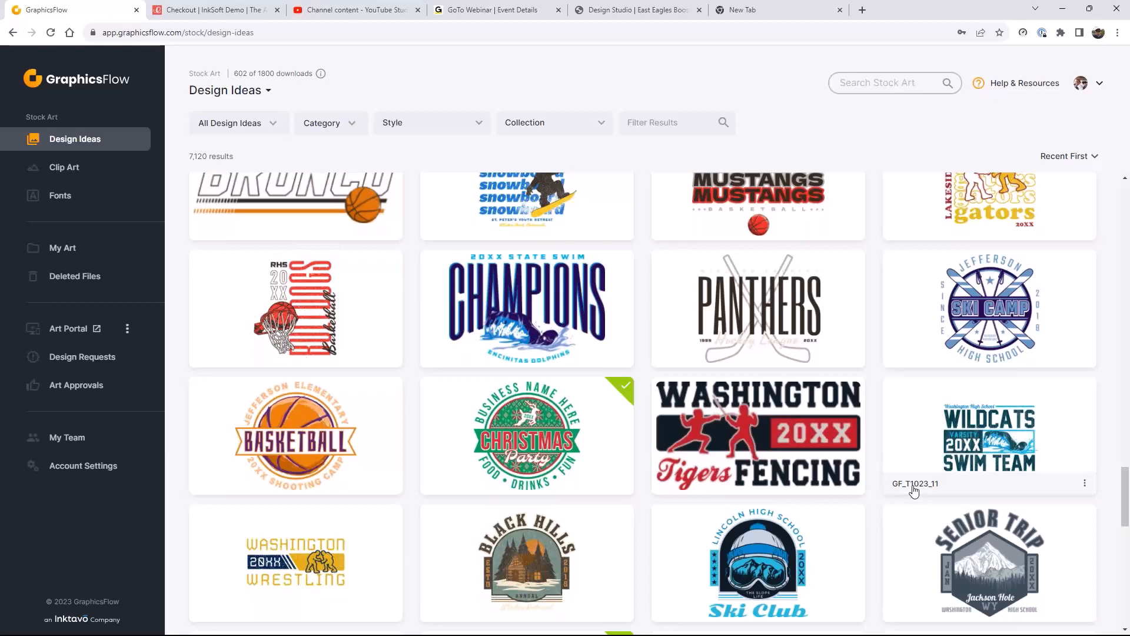
pyautogui.scroll(-3, 914, 490)
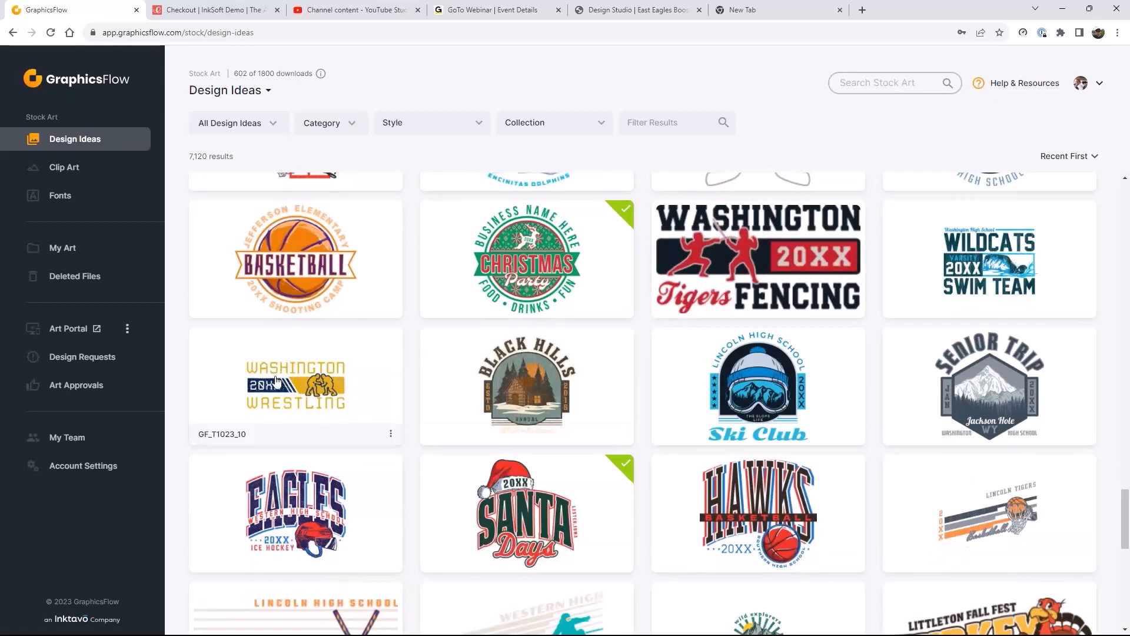
# Step: Open the Washington Wrestling design idea, GF_T1023_10, in GraphicsFlow for customization
pyautogui.click(305, 384)
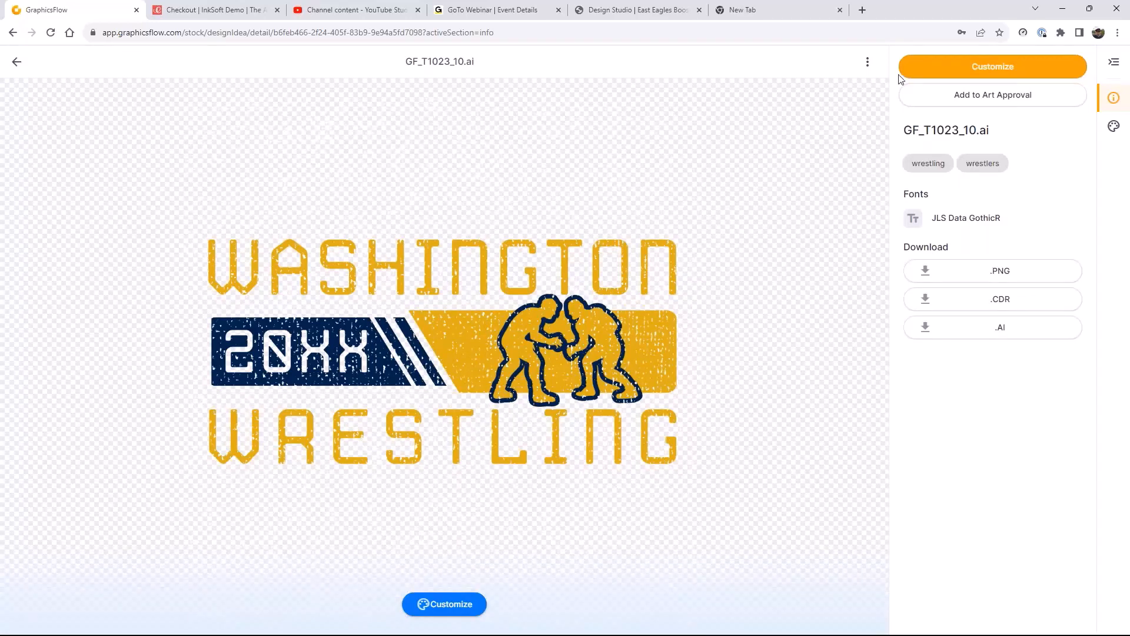
pyautogui.click(999, 69)
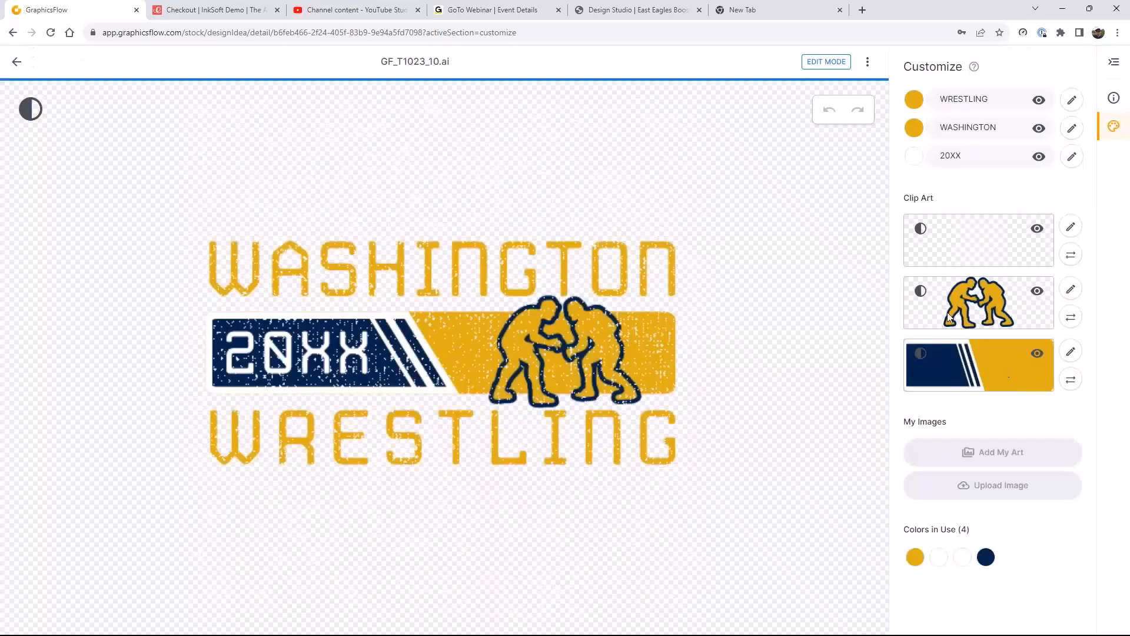
# Step: Preview the design and its distress texture on a dark background, and hide the texture clip art layer
pyautogui.click(35, 109)
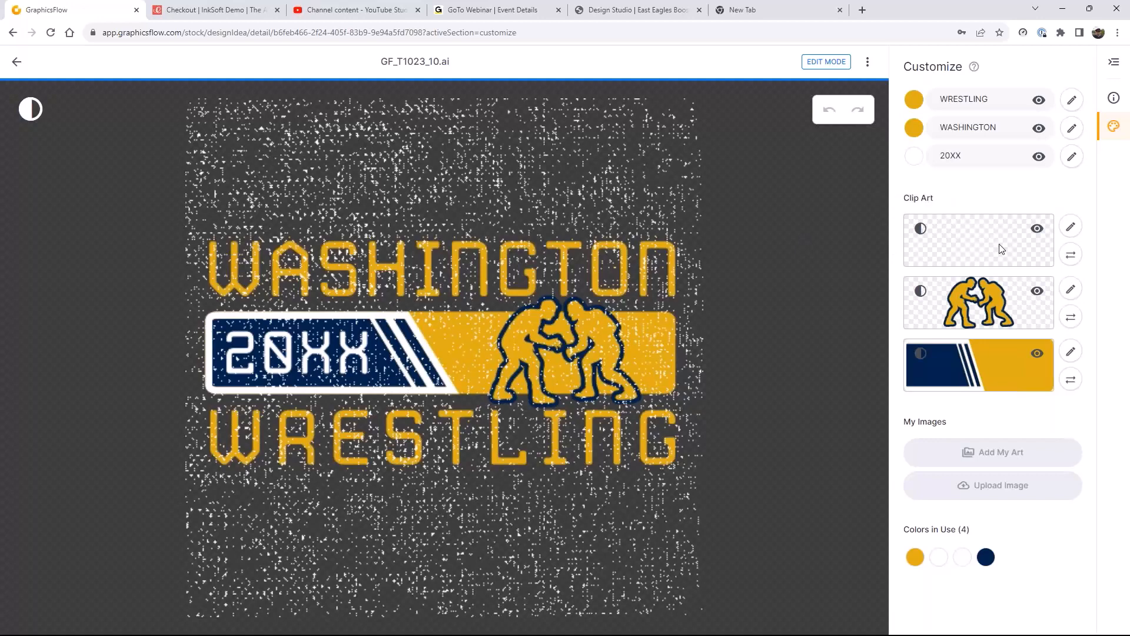
pyautogui.click(920, 229)
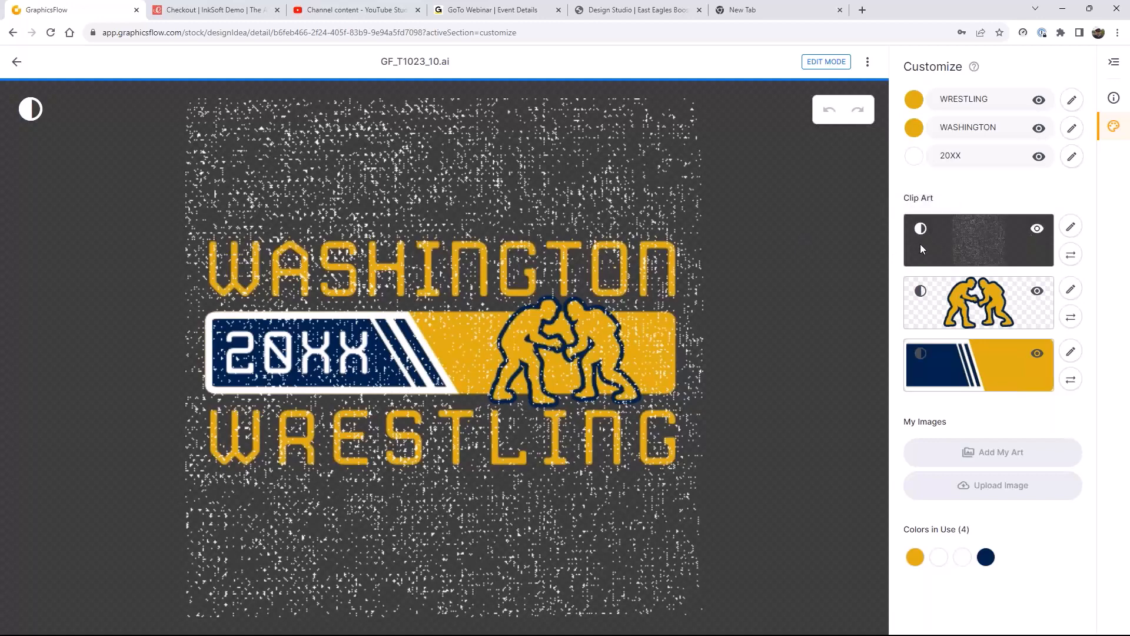
pyautogui.click(1037, 231)
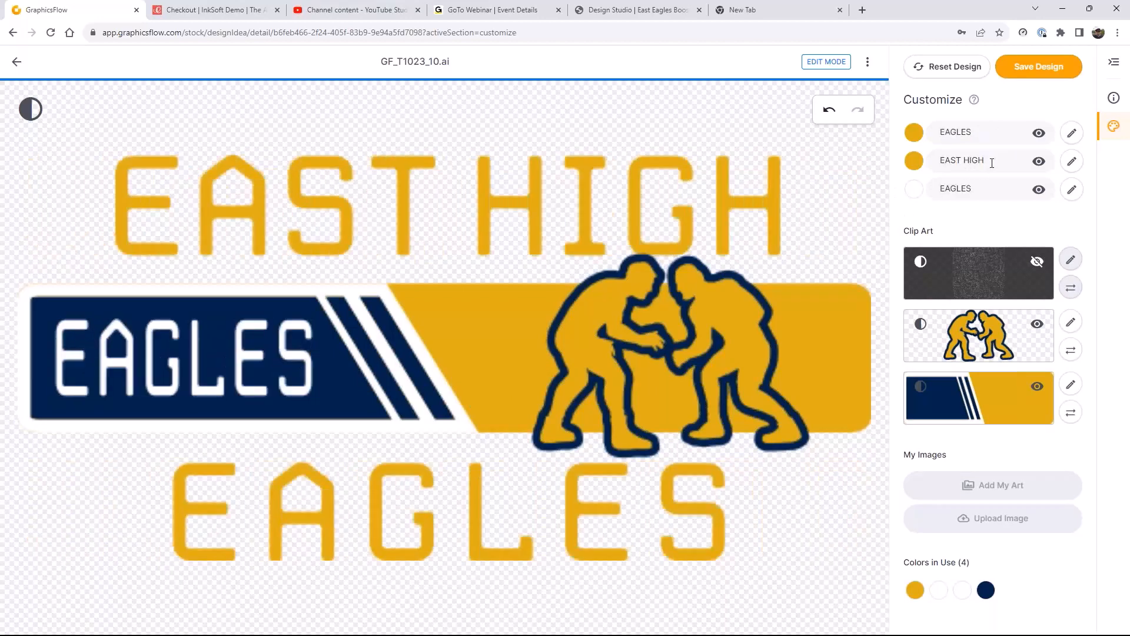
# Step: Reword the design's text lines to EAST HIGH, EAGLES and INSERT SPORT, and enlarge the EAST HIGH line to 109%
pyautogui.moveTo(992, 166); pyautogui.dragTo(924, 165)
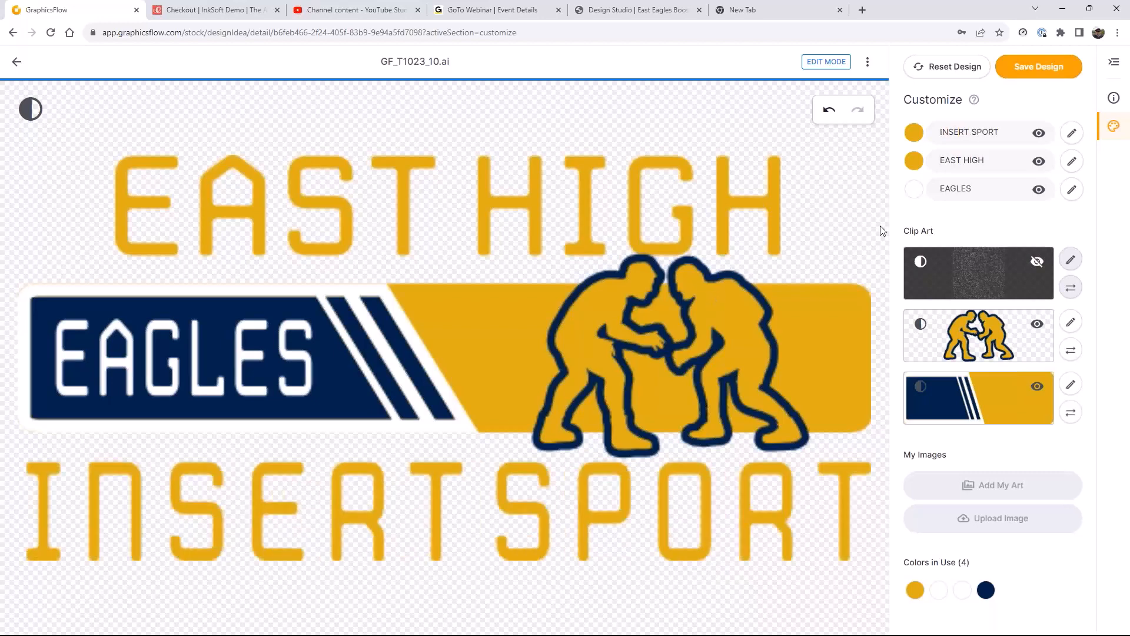
pyautogui.click(1072, 163)
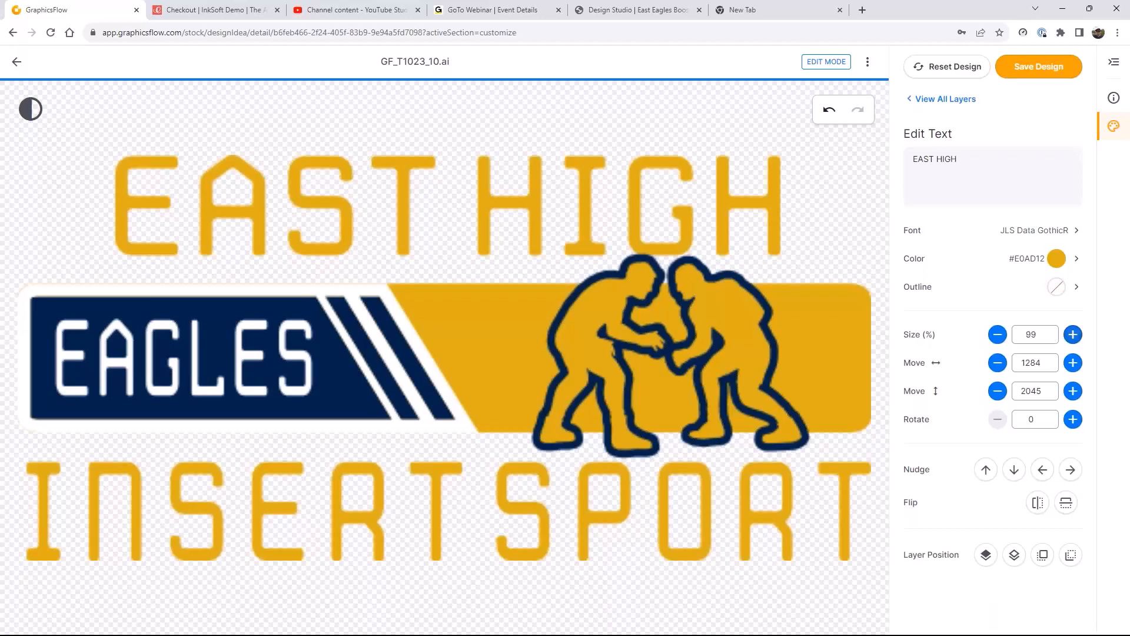
pyautogui.click(1072, 334)
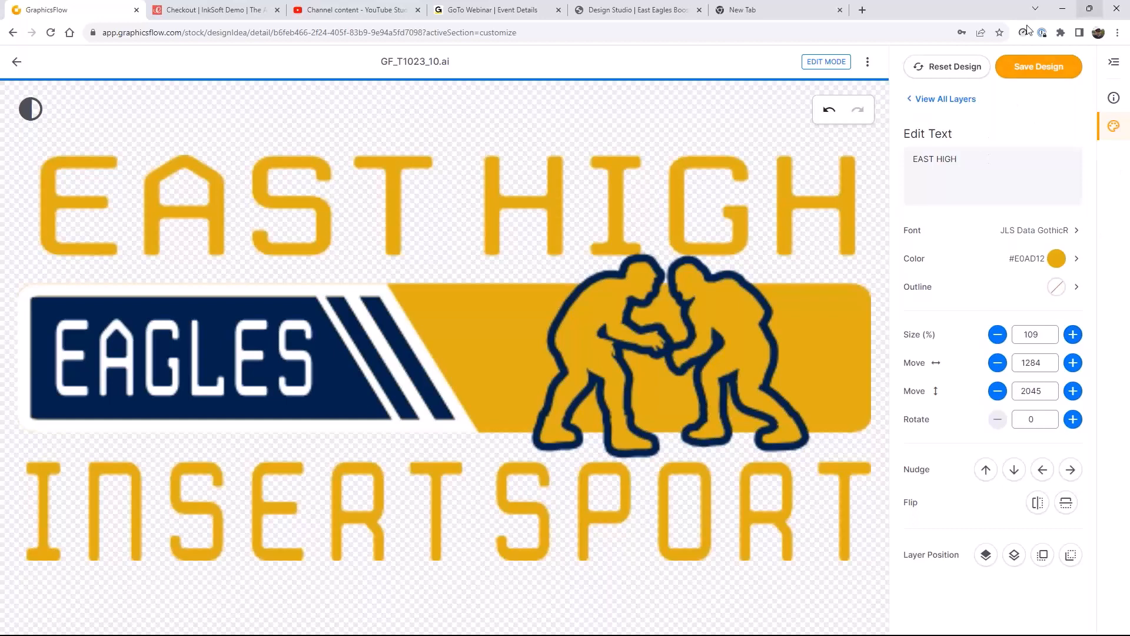
pyautogui.click(943, 99)
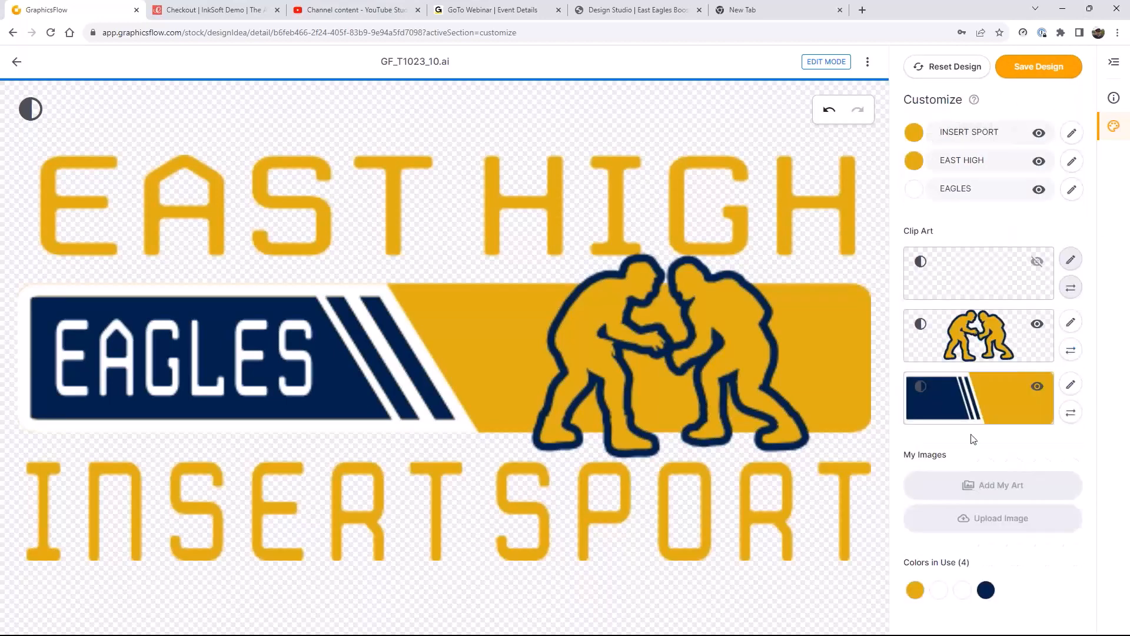
# Step: Replace the wrestlers clip art with the blue eagle head found by searching for "eagle", and reduce it to 28% size
pyautogui.click(1074, 329)
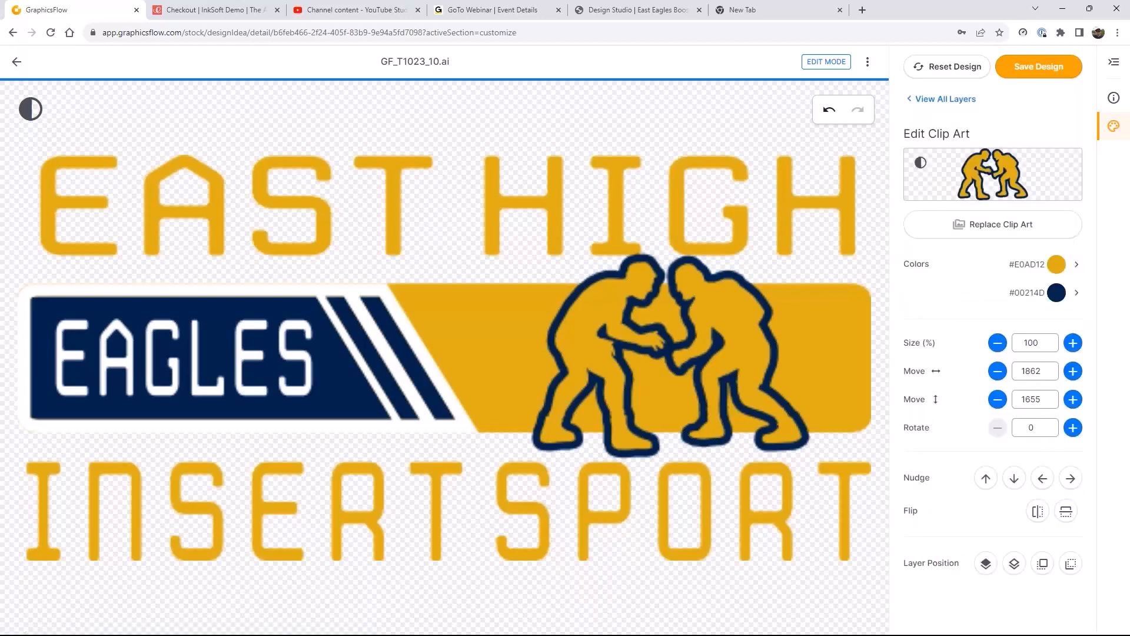
pyautogui.click(995, 224)
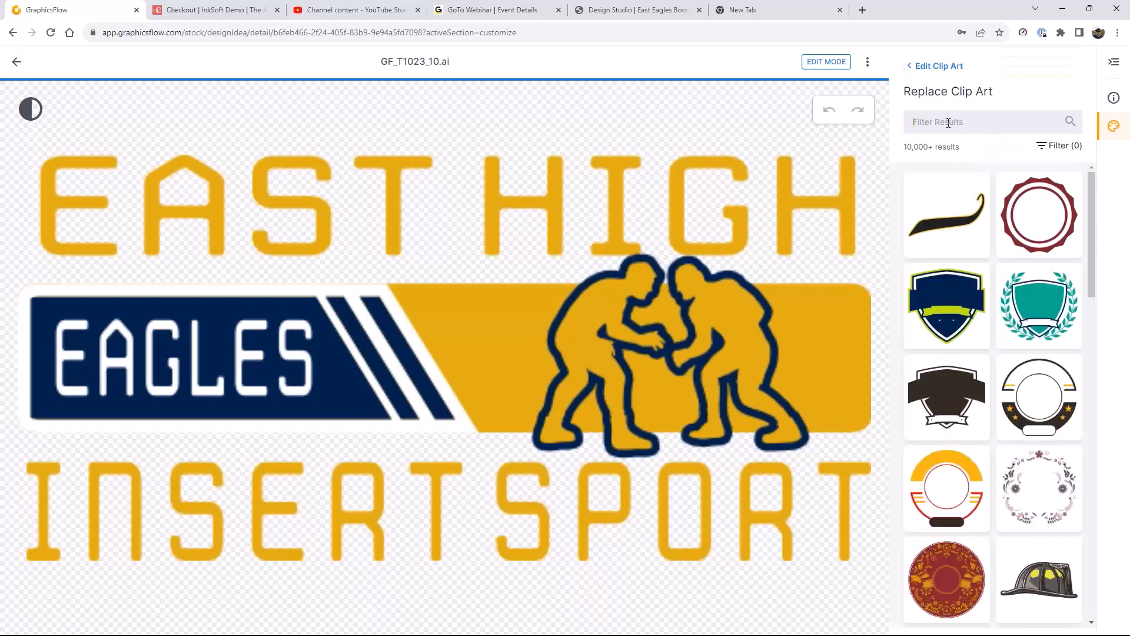
pyautogui.click(949, 123)
pyautogui.write('eag')
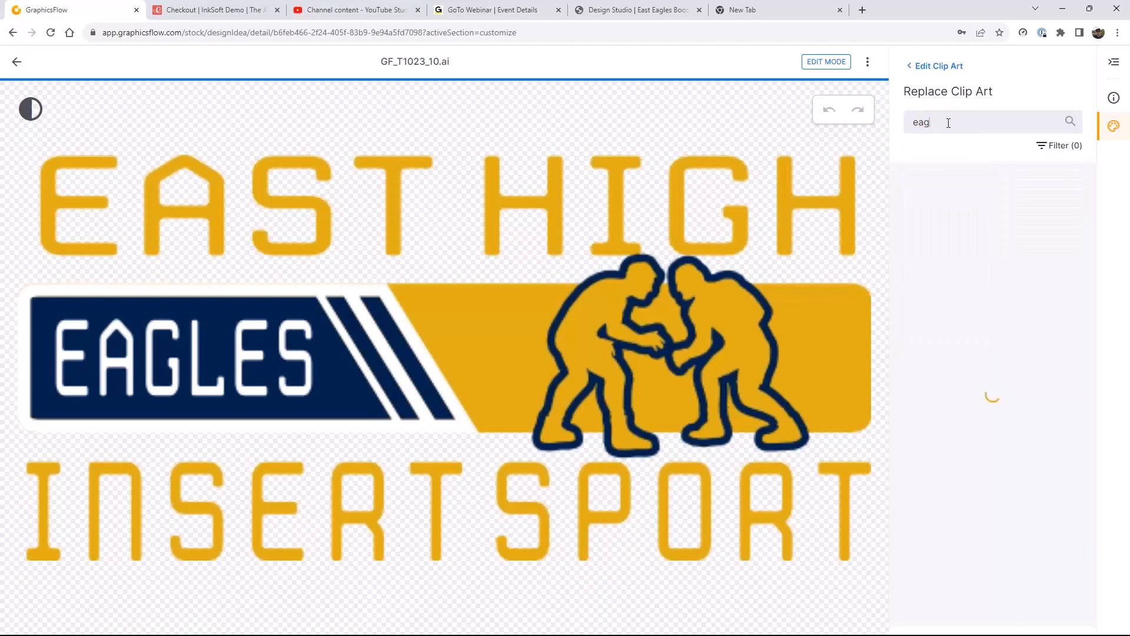
pyautogui.write('l')
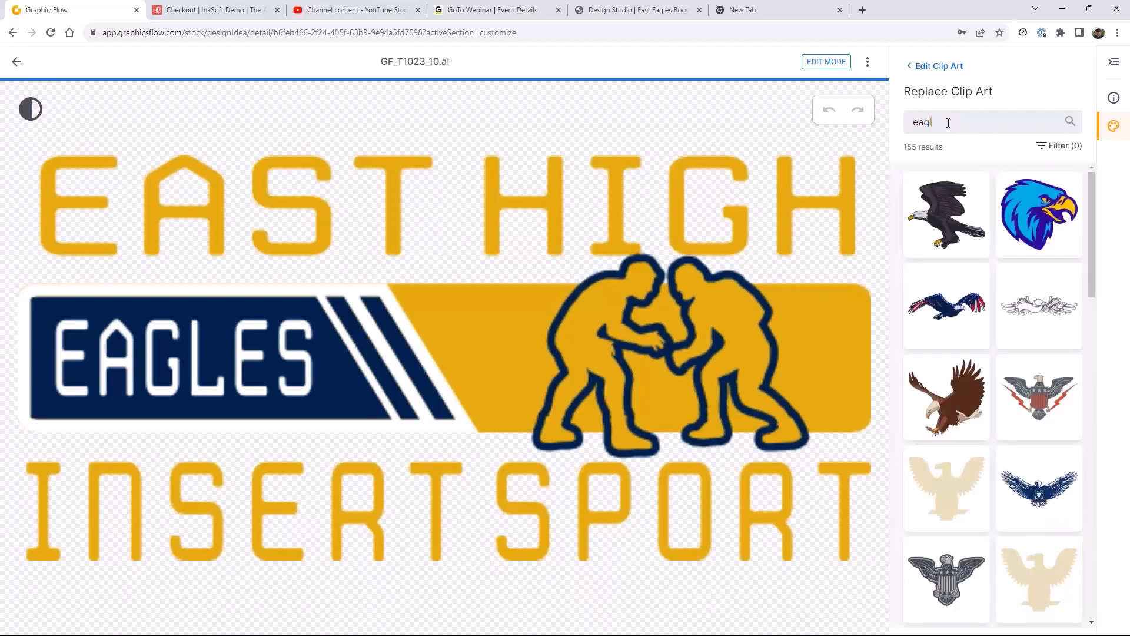
pyautogui.write('e')
pyautogui.click(1040, 213)
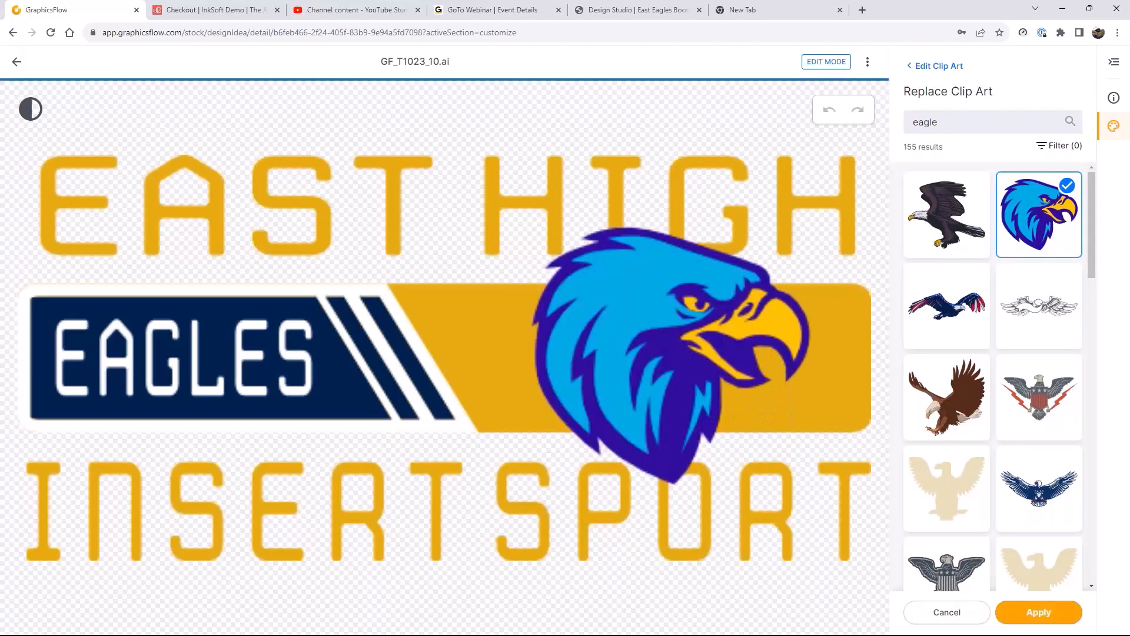
pyautogui.click(1038, 613)
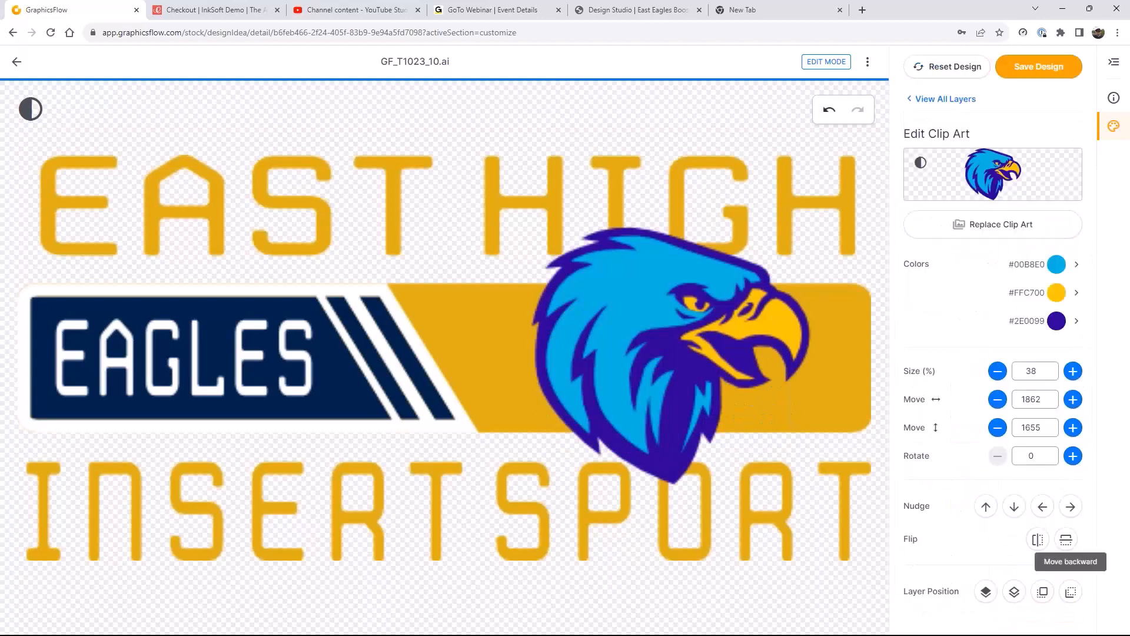
pyautogui.click(1001, 375)
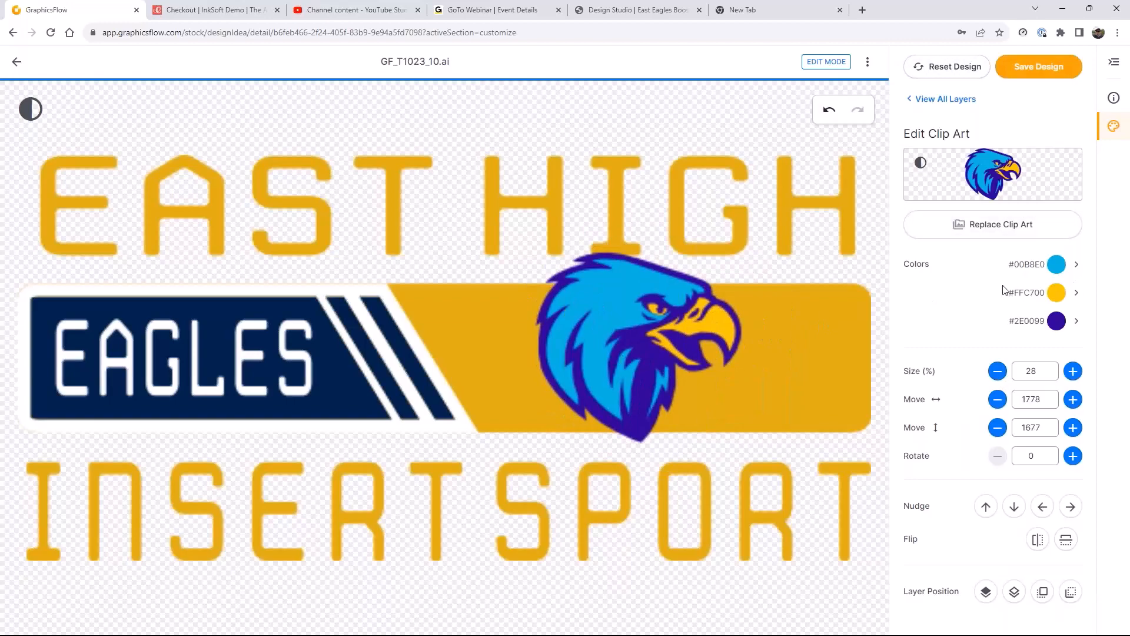
# Step: Recolor the eagle head clip art, changing its light blue to white #FFFFFF and its purple to navy #002654
pyautogui.click(1057, 266)
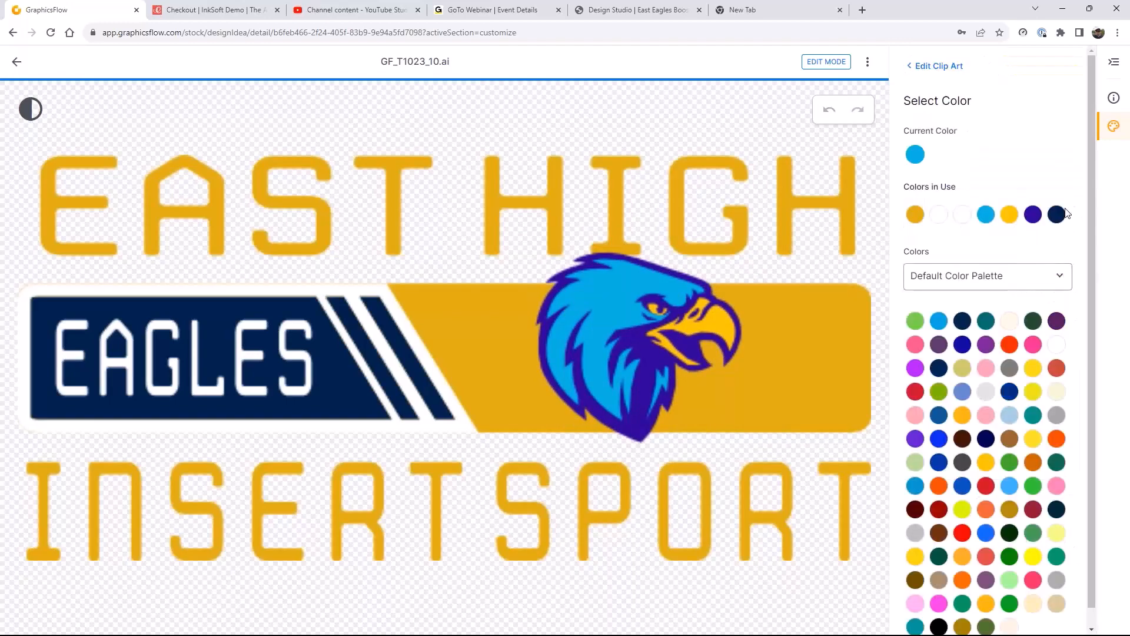
pyautogui.click(939, 214)
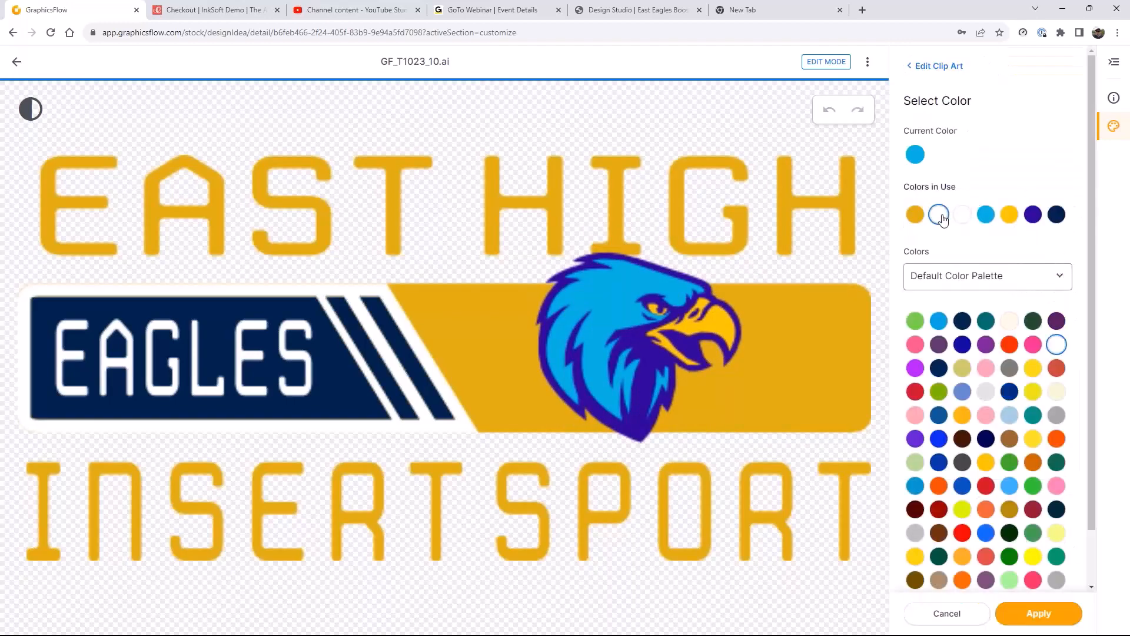
pyautogui.click(1043, 621)
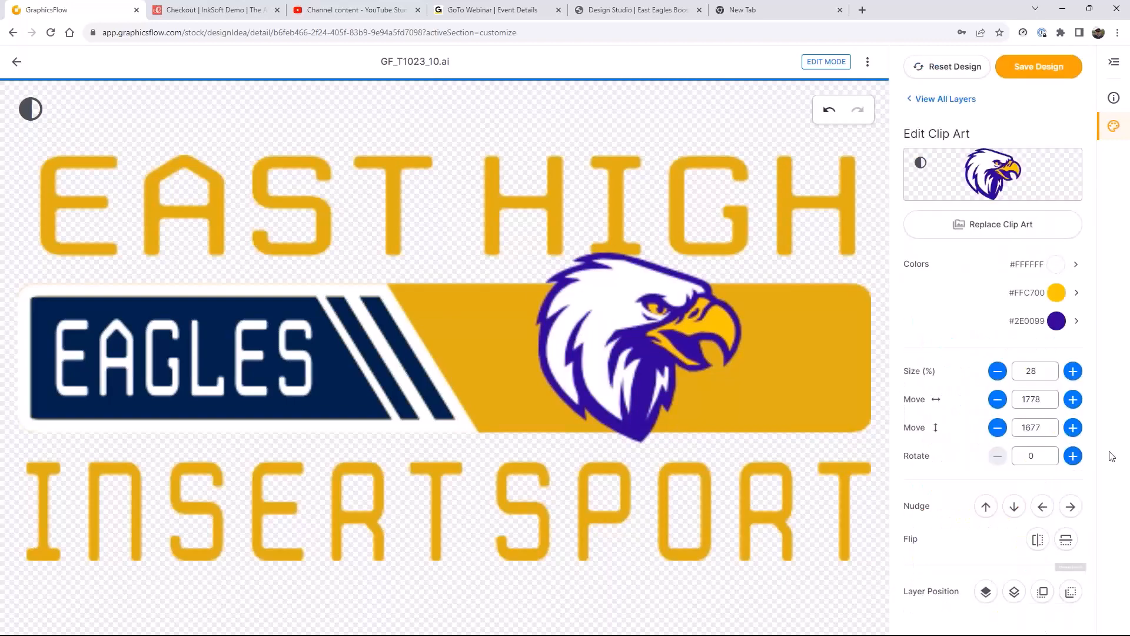
pyautogui.click(1058, 328)
pyautogui.click(939, 368)
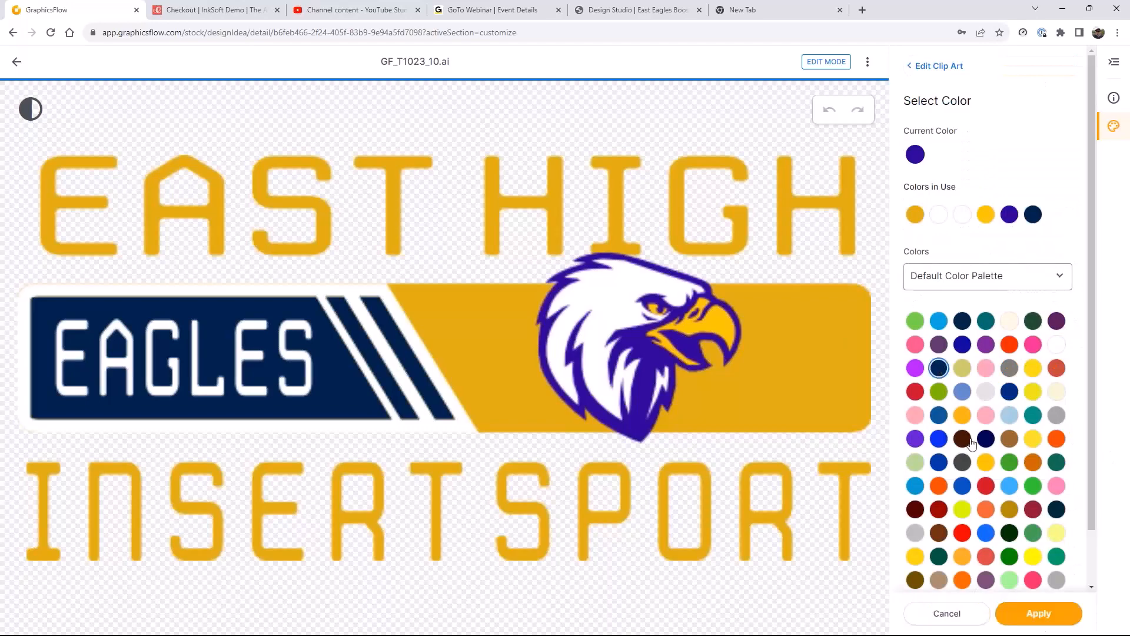
pyautogui.click(1035, 614)
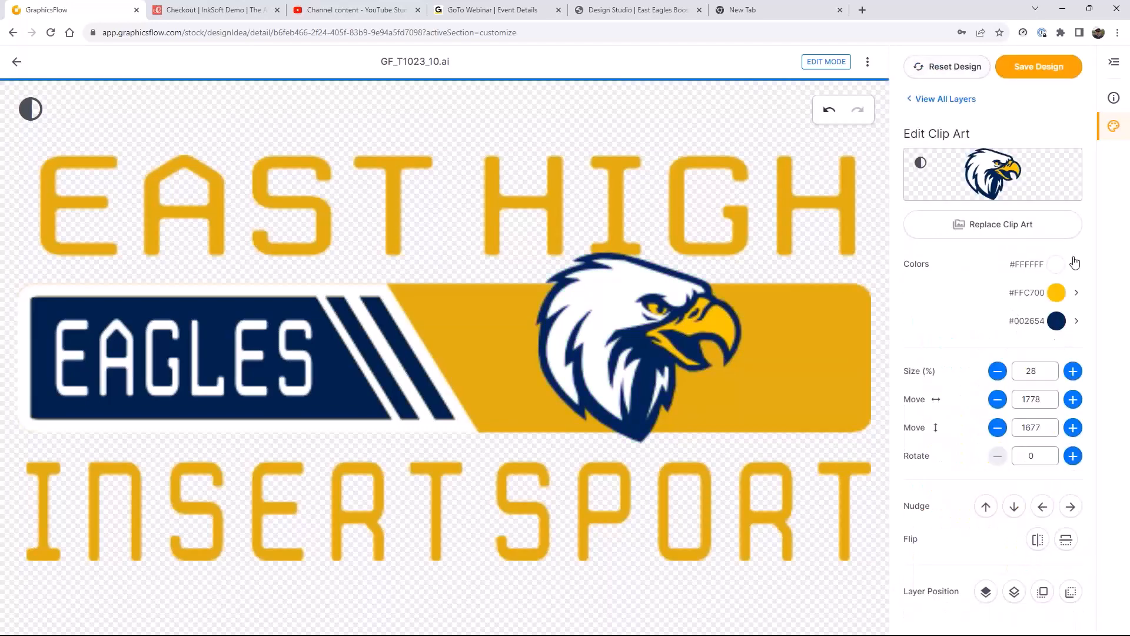
pyautogui.click(920, 101)
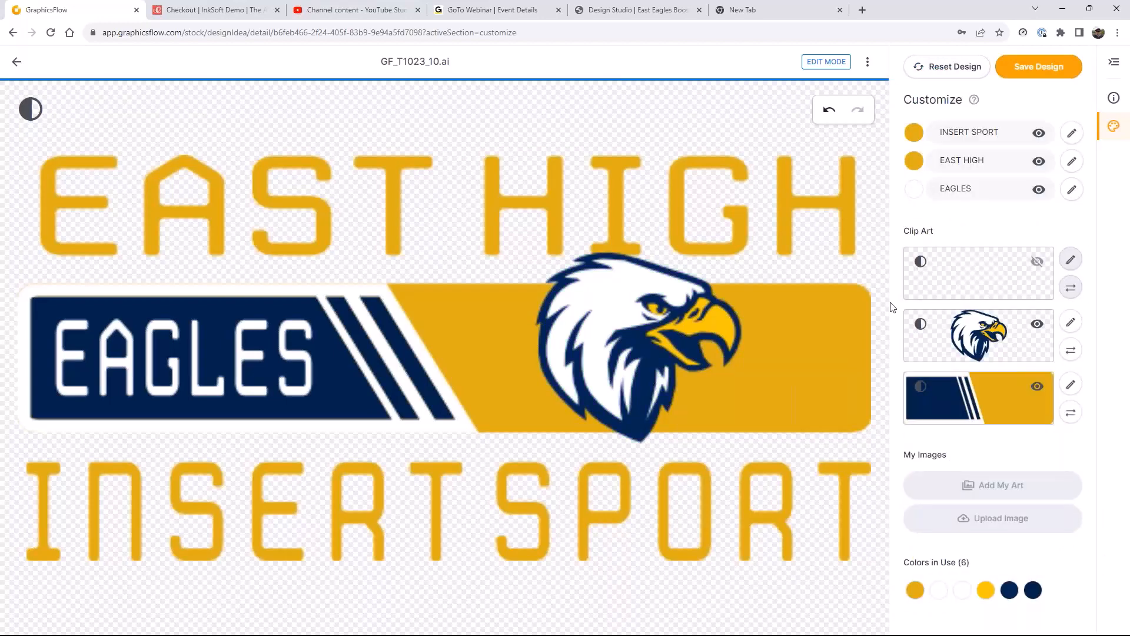
# Step: Replace the design's darker gold with the eagle beak's yellow, #FFC700
pyautogui.click(916, 592)
pyautogui.click(986, 214)
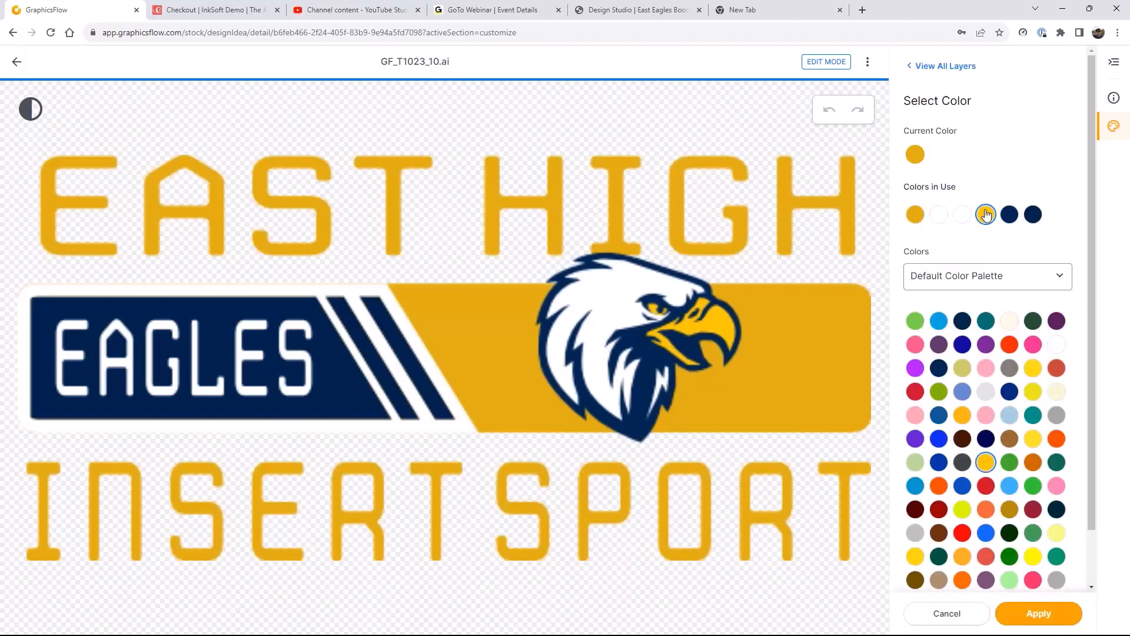
pyautogui.click(1010, 613)
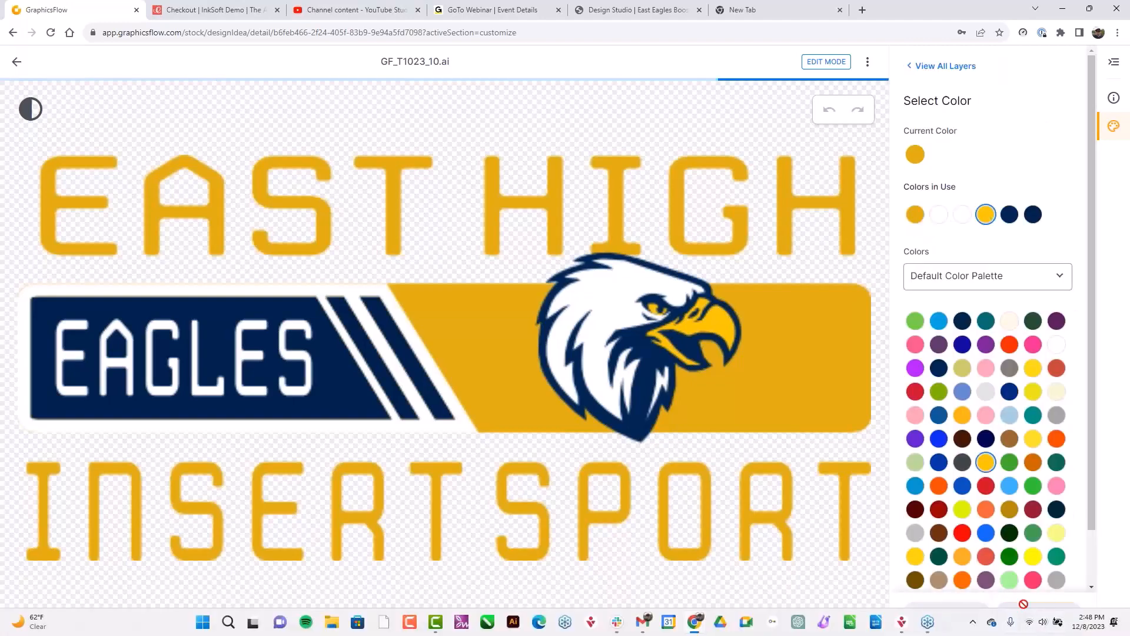
pyautogui.click(1075, 189)
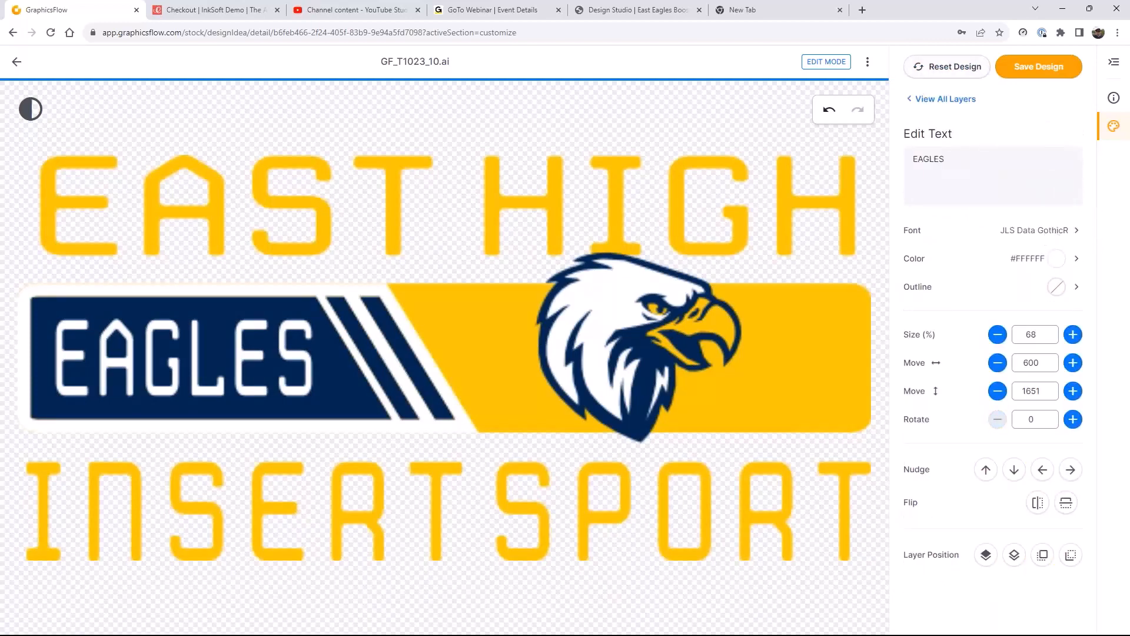
pyautogui.click(915, 101)
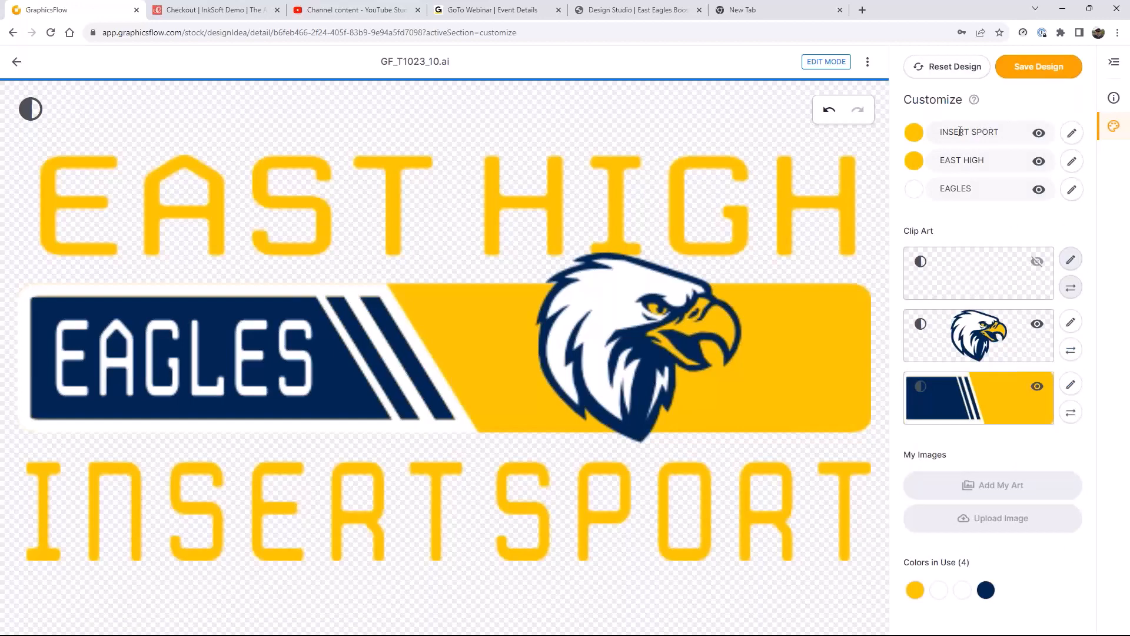
# Step: Change the font of the INSERT SPORT and EAST HIGH text lines to DASGameday-Regular, searching the fonts for "das"
pyautogui.click(1072, 133)
pyautogui.click(1071, 228)
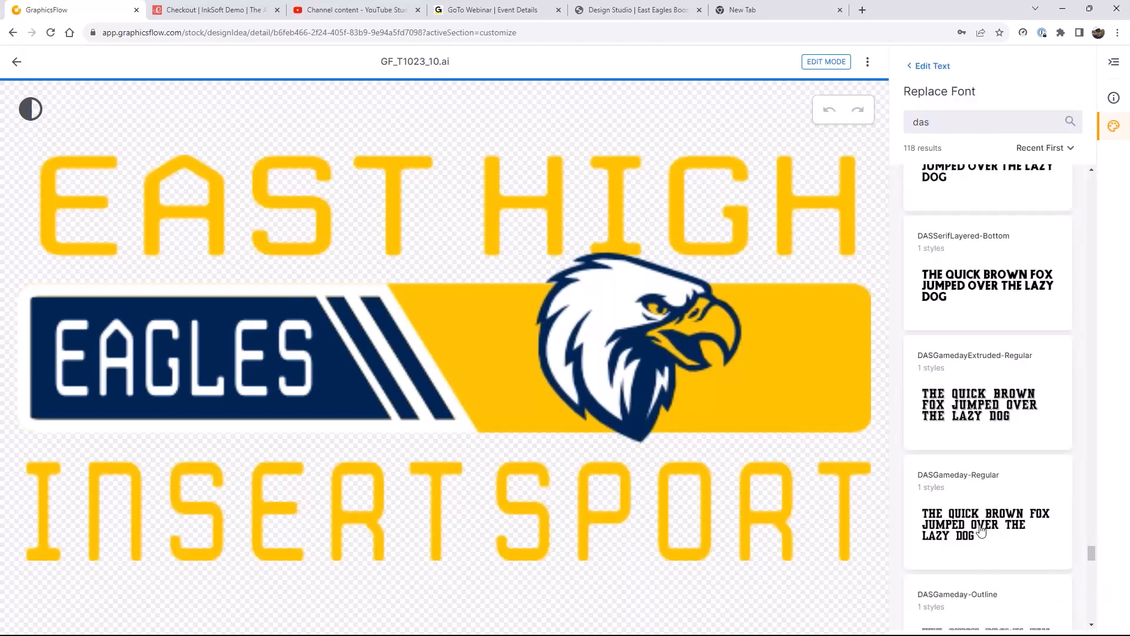
pyautogui.click(981, 531)
pyautogui.click(1045, 614)
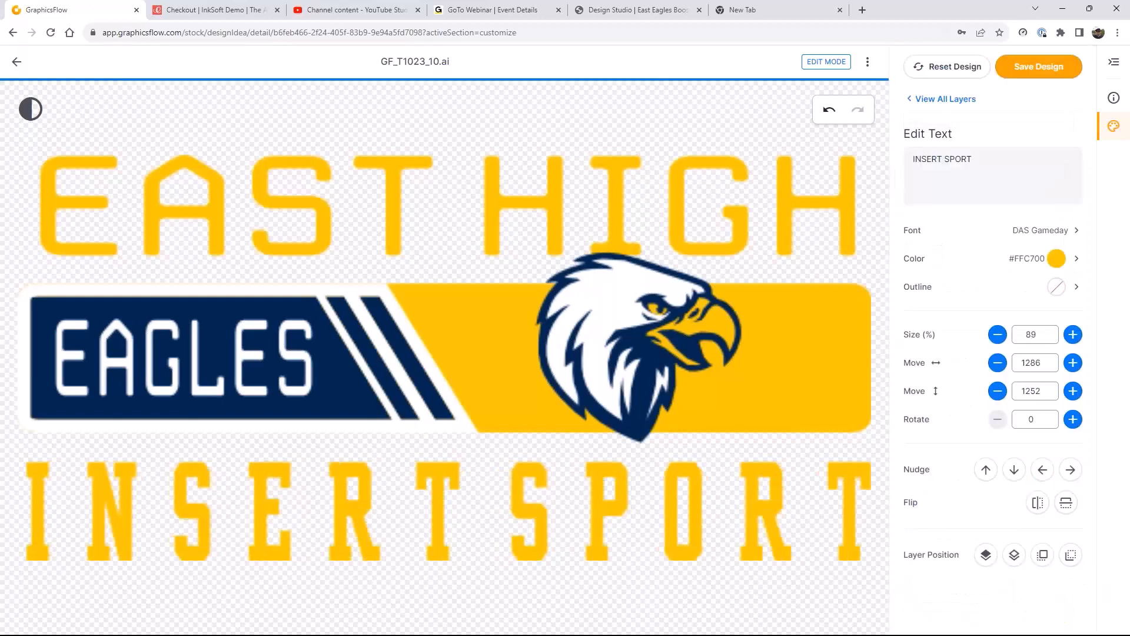
pyautogui.click(930, 99)
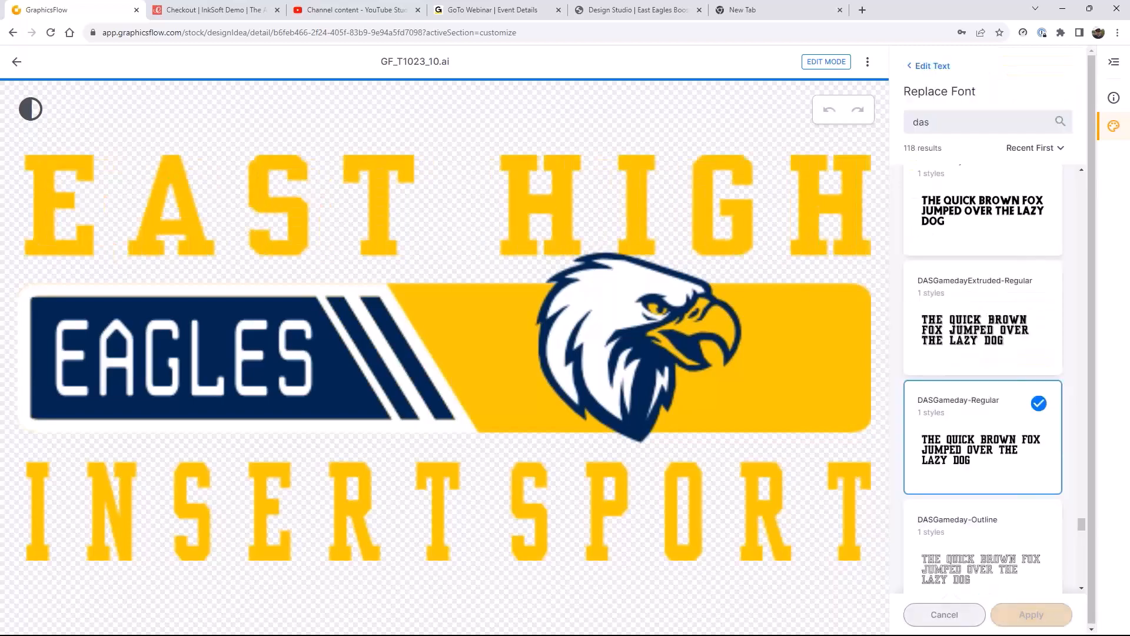
pyautogui.click(1032, 614)
pyautogui.click(941, 99)
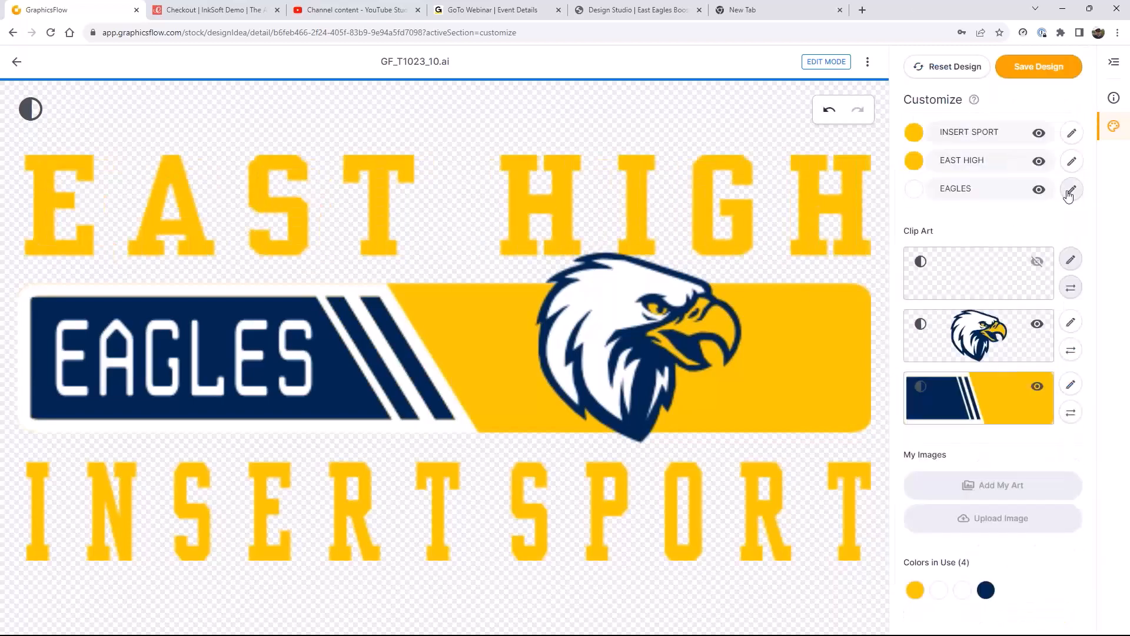
# Step: Change the font of the white EAGLES text in the navy banner to DAS Gameday
pyautogui.click(1069, 189)
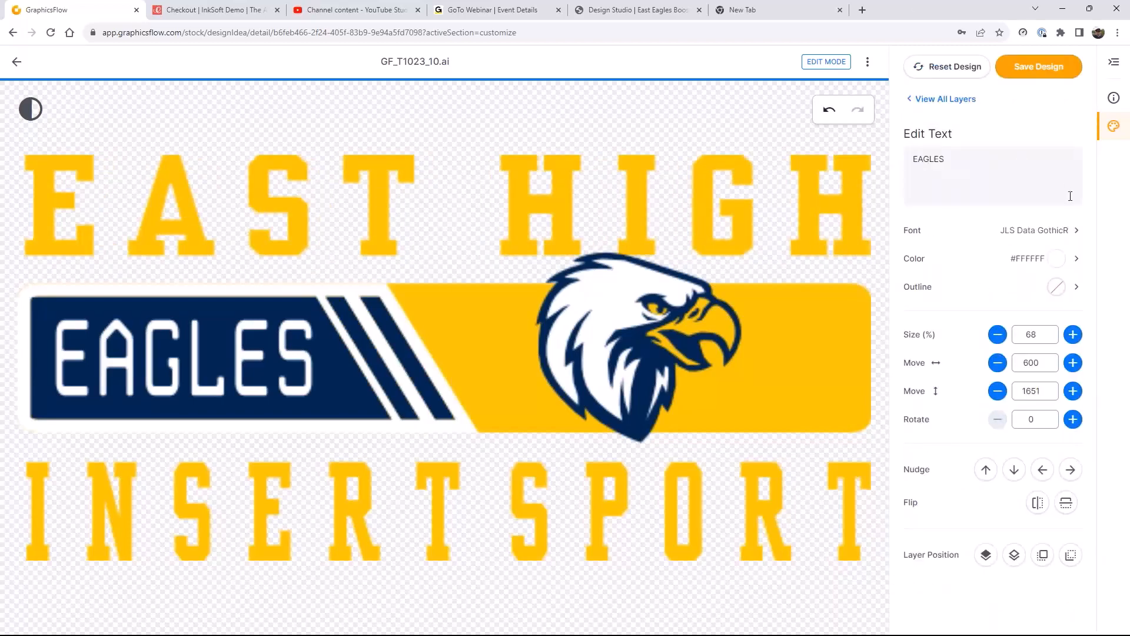
pyautogui.click(1078, 239)
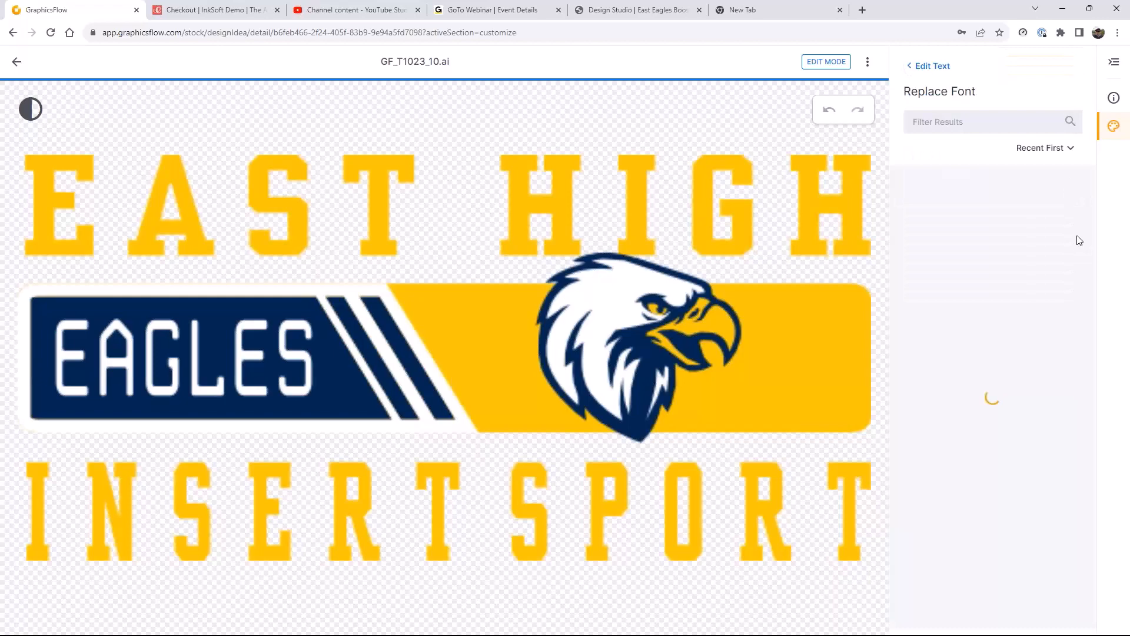
pyautogui.click(942, 118)
pyautogui.write('c')
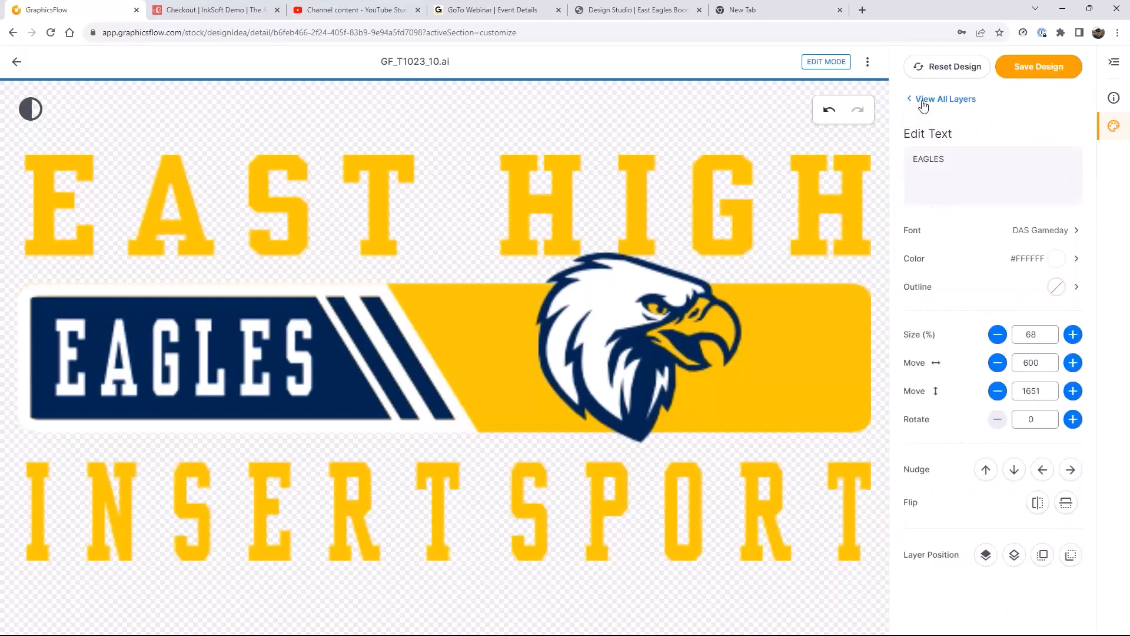
pyautogui.click(923, 104)
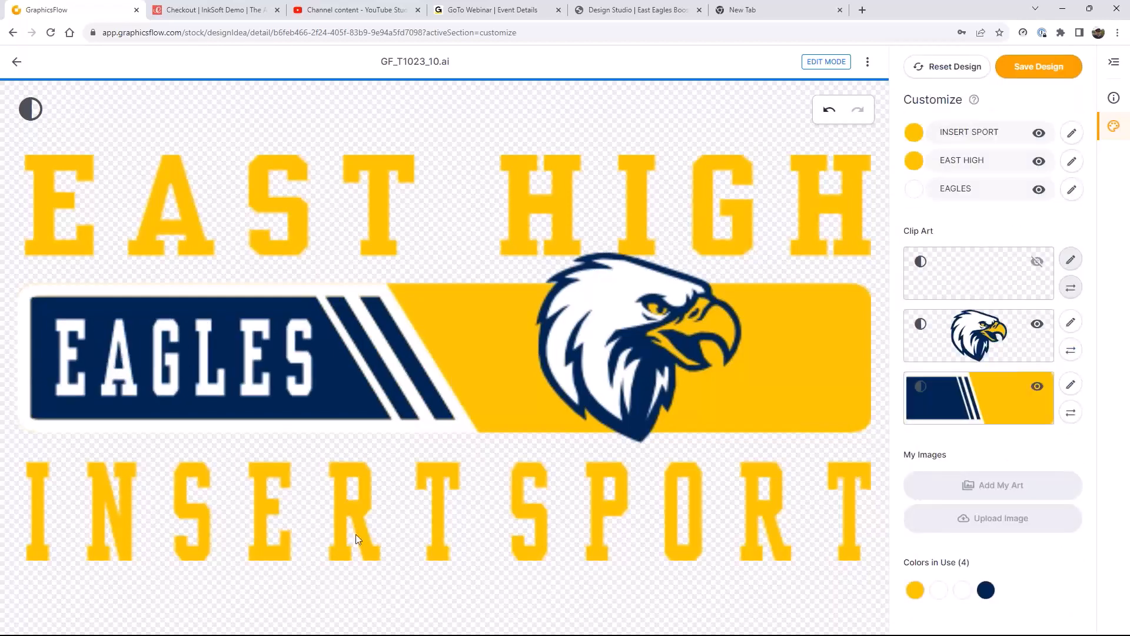
# Step: Hide the INSERT SPORT text line and save the design in the East Eagles folder as "East Eagles Spilt Block 01"
pyautogui.click(1041, 135)
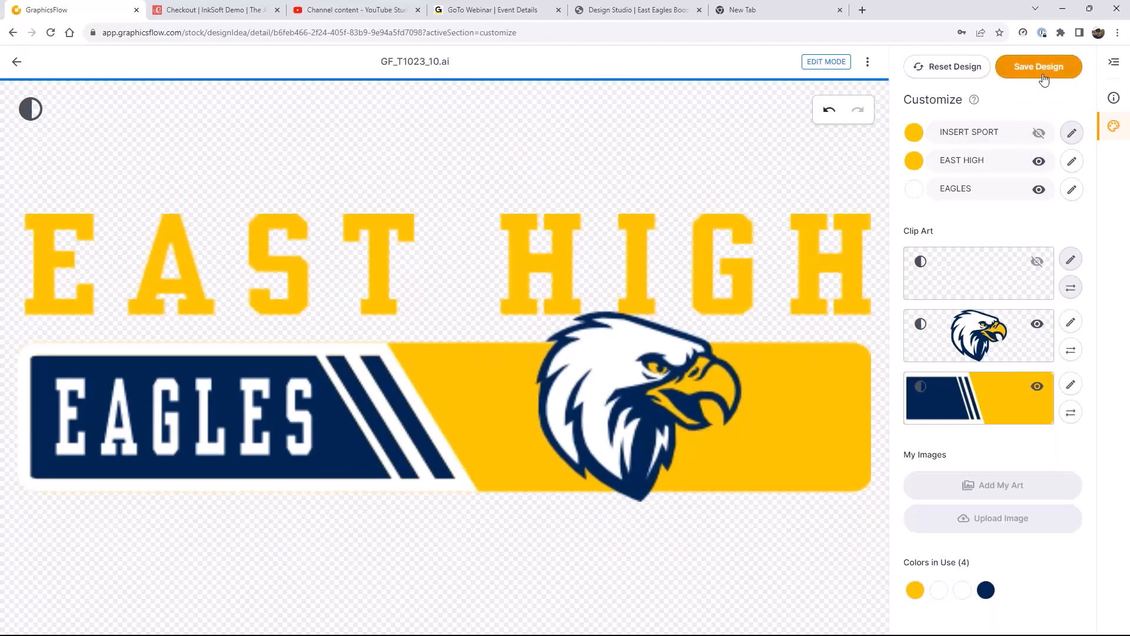
pyautogui.click(1040, 66)
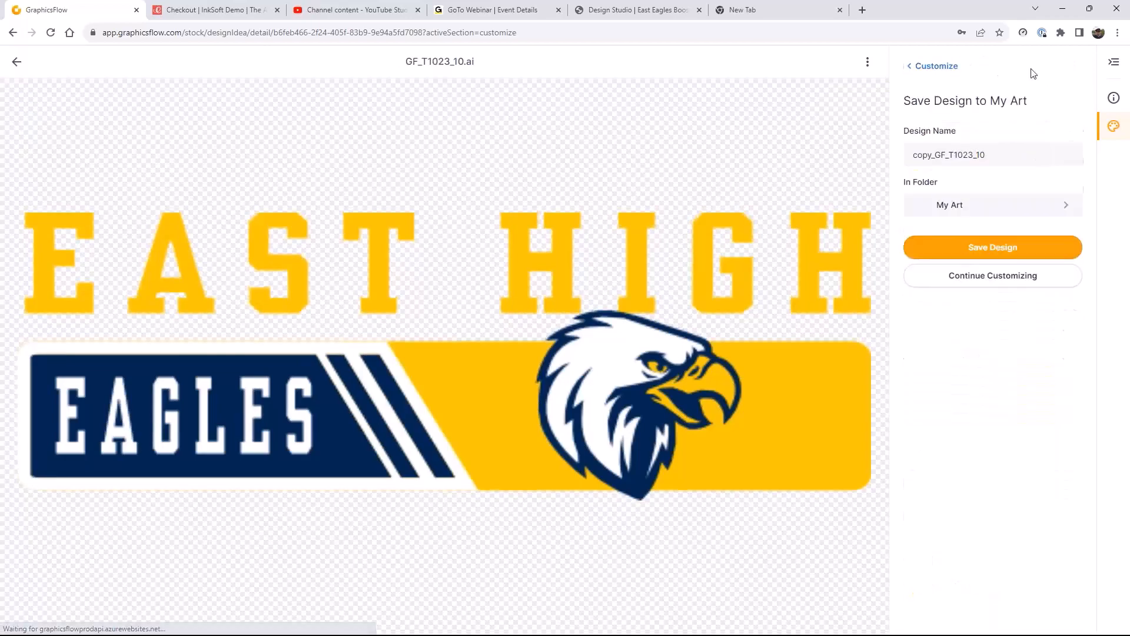
pyautogui.click(1043, 209)
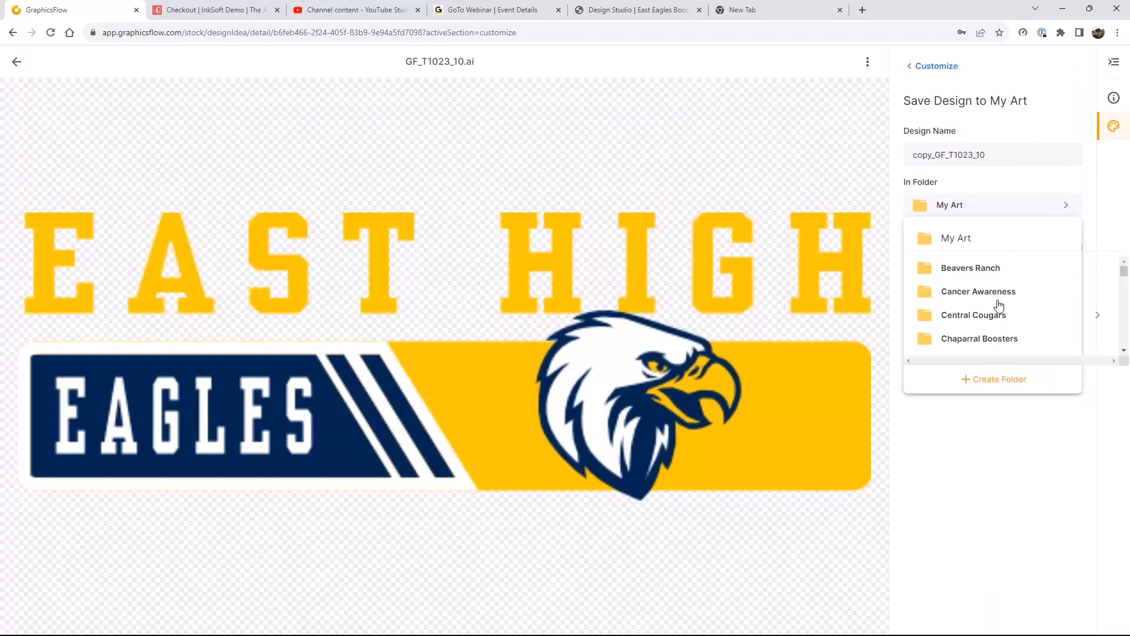
pyautogui.scroll(-2, 1000, 305)
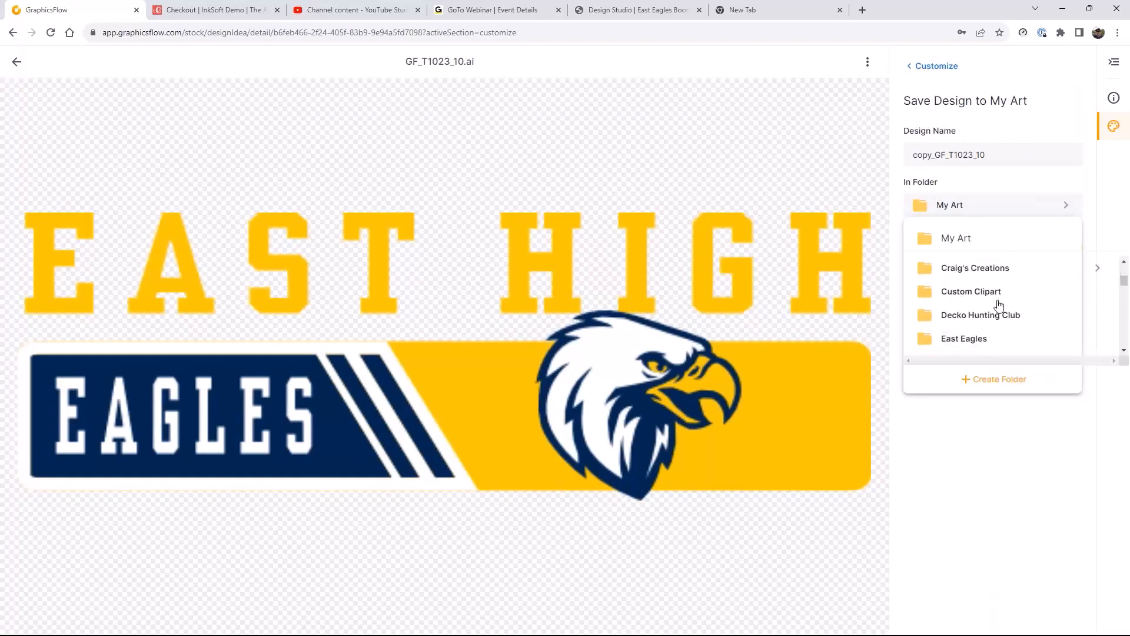
pyautogui.click(979, 340)
pyautogui.moveTo(997, 154); pyautogui.dragTo(817, 159)
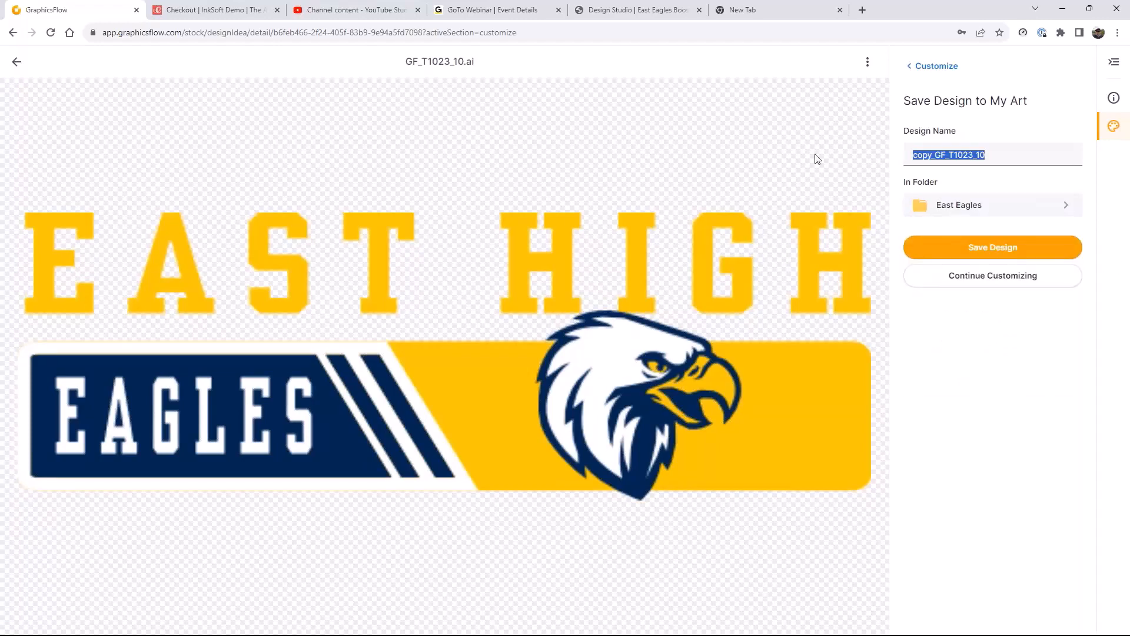
pyautogui.write('East Eagles Spilt Block 01')
pyautogui.press('Return')
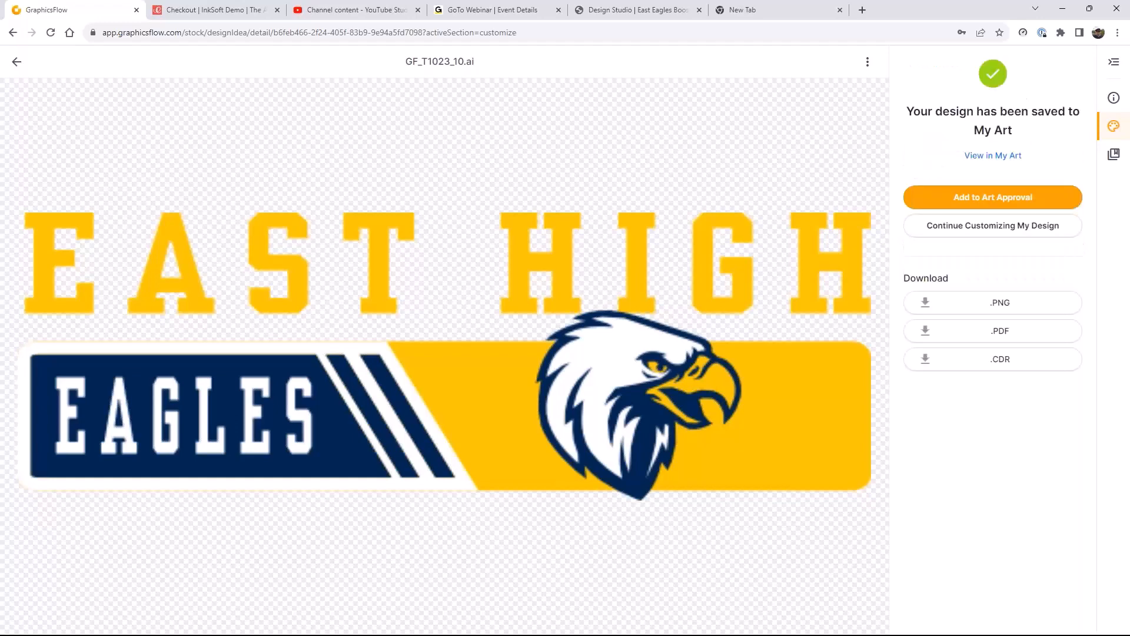
# Step: Download the saved design as a PDF into the PDF Files folder under East Eagles Store Files
pyautogui.click(1022, 332)
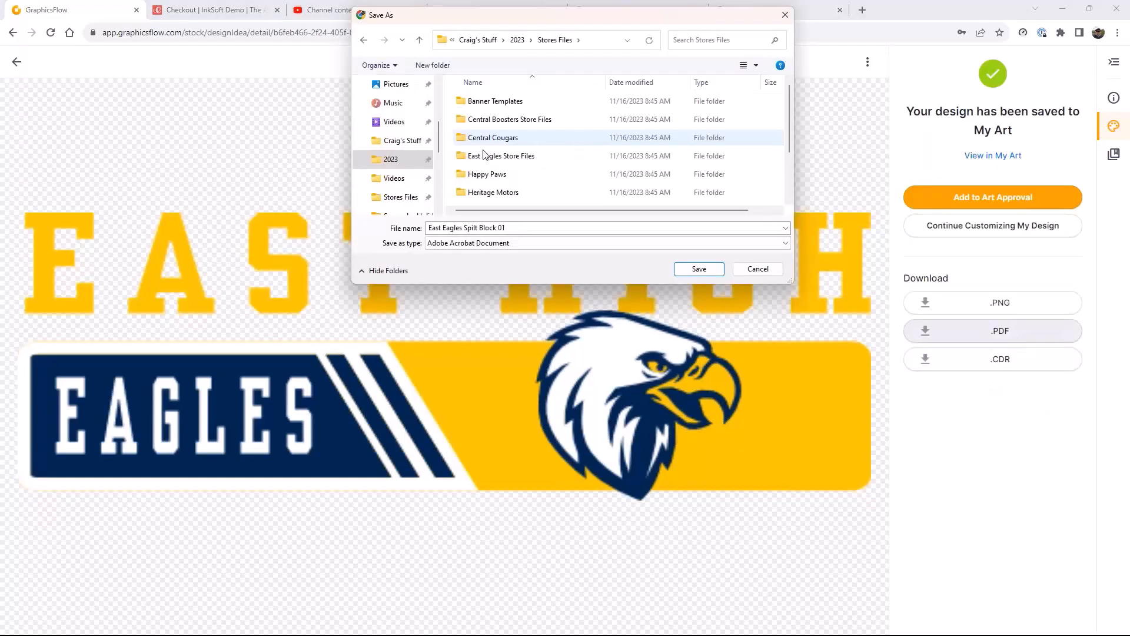
pyautogui.doubleClick(585, 154)
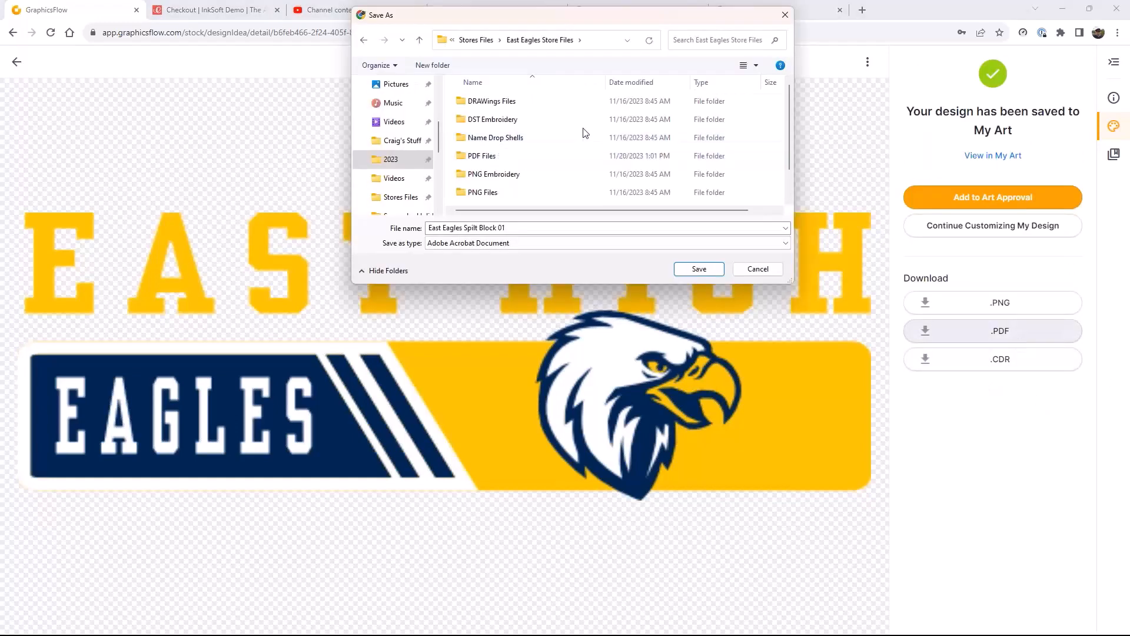
pyautogui.doubleClick(489, 156)
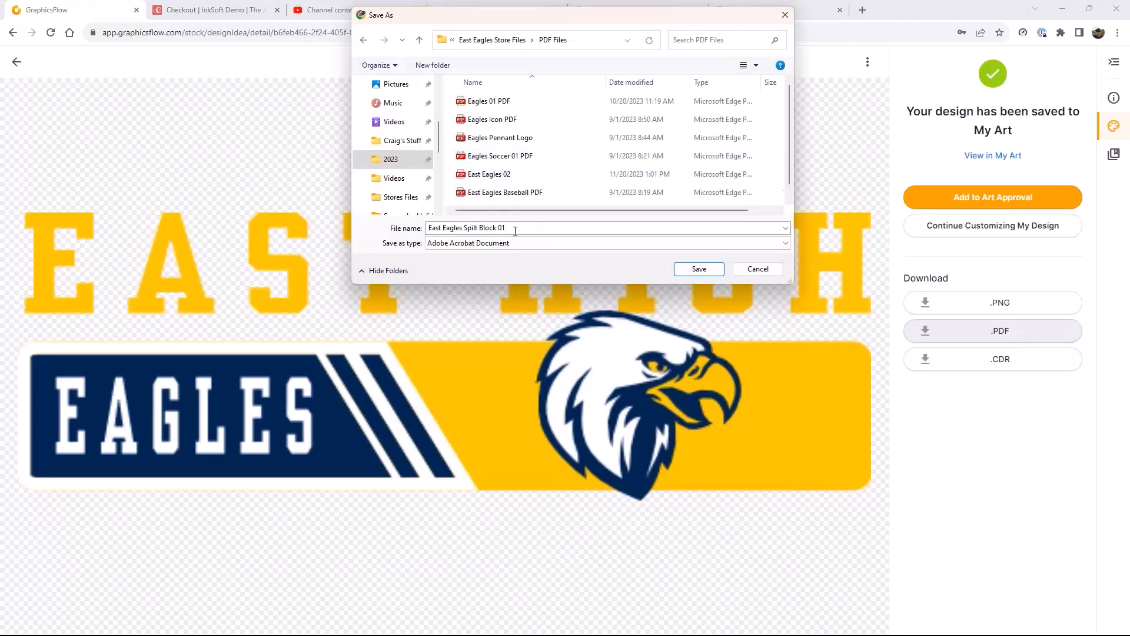
pyautogui.click(701, 269)
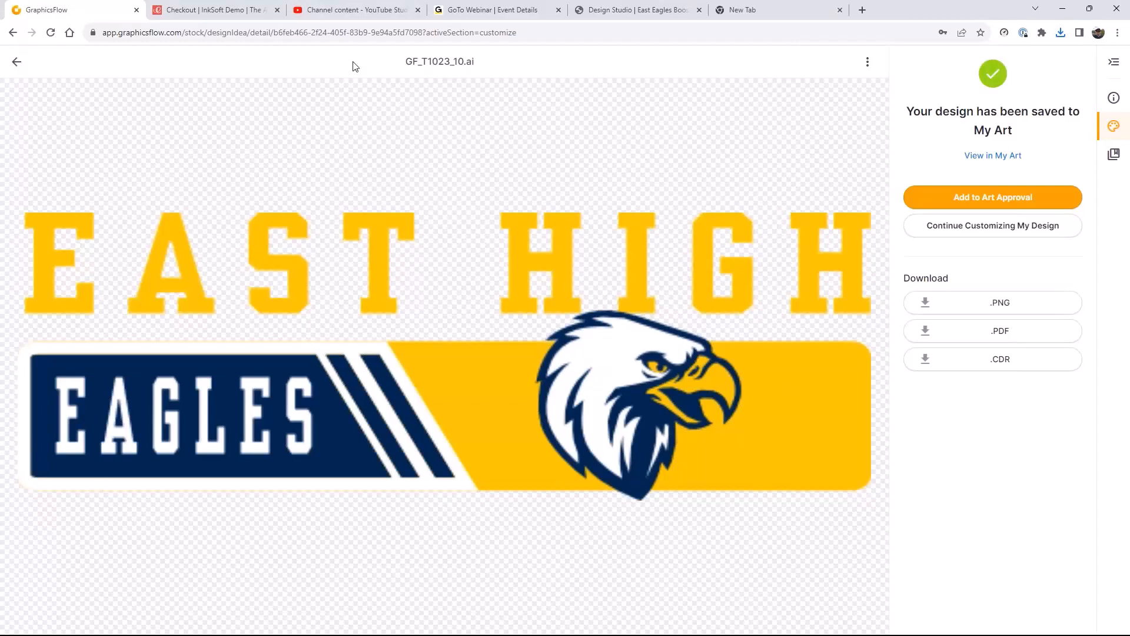
# Step: Switch to InkSoft, return the checkout to the cart, and open art management from the East Eagles Boosters store
pyautogui.click(241, 16)
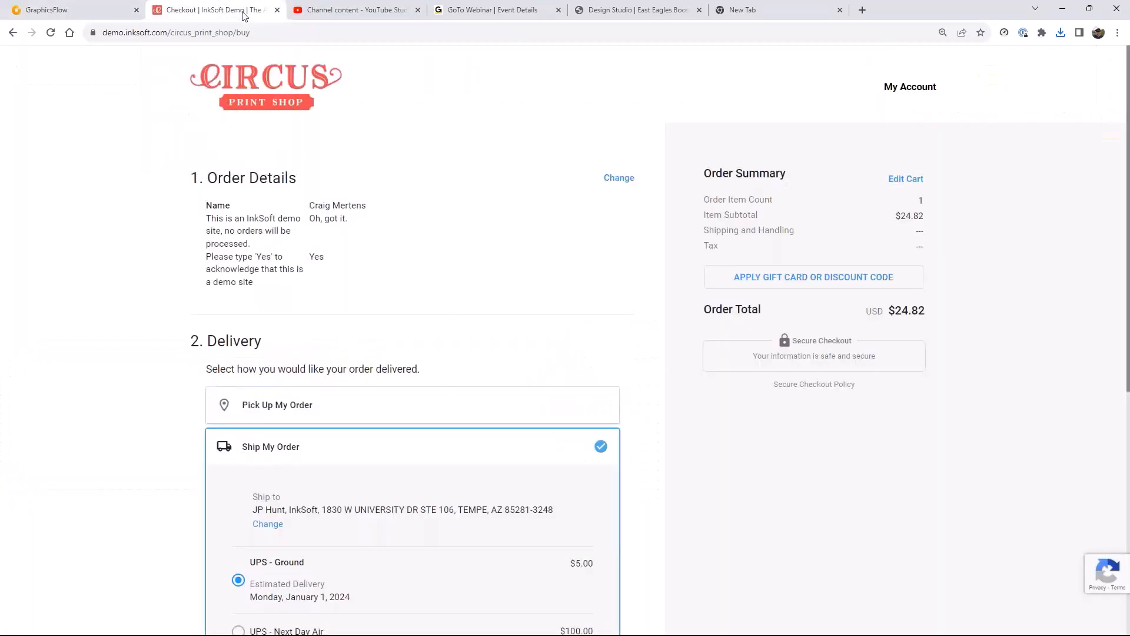
pyautogui.click(12, 32)
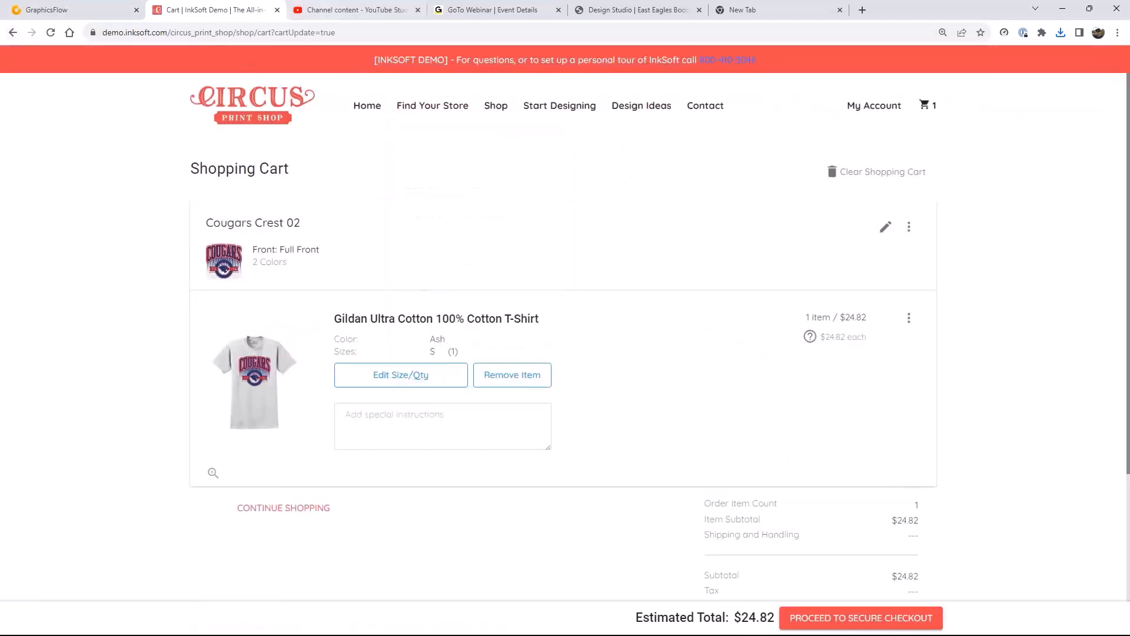
pyautogui.click(630, 10)
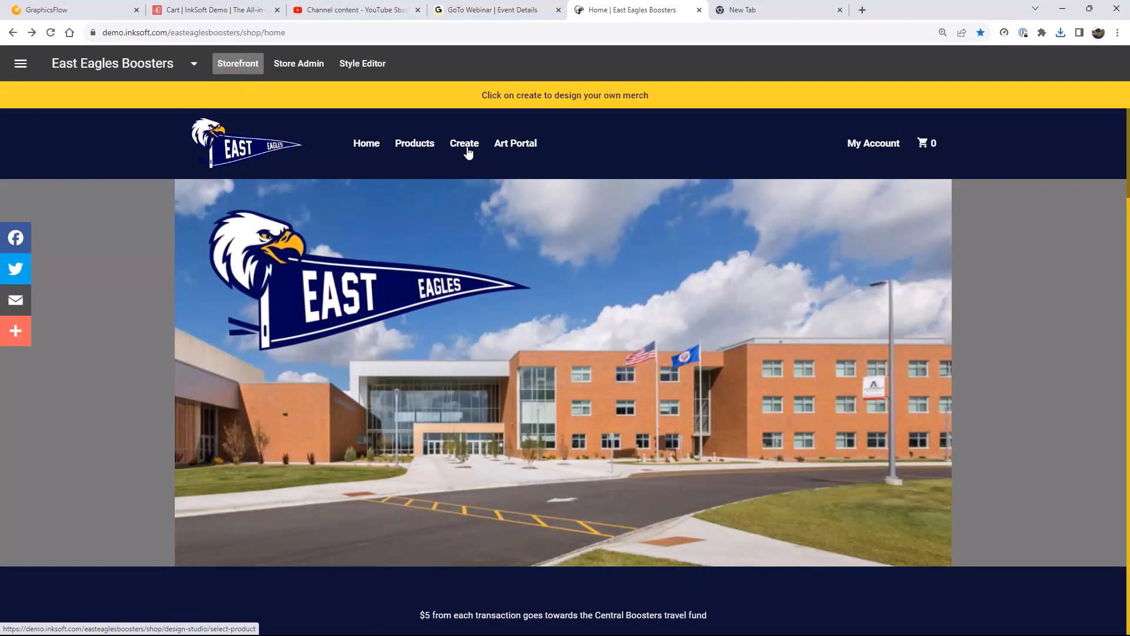
pyautogui.click(21, 64)
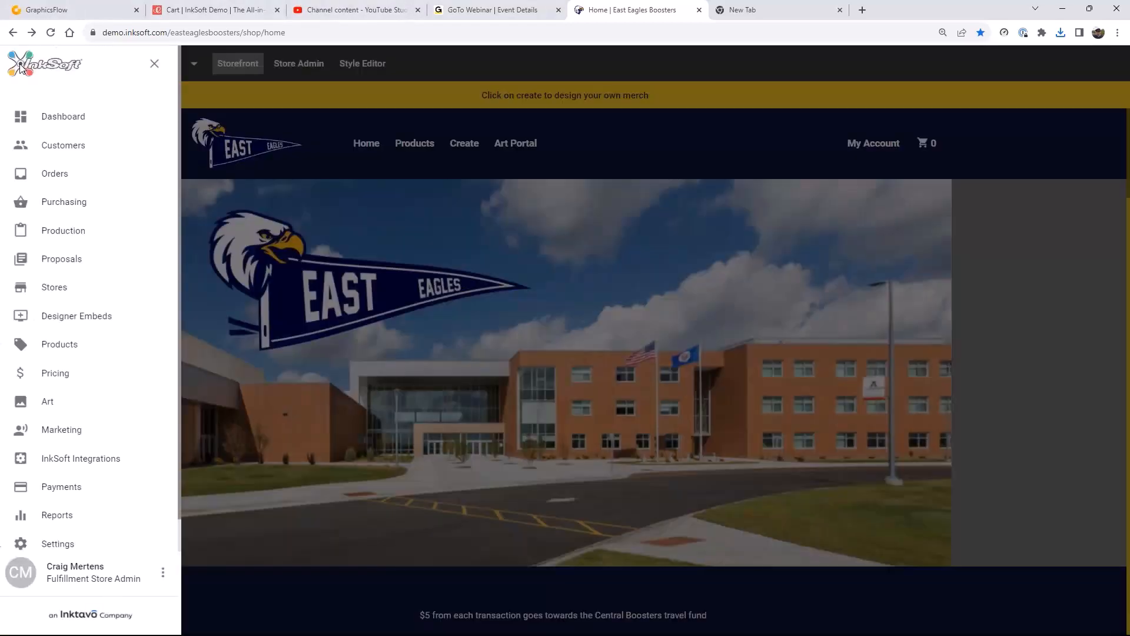
pyautogui.click(58, 403)
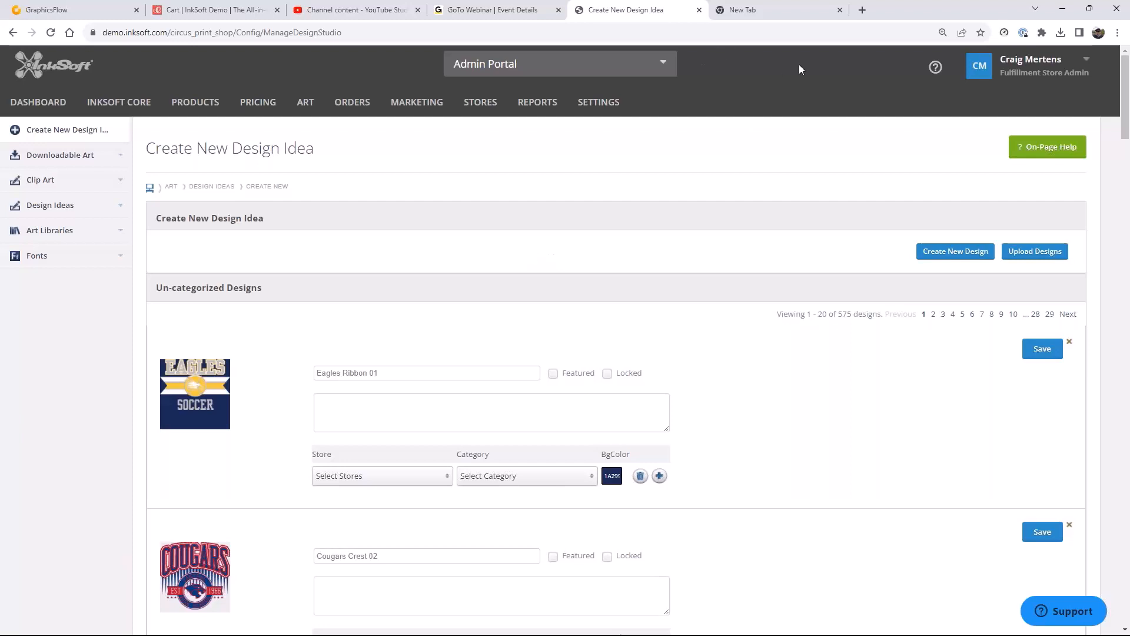
# Step: Open the East Eagles Boosters storefront from the admin portal's list of stores
pyautogui.moveTo(207, 109)
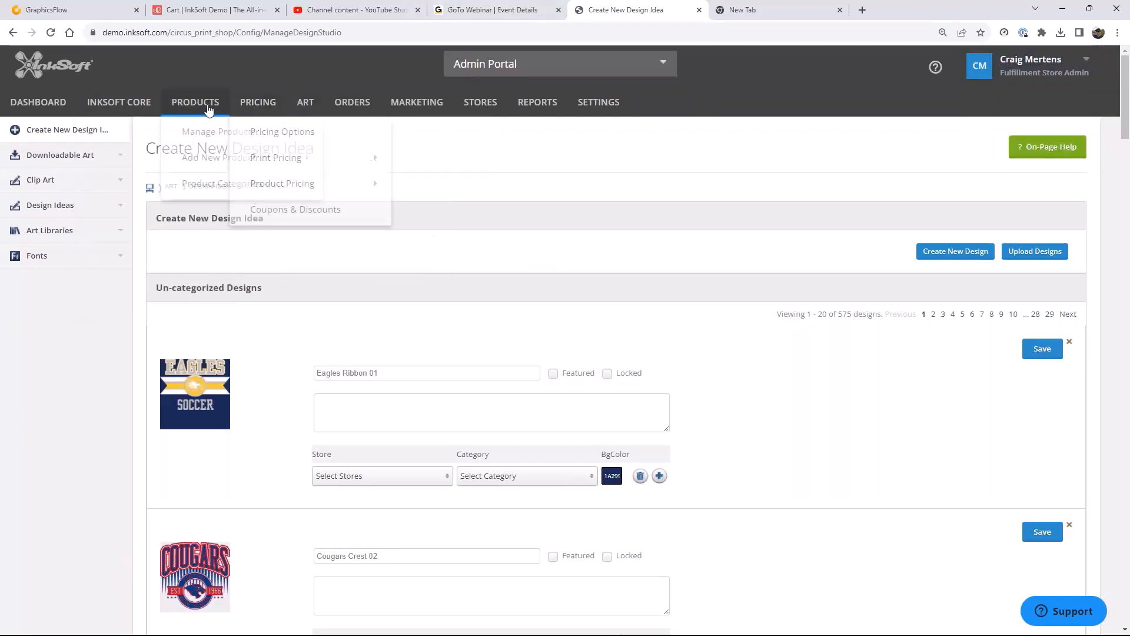
pyautogui.moveTo(487, 111)
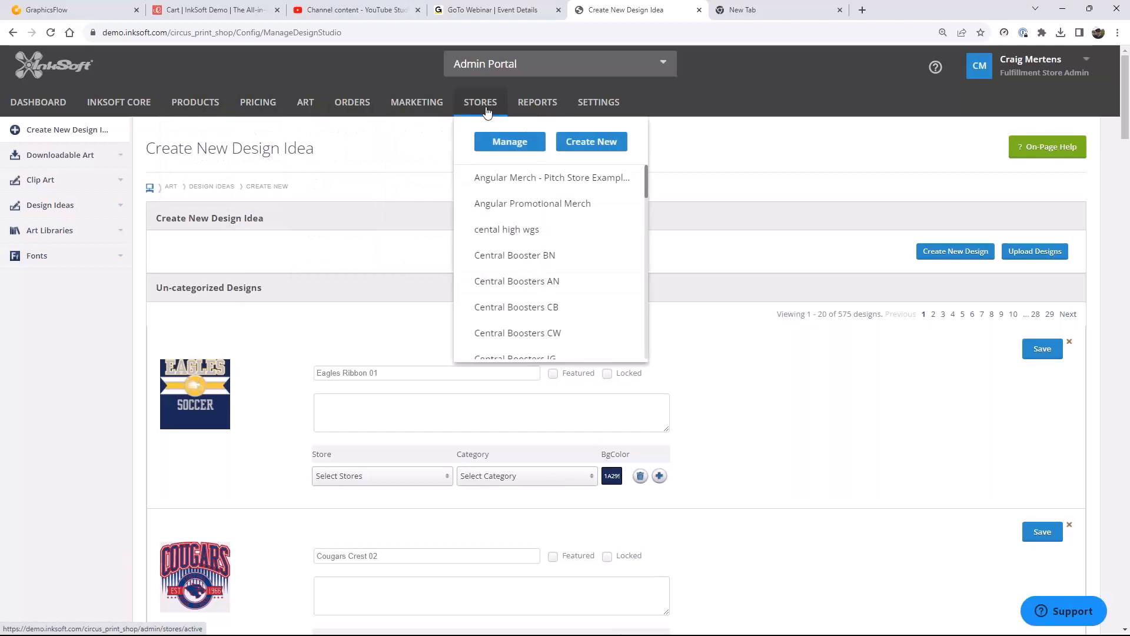
pyautogui.scroll(-5, 548, 274)
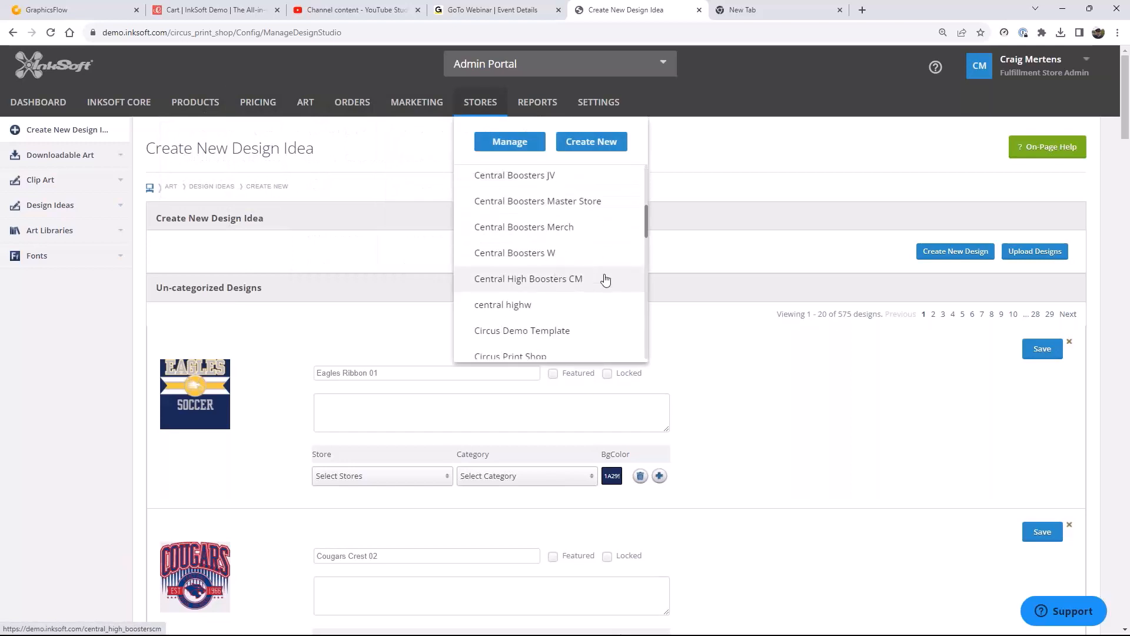
pyautogui.scroll(-3, 606, 280)
pyautogui.click(540, 323)
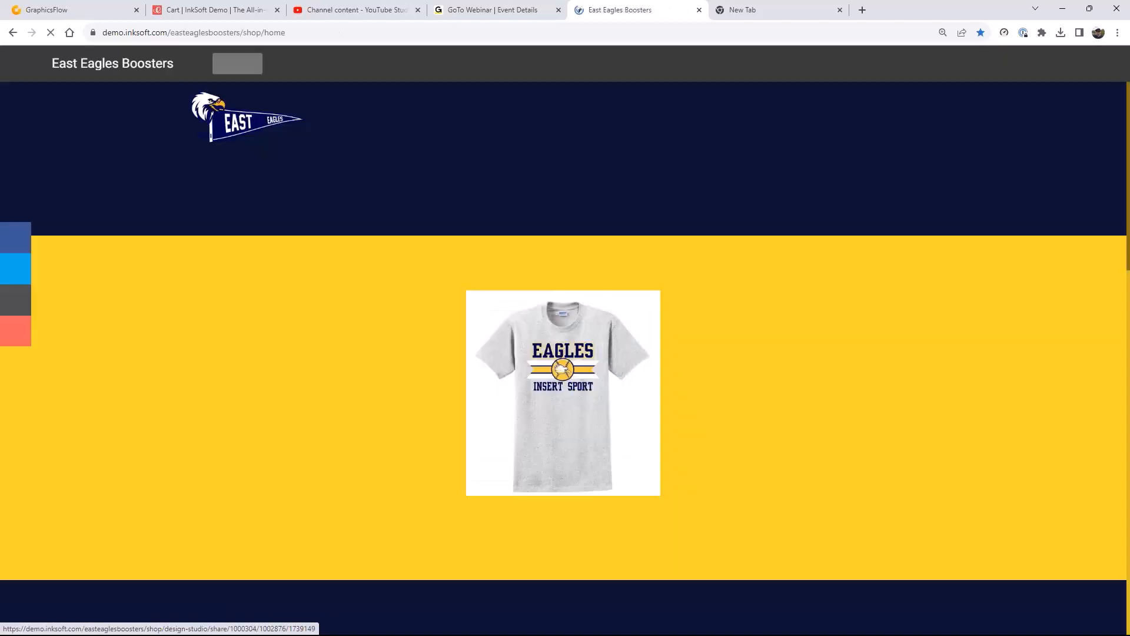
# Step: Start a new store design on the Gildan Ultra Cotton 100% Cotton T-Shirt in Ash
pyautogui.click(464, 141)
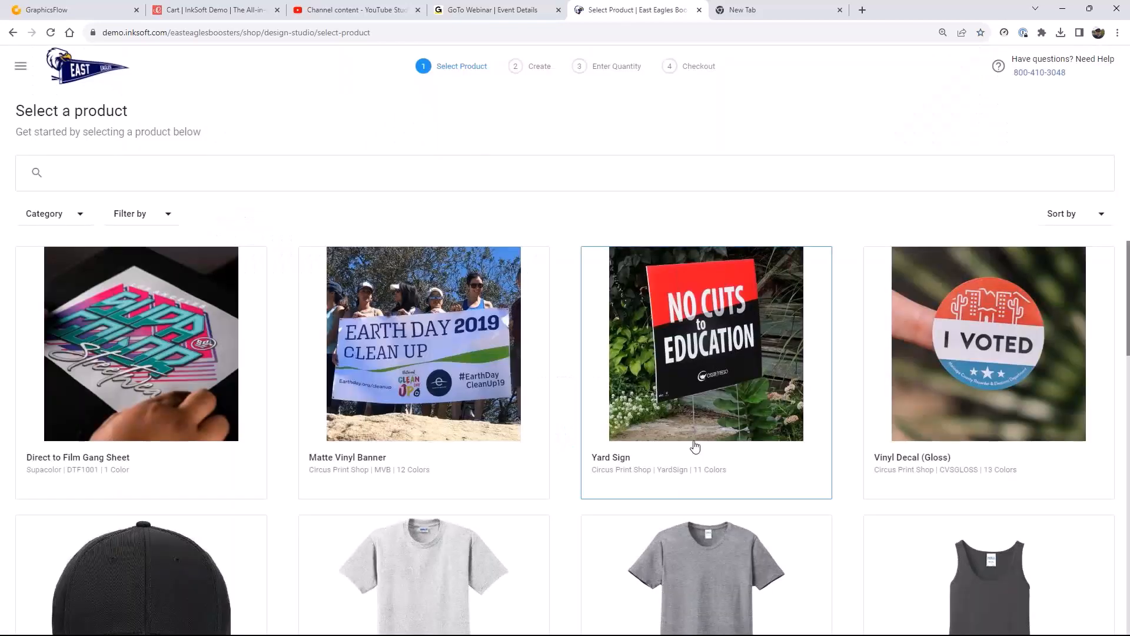
pyautogui.scroll(-5, 695, 447)
pyautogui.click(431, 330)
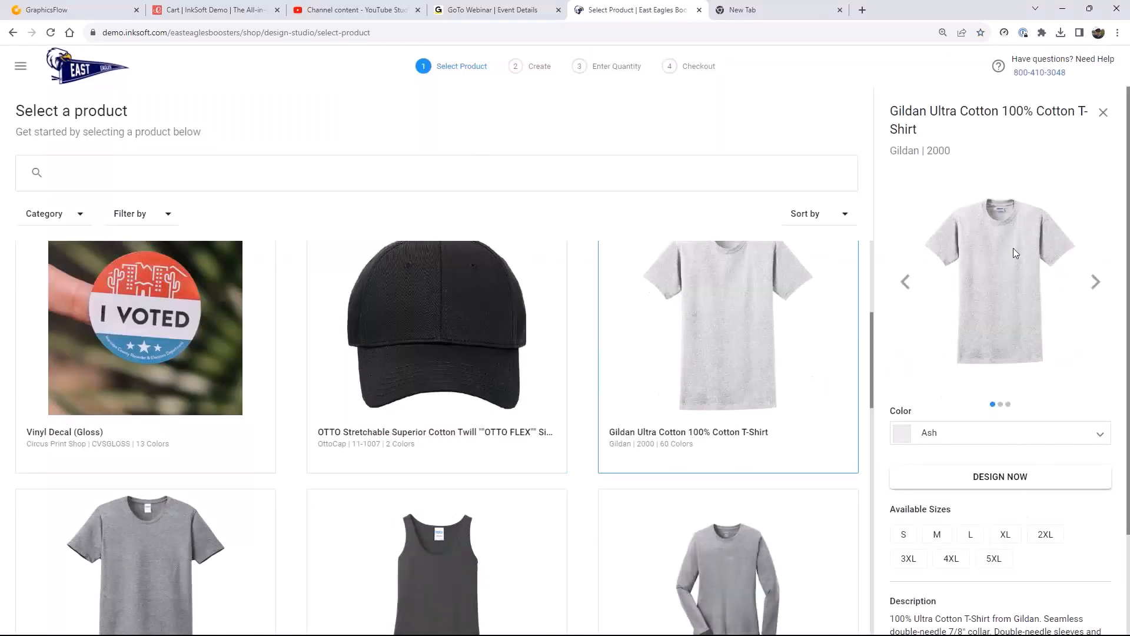
pyautogui.click(1001, 480)
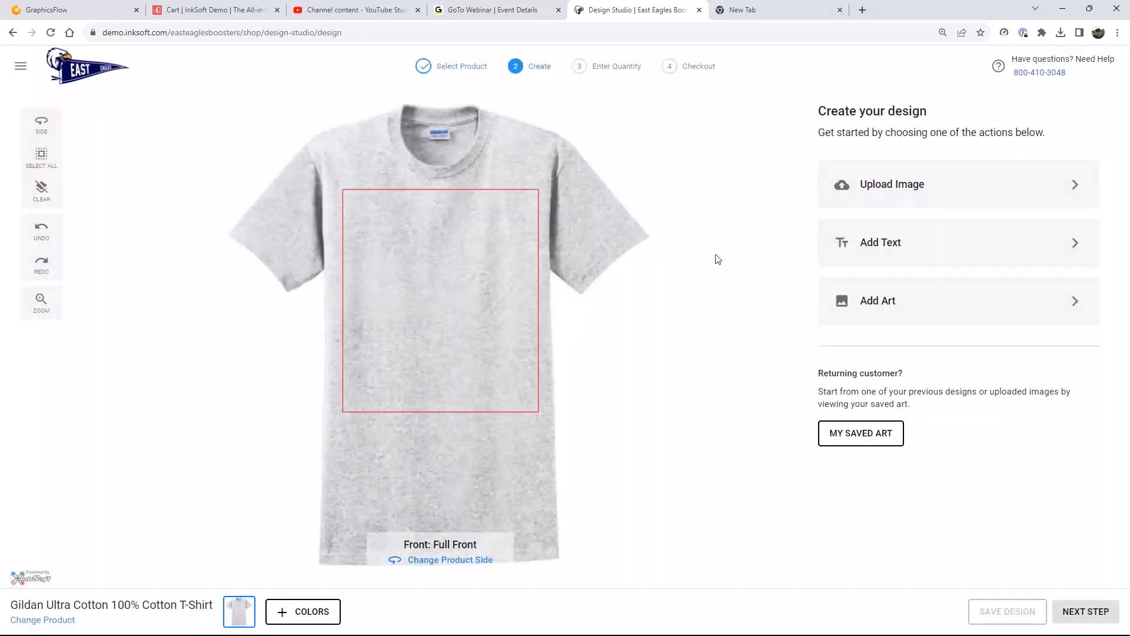
# Step: Upload the East High Eagles banner artwork onto the shirt front, then slightly enlarge and raise it to the upper chest
pyautogui.click(916, 190)
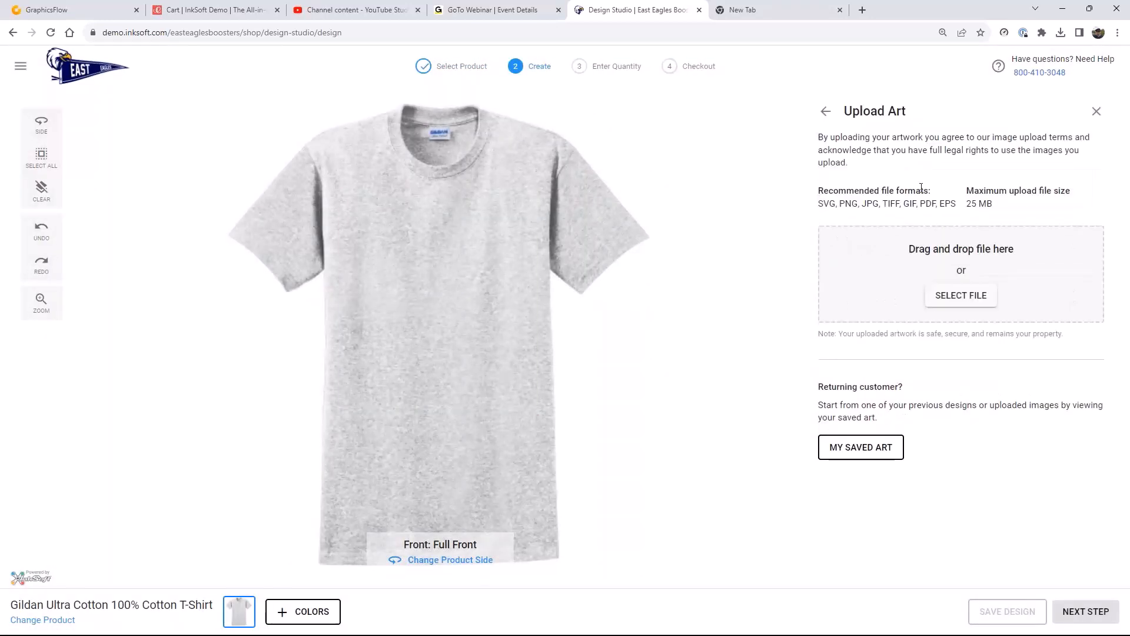
pyautogui.click(968, 314)
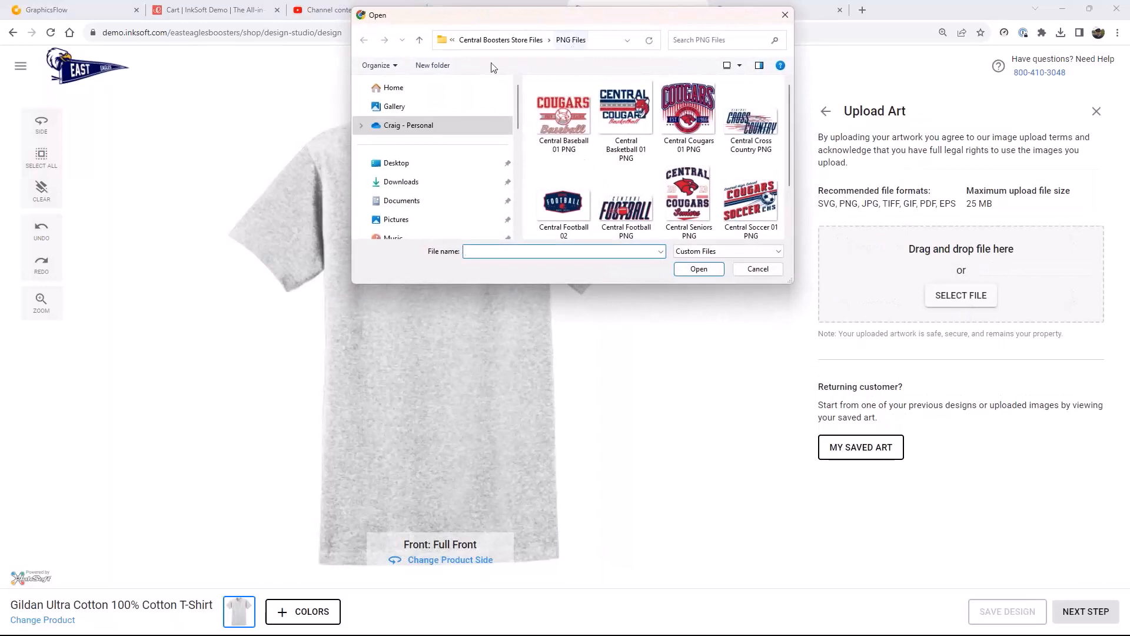
pyautogui.click(501, 39)
pyautogui.click(589, 136)
pyautogui.click(699, 268)
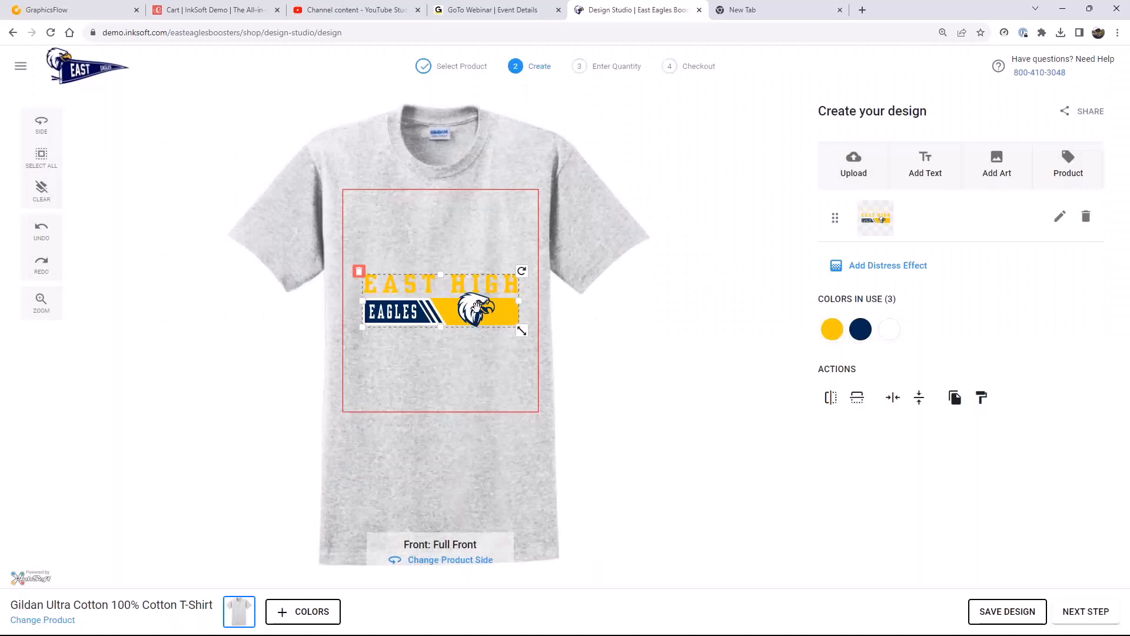
pyautogui.moveTo(475, 305); pyautogui.dragTo(493, 272)
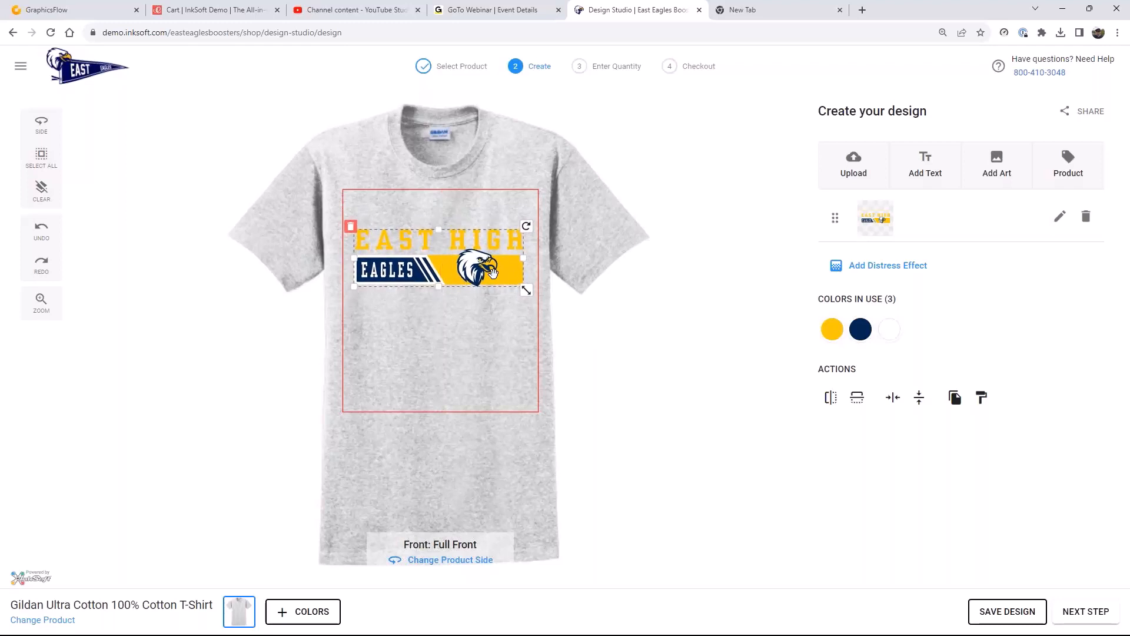
pyautogui.click(653, 387)
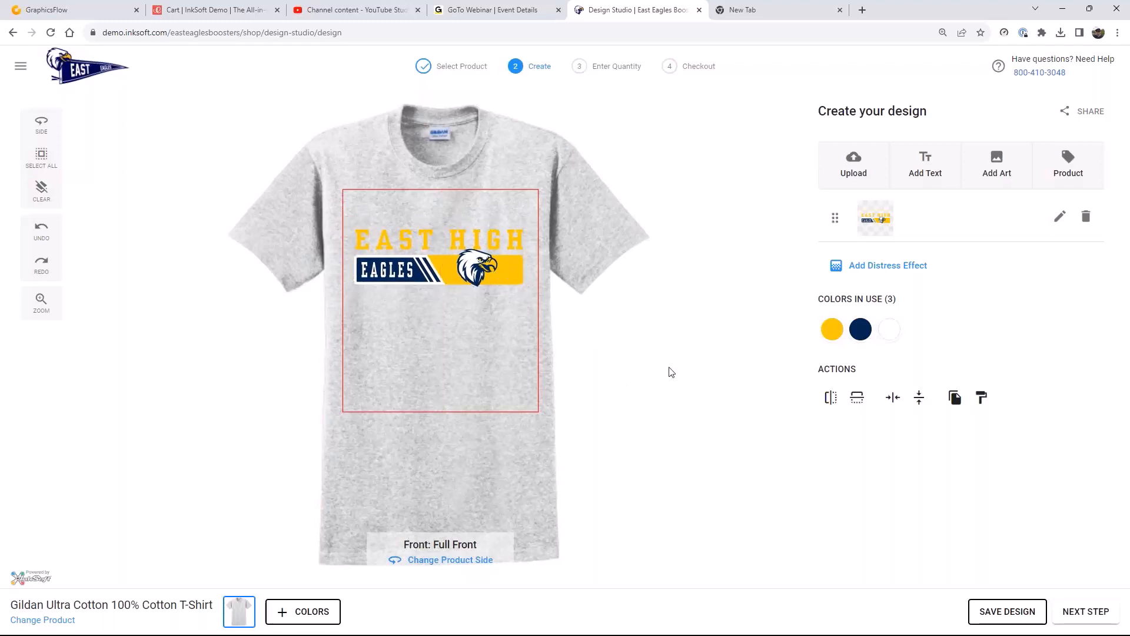
# Step: Add the text "INSERT SPOT" below the banner artwork and scale it down to about the artwork's width
pyautogui.click(930, 157)
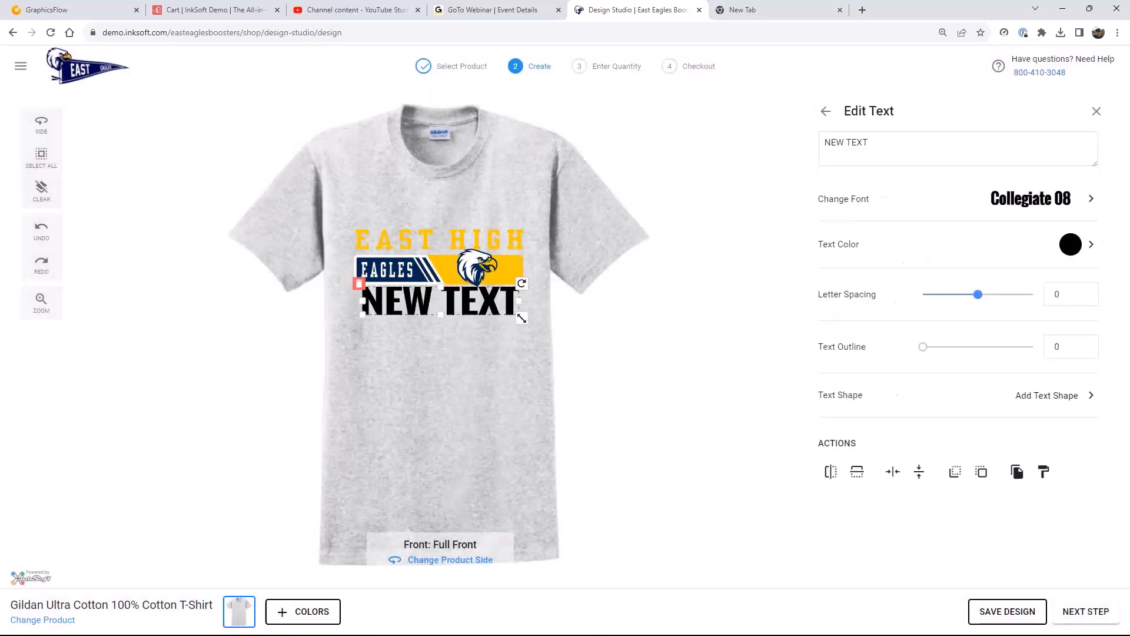
pyautogui.click(904, 153)
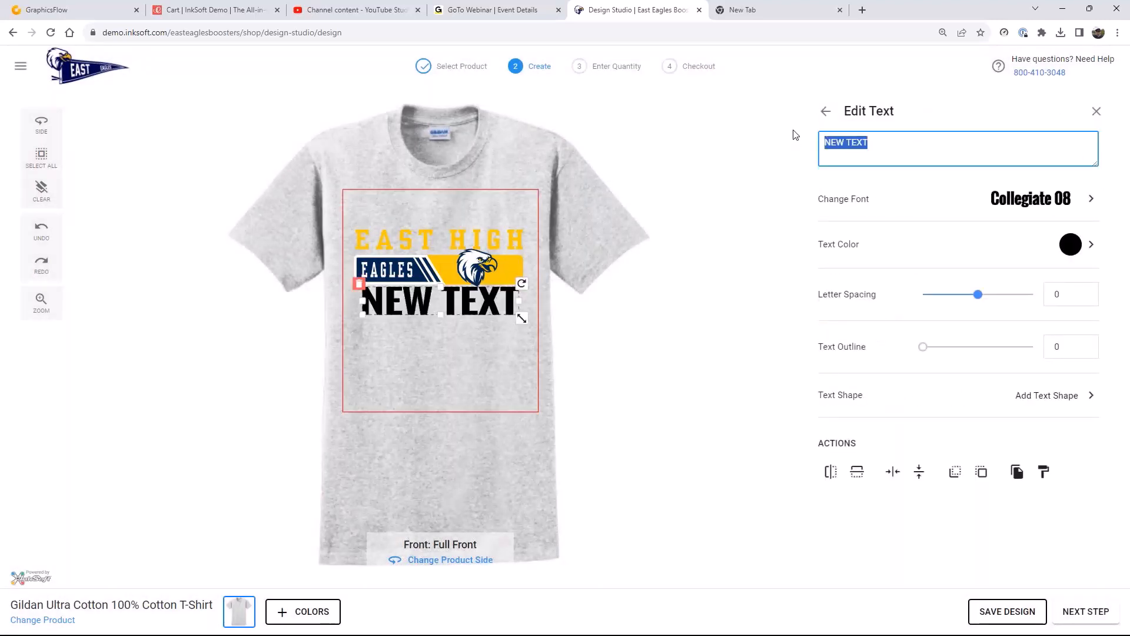
pyautogui.write('INSERT')
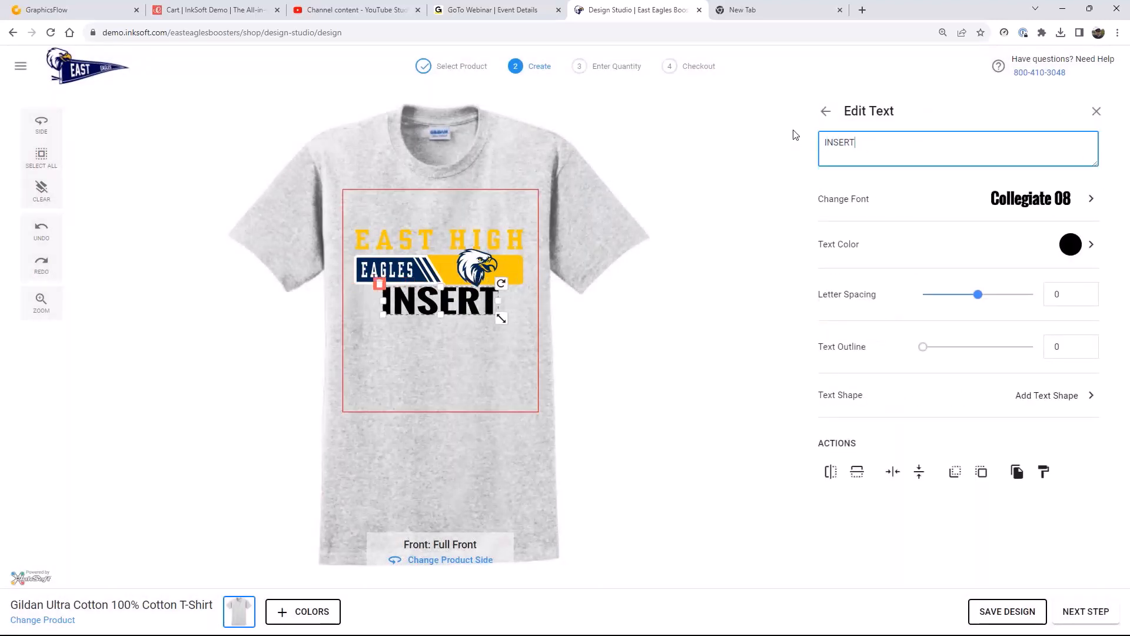
pyautogui.write(' SPOT')
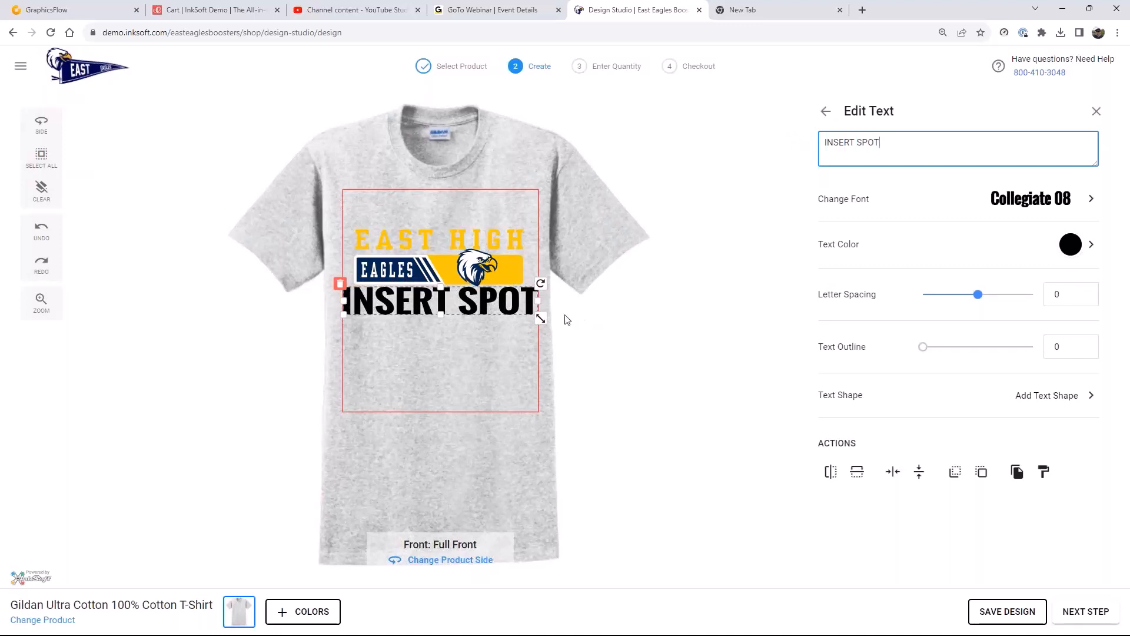
pyautogui.moveTo(540, 319); pyautogui.dragTo(532, 312)
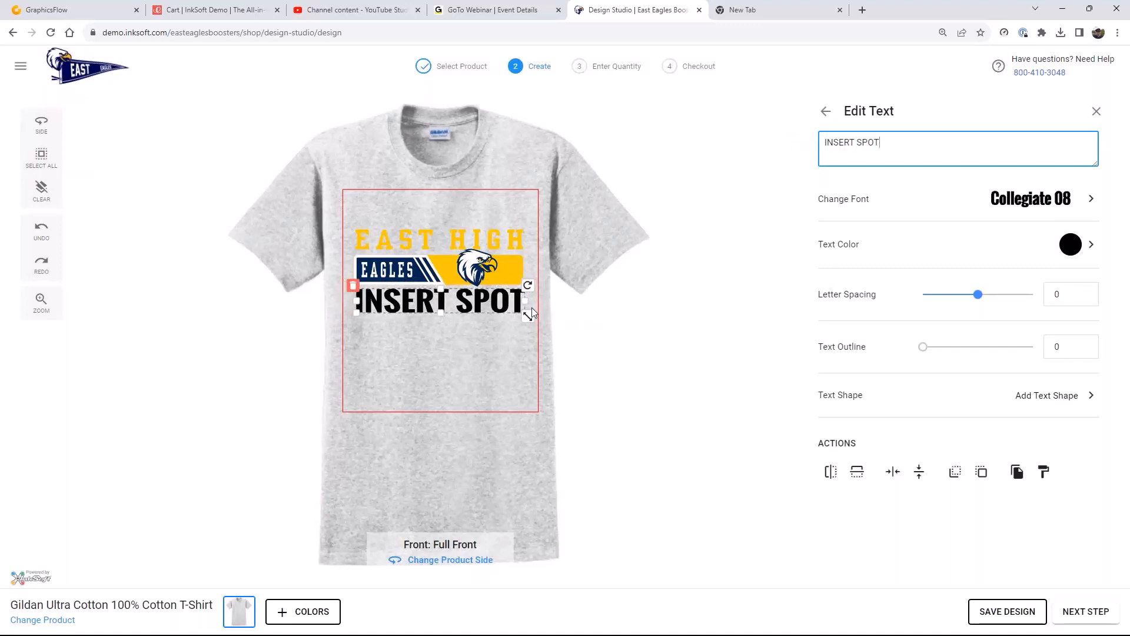
# Step: Restyle the text below the banner artwork as navy "INSERT SPORT" in the DAS Gameday font, sized to about the artwork's width
pyautogui.click(1091, 200)
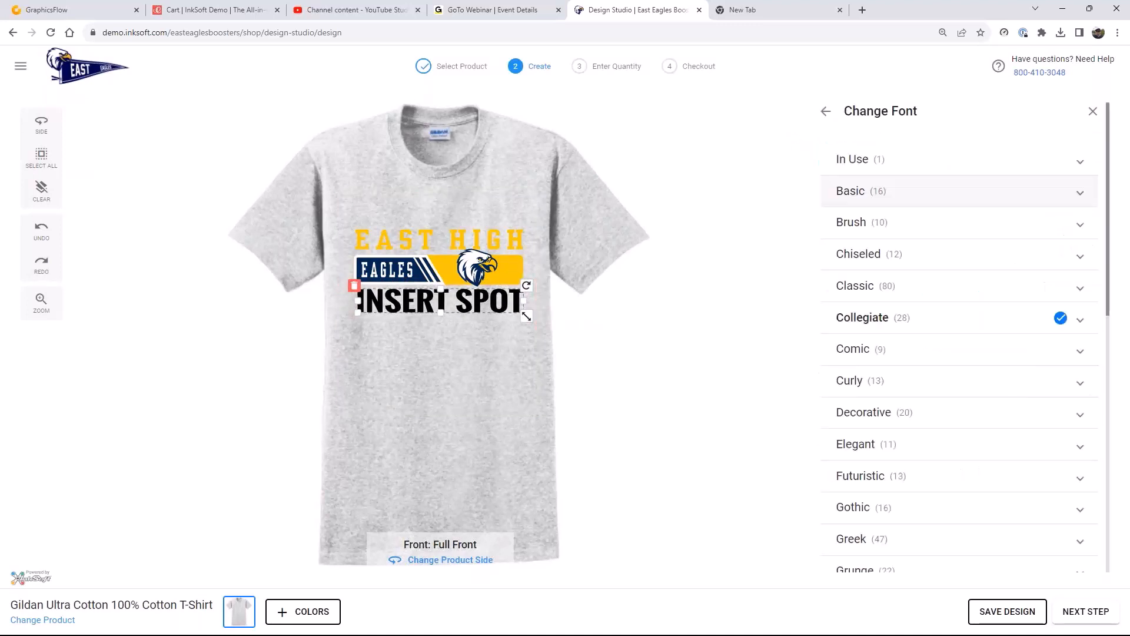
pyautogui.click(1089, 325)
pyautogui.scroll(-10, 1083, 324)
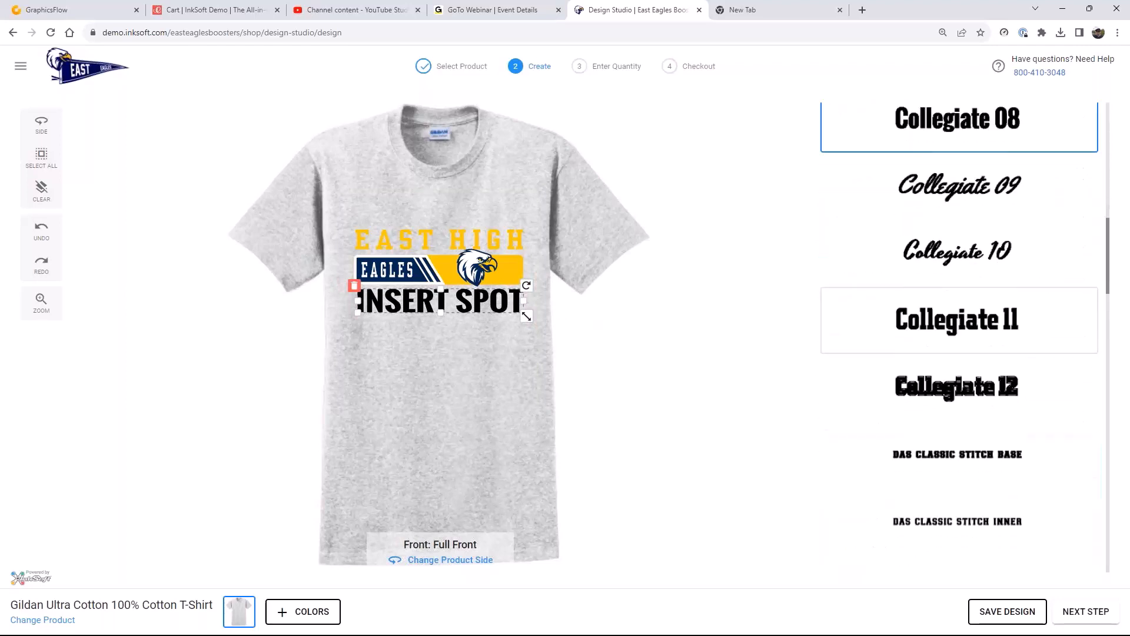
pyautogui.scroll(-7, 960, 335)
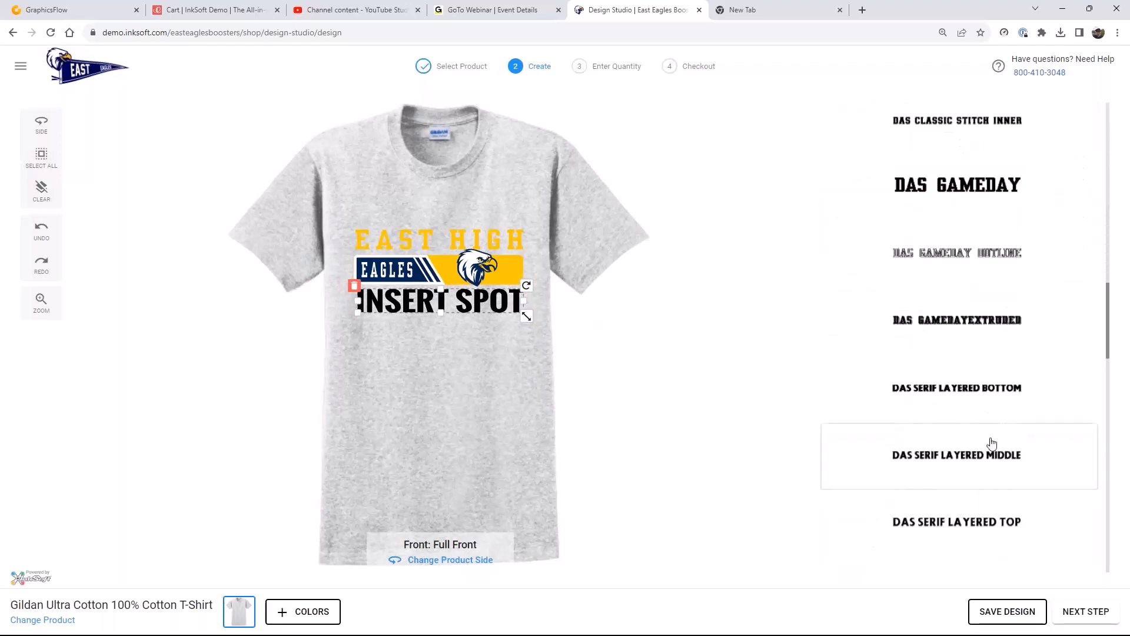
pyautogui.click(999, 182)
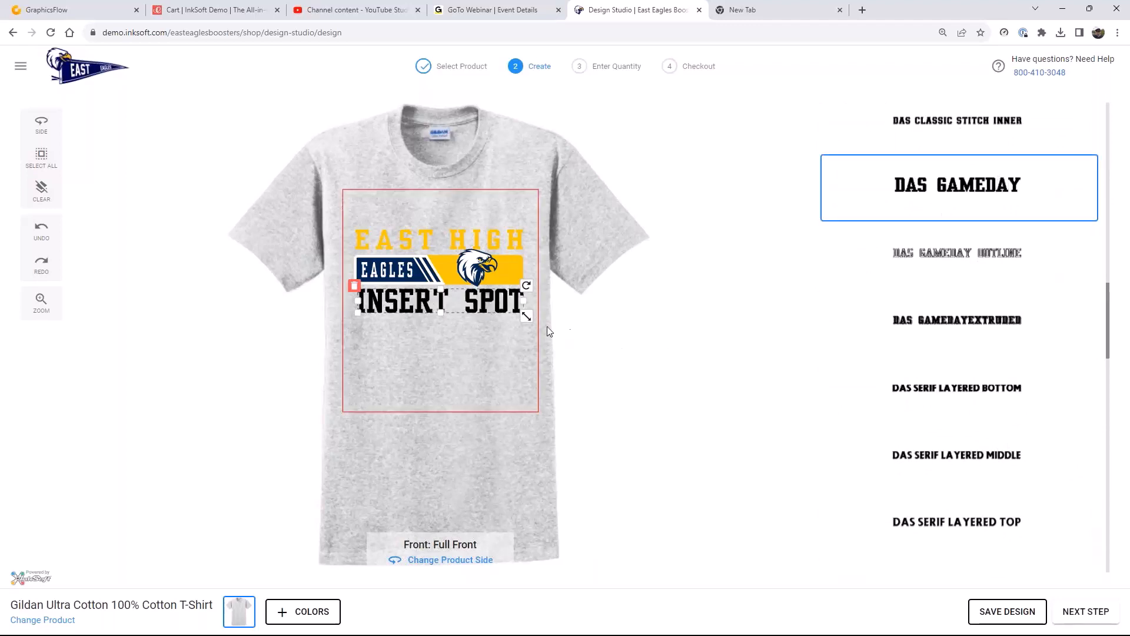
pyautogui.moveTo(516, 310); pyautogui.dragTo(518, 315)
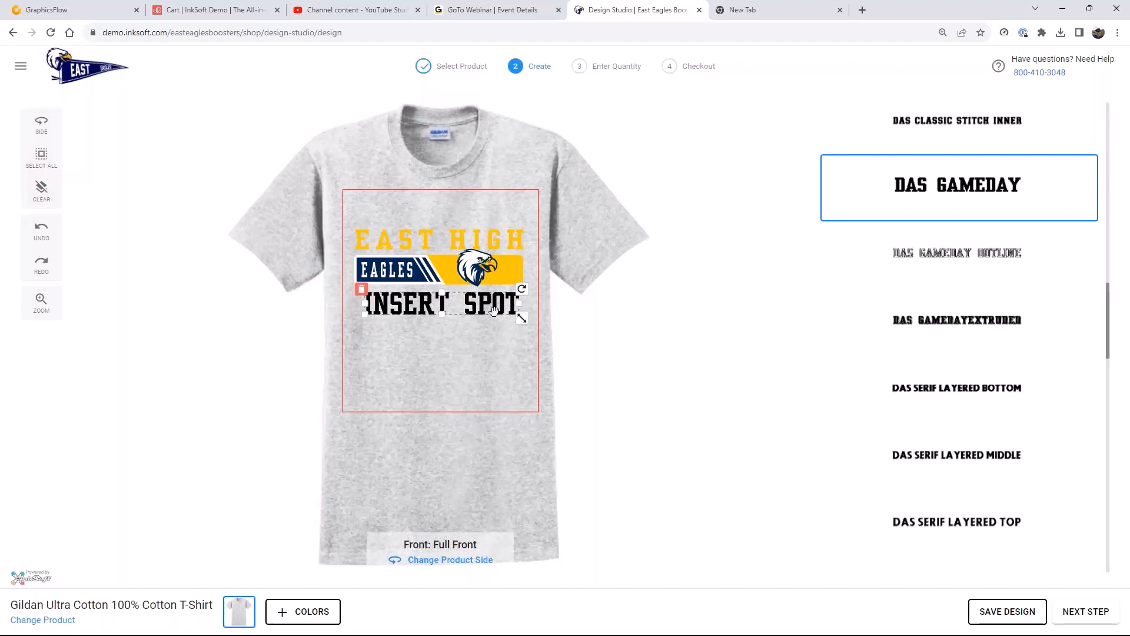
pyautogui.click(616, 349)
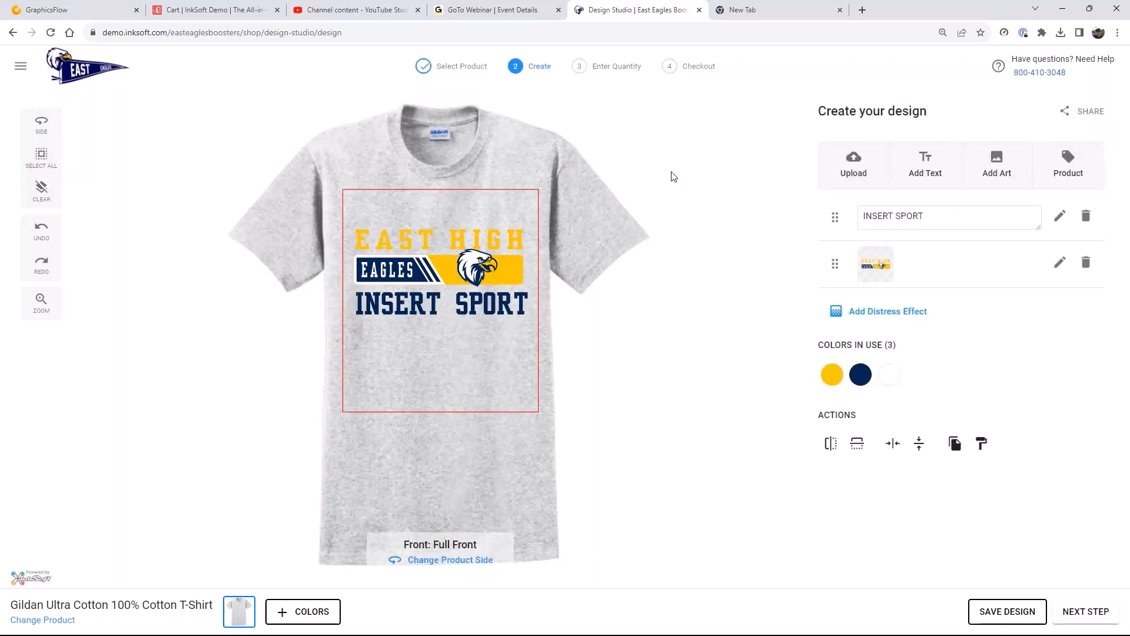
# Step: Save the shirt design under the name "East Eagles Spilt Bock 01"
pyautogui.click(1018, 617)
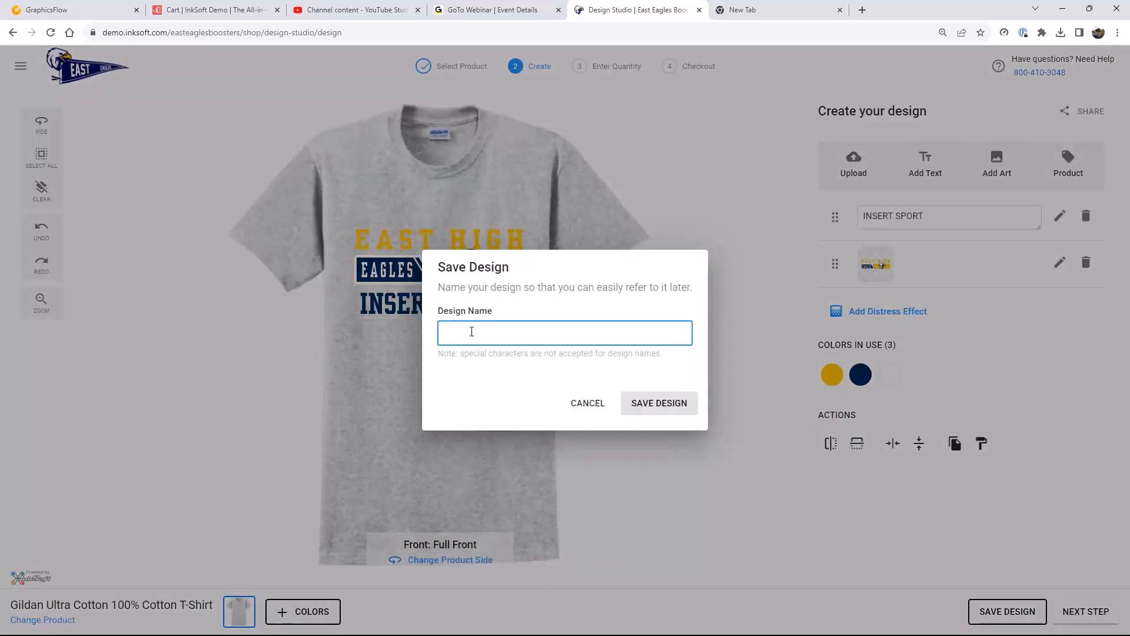
pyautogui.write('East ')
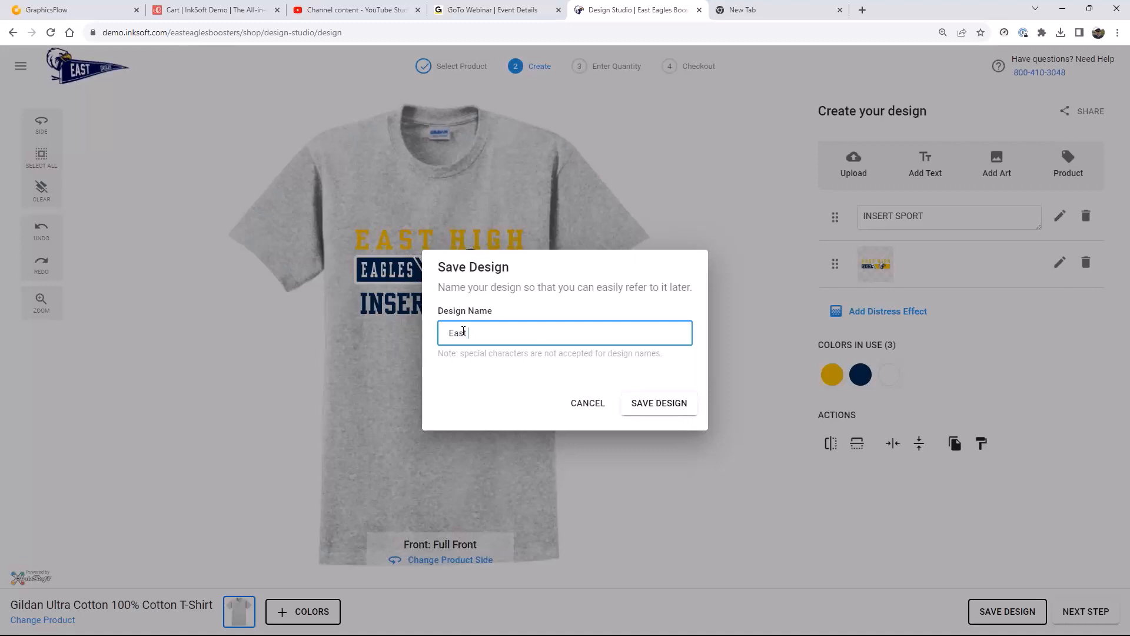
pyautogui.write('Eagles ')
pyautogui.write('Spirit Shirt 01')
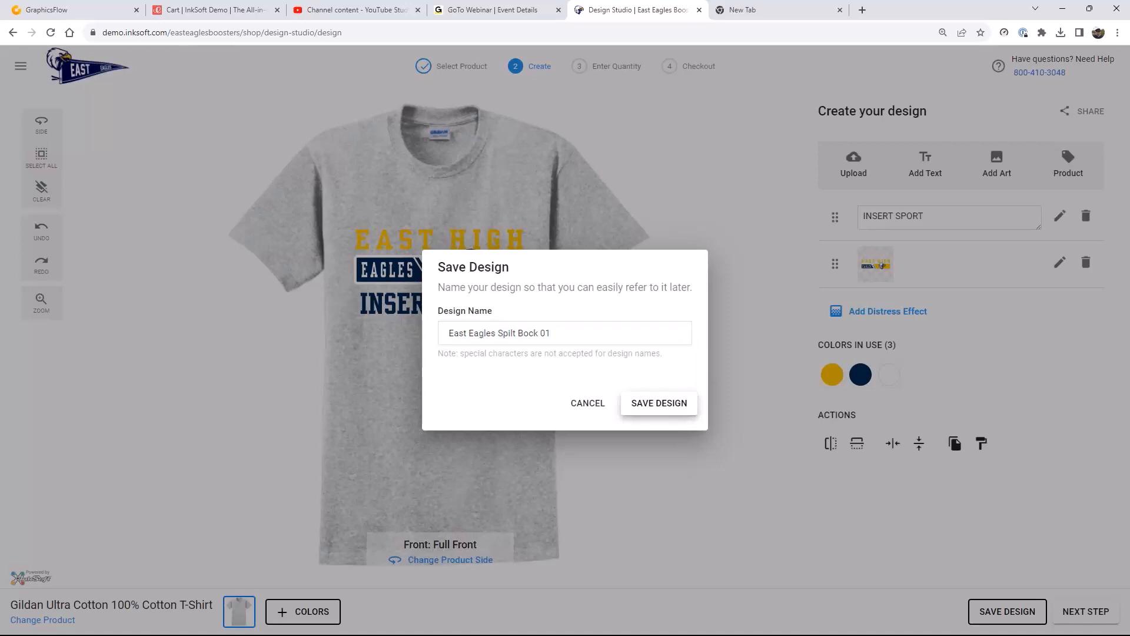
pyautogui.click(659, 403)
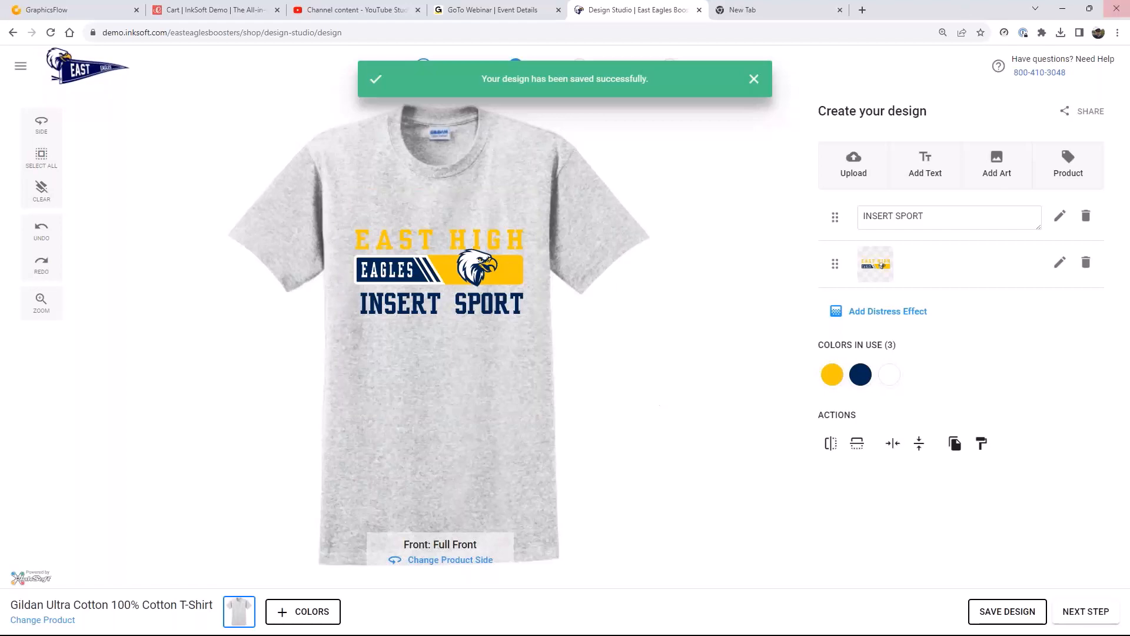
# Step: Leave the design studio and open the admin portal's art page for creating new design ideas
pyautogui.moveTo(747, 635)
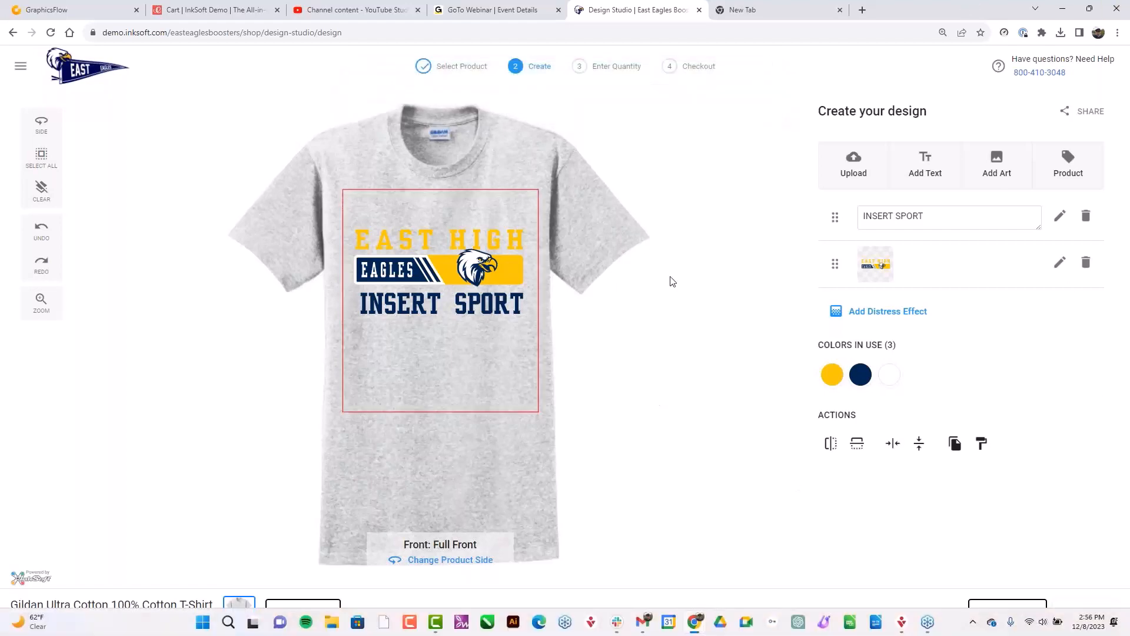
pyautogui.hotkey('alt', 'Left')
pyautogui.click(657, 388)
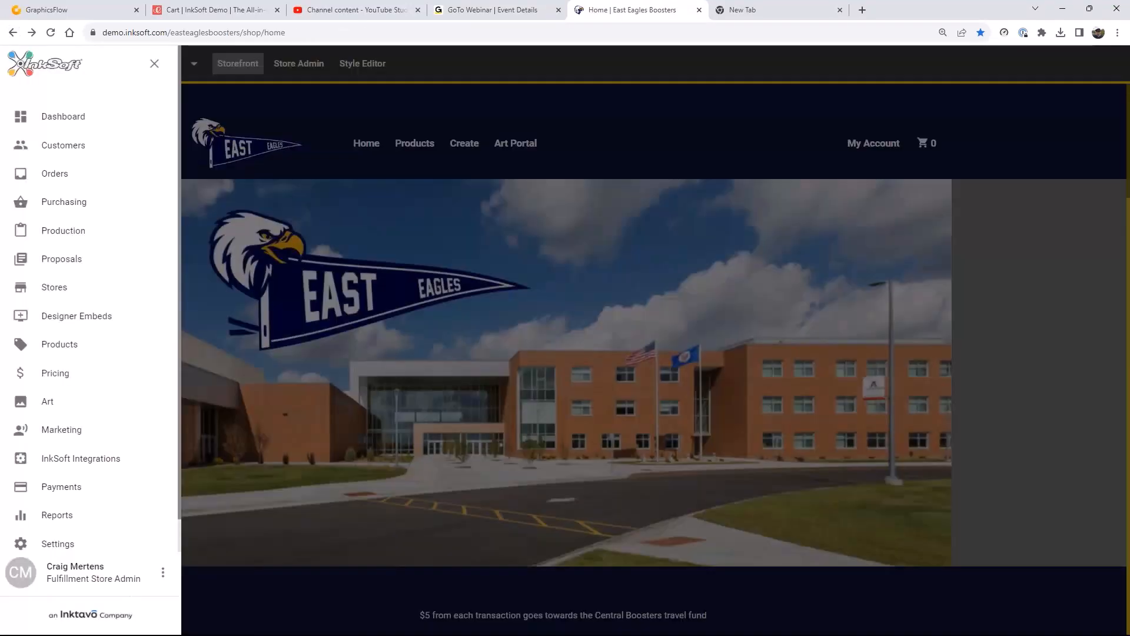
pyautogui.click(50, 406)
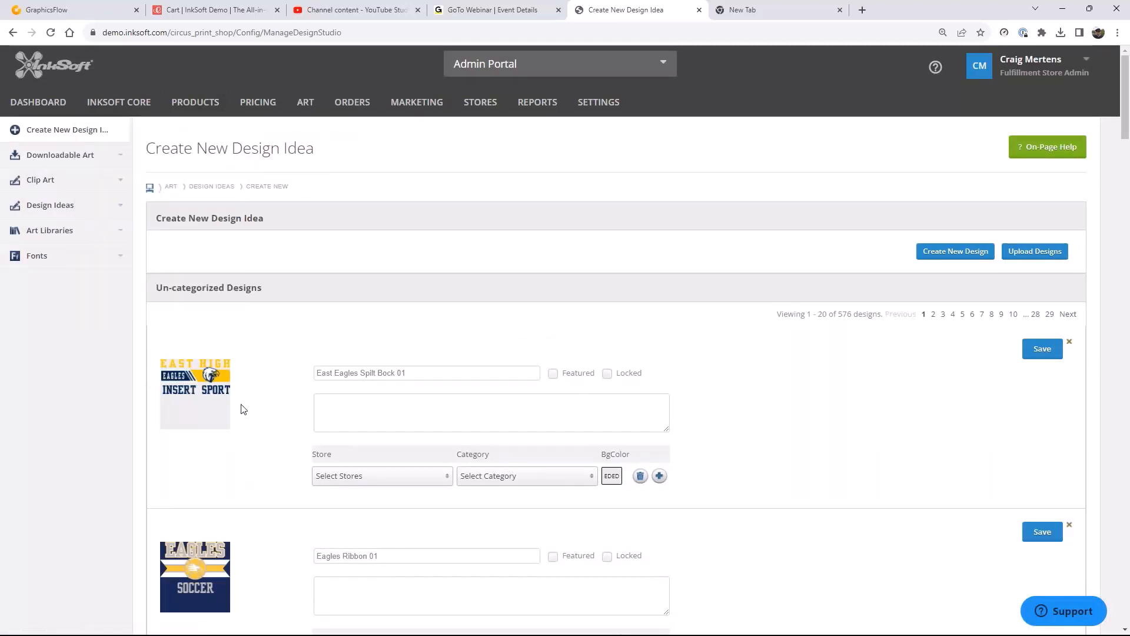
# Step: Assign the uncategorized design "East Eagles Spilt Bock 01" to the East Eagles Boosters store
pyautogui.scroll(-2, 298, 297)
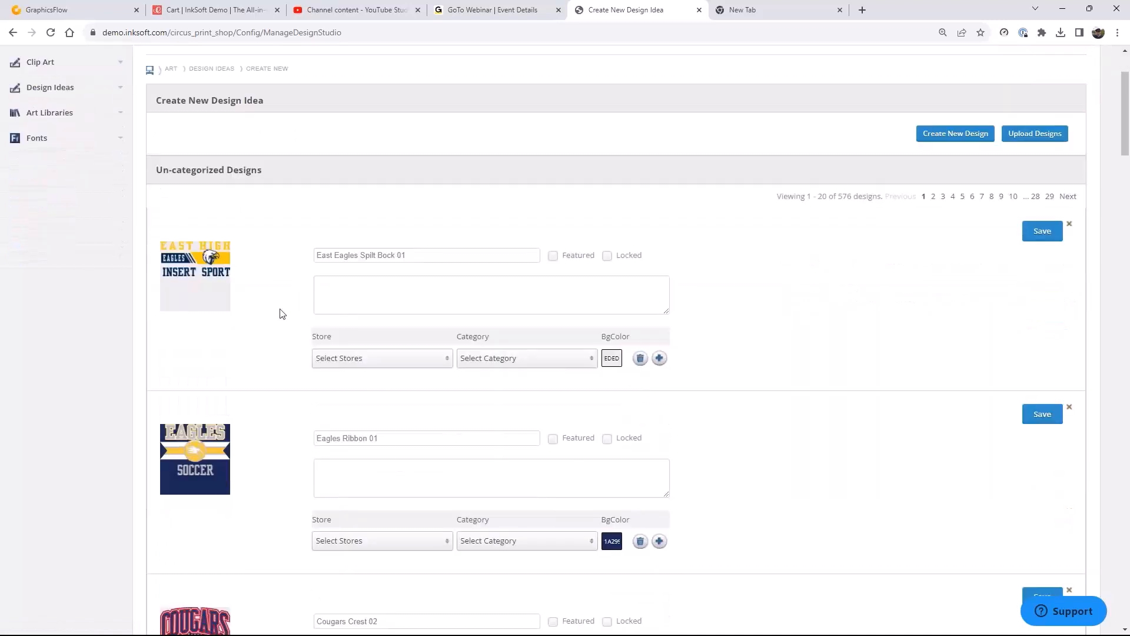
pyautogui.click(446, 364)
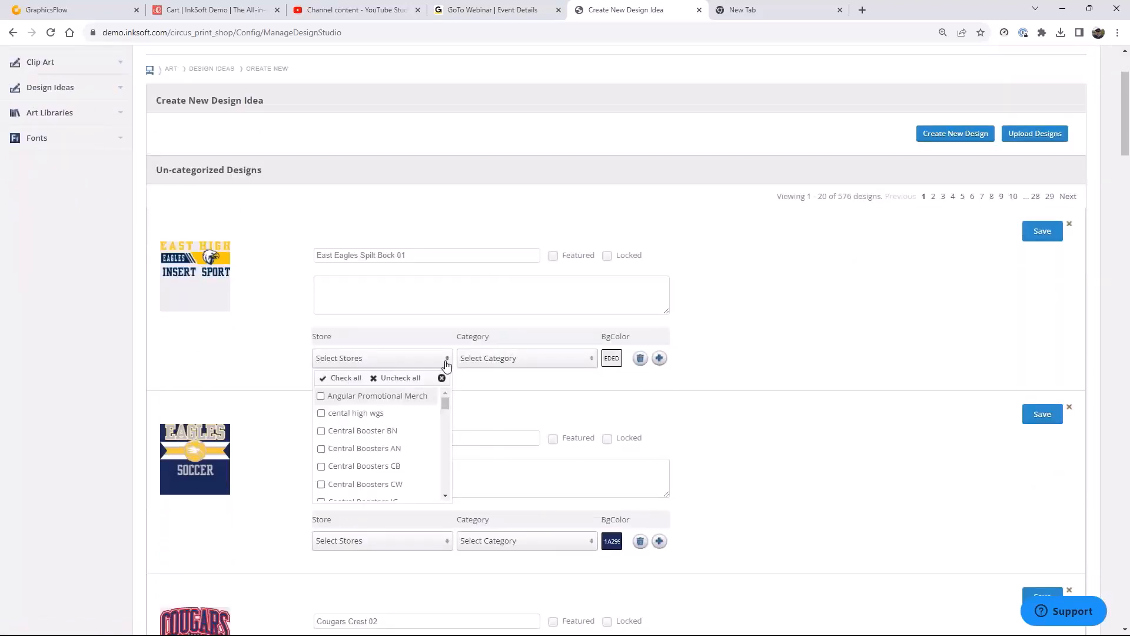
pyautogui.moveTo(447, 408); pyautogui.dragTo(448, 451)
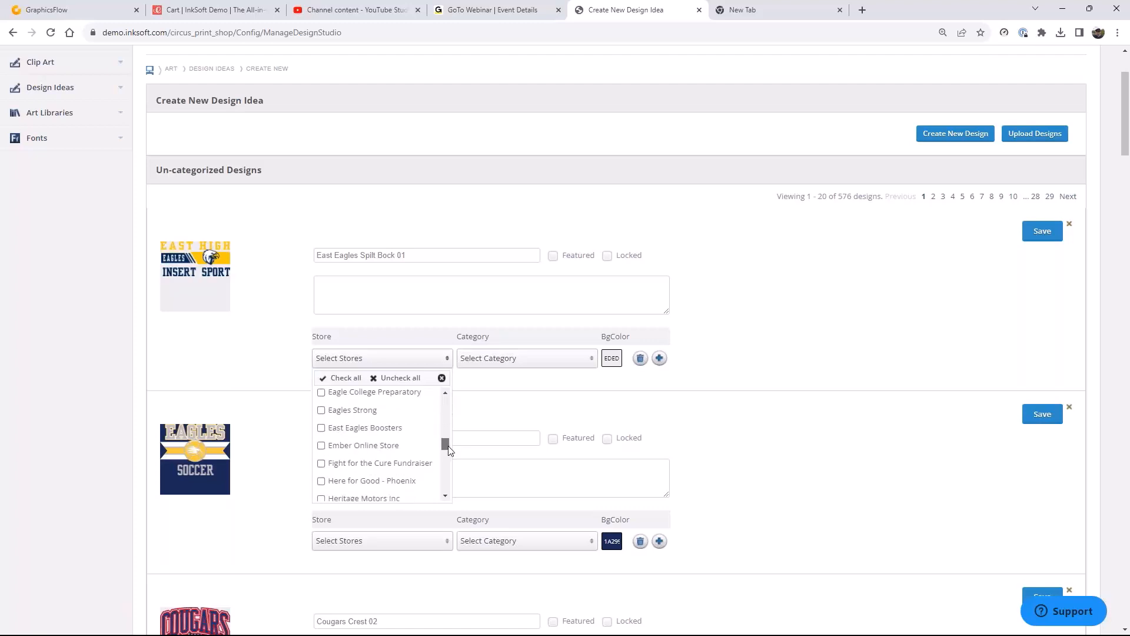
pyautogui.click(320, 428)
pyautogui.click(474, 408)
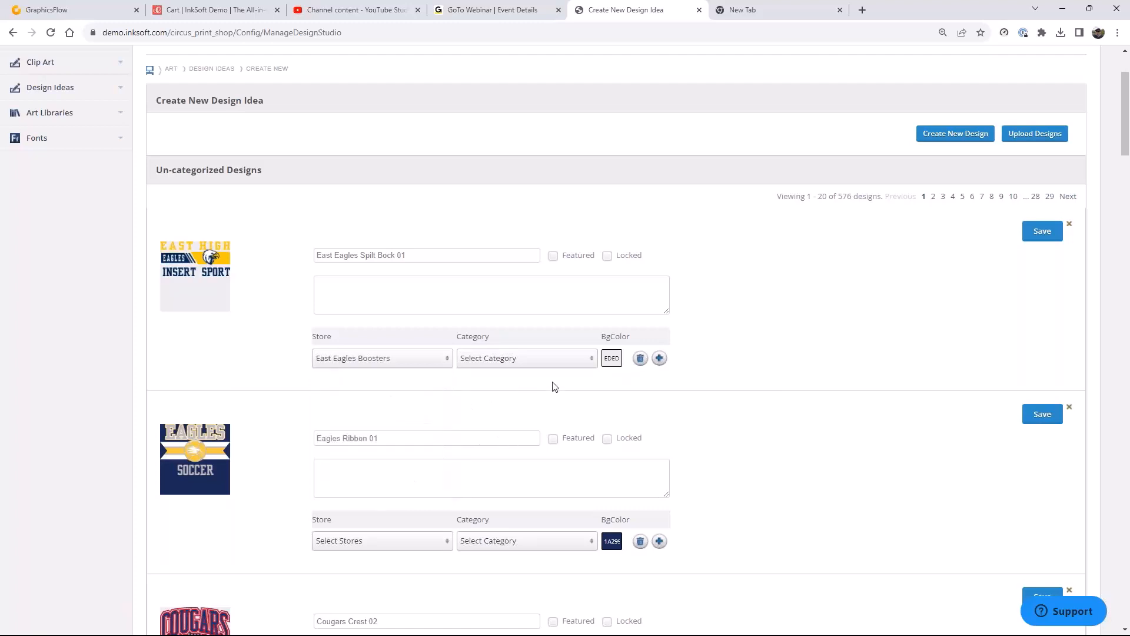
# Step: Put the design in the East Eagles Designs category and save its settings
pyautogui.click(591, 367)
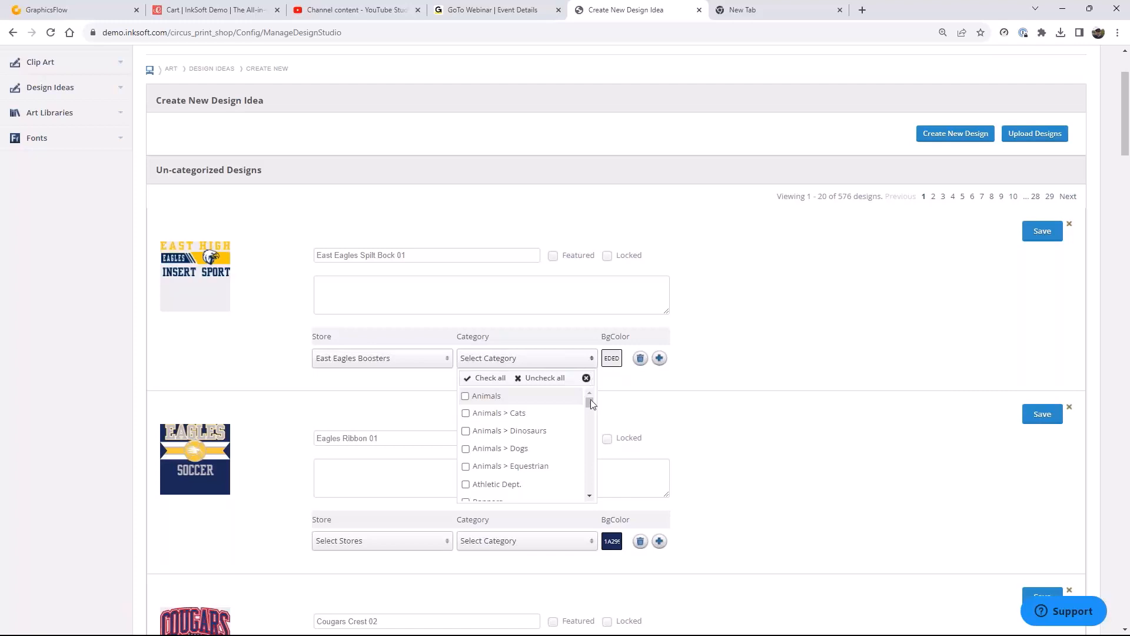
pyautogui.moveTo(592, 404); pyautogui.dragTo(592, 417)
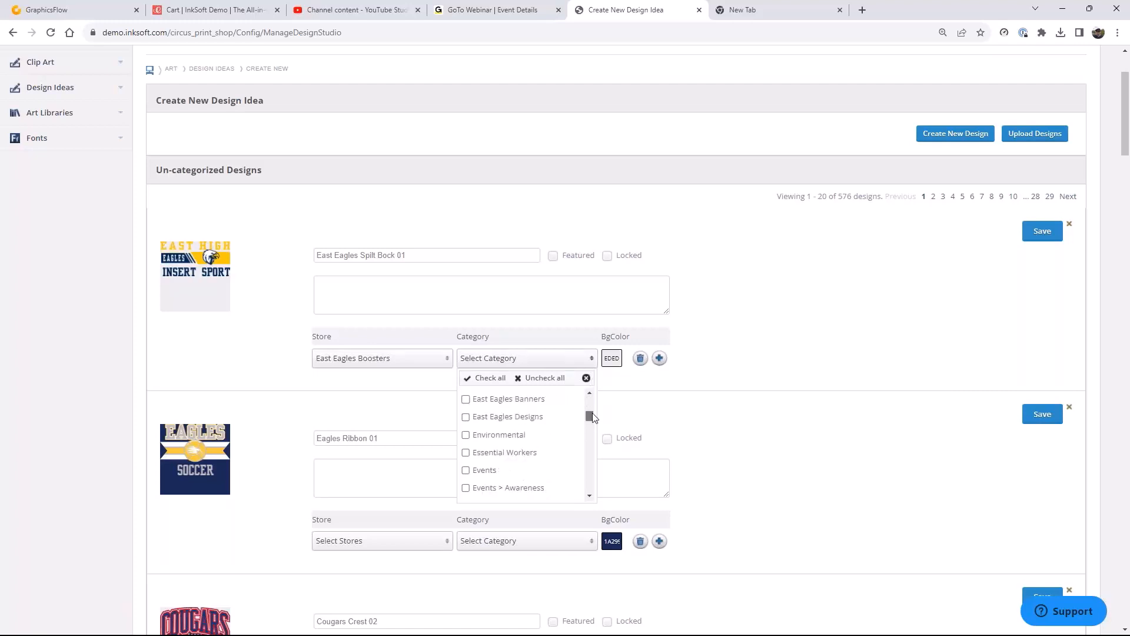
pyautogui.click(466, 417)
pyautogui.click(710, 425)
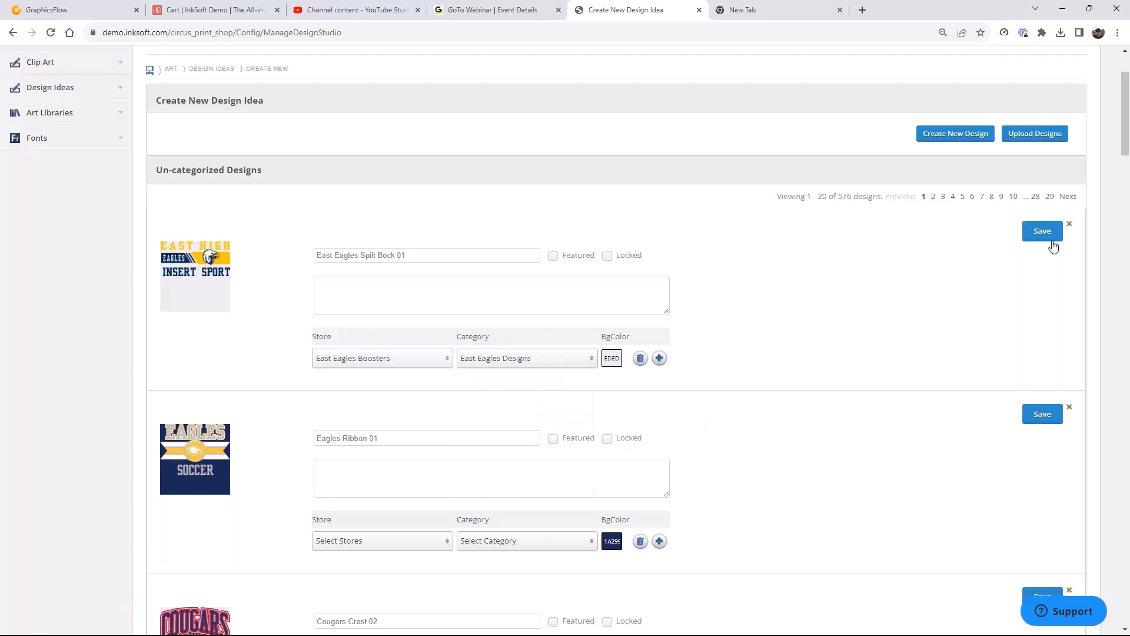
pyautogui.click(1042, 231)
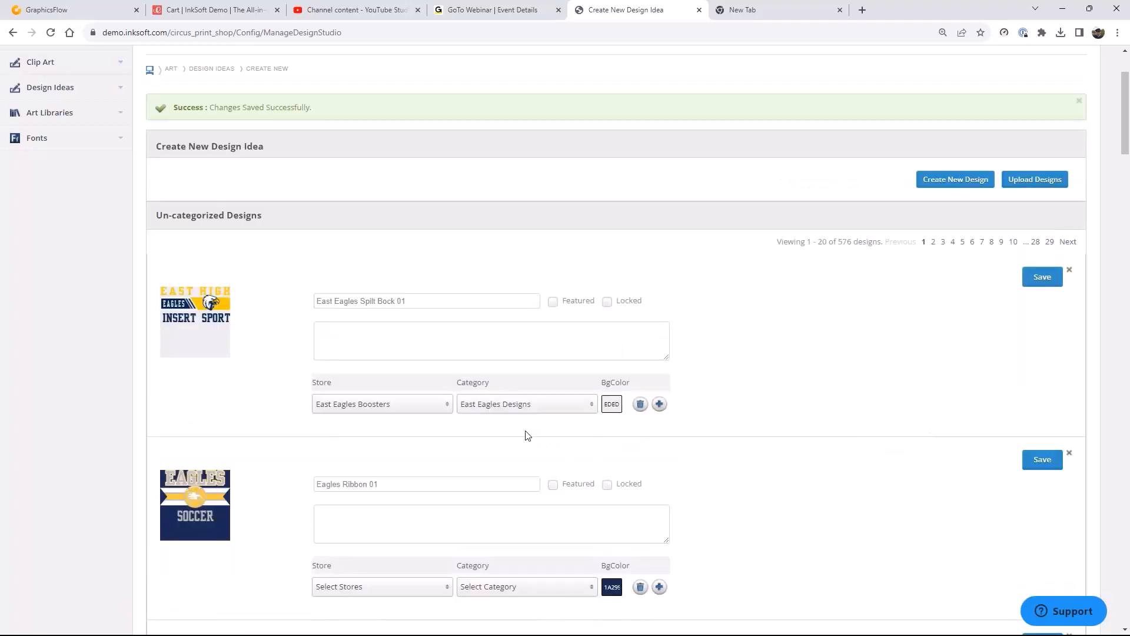
# Step: Open the design idea categories for the East Eagles Boosters store
pyautogui.scroll(2, 519, 424)
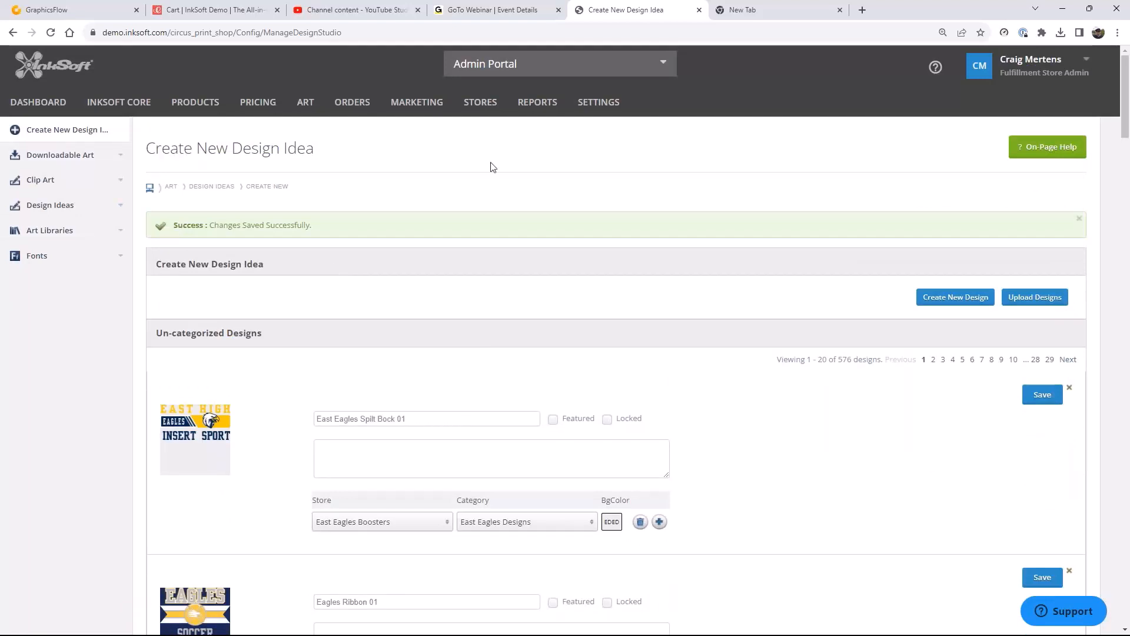
pyautogui.click(122, 211)
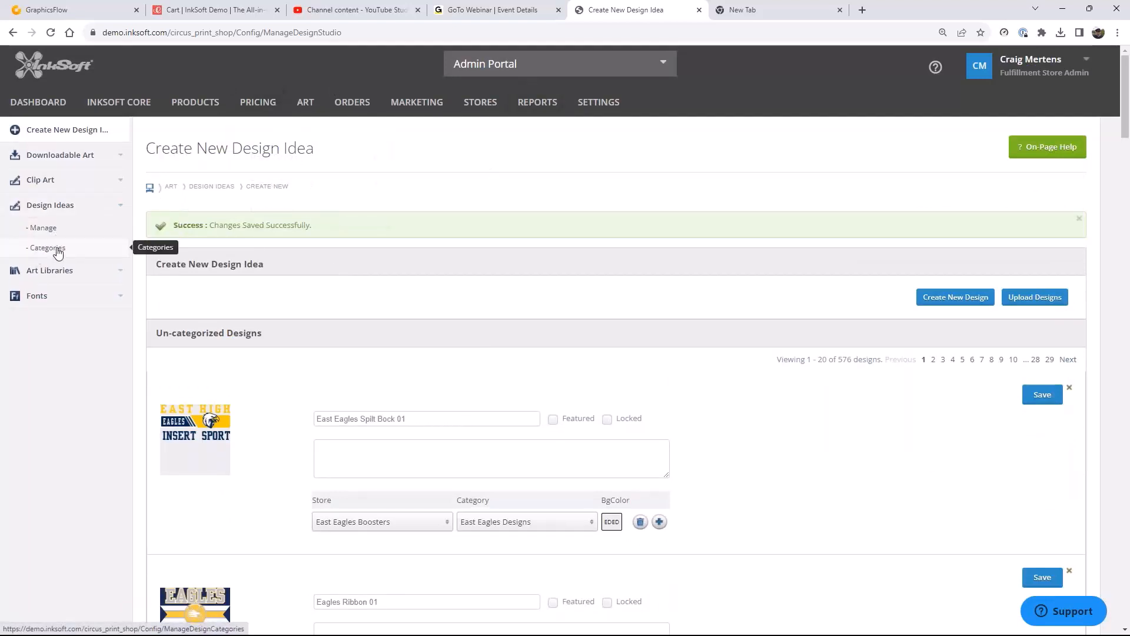
pyautogui.click(58, 249)
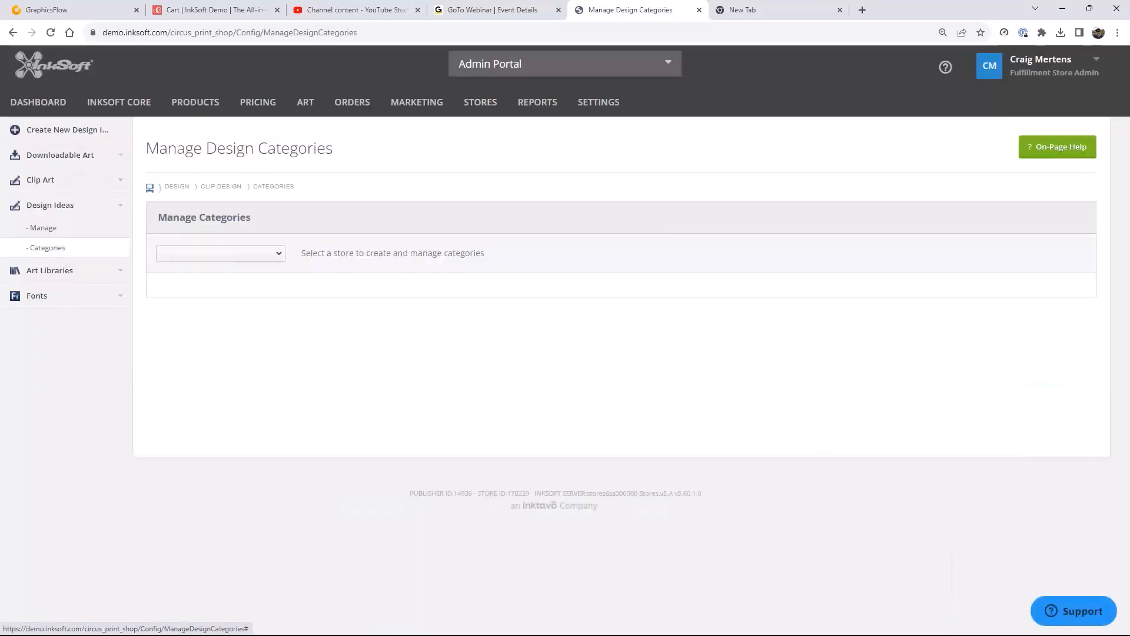
pyautogui.click(221, 253)
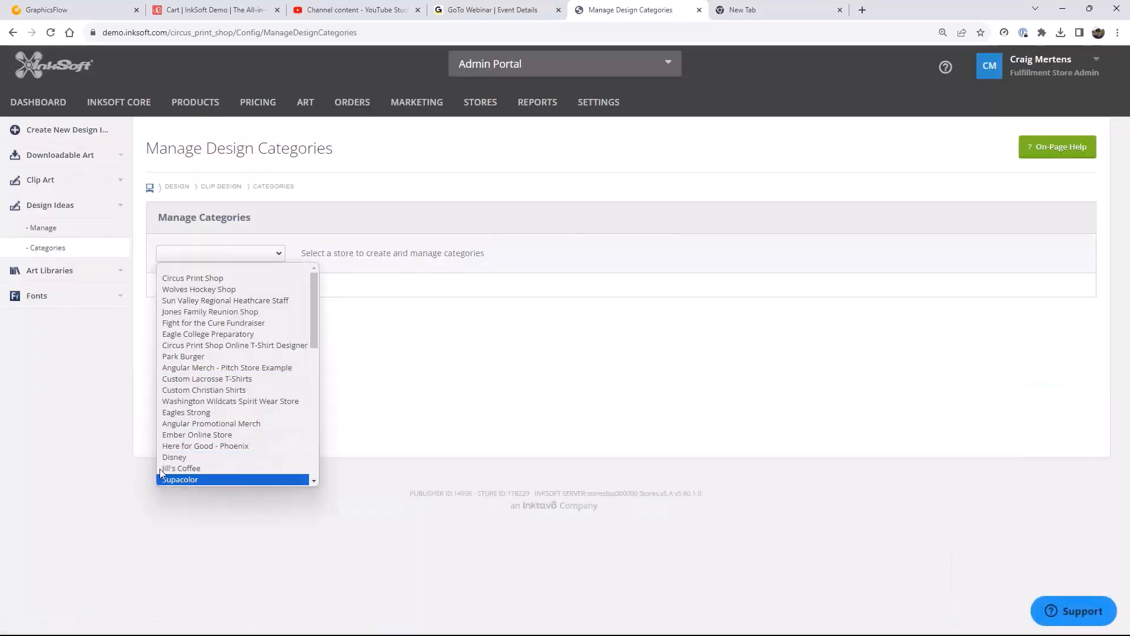
pyautogui.scroll(-1, 225, 377)
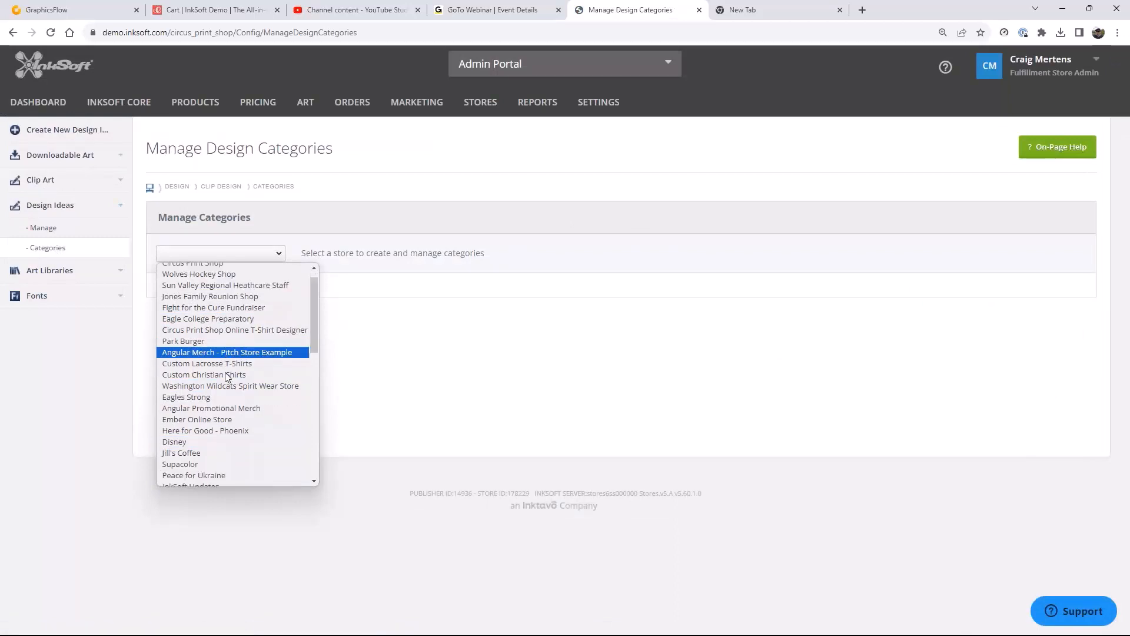
pyautogui.scroll(-4, 227, 377)
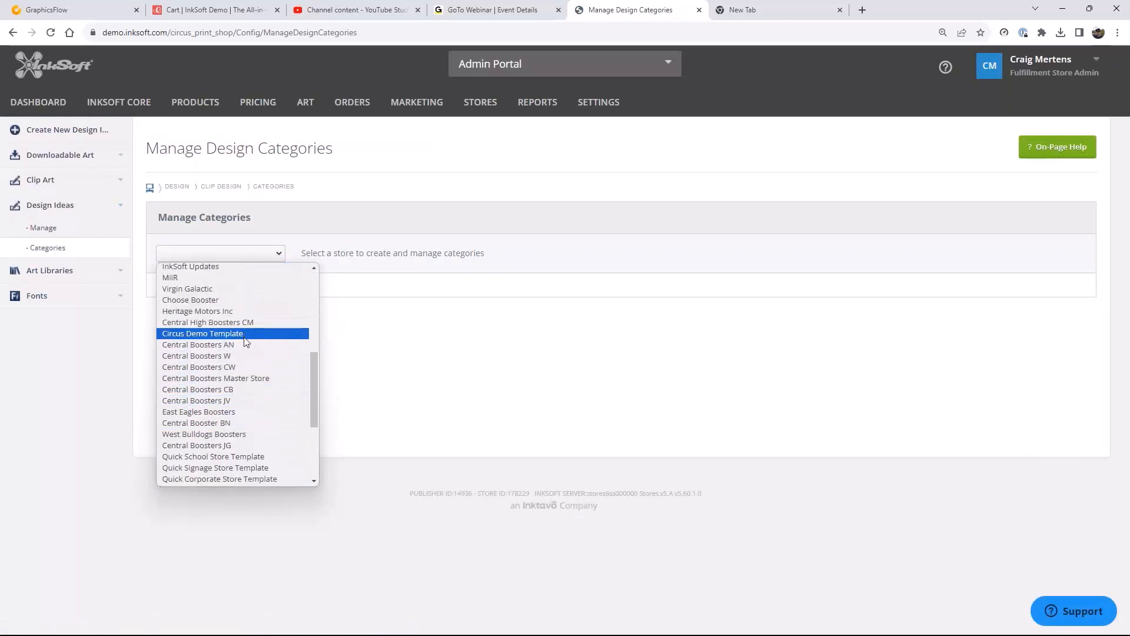
pyautogui.click(241, 412)
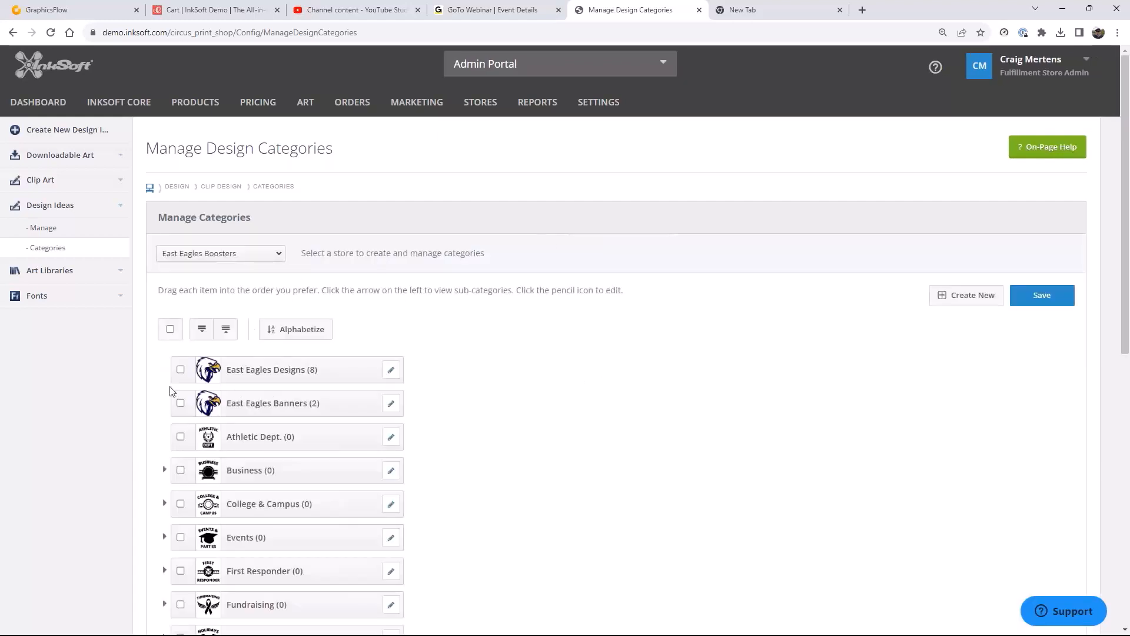
# Step: Look over the form for a new category, close it without creating one, and select the East Eagles Designs category
pyautogui.click(973, 300)
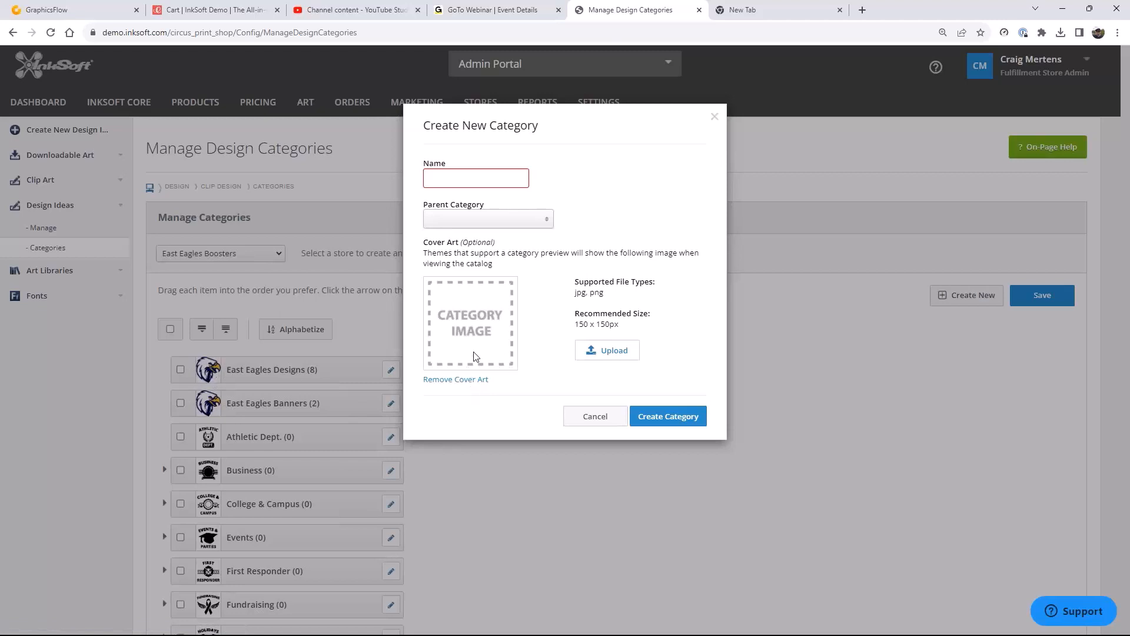
pyautogui.click(589, 420)
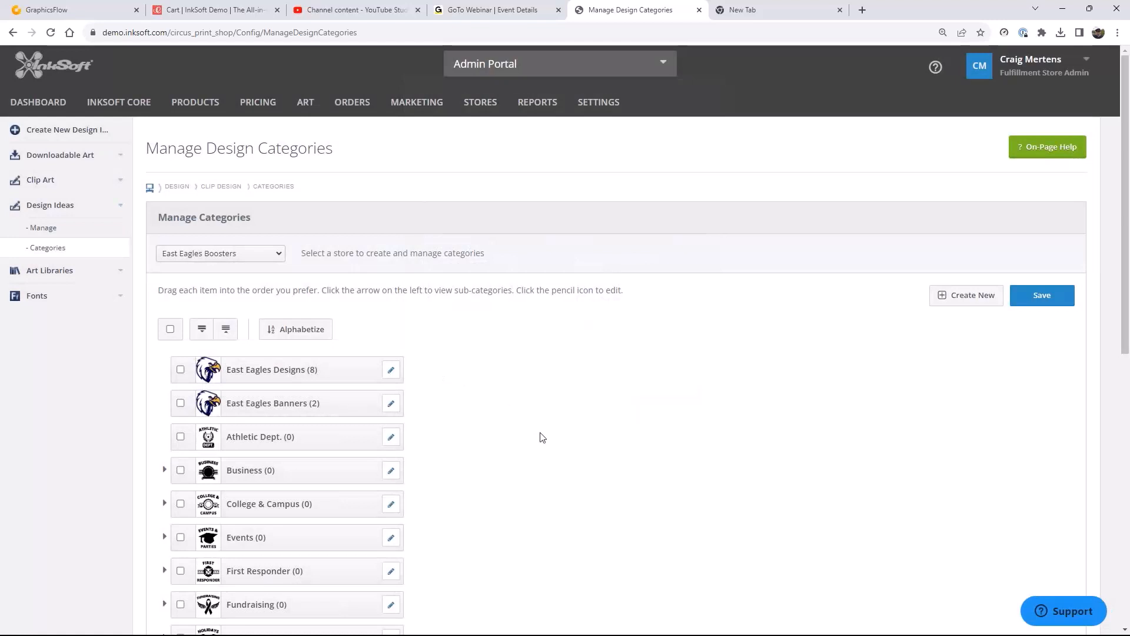
pyautogui.click(180, 369)
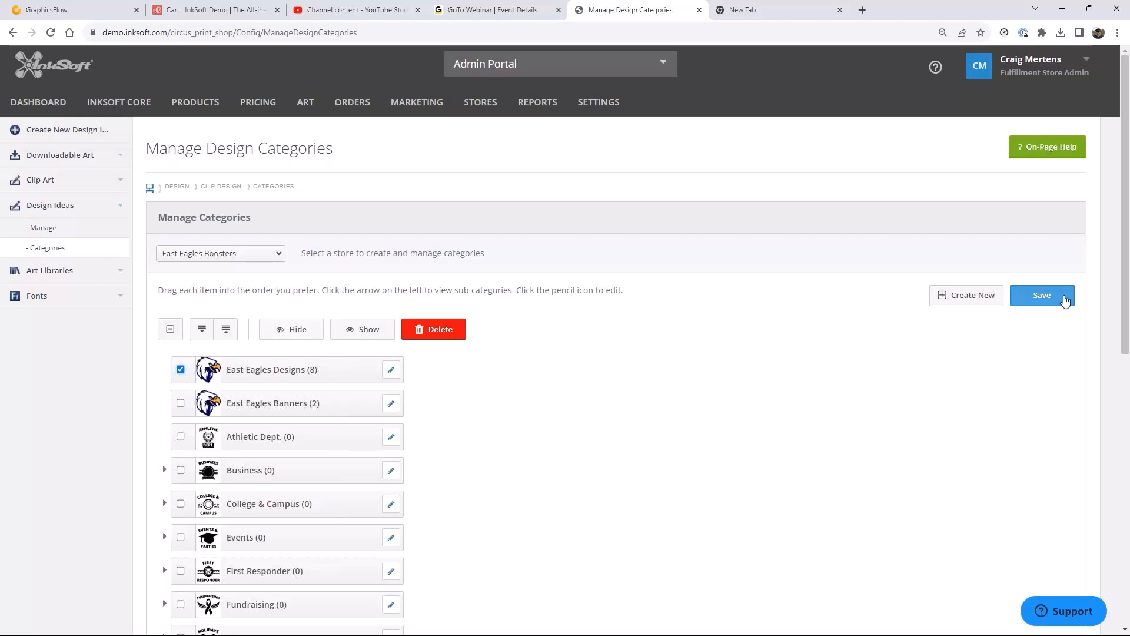
# Step: Open the East Eagles Boosters storefront again from the list of active stores
pyautogui.moveTo(476, 103)
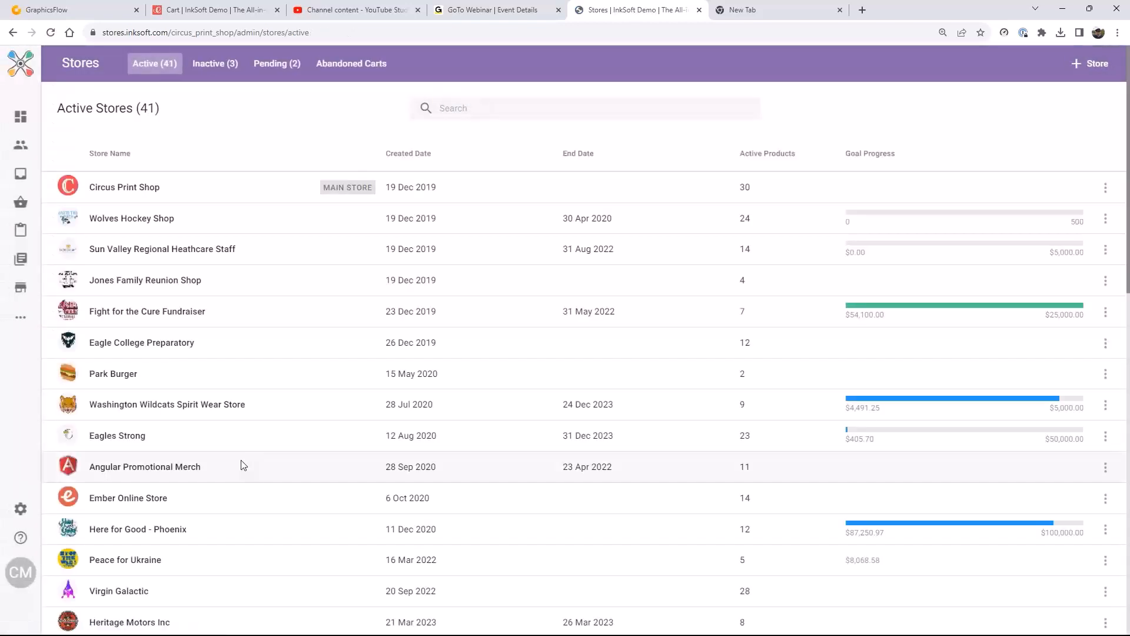
pyautogui.scroll(-6, 175, 487)
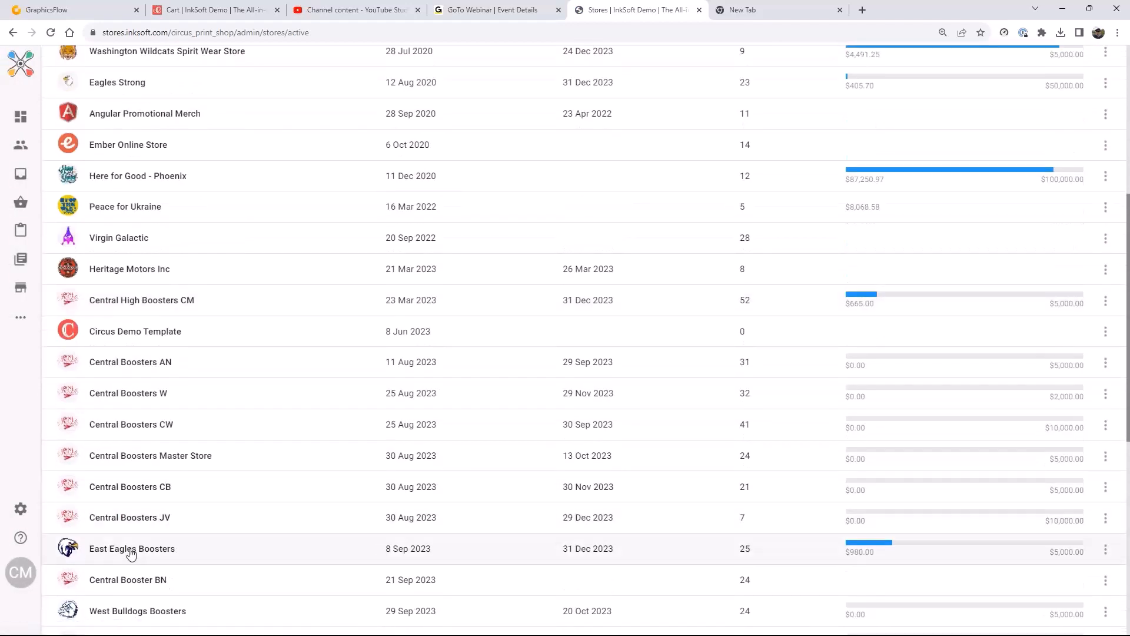
pyautogui.click(131, 552)
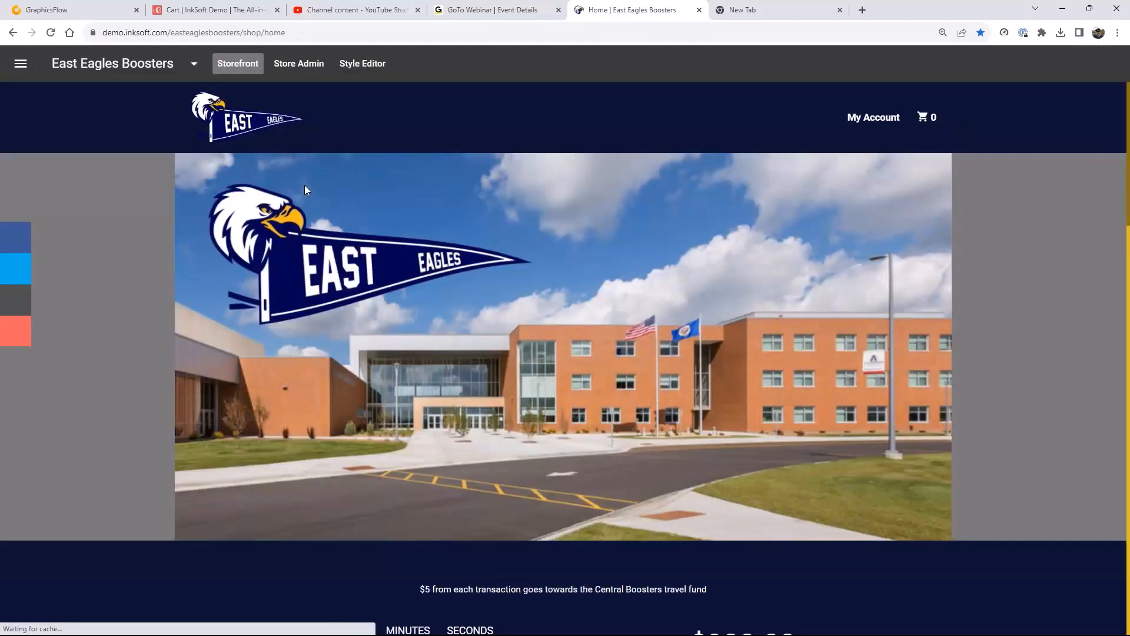
pyautogui.moveTo(415, 143)
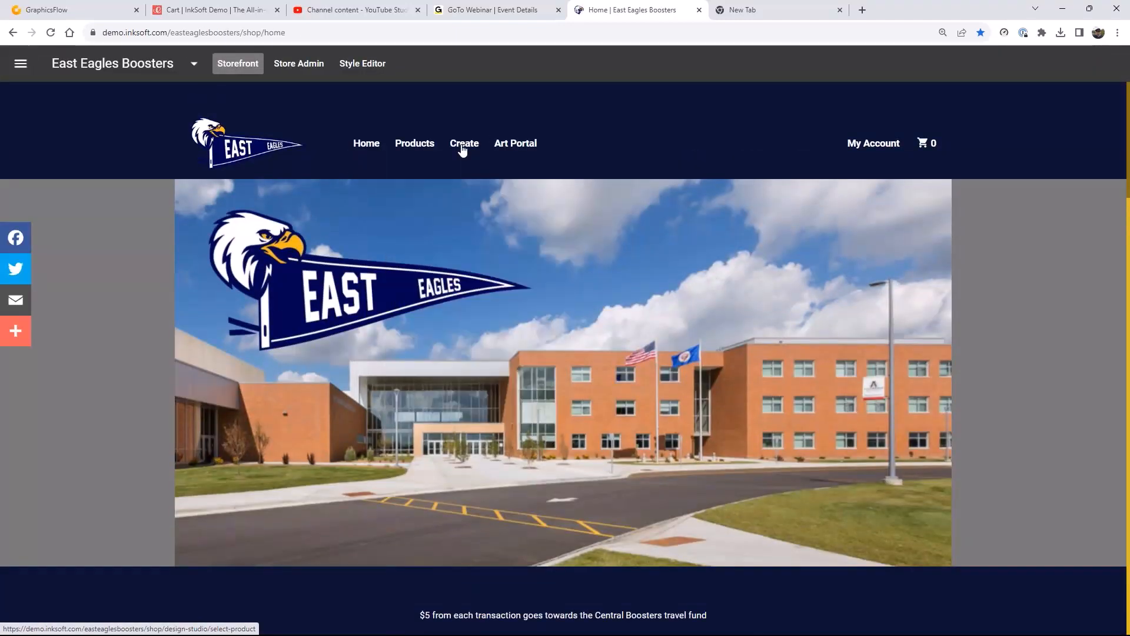
# Step: Start creating a custom design on the Gildan Ultra Cotton 100% Cotton T-Shirt in Ash from the storefront
pyautogui.click(464, 143)
pyautogui.scroll(-5, 465, 471)
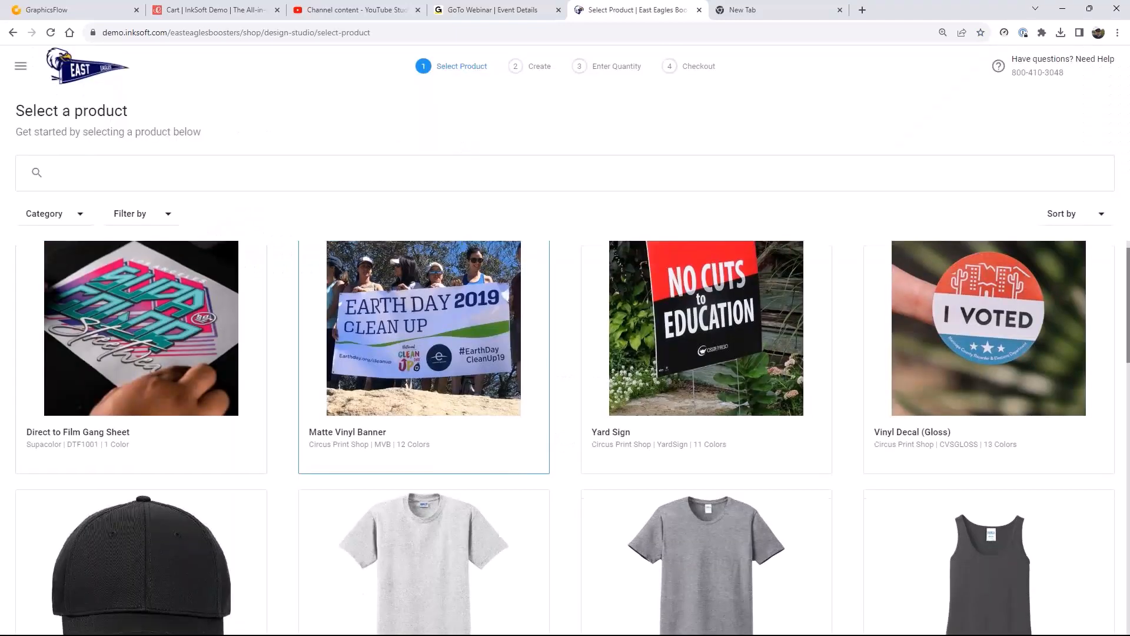
pyautogui.click(439, 320)
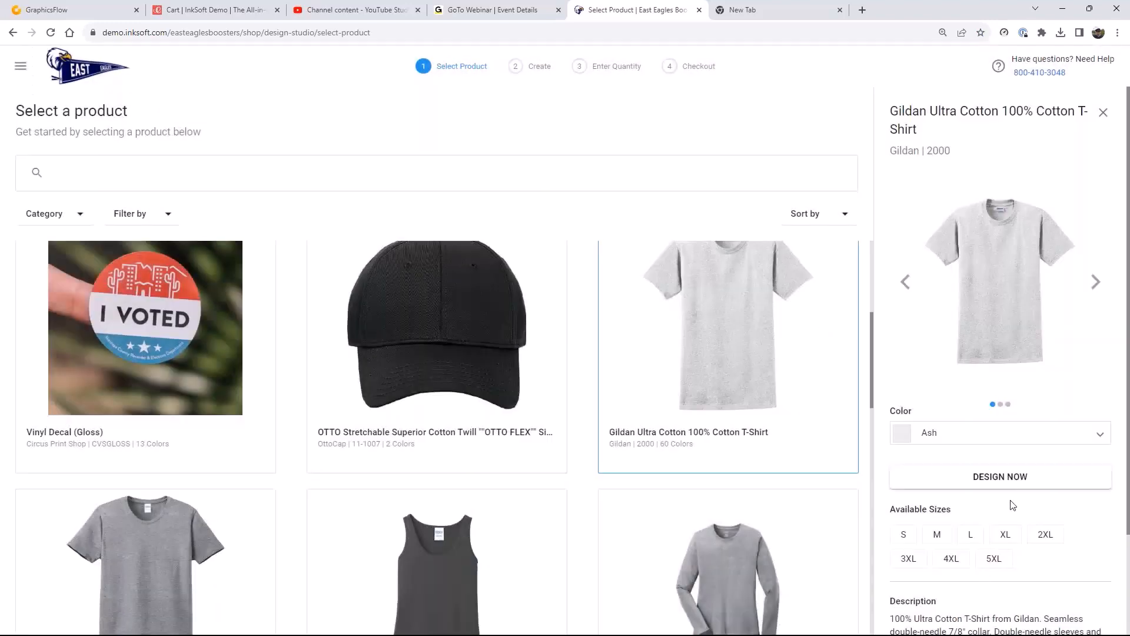
pyautogui.click(1024, 479)
# Step: Add the East High Eagles split-block design idea from the East Eagles Designs category to the T-shirt
pyautogui.click(866, 304)
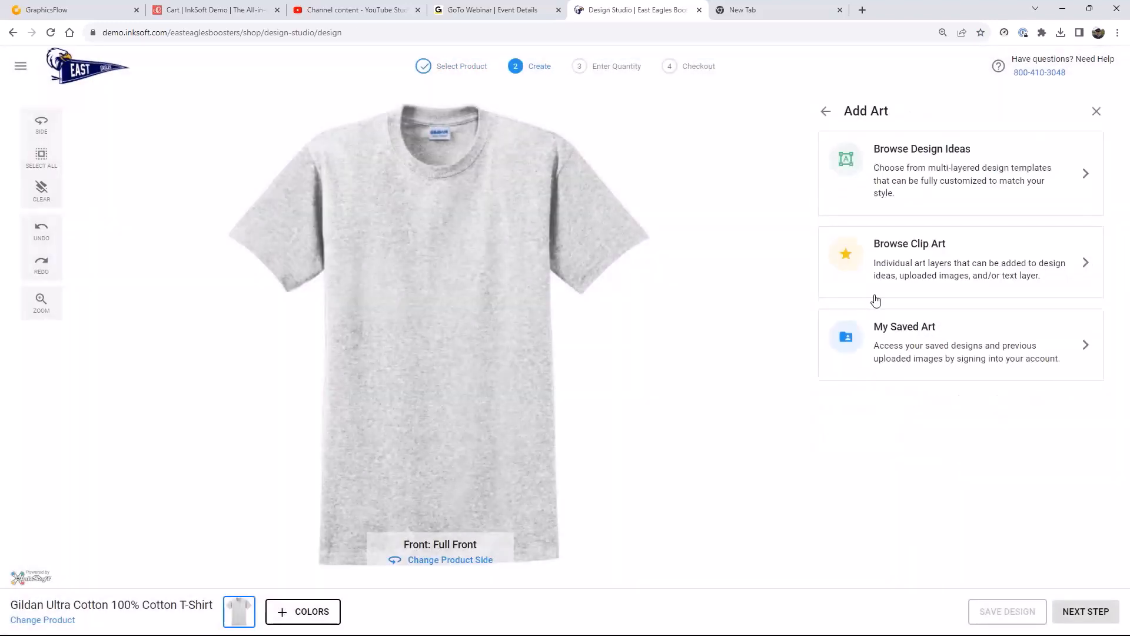
pyautogui.click(945, 176)
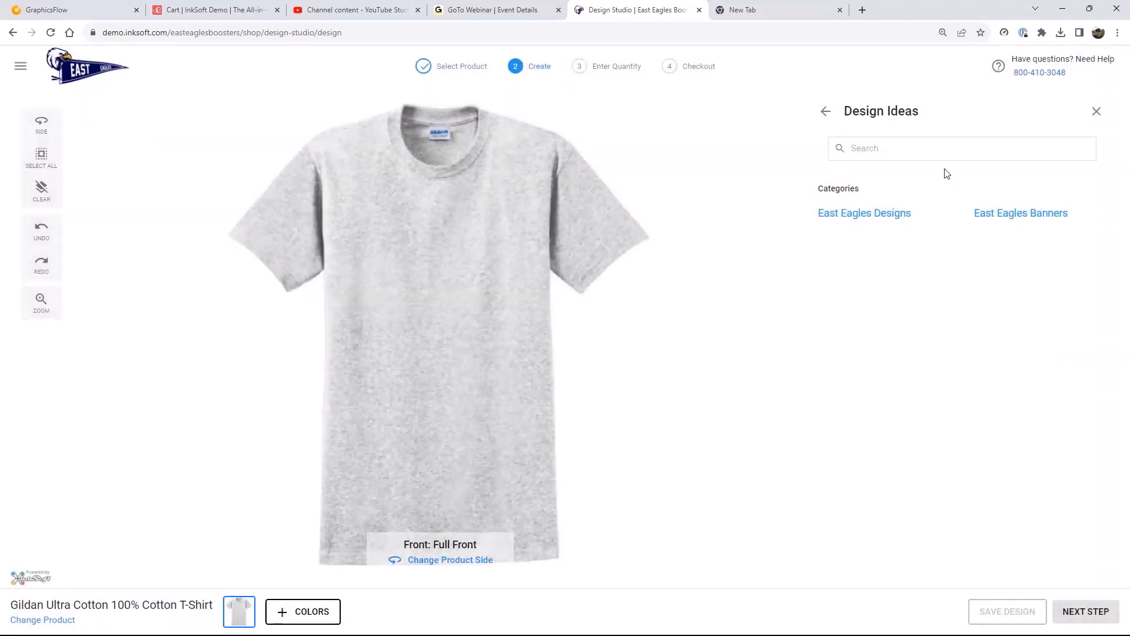
pyautogui.click(877, 214)
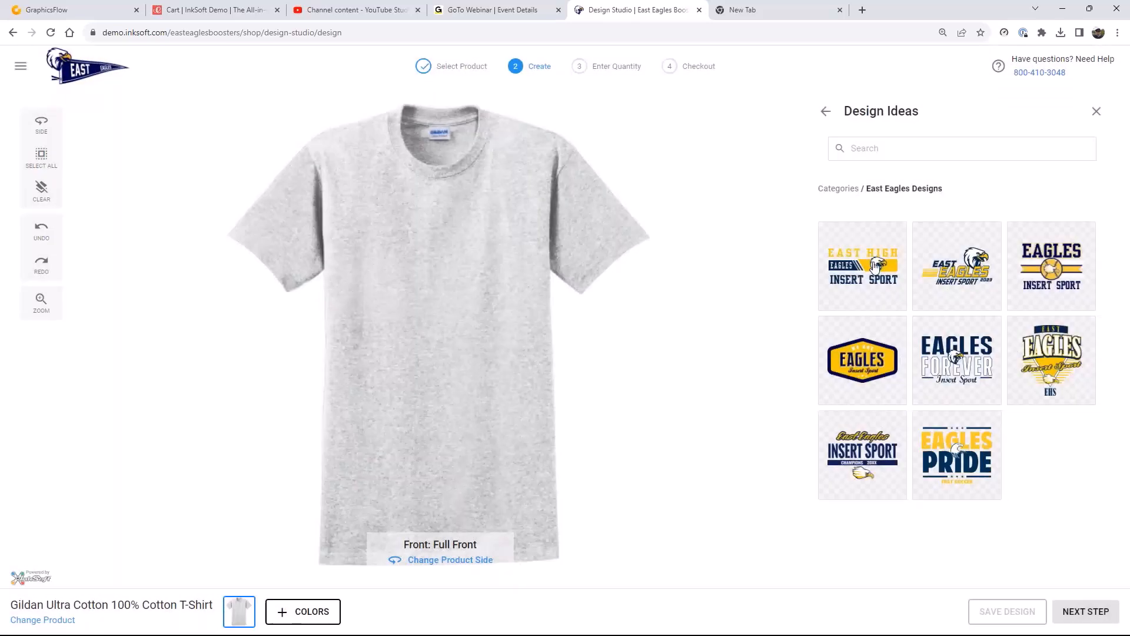
pyautogui.click(876, 267)
# Step: Replace the design's sport placeholder text with VOLLEYBALL
pyautogui.write('VO:LLEYBA')
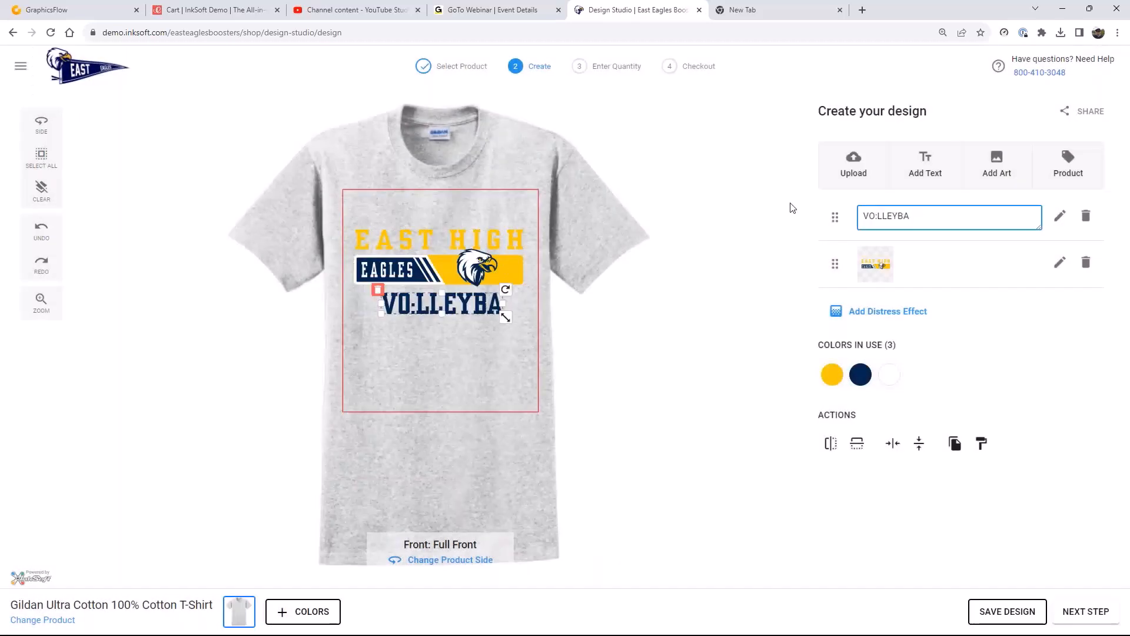
pyautogui.write('LL')
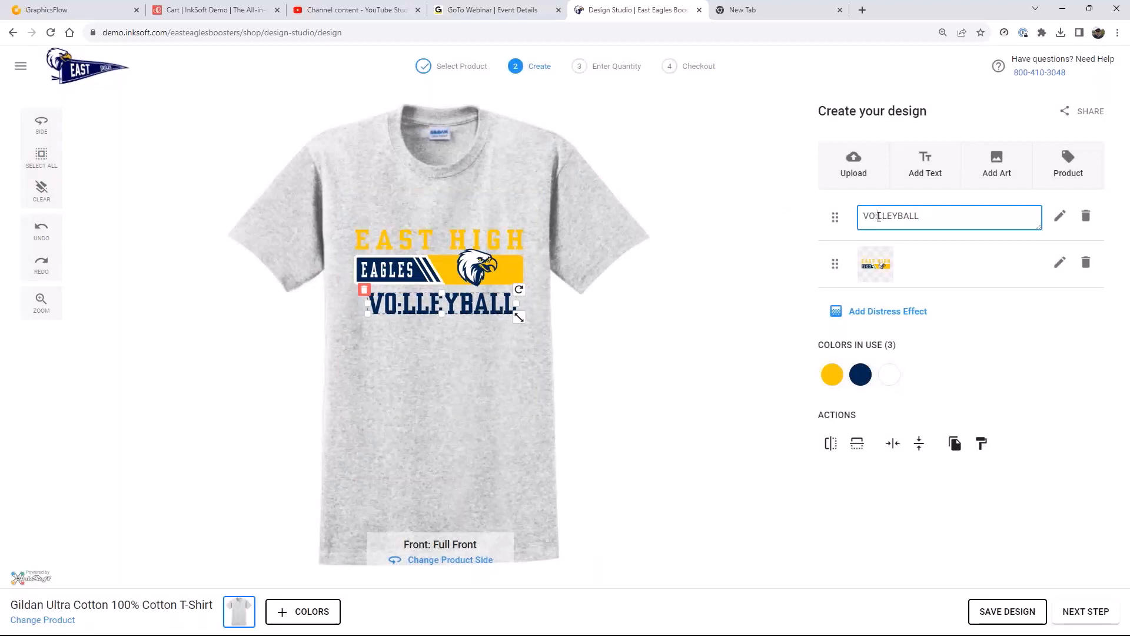
pyautogui.click(882, 215)
pyautogui.press('BackSpace')
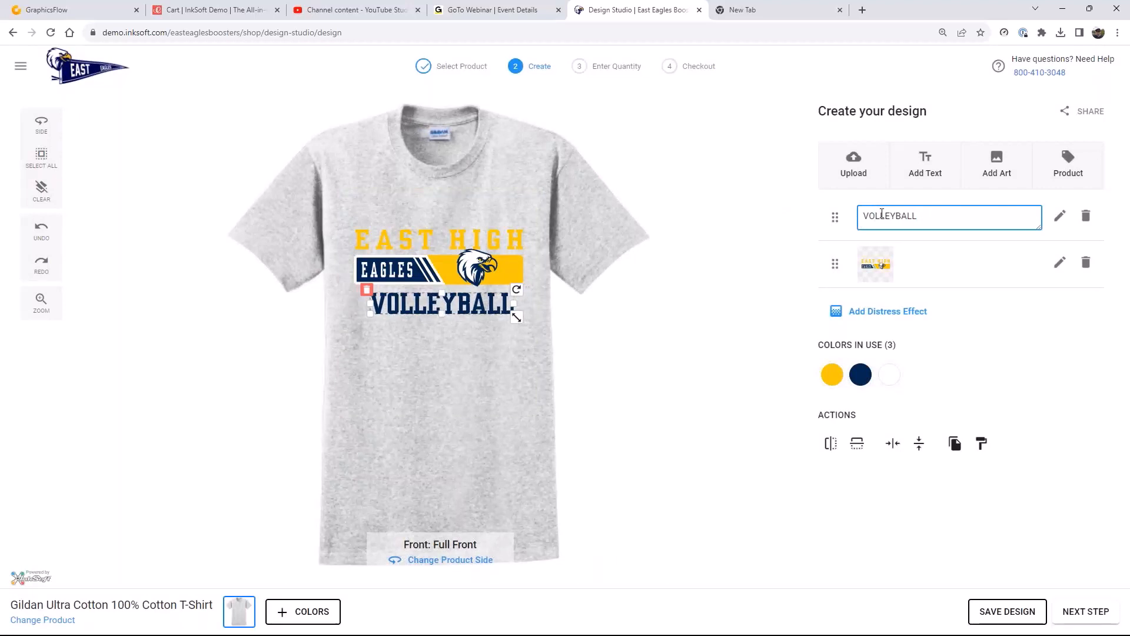
pyautogui.click(667, 399)
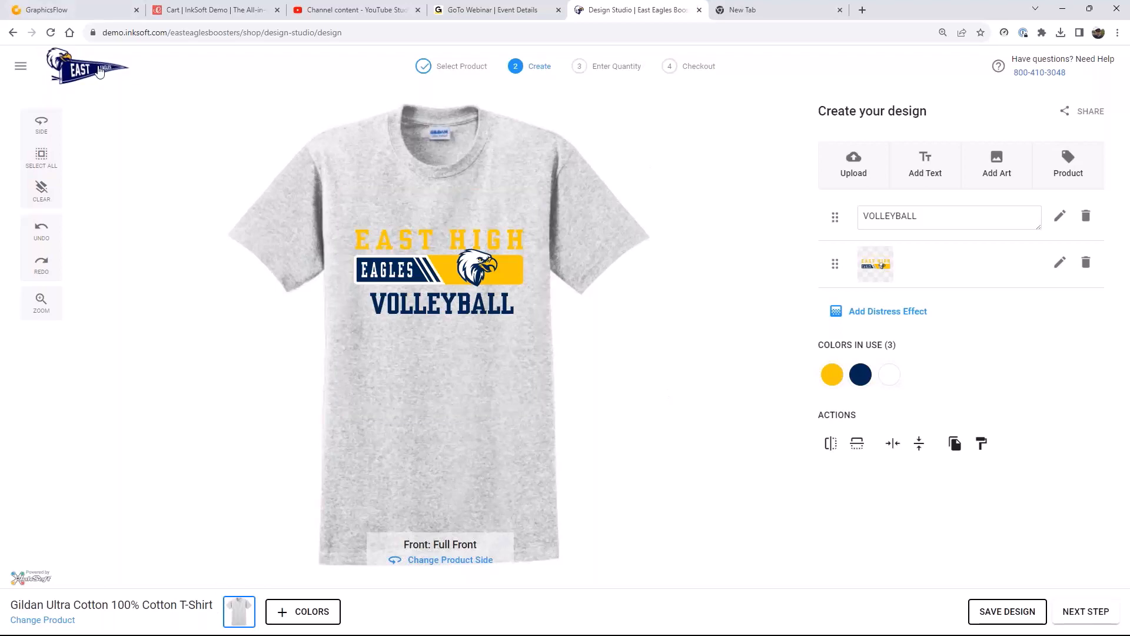
# Step: Discard the T-shirt design and start designing a Matte Vinyl Banner in Grey at 6 x 3 ft
pyautogui.click(14, 31)
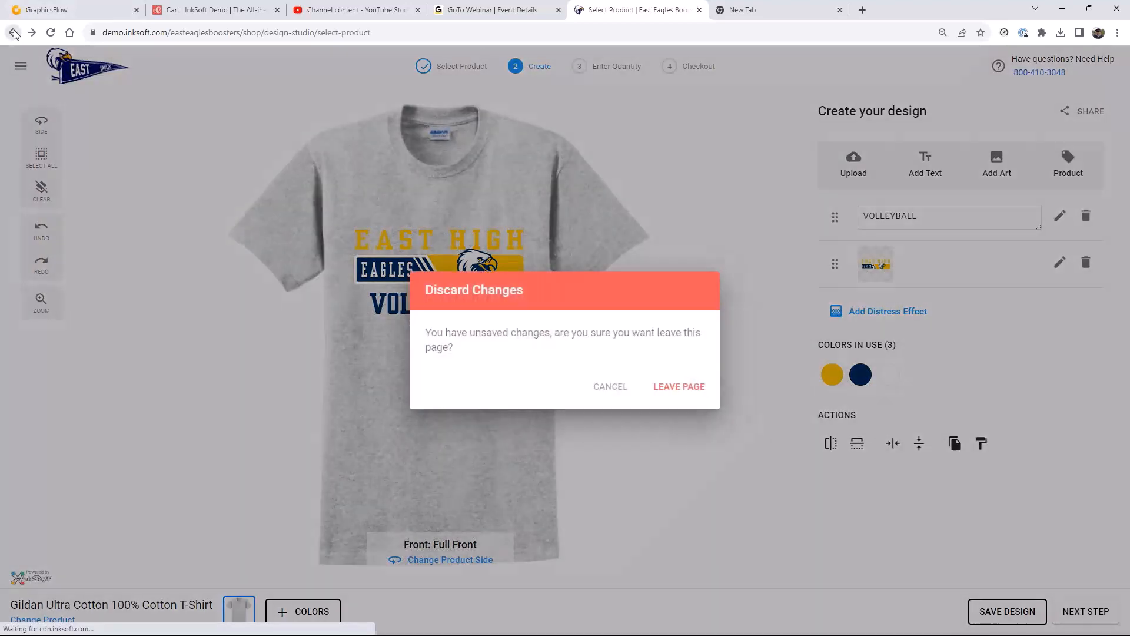
pyautogui.click(664, 389)
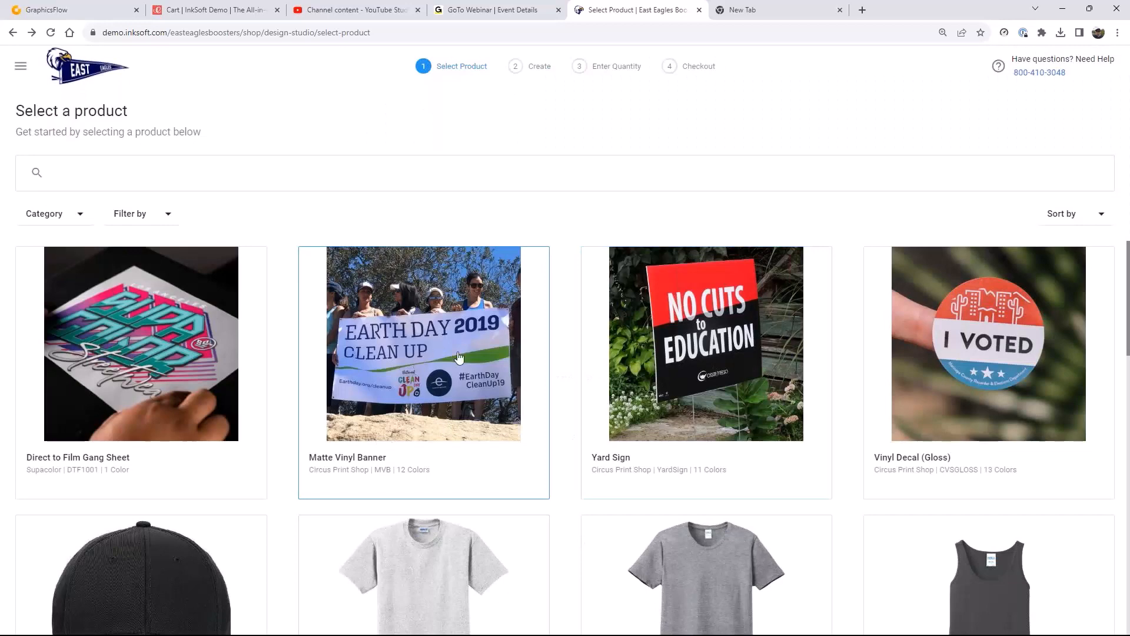
pyautogui.click(448, 363)
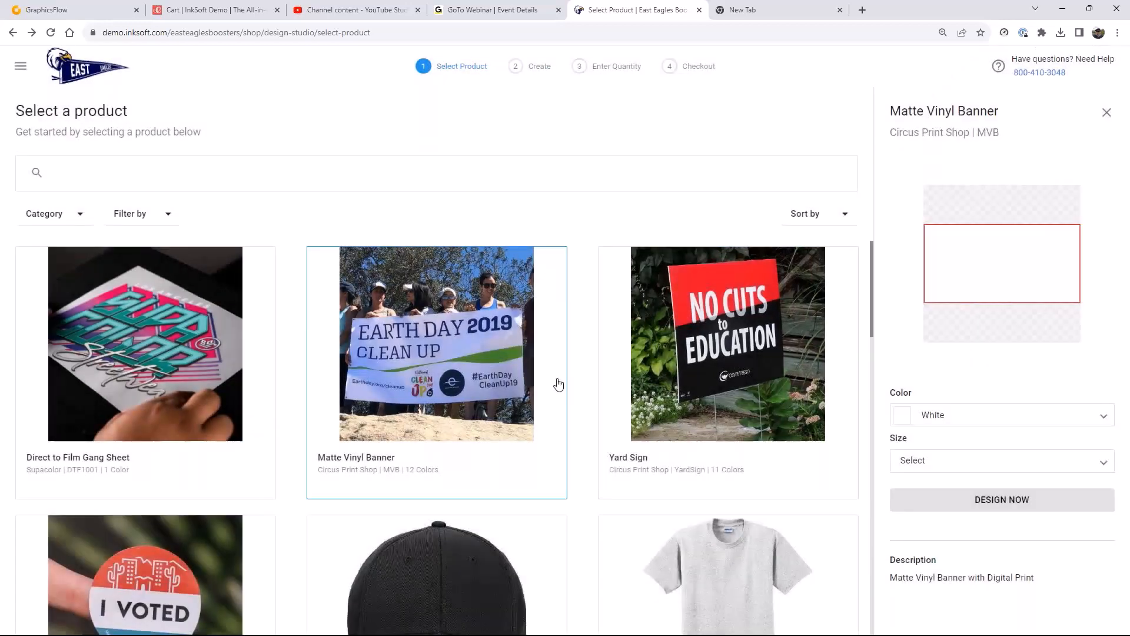
pyautogui.click(1111, 425)
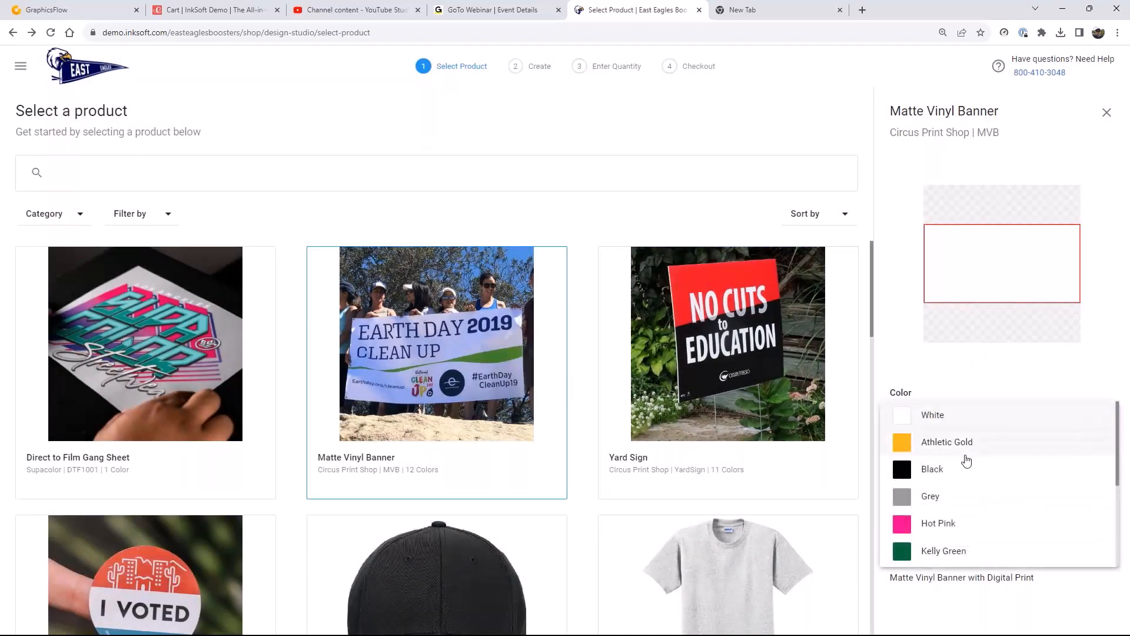
pyautogui.click(937, 504)
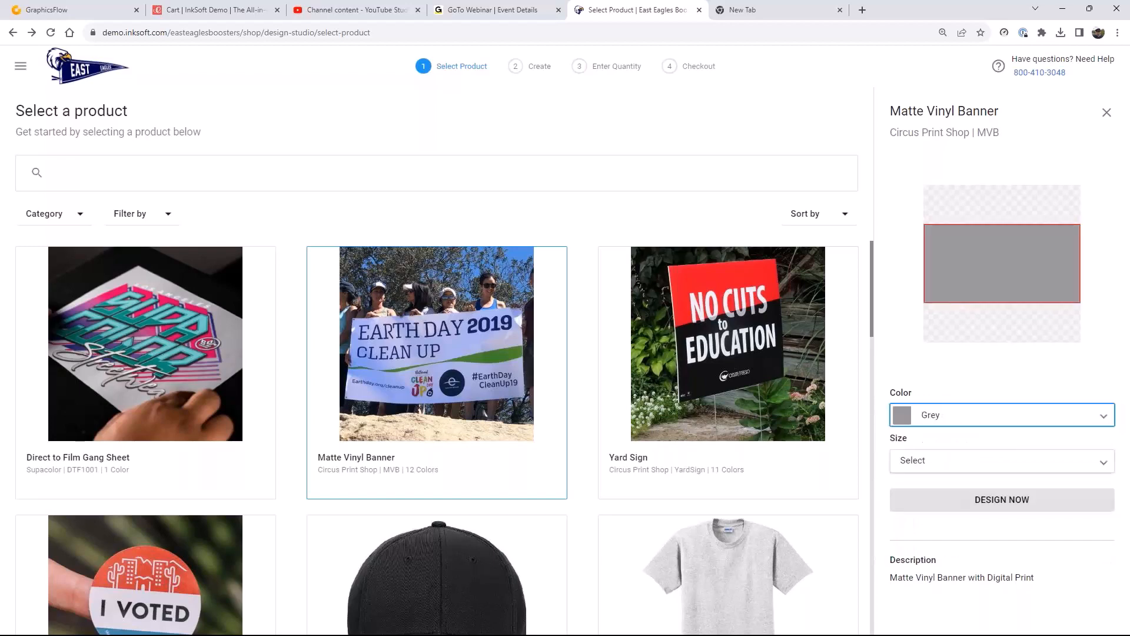
pyautogui.click(941, 462)
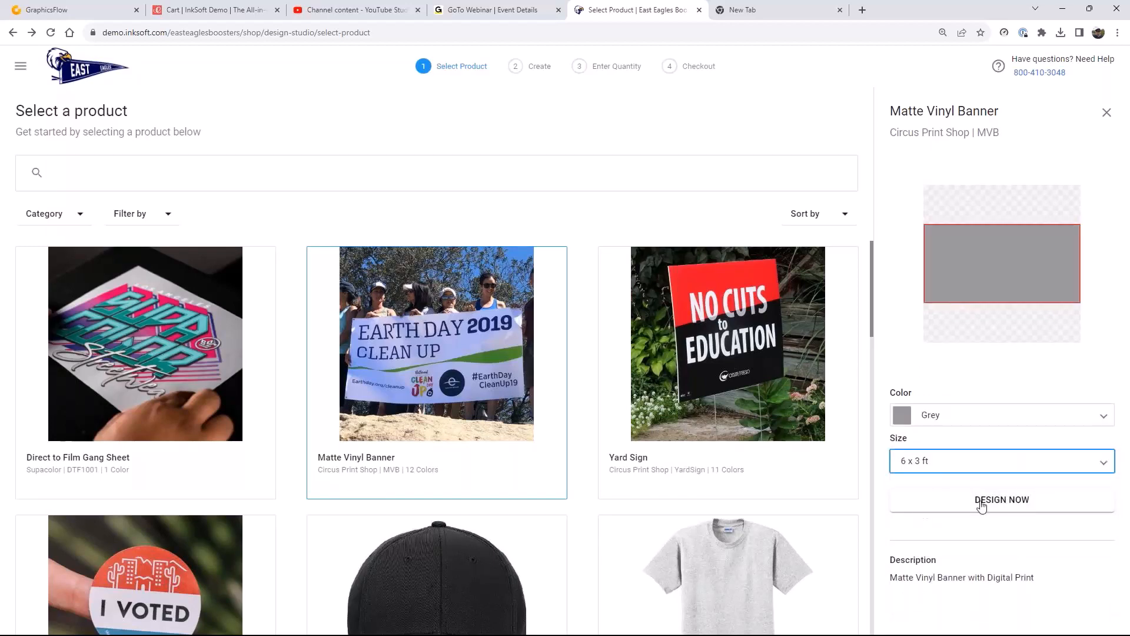
pyautogui.click(1001, 501)
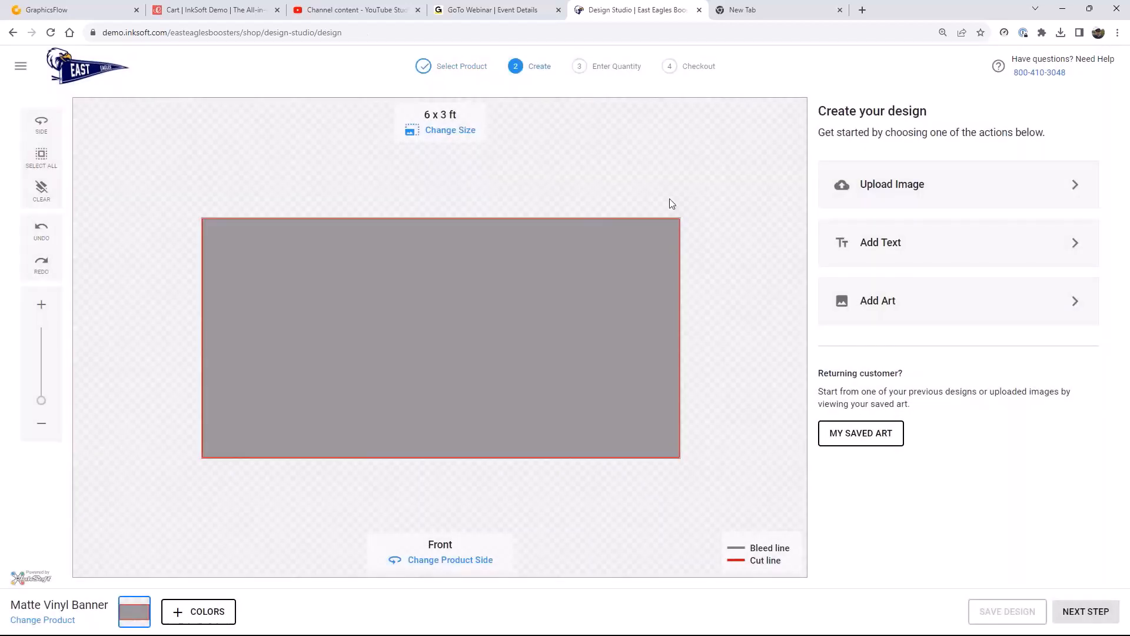
# Step: Add the Seniors graduation design idea from the East Eagles Banners category to the banner
pyautogui.click(943, 302)
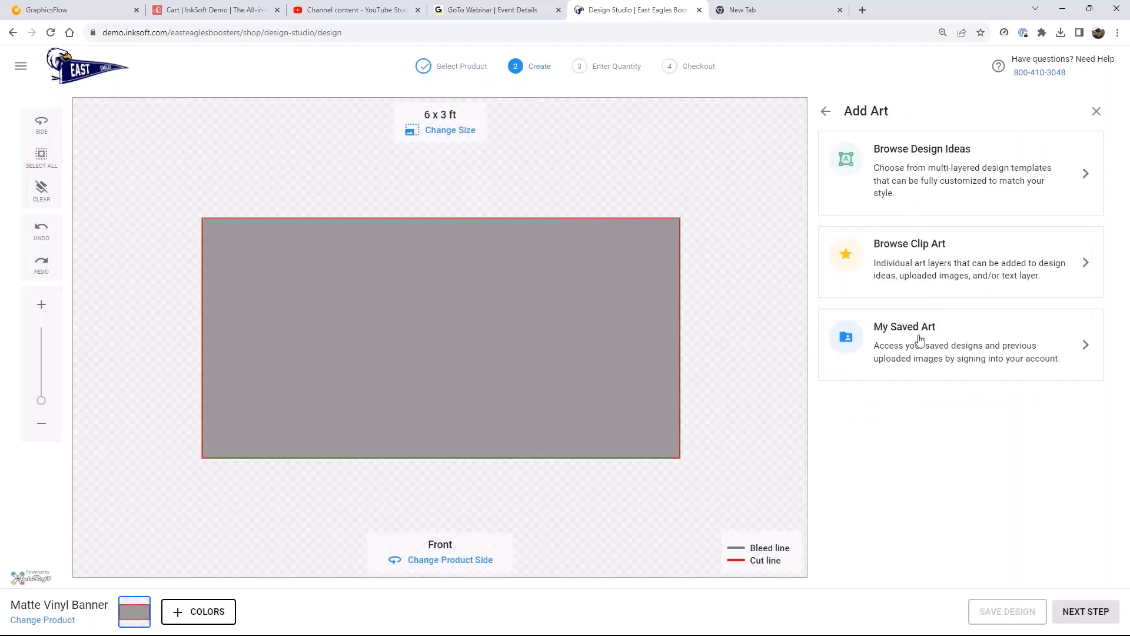
pyautogui.click(955, 161)
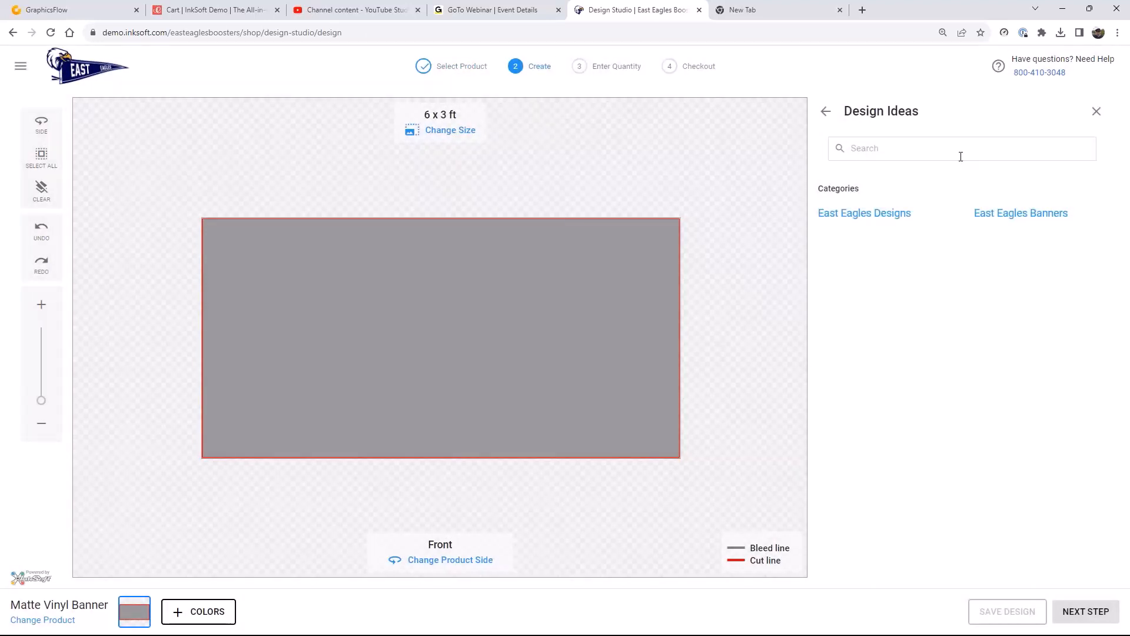
pyautogui.click(1028, 216)
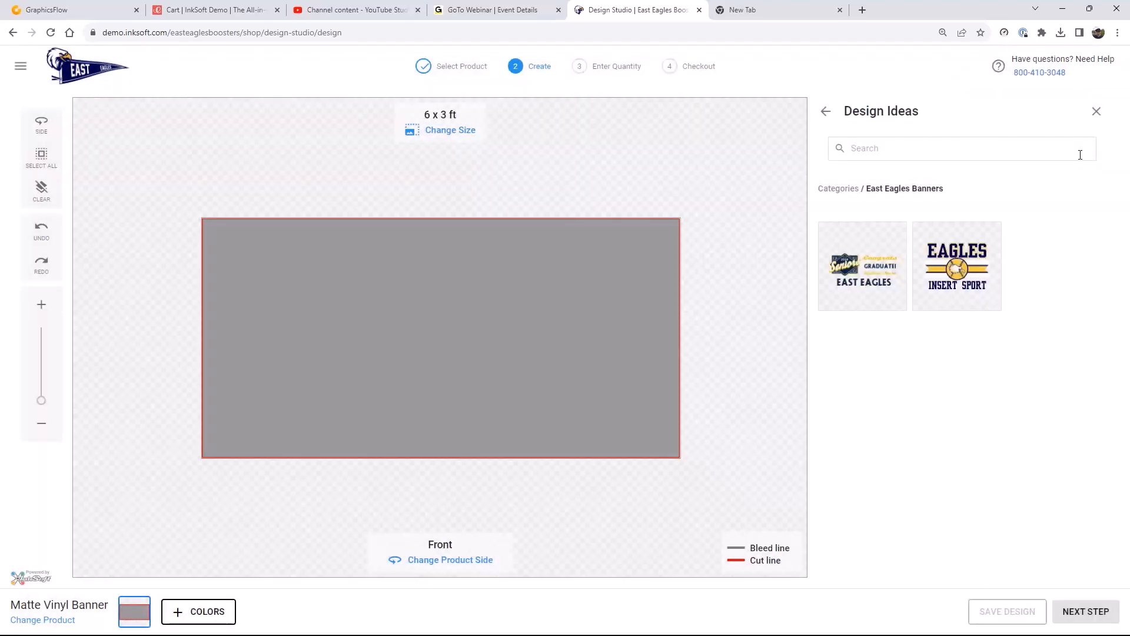
pyautogui.click(868, 265)
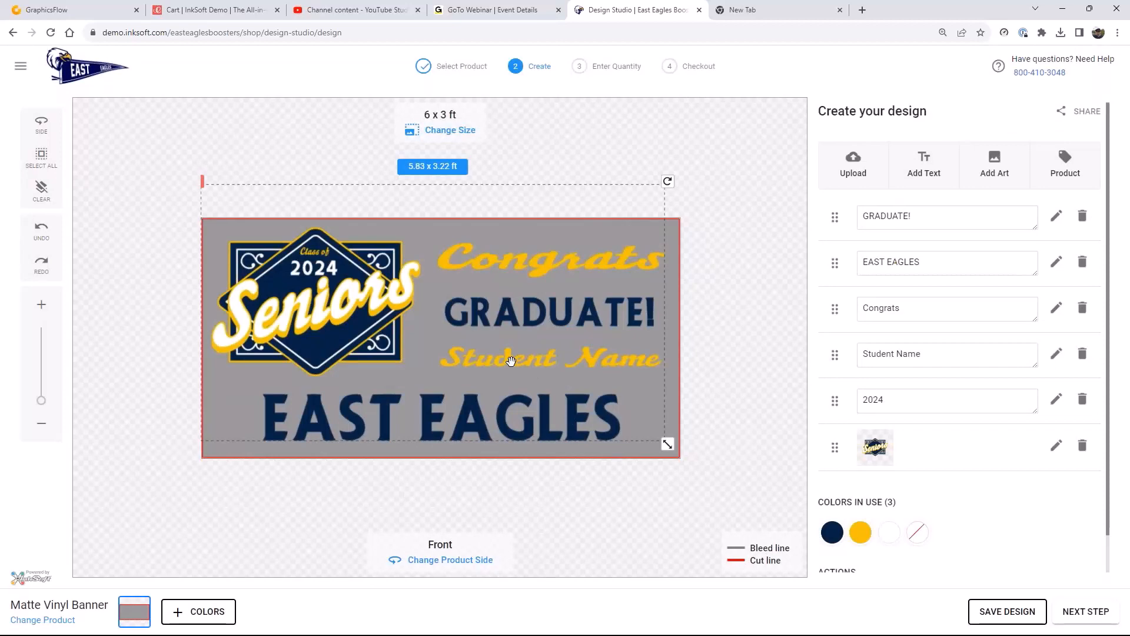
# Step: Add white as a second product color for the banner
pyautogui.click(203, 613)
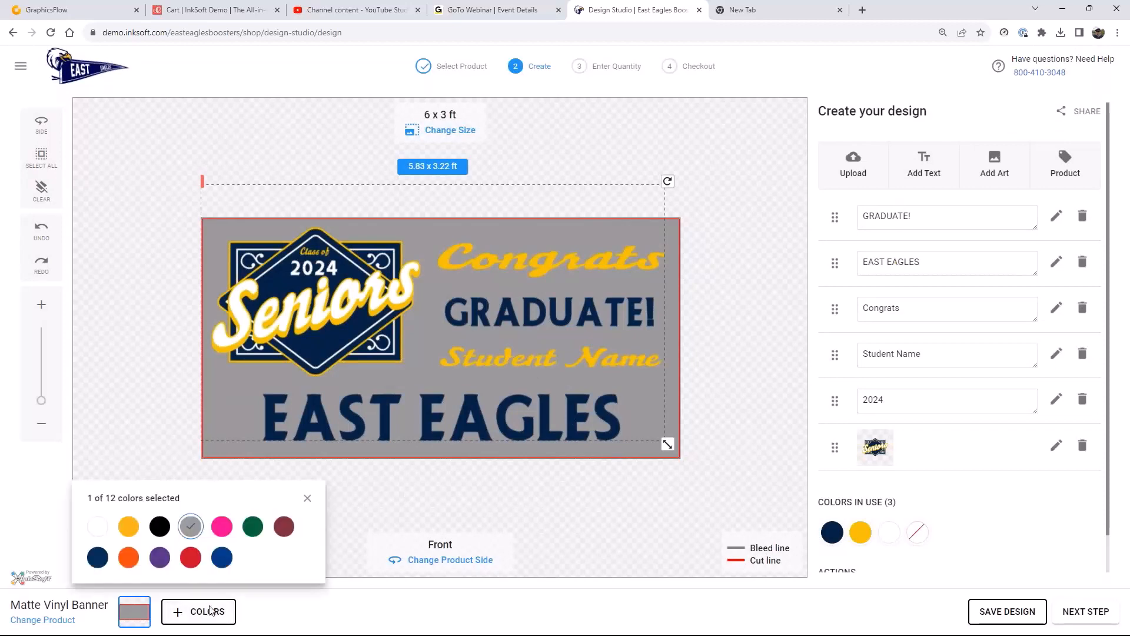
pyautogui.click(97, 526)
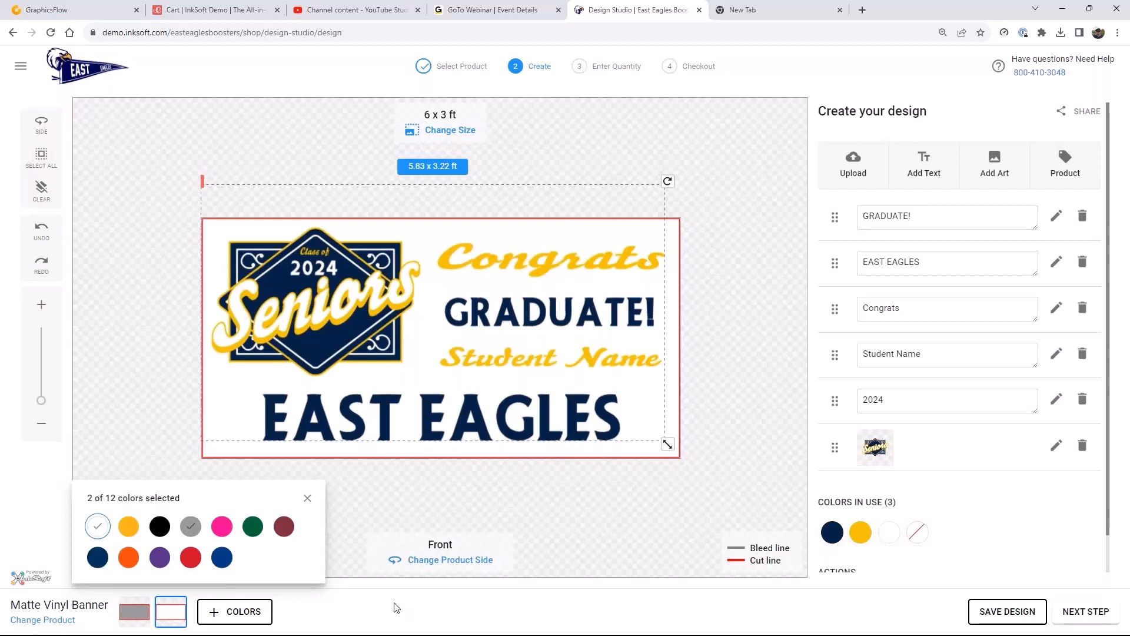
pyautogui.click(405, 506)
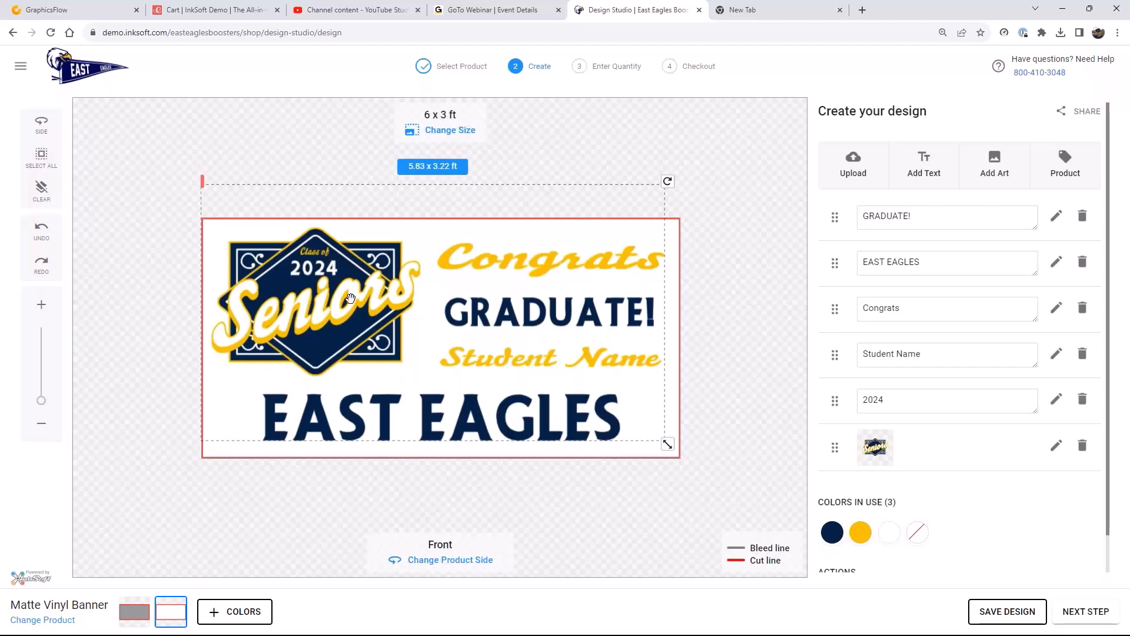
pyautogui.moveTo(350, 297); pyautogui.dragTo(353, 296)
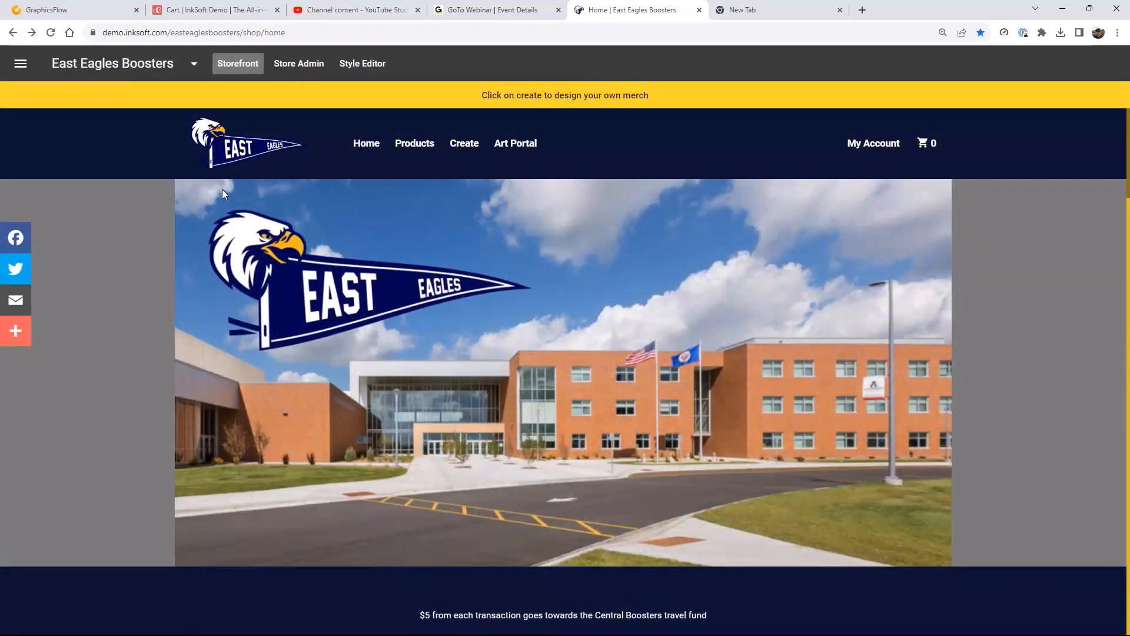
# Step: Upload the East Eagles Spilt Block 01 PDF as a print file to the store's art in Store Admin
pyautogui.click(315, 66)
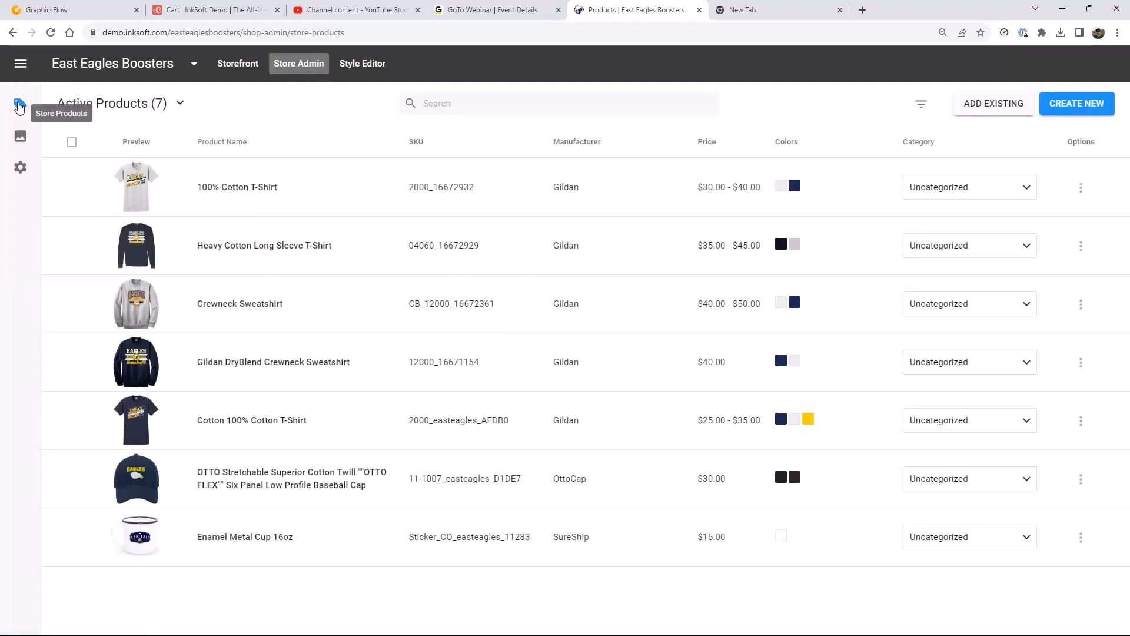
pyautogui.click(20, 134)
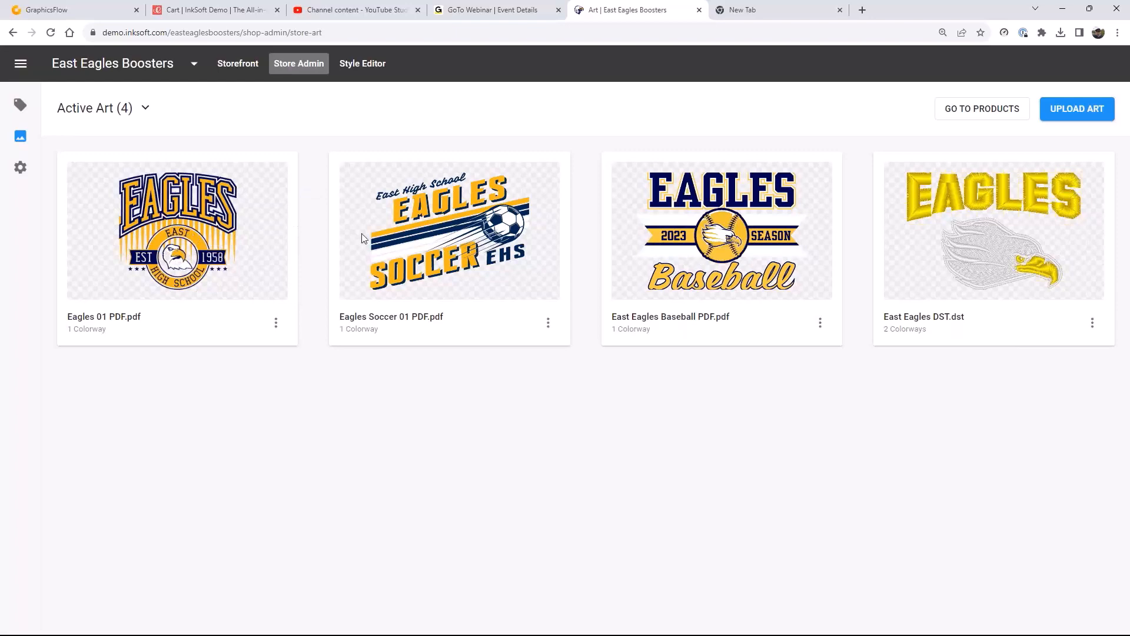
pyautogui.click(1065, 111)
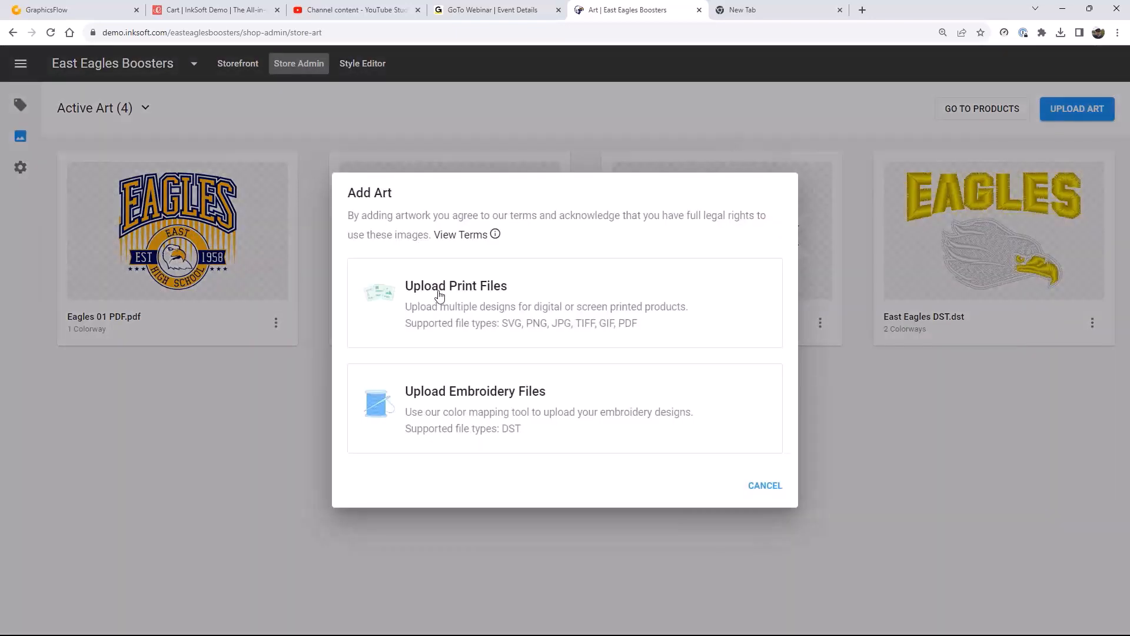
pyautogui.click(438, 296)
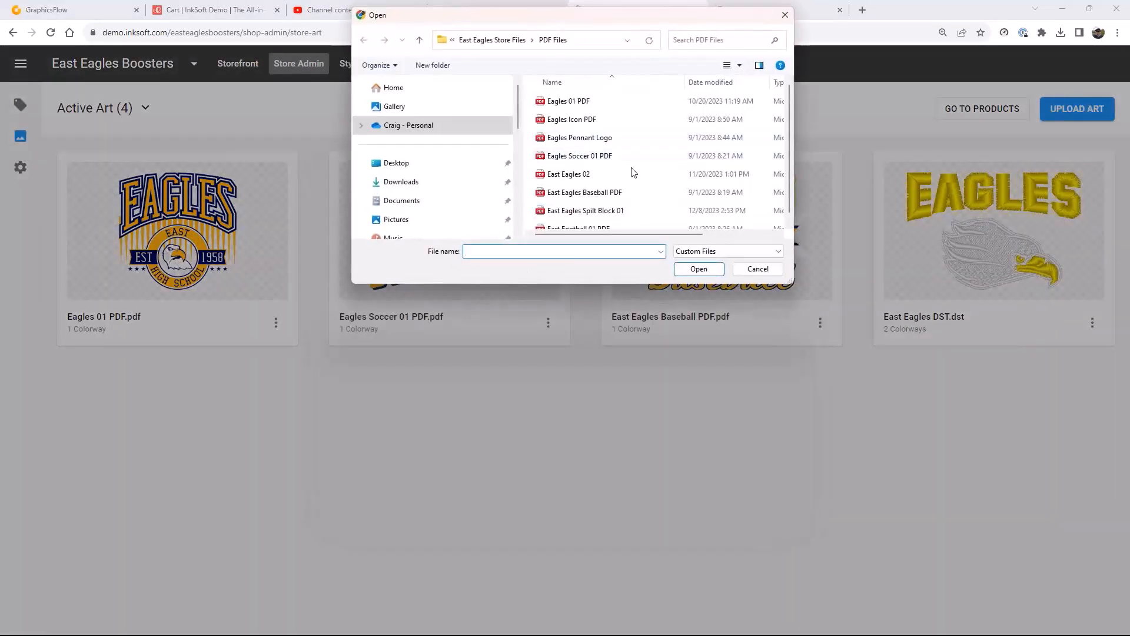
pyautogui.click(592, 212)
pyautogui.click(698, 268)
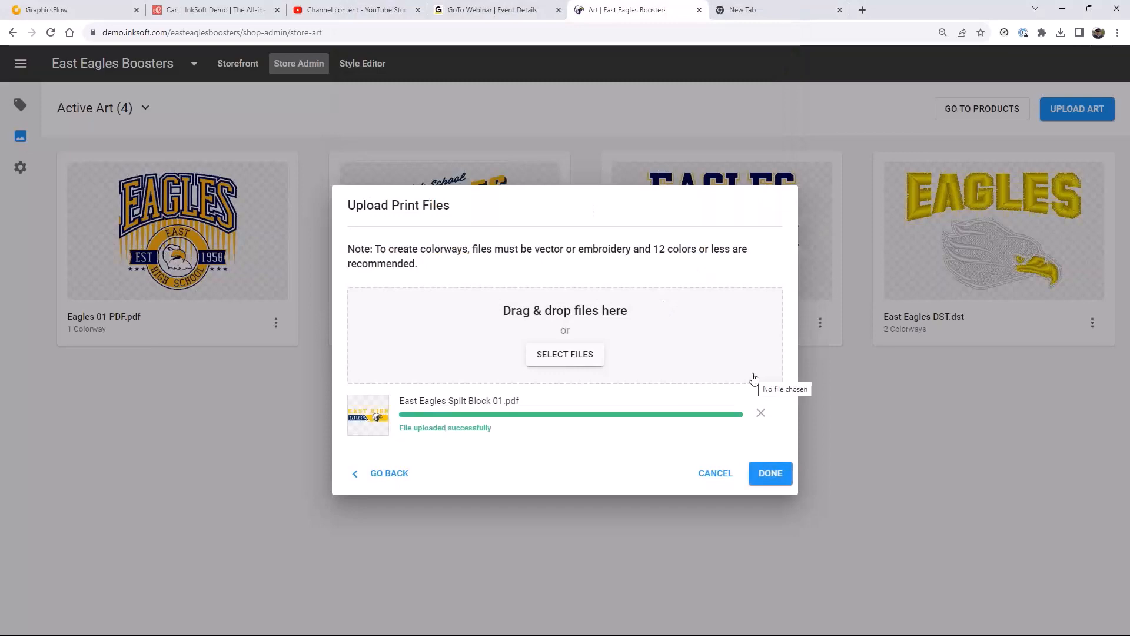
pyautogui.click(771, 473)
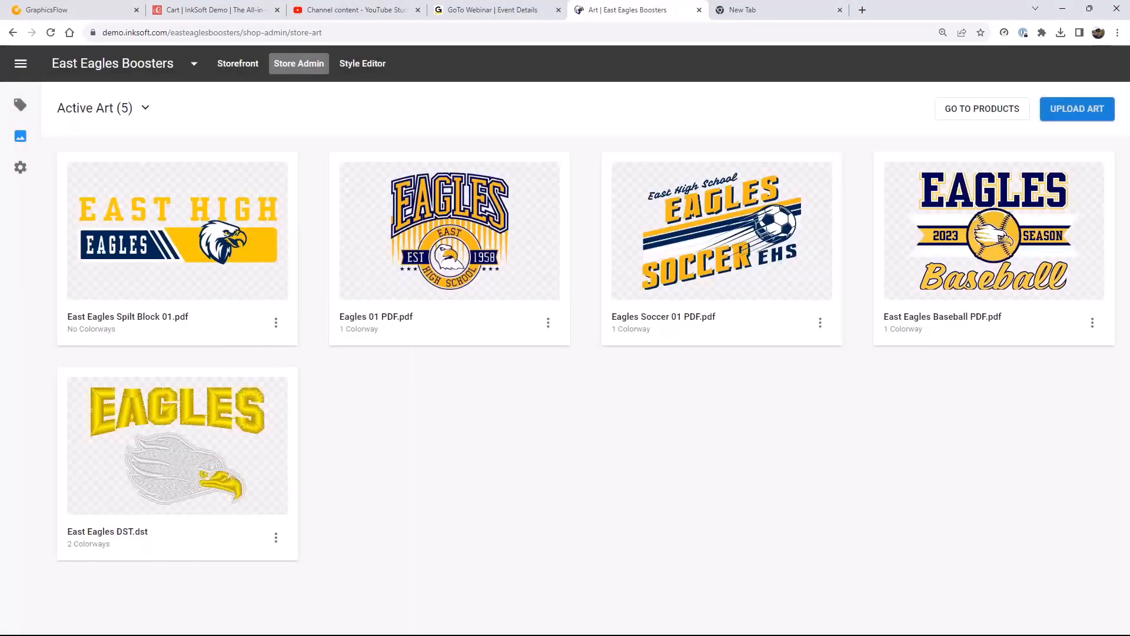
# Step: Look over the options available for the uploaded East Eagles Spilt Block 01 art without choosing one
pyautogui.click(276, 323)
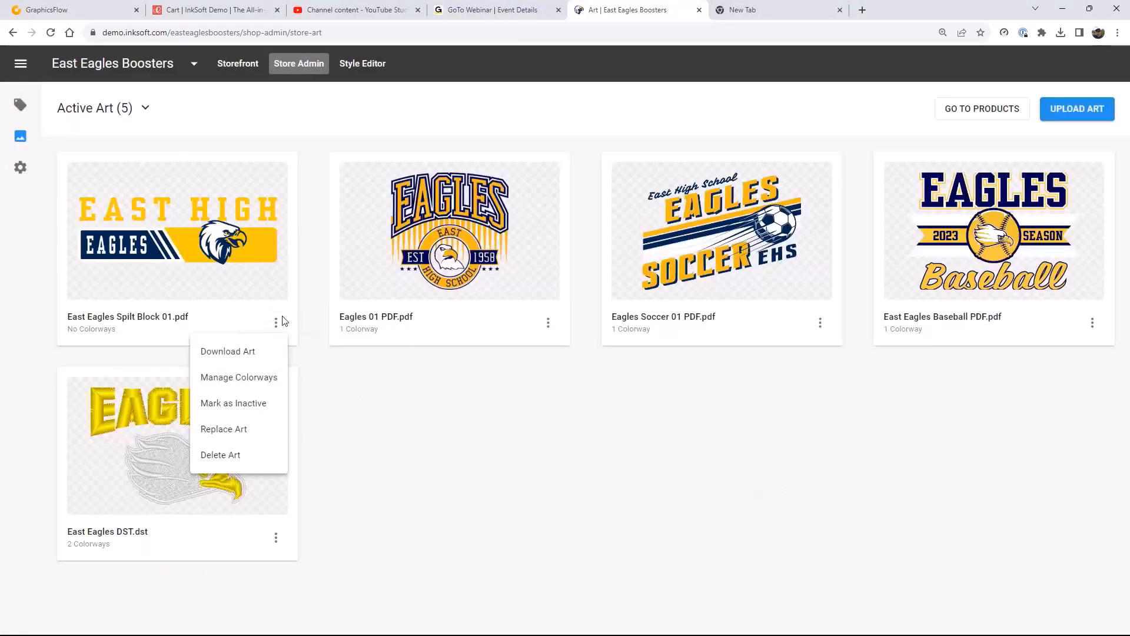
pyautogui.click(428, 445)
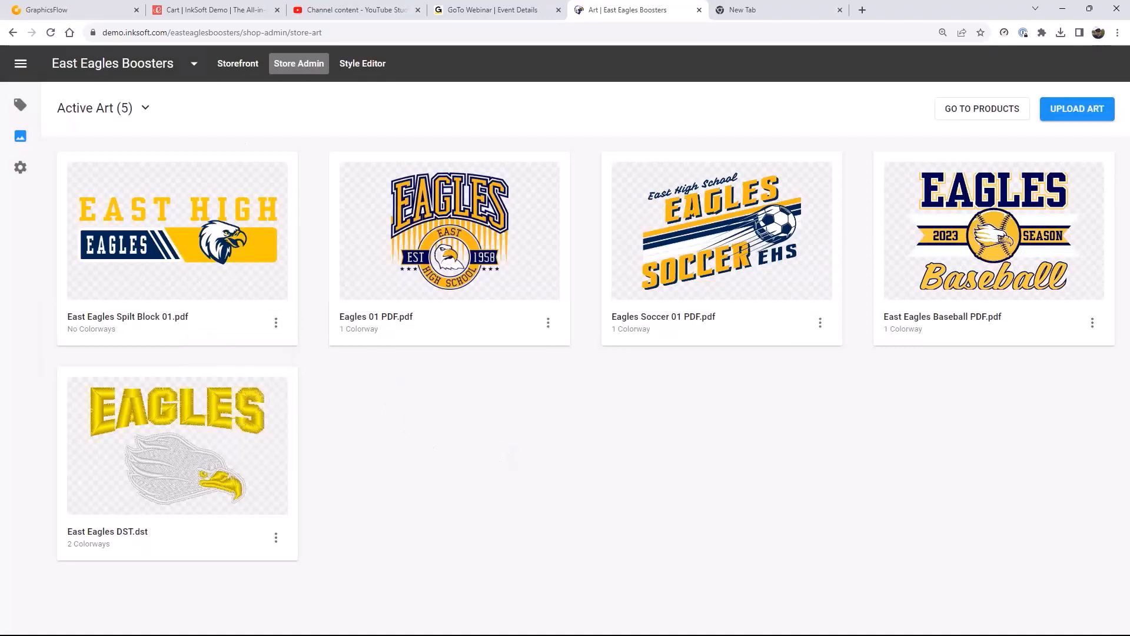
# Step: Open the store settings, review Store Notifications, and look through the remaining ecommerce and advanced settings
pyautogui.click(22, 171)
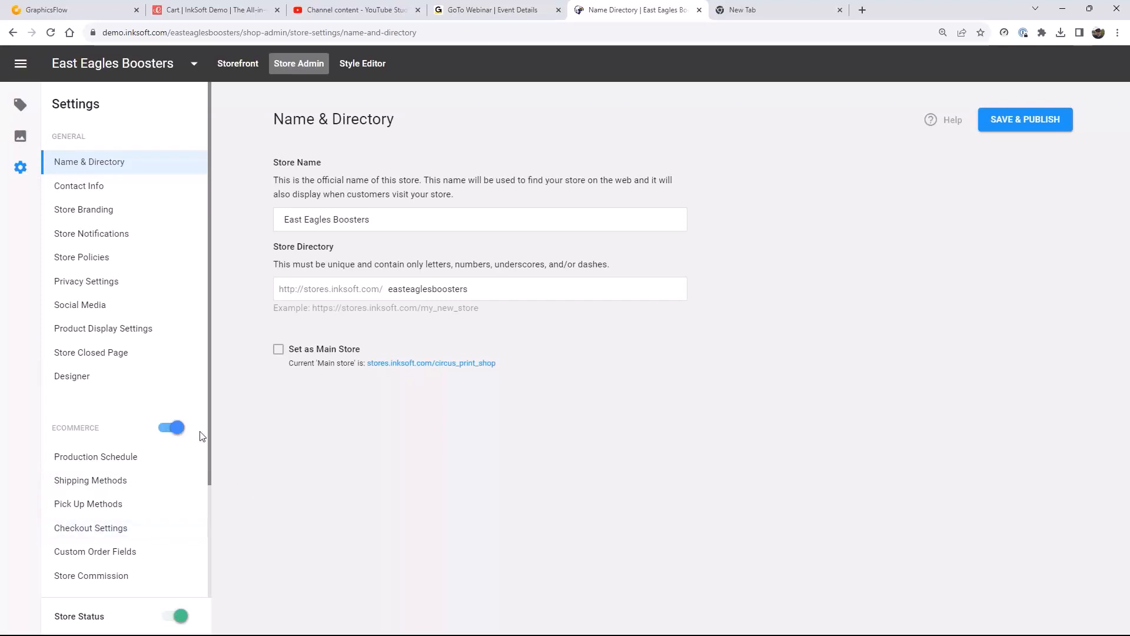
pyautogui.click(73, 233)
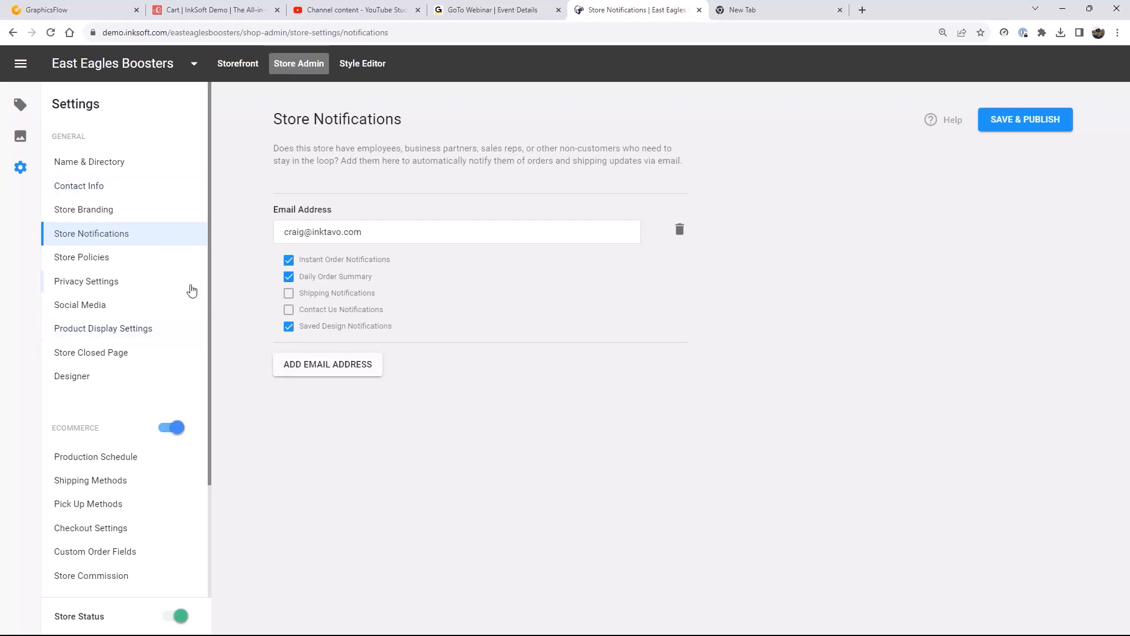
pyautogui.scroll(-3, 171, 524)
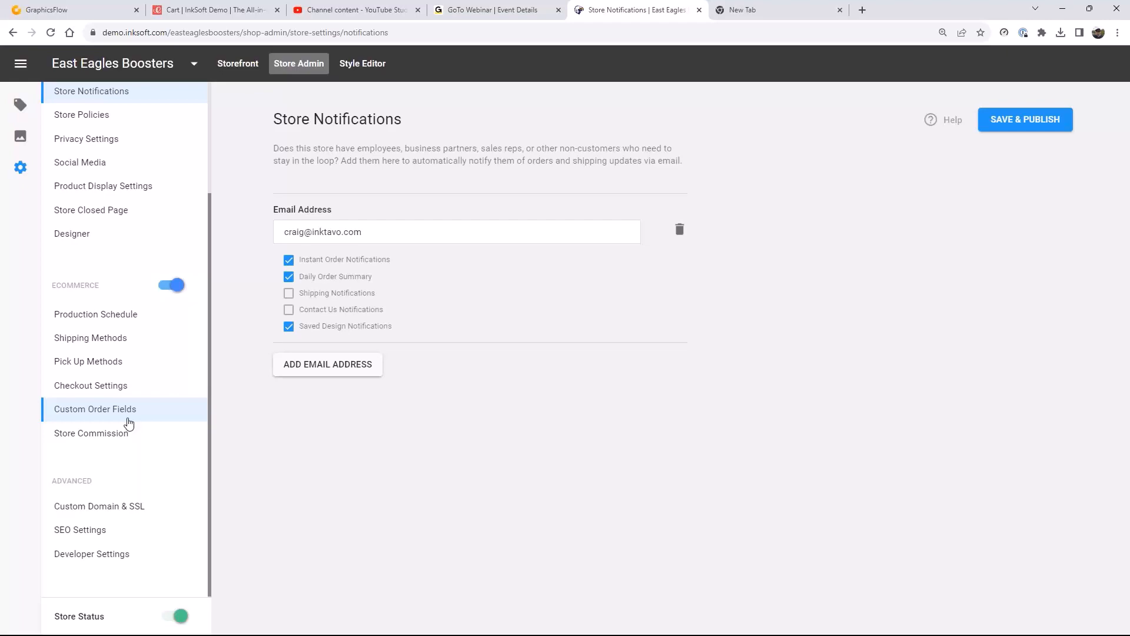
# Step: In Checkout Settings, try limiting required order approval to orders exceeding 1000 dollars, and to orders that include Designer or Upload Now products
pyautogui.click(94, 386)
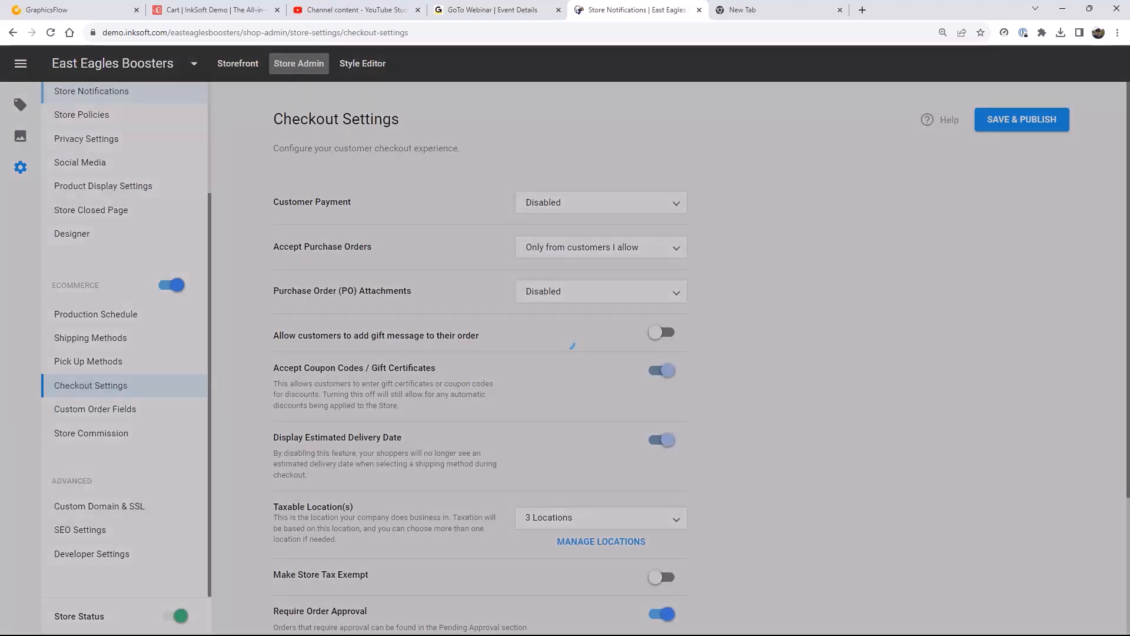
pyautogui.scroll(-3, 664, 507)
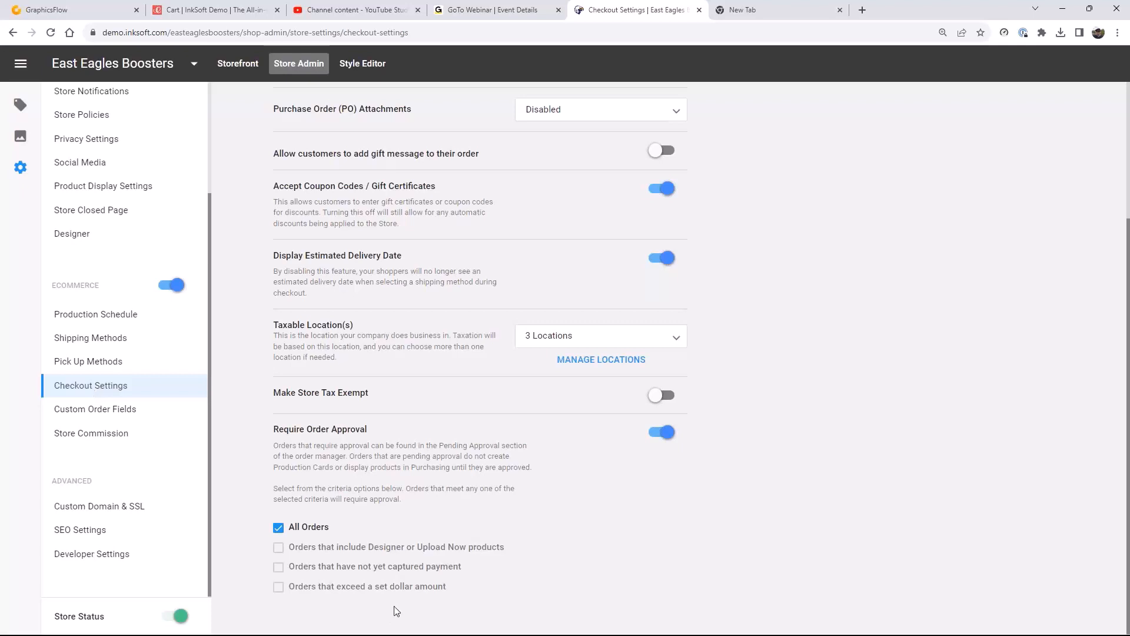
pyautogui.moveTo(698, 635)
pyautogui.click(278, 528)
pyautogui.click(278, 587)
pyautogui.scroll(-1, 371, 565)
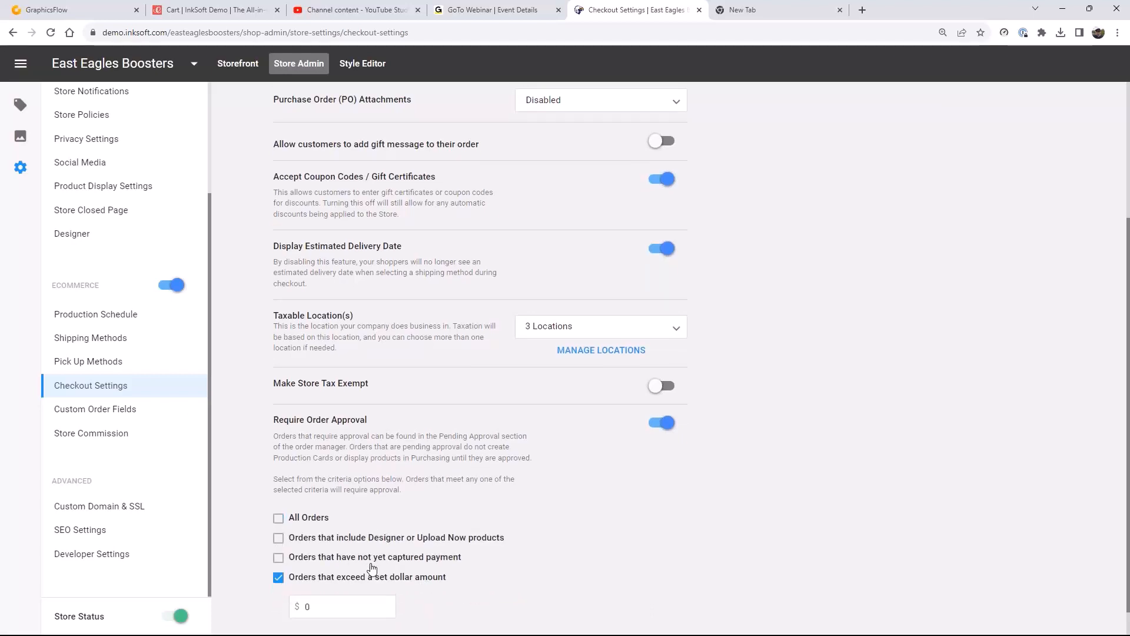
pyautogui.doubleClick(307, 578)
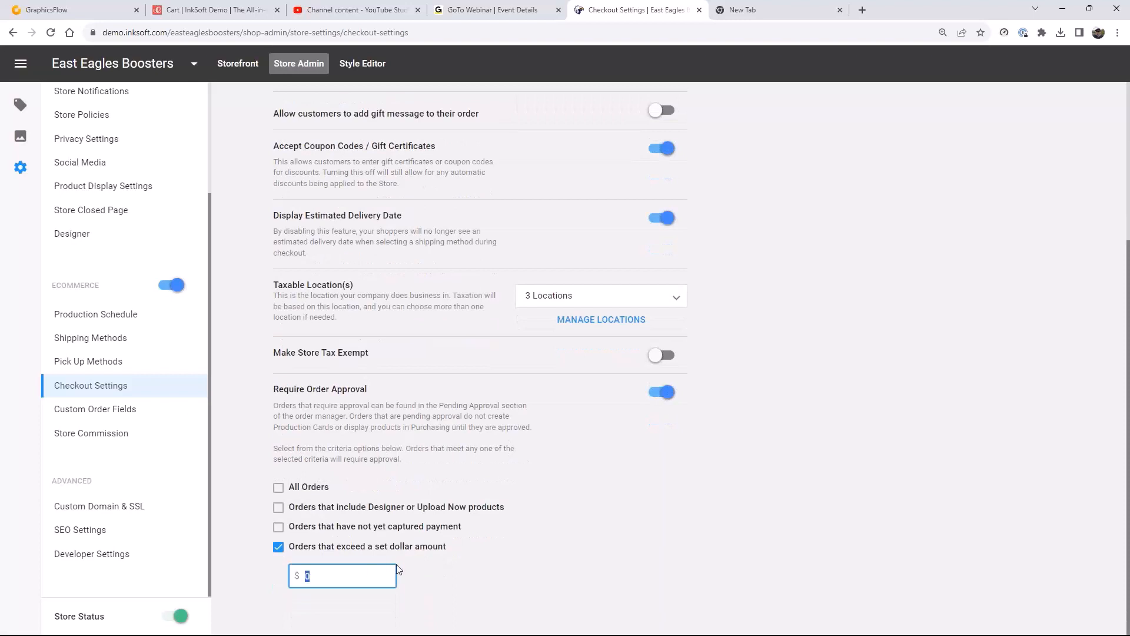
pyautogui.write('1000')
pyautogui.click(551, 561)
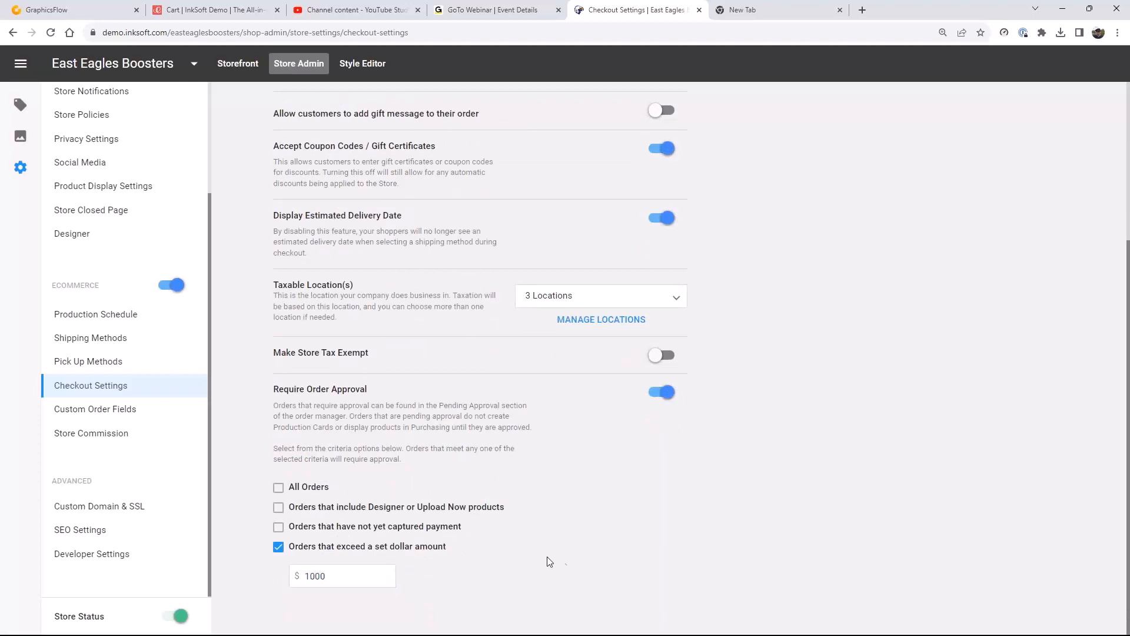
pyautogui.click(279, 547)
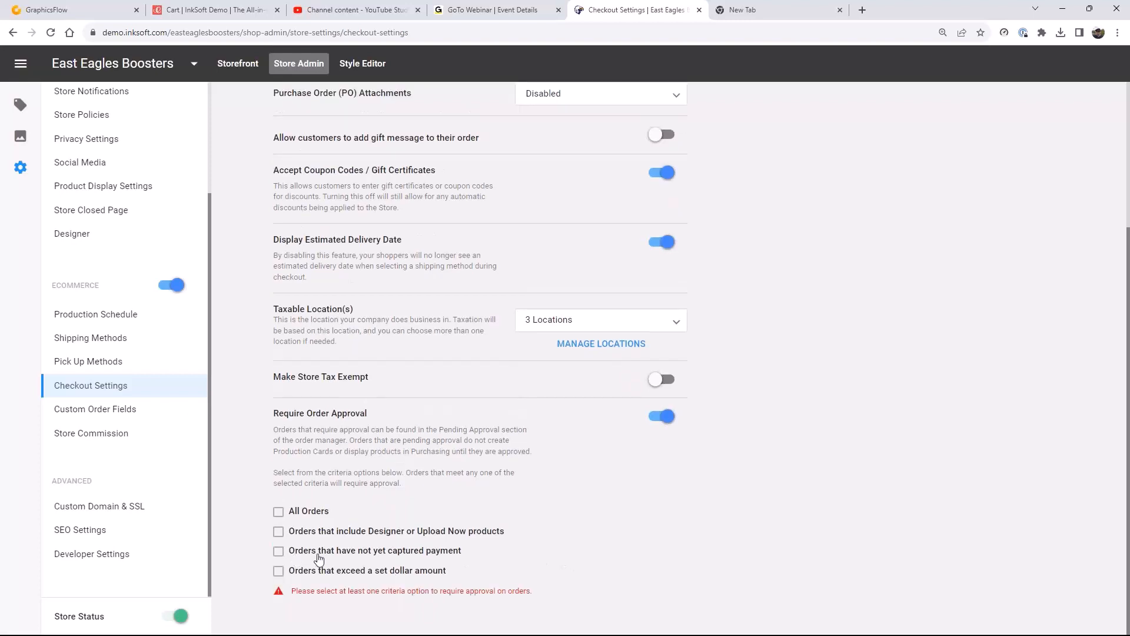
pyautogui.click(281, 532)
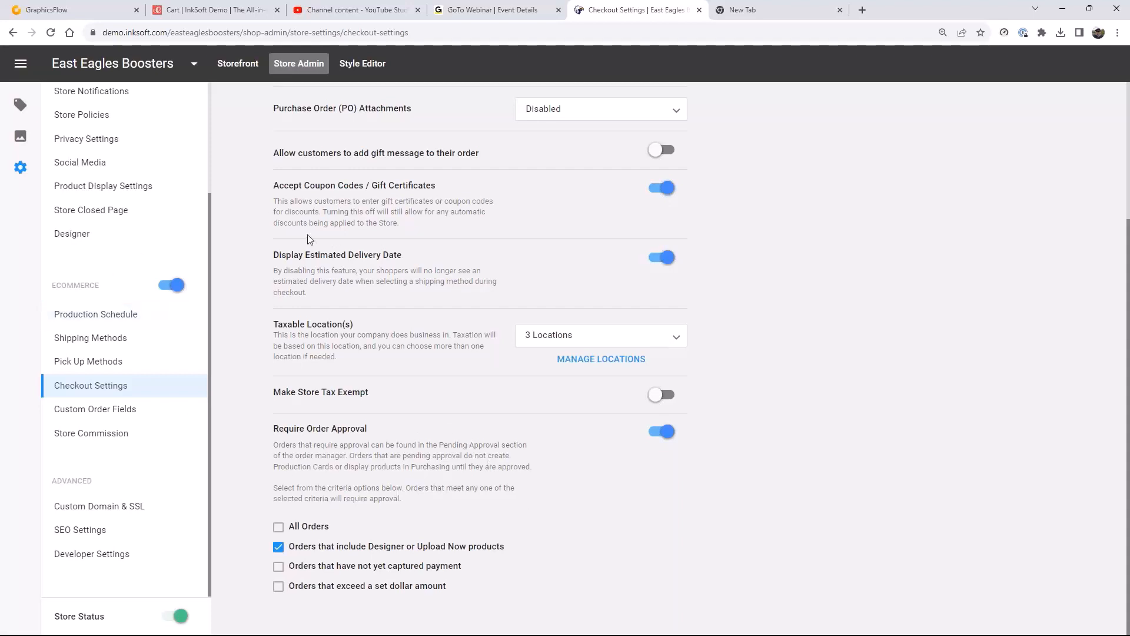
# Step: Leave Checkout Settings without saving and review the store's Designer display settings, down to the art upload options
pyautogui.click(71, 233)
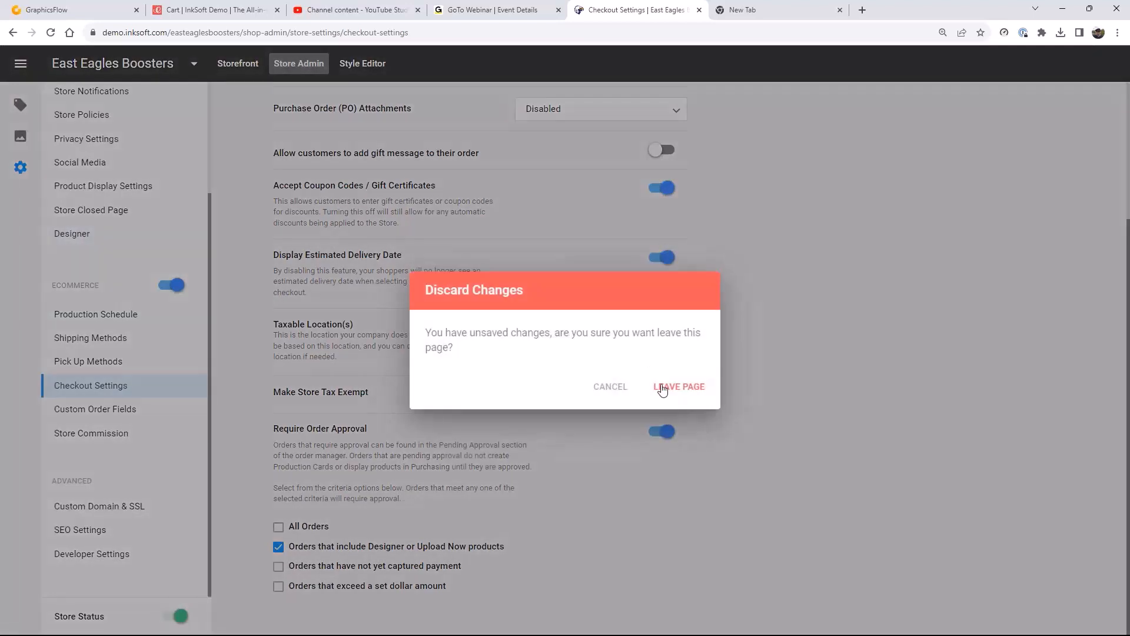
pyautogui.click(695, 389)
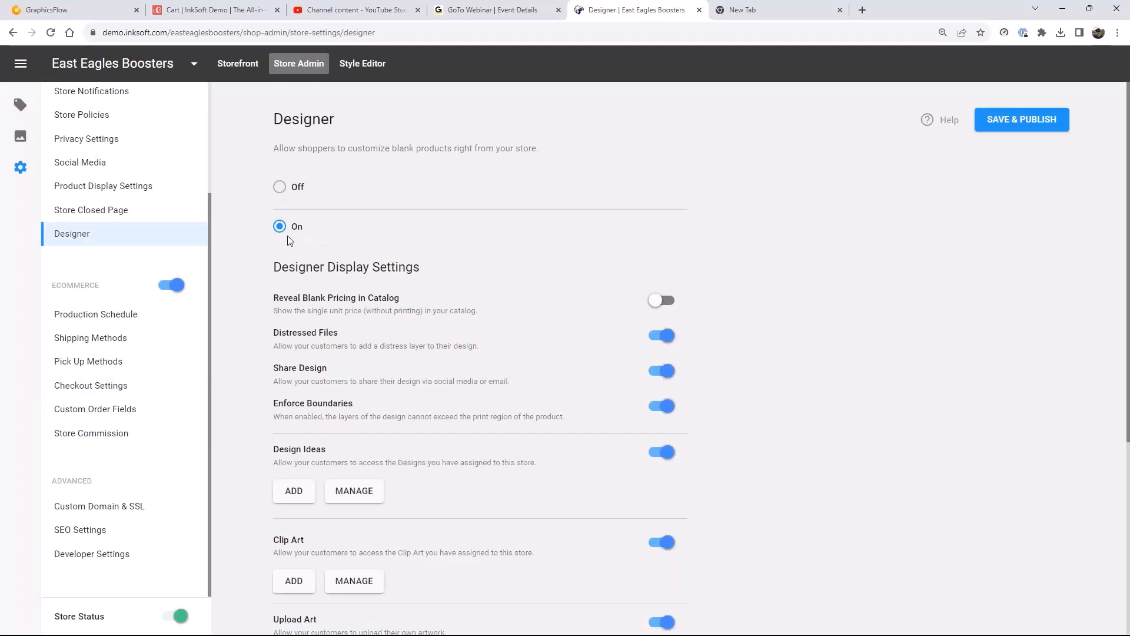
pyautogui.scroll(-1, 664, 246)
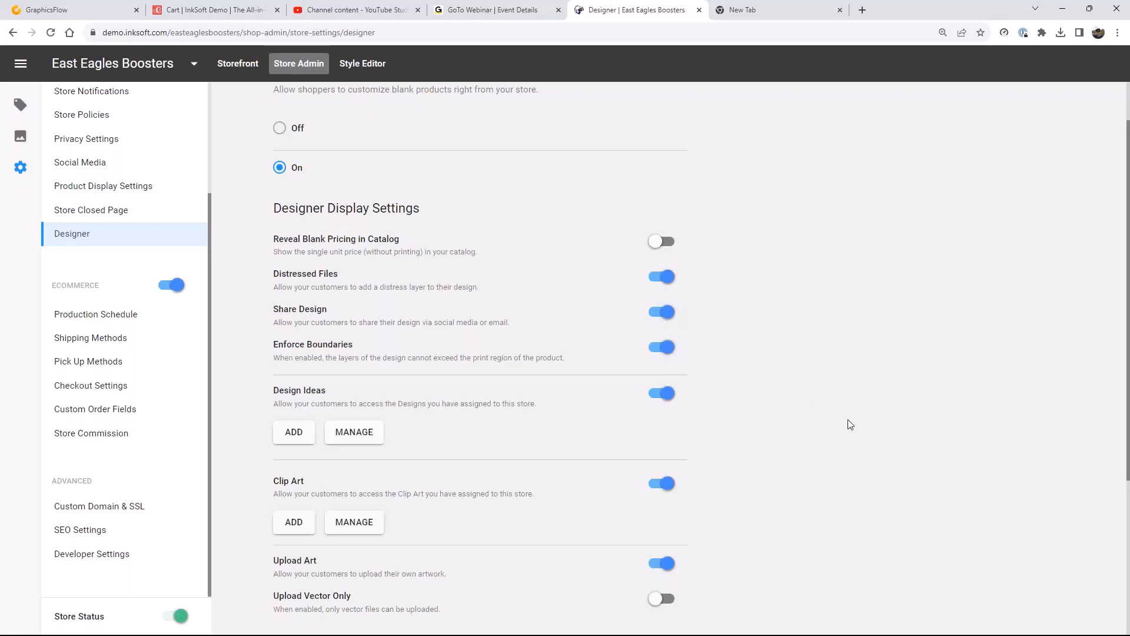
pyautogui.scroll(-3, 848, 419)
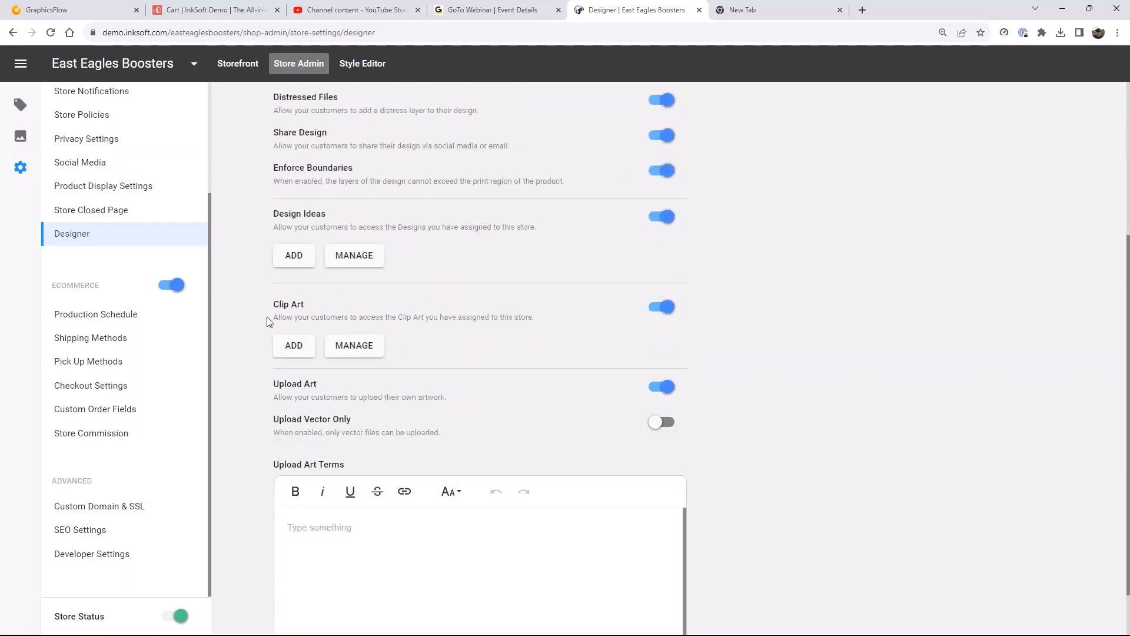
# Step: Look through the stores whose design idea categories can be added to the Designer, and cancel without choosing one
pyautogui.click(299, 261)
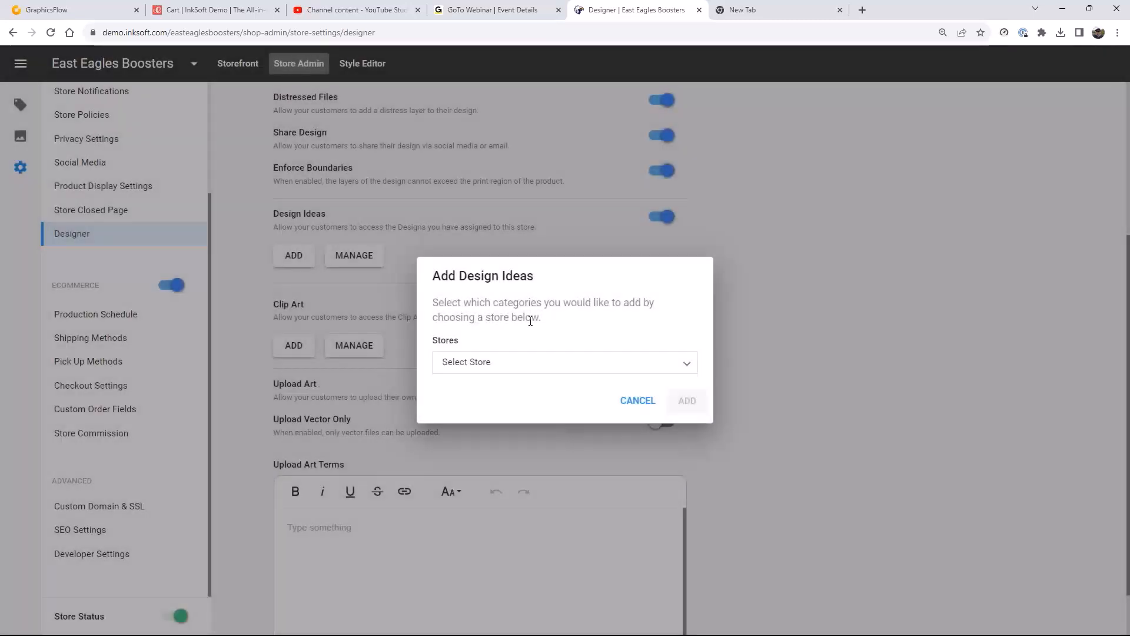
pyautogui.click(563, 366)
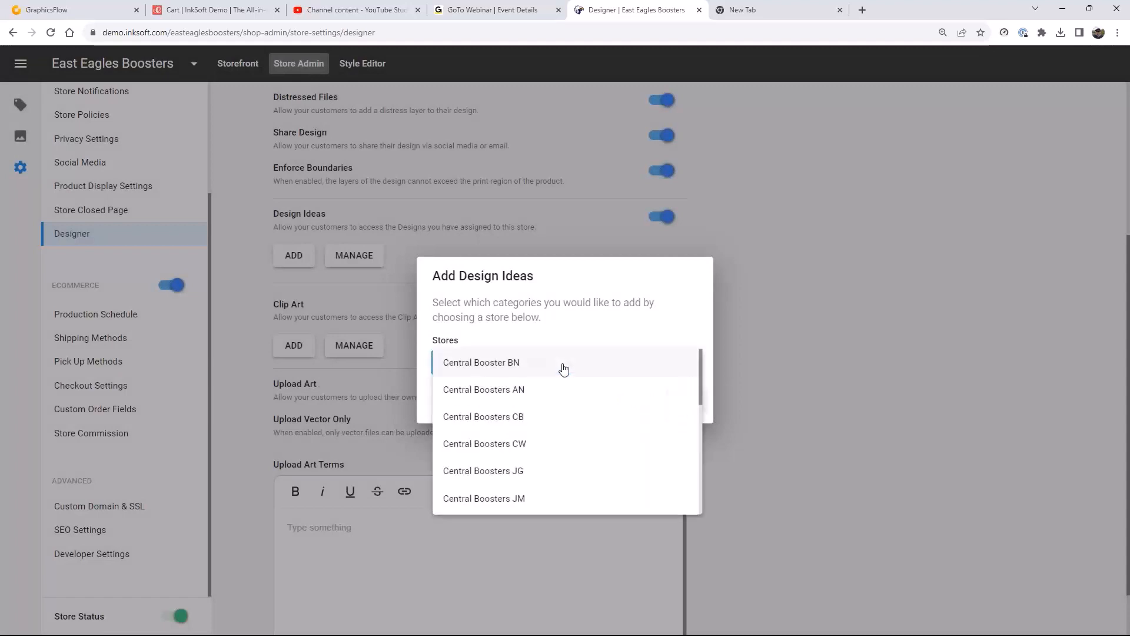
pyautogui.scroll(-3, 523, 468)
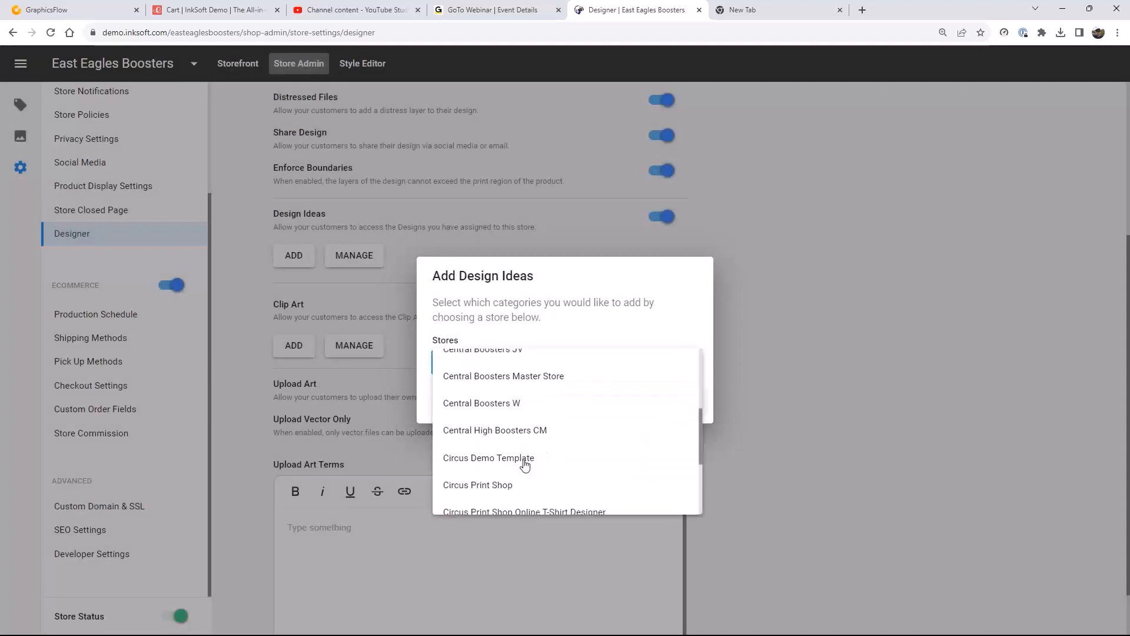
pyautogui.scroll(-2, 530, 465)
pyautogui.scroll(1, 560, 463)
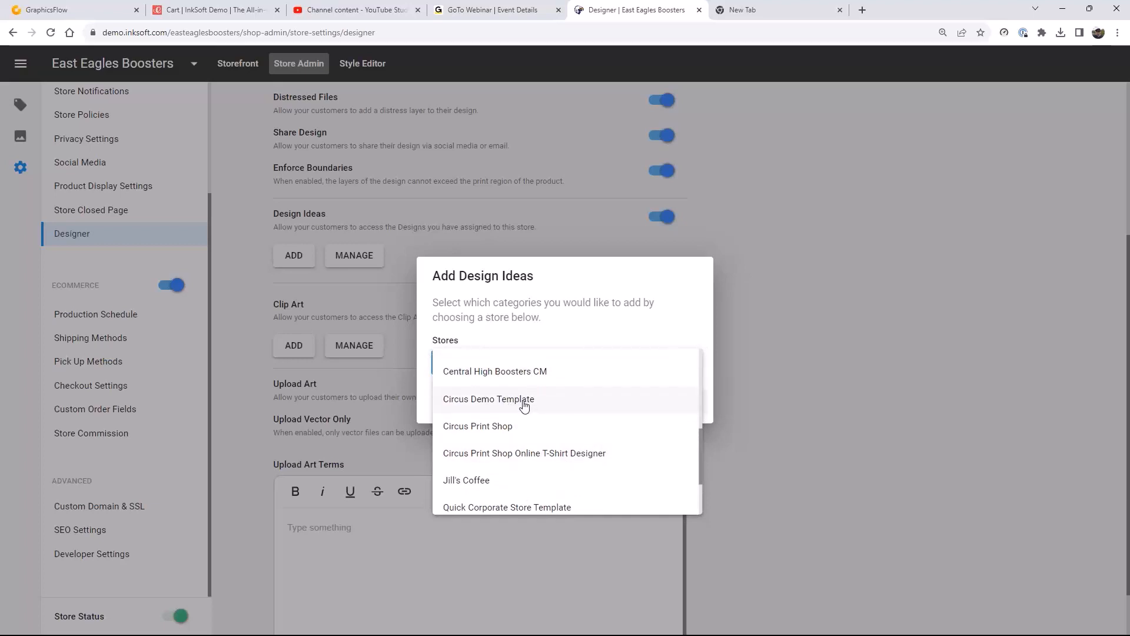
pyautogui.scroll(-1, 524, 442)
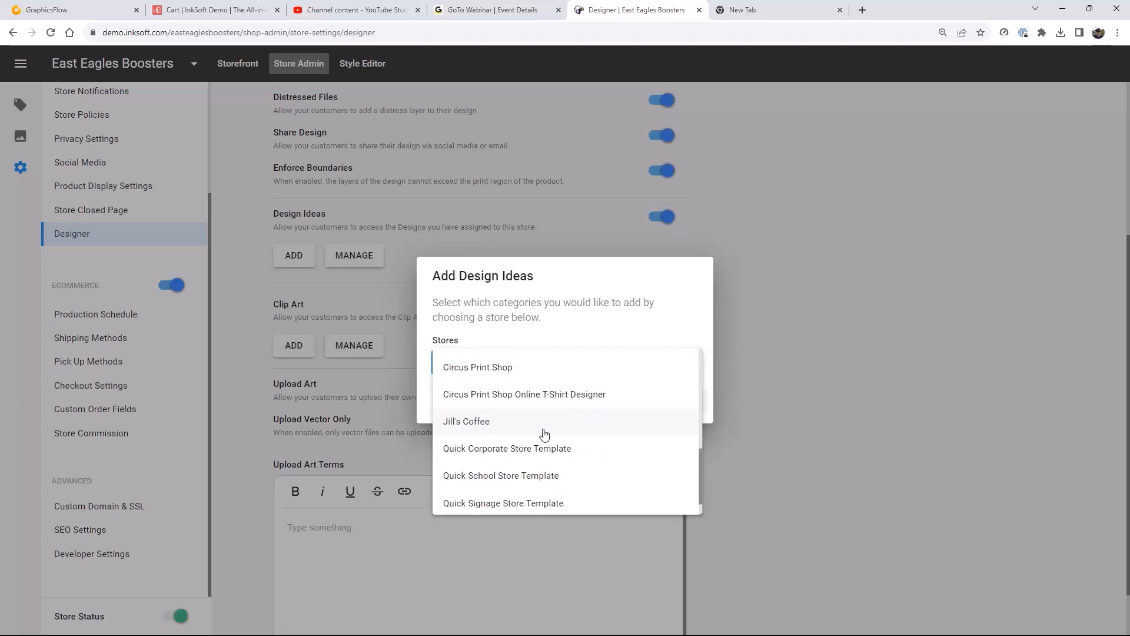
pyautogui.scroll(-1, 546, 434)
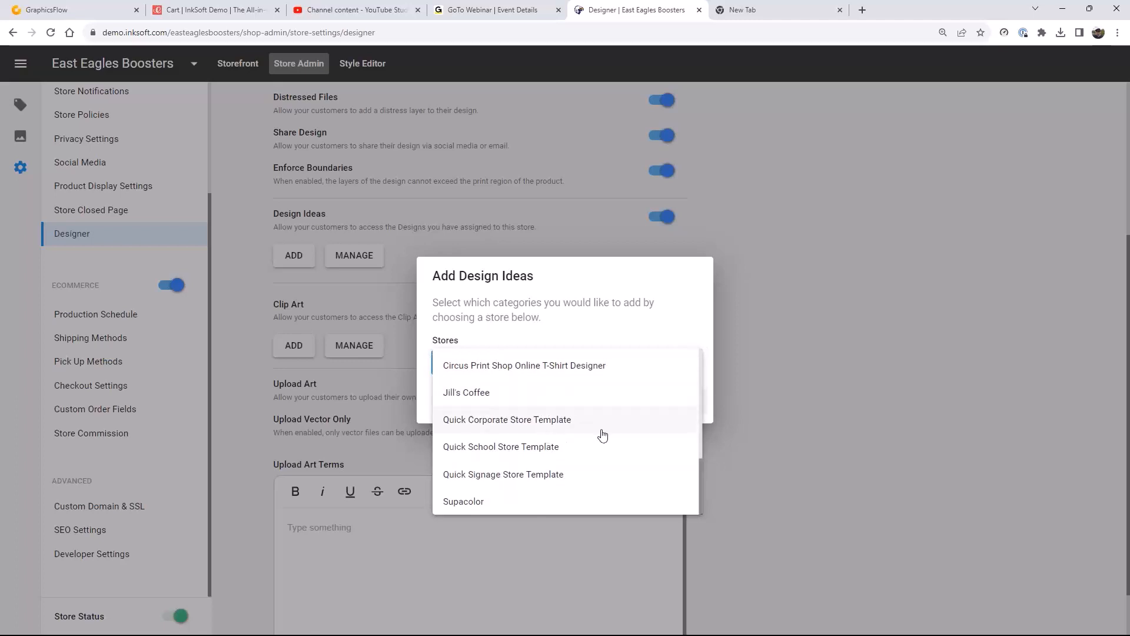
pyautogui.scroll(1, 603, 434)
pyautogui.click(804, 364)
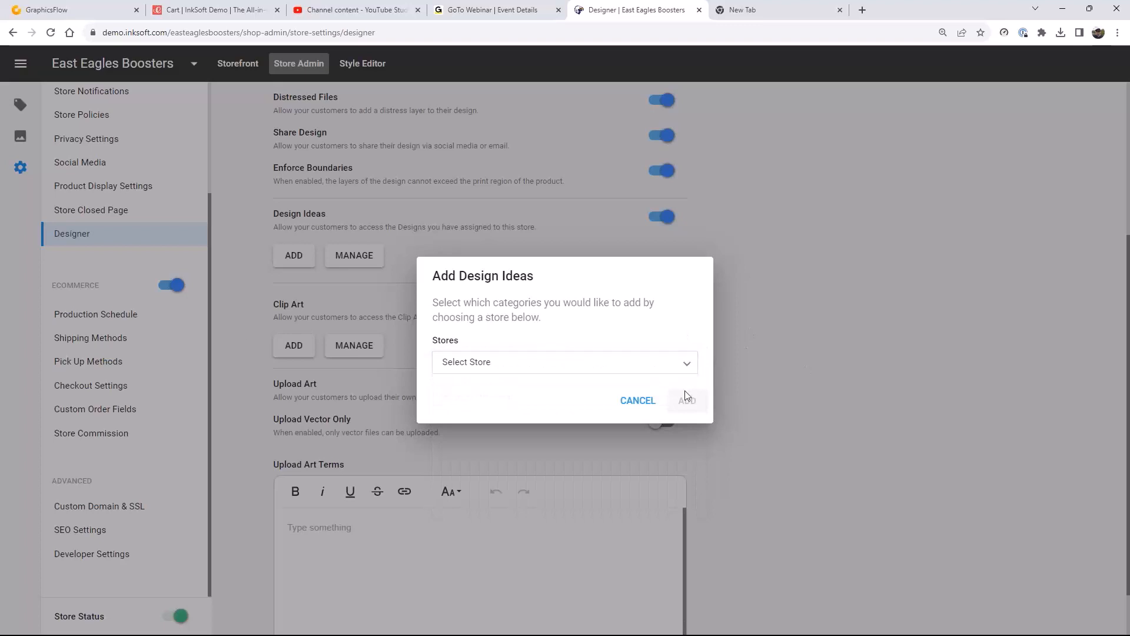
pyautogui.click(636, 401)
# Step: Open the management page for design ideas and filter the results by the East Eagles Boosters store
pyautogui.click(369, 259)
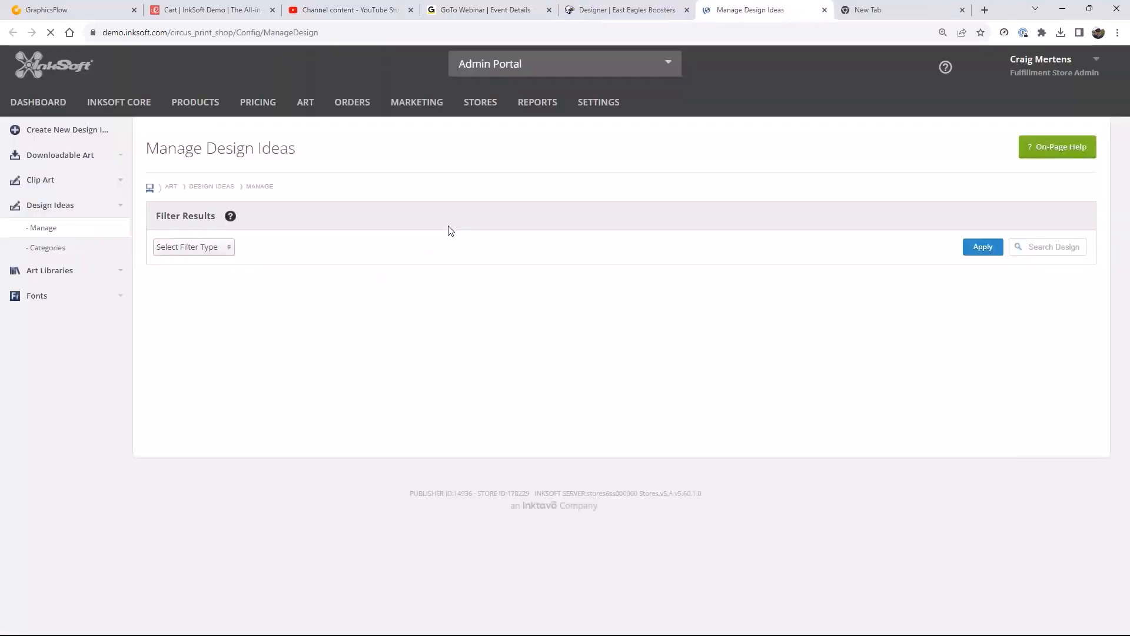
pyautogui.click(227, 251)
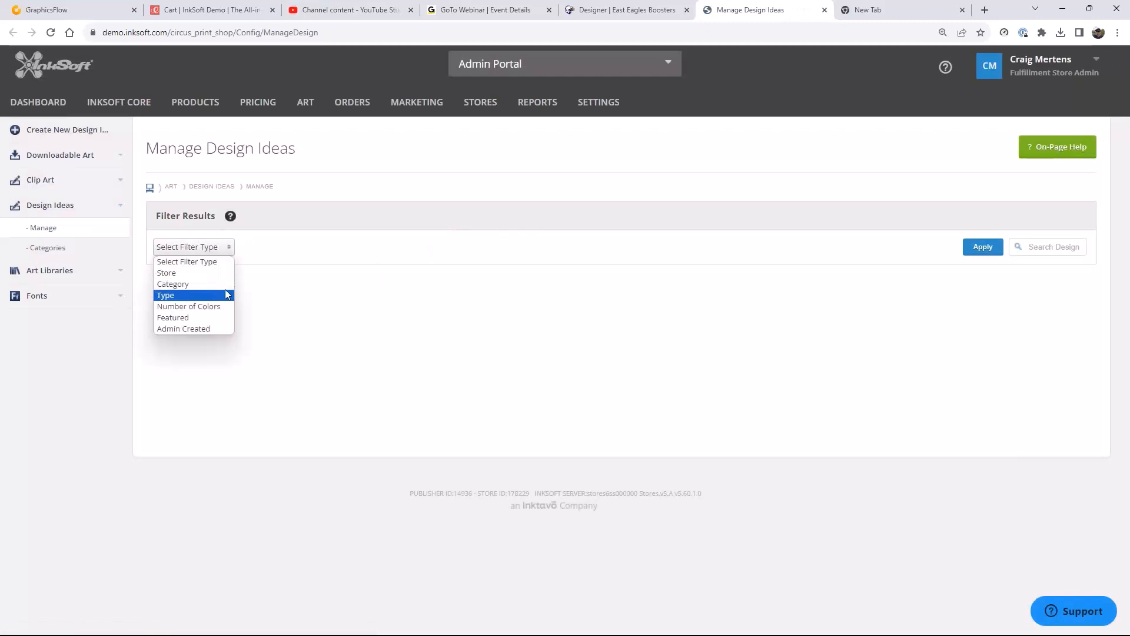
pyautogui.click(180, 272)
pyautogui.click(383, 250)
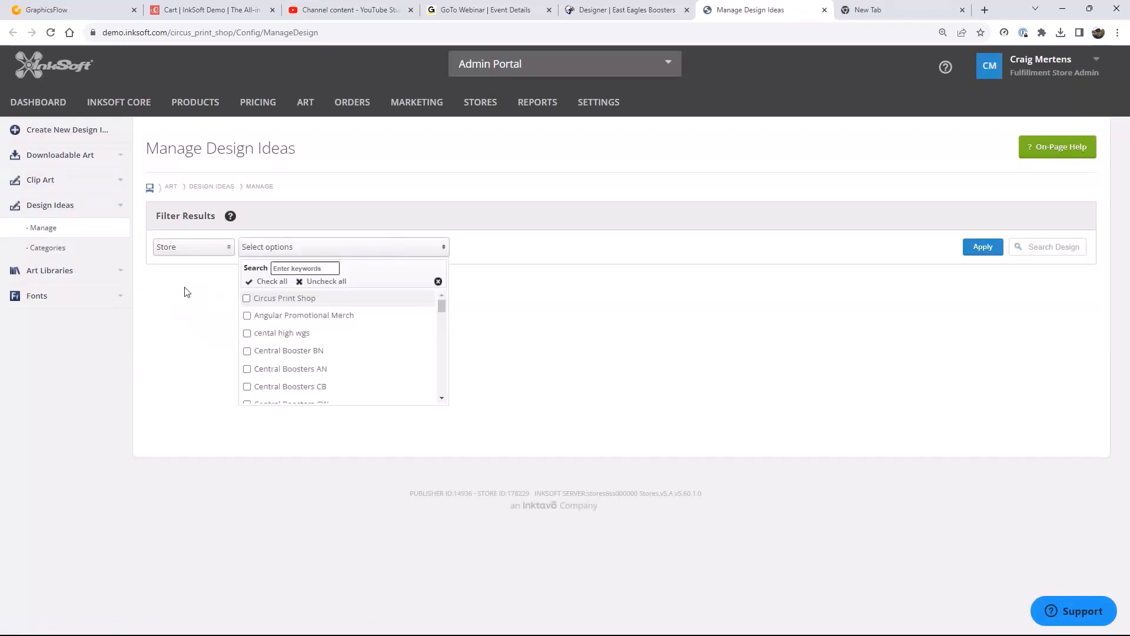
pyautogui.scroll(-2, 306, 356)
pyautogui.scroll(-3, 361, 356)
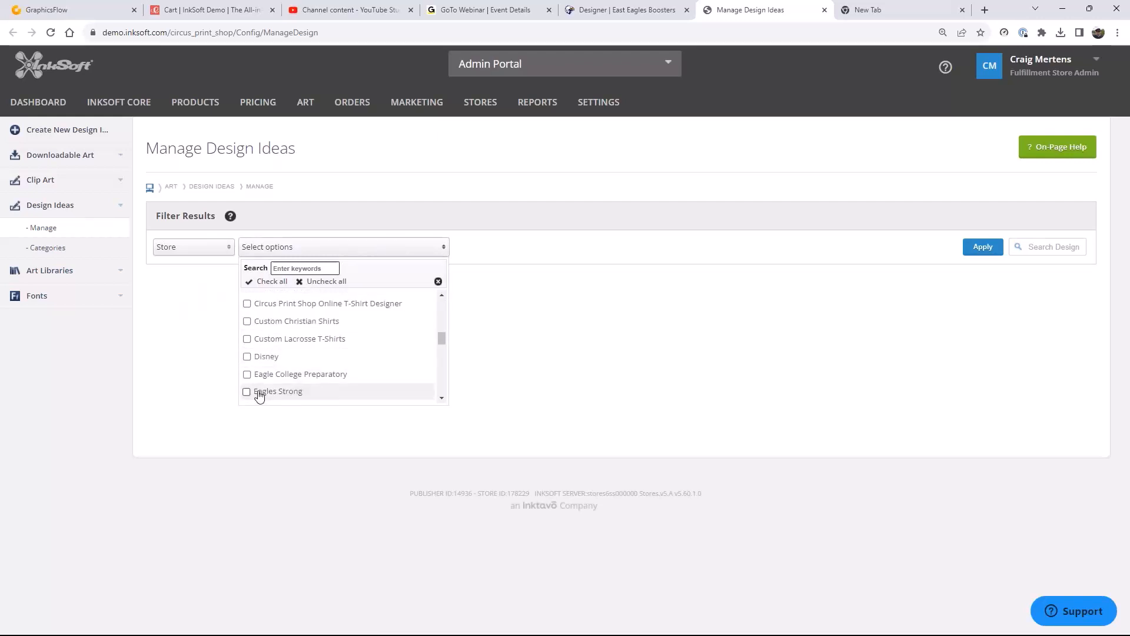
pyautogui.scroll(-1, 255, 389)
pyautogui.click(248, 351)
pyautogui.click(574, 354)
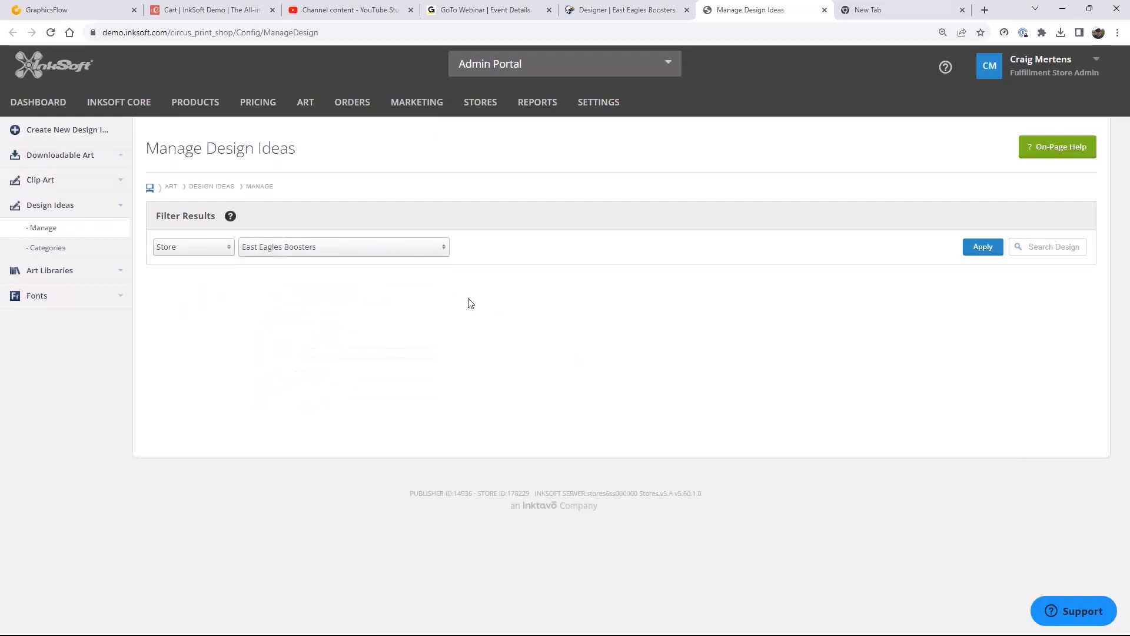
pyautogui.click(983, 248)
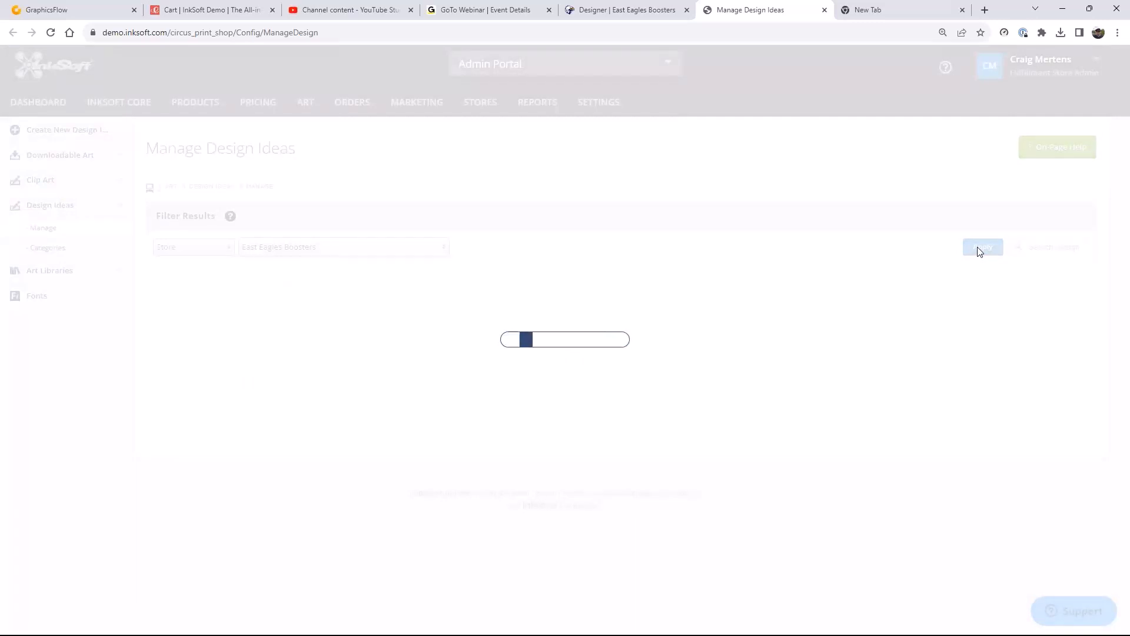
# Step: Open the East Eagles Boosters order of 21 Nov 2023 from the pending approval orders and reject it
pyautogui.hotkey('ctrl', 'pageup')
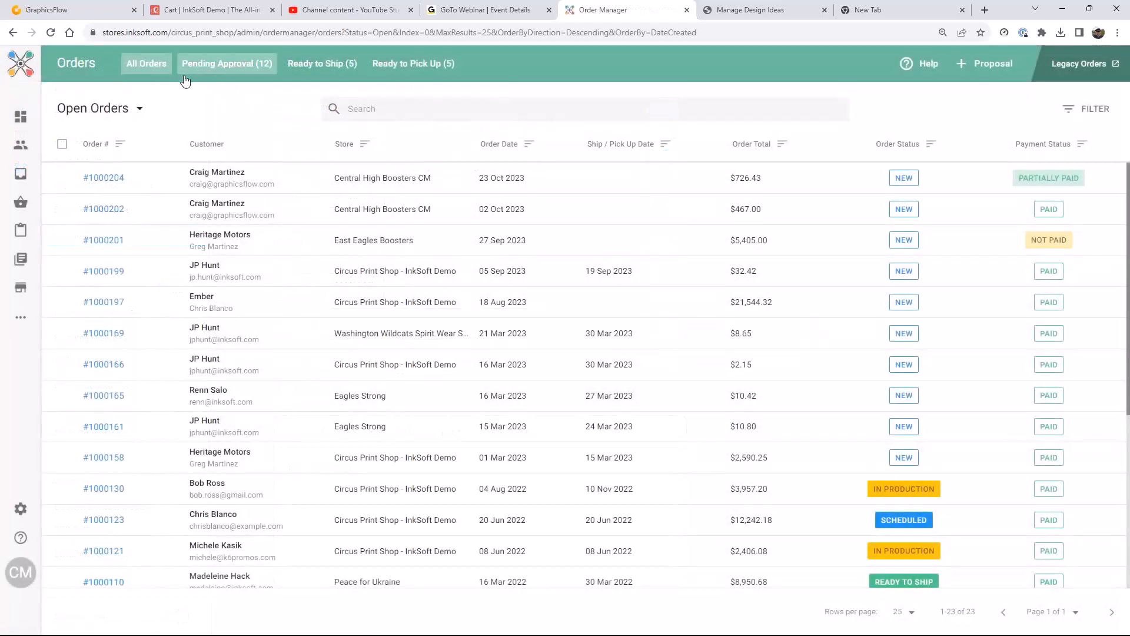
pyautogui.click(184, 77)
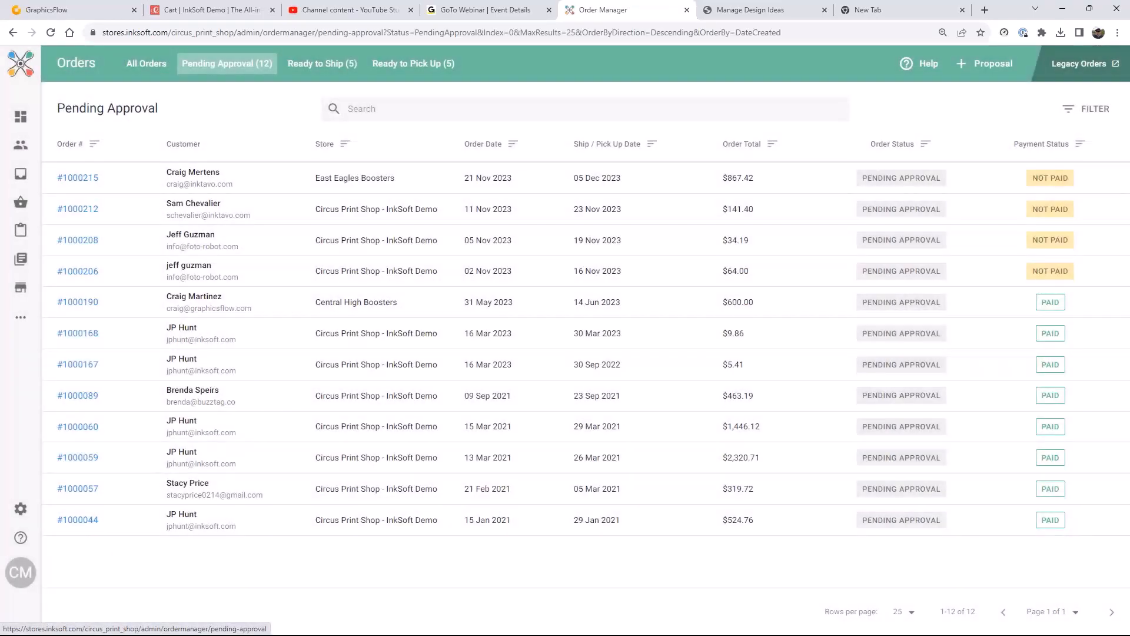
pyautogui.click(91, 178)
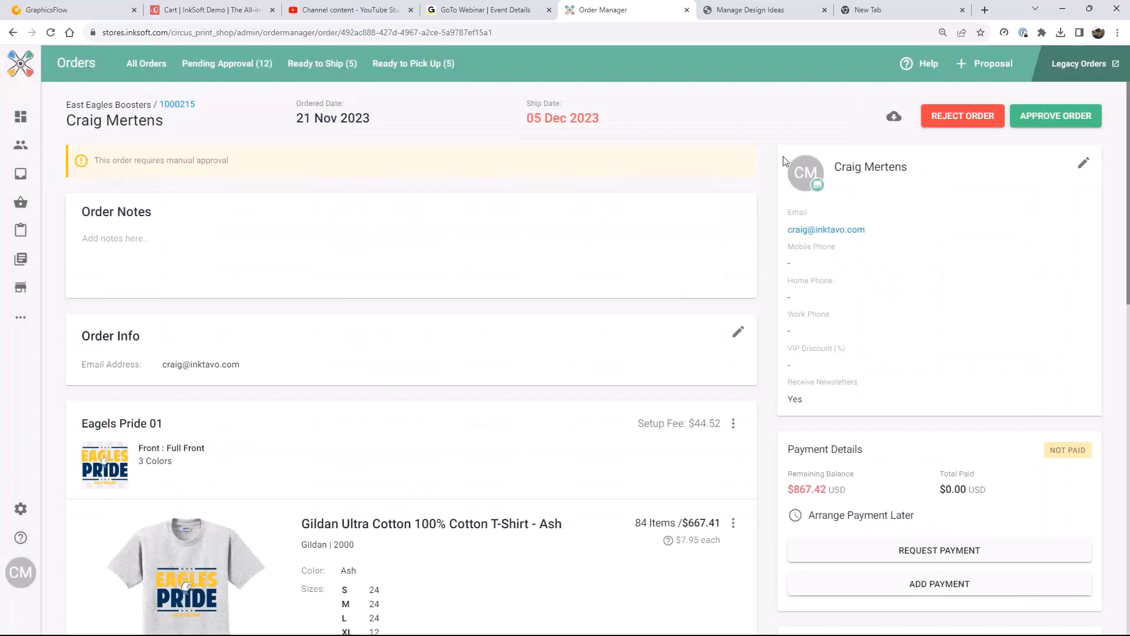
pyautogui.scroll(-3, 344, 395)
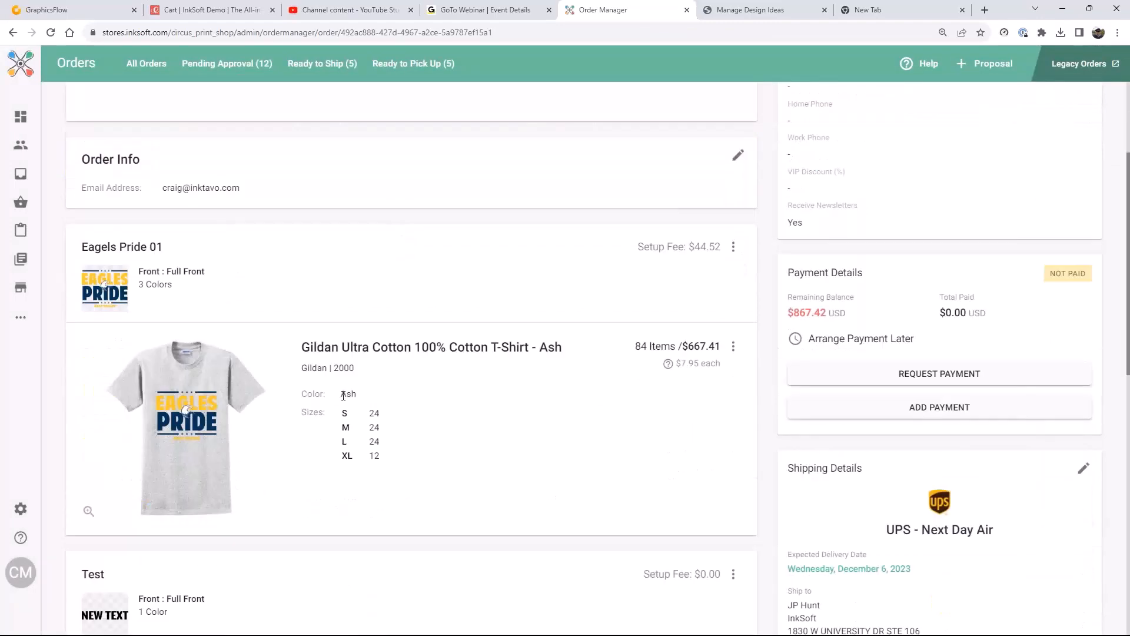
pyautogui.scroll(3, 343, 396)
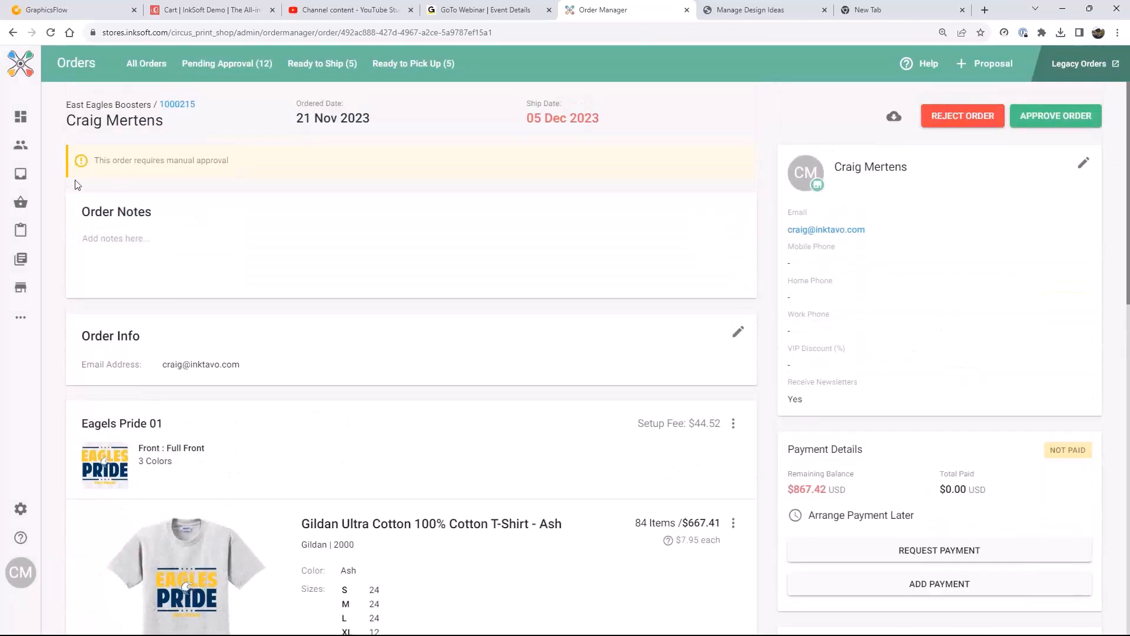
pyautogui.click(952, 117)
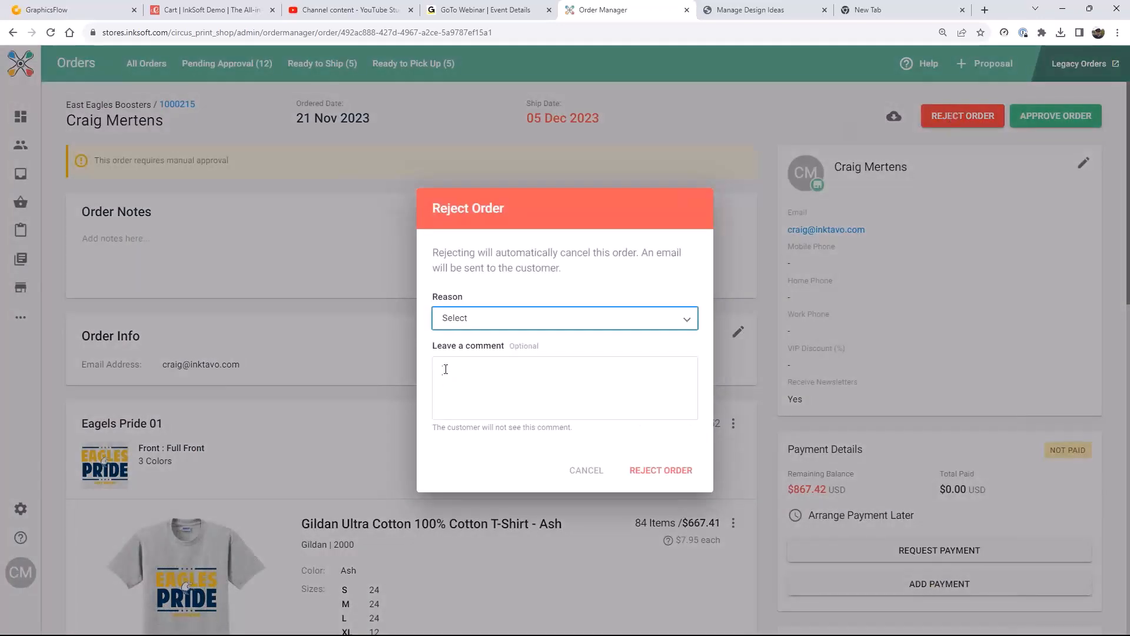
pyautogui.click(686, 319)
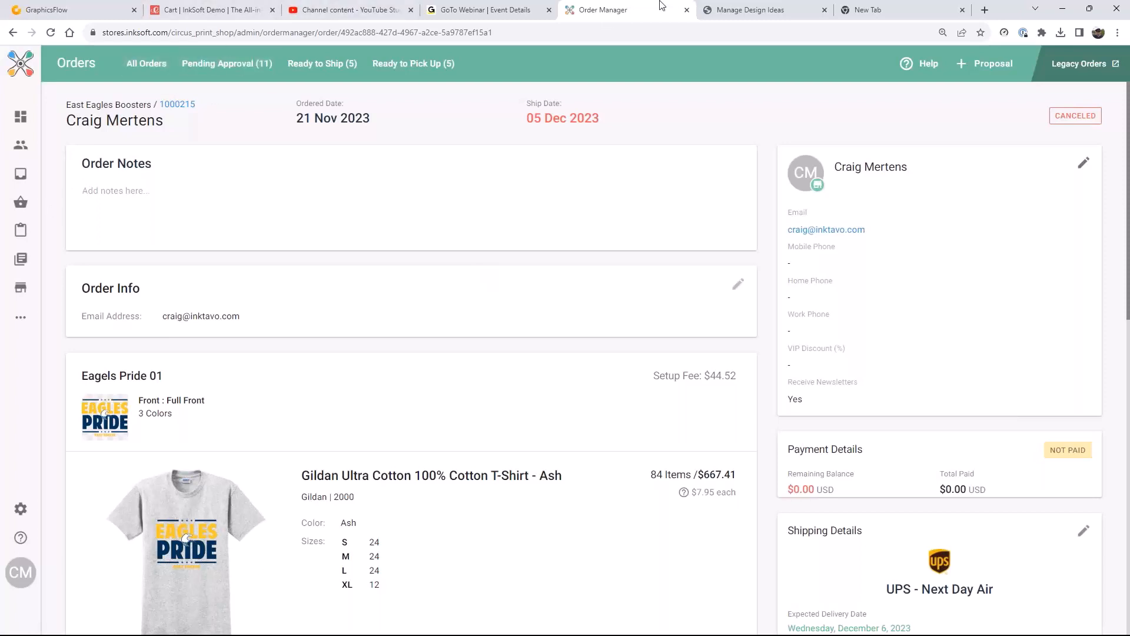
# Step: Return to the admin dashboard and open the Central High Boosters CM store from the active stores
pyautogui.click(21, 116)
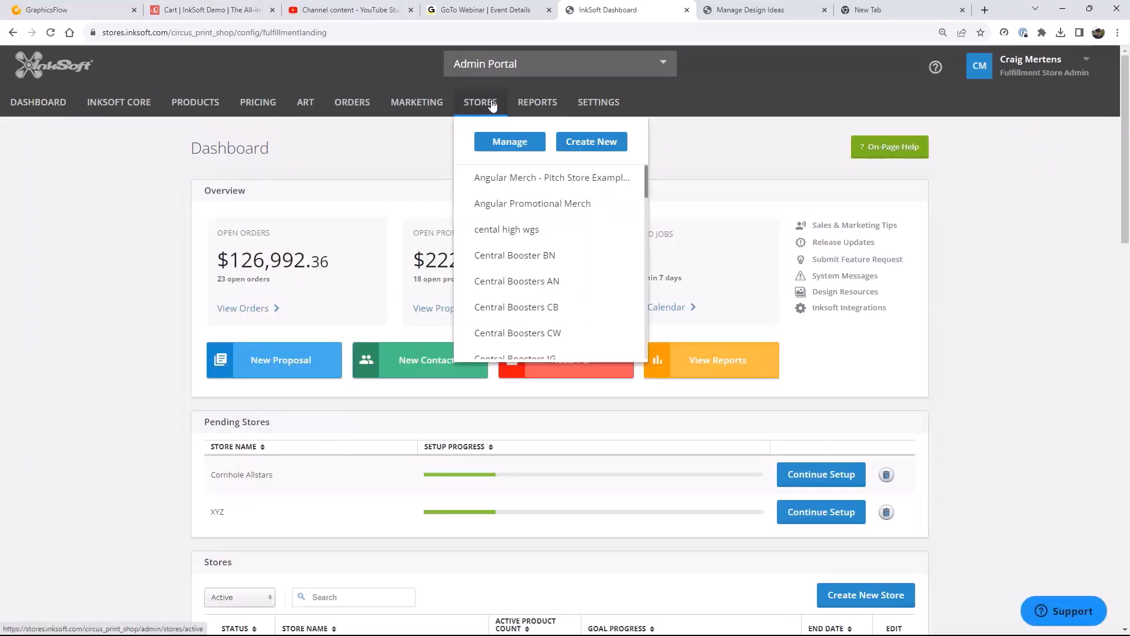
pyautogui.click(493, 105)
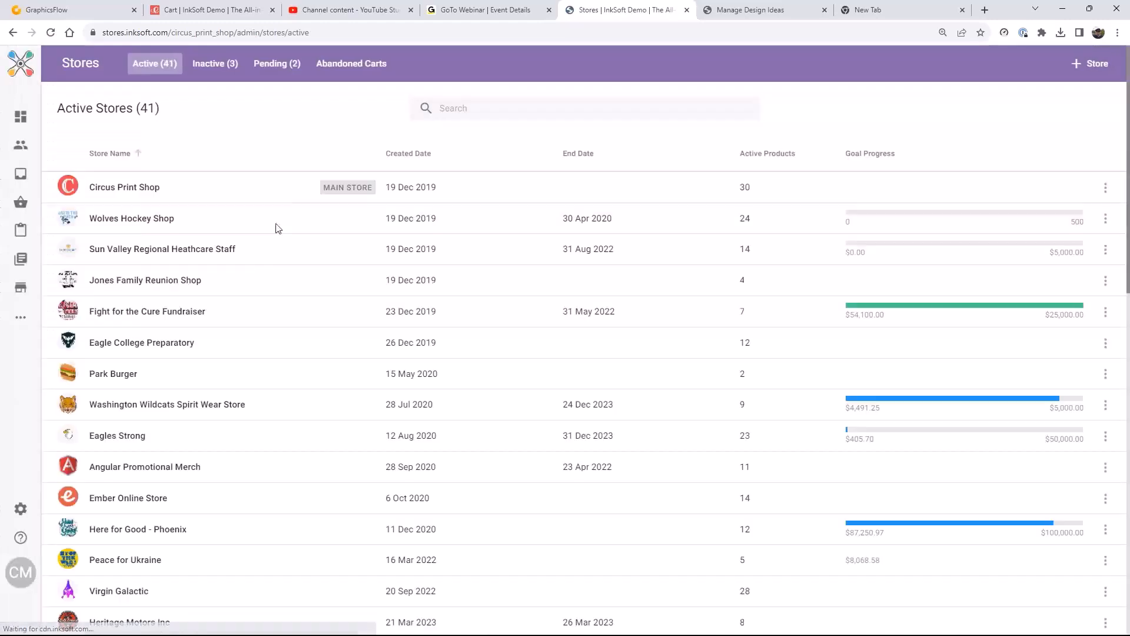
pyautogui.scroll(-5, 229, 444)
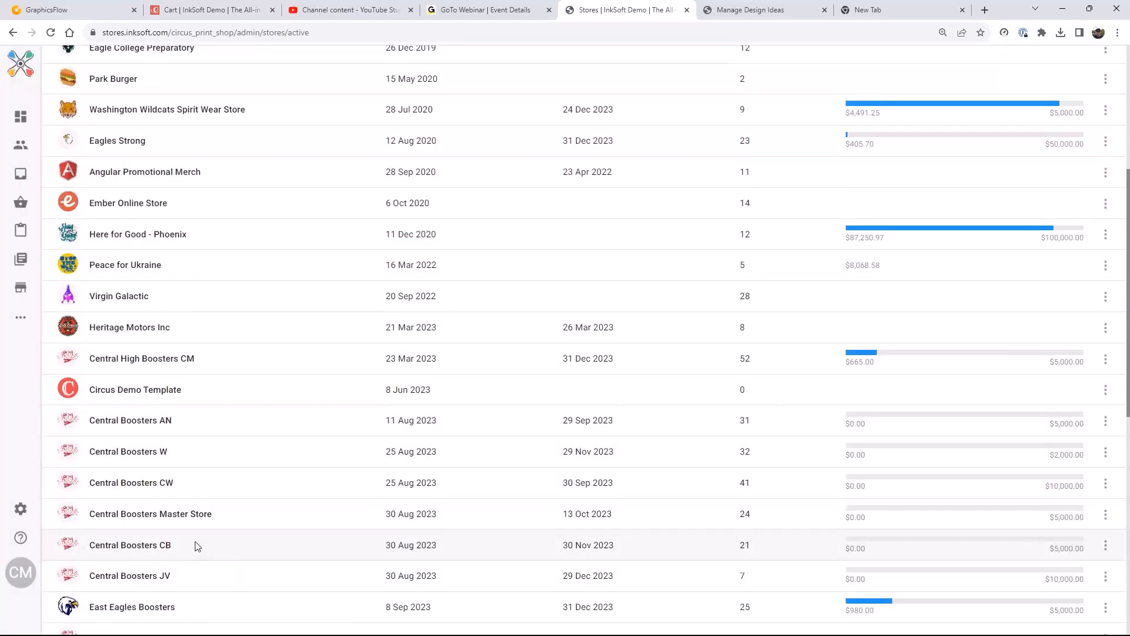
pyautogui.scroll(-1, 168, 551)
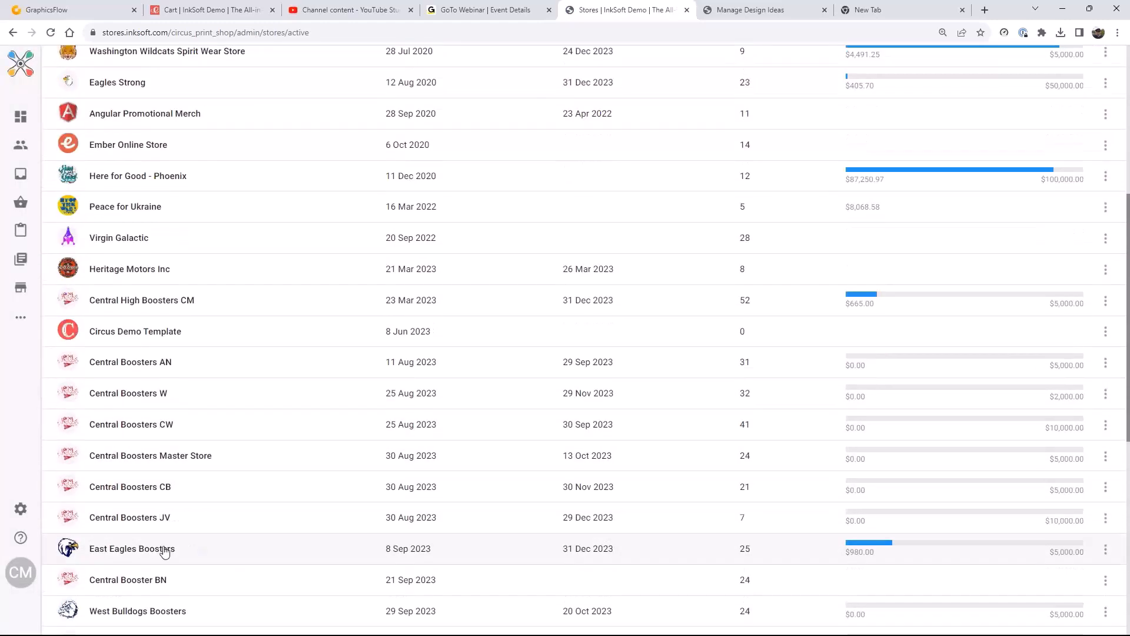
pyautogui.click(171, 301)
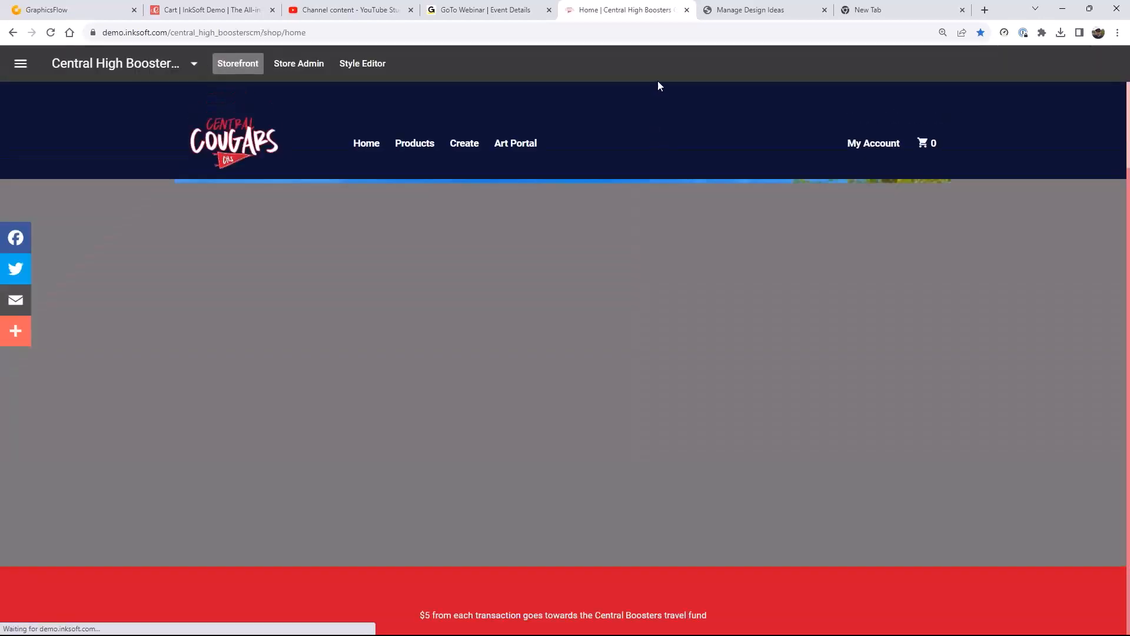
# Step: Open the account's saved designs and edit the East High Eagles Insert Sport design in the Designer
pyautogui.moveTo(890, 152)
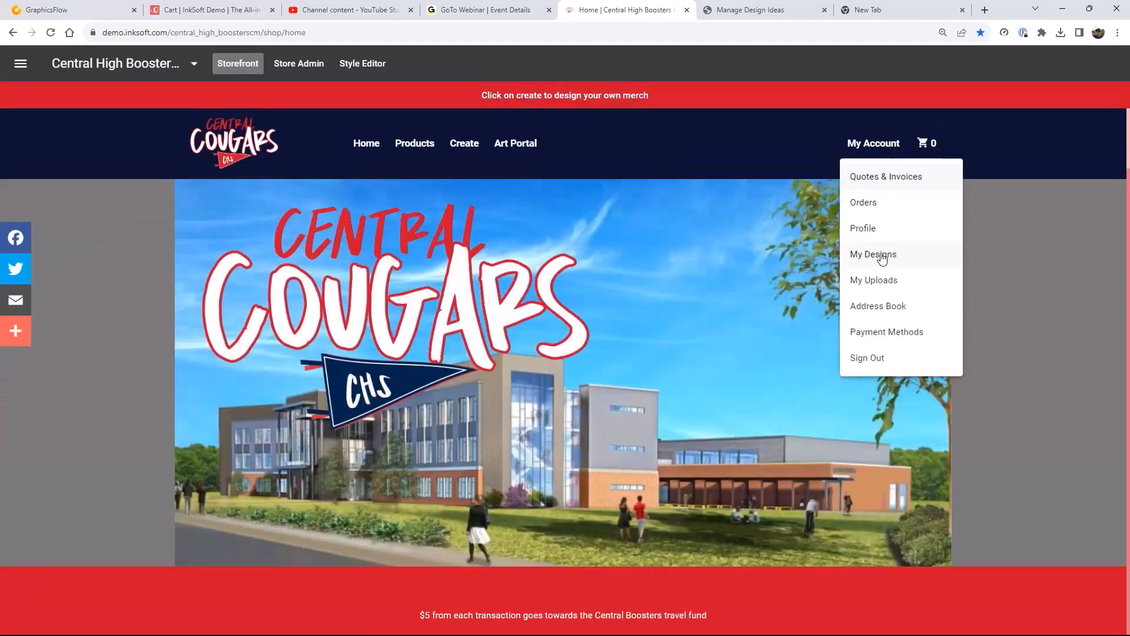
pyautogui.click(877, 254)
pyautogui.scroll(-5, 475, 377)
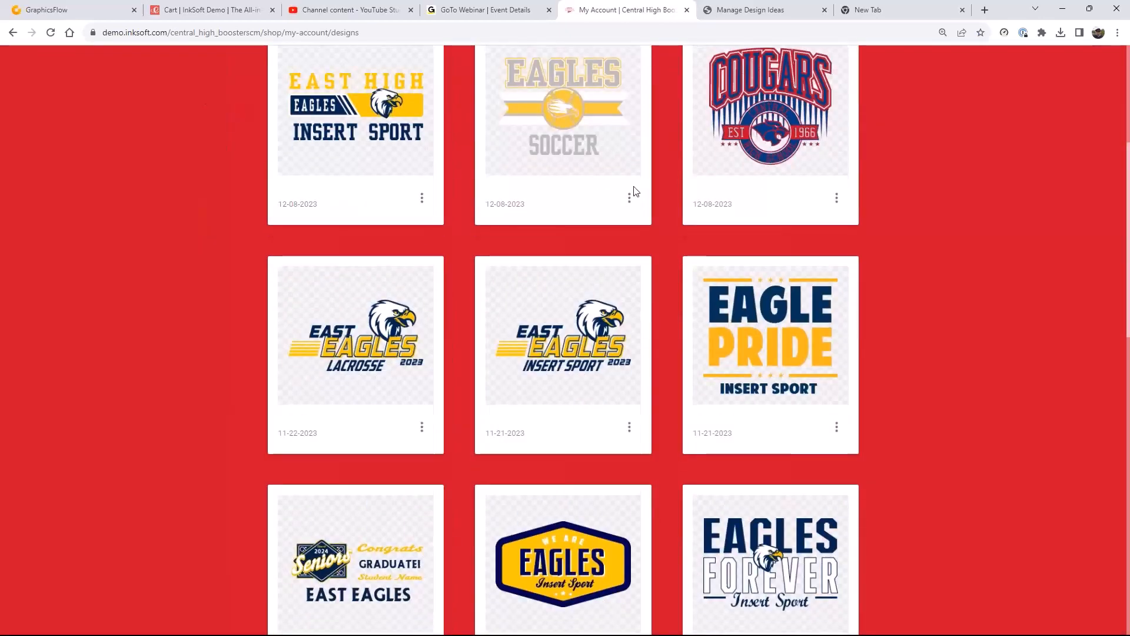
pyautogui.click(421, 199)
pyautogui.click(377, 258)
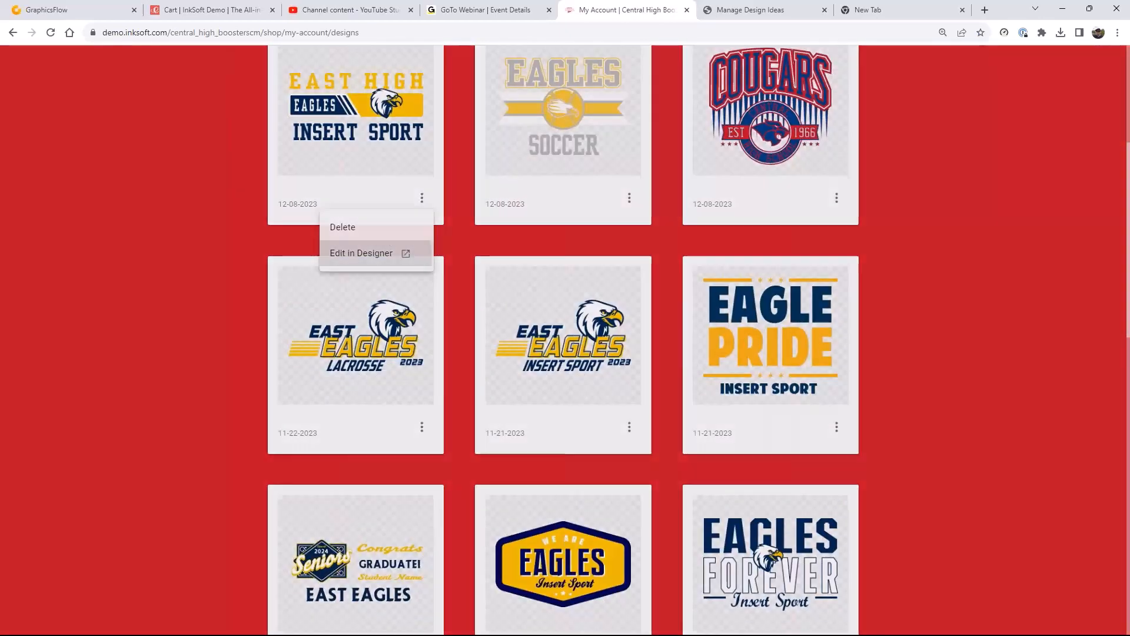